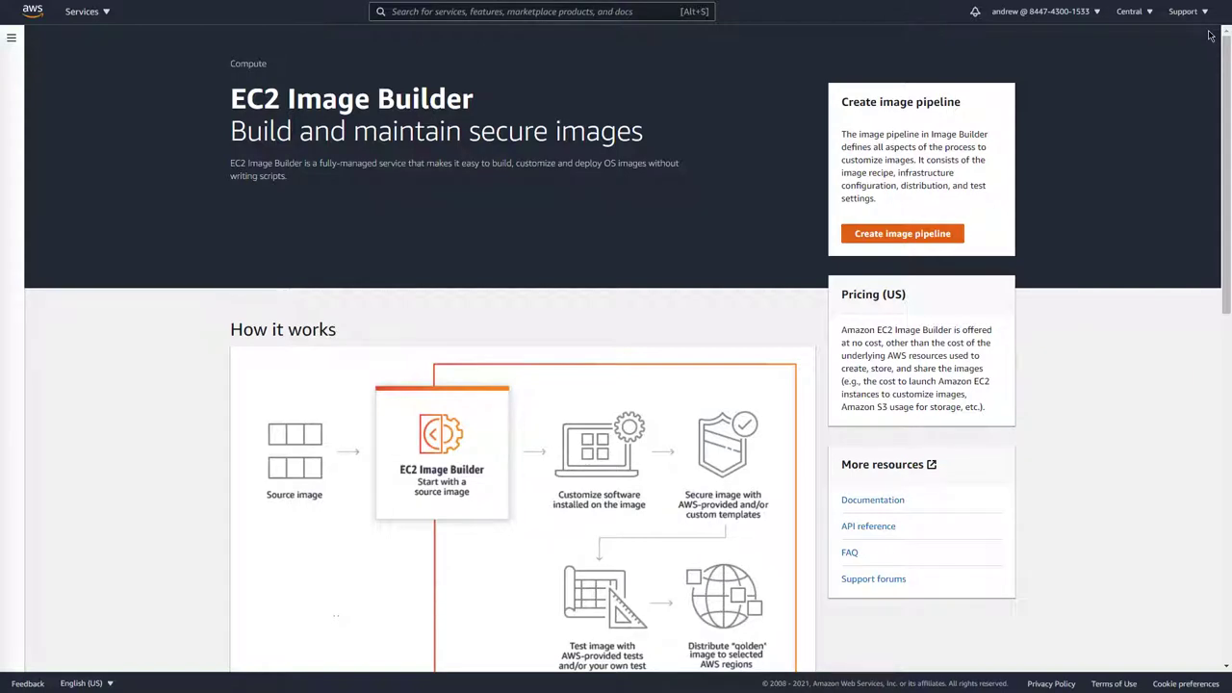
Open EC2 Image Builder from the service list and look up "image" in the console search
{"action": "left_click", "coordinate": [106, 14]}
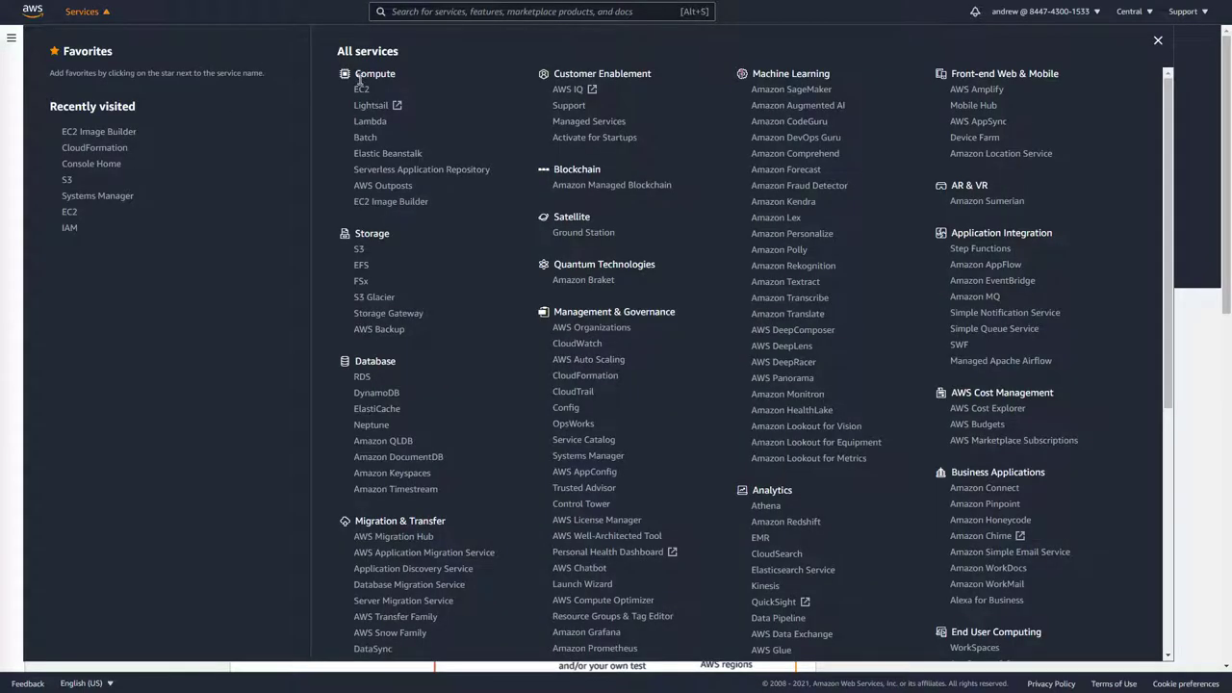
{"action": "left_click", "coordinate": [394, 210]}
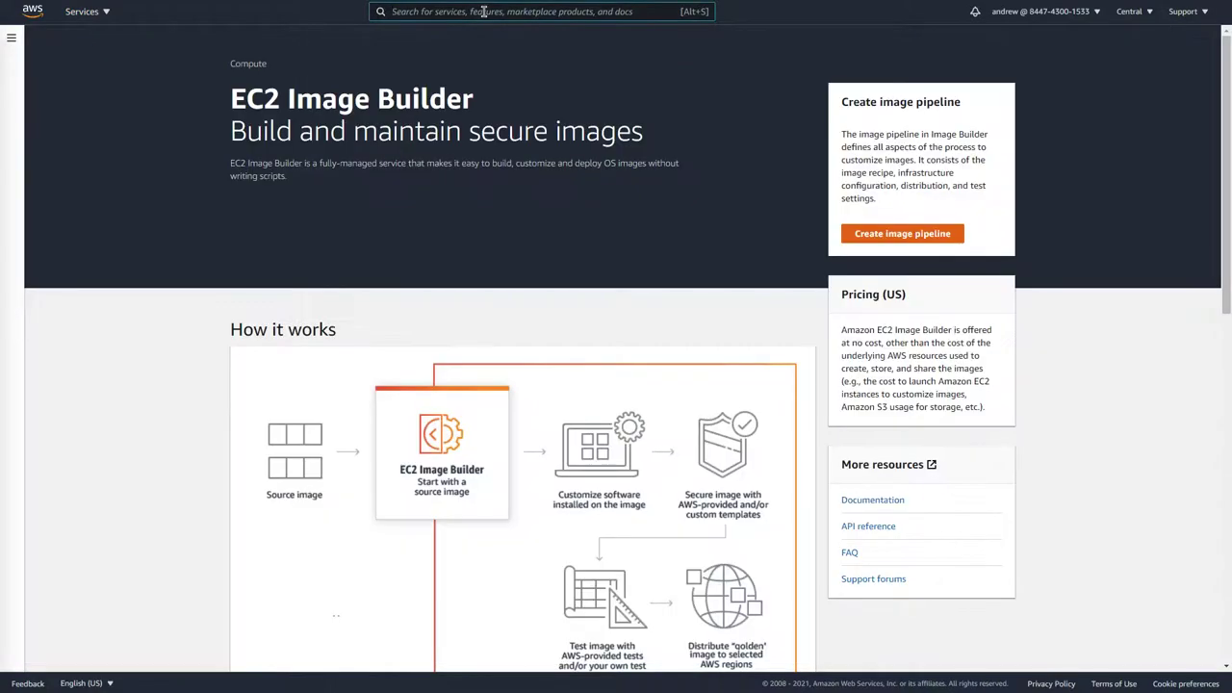
{"action": "left_click", "coordinate": [484, 11]}
{"action": "type", "text": "image pipelines"}
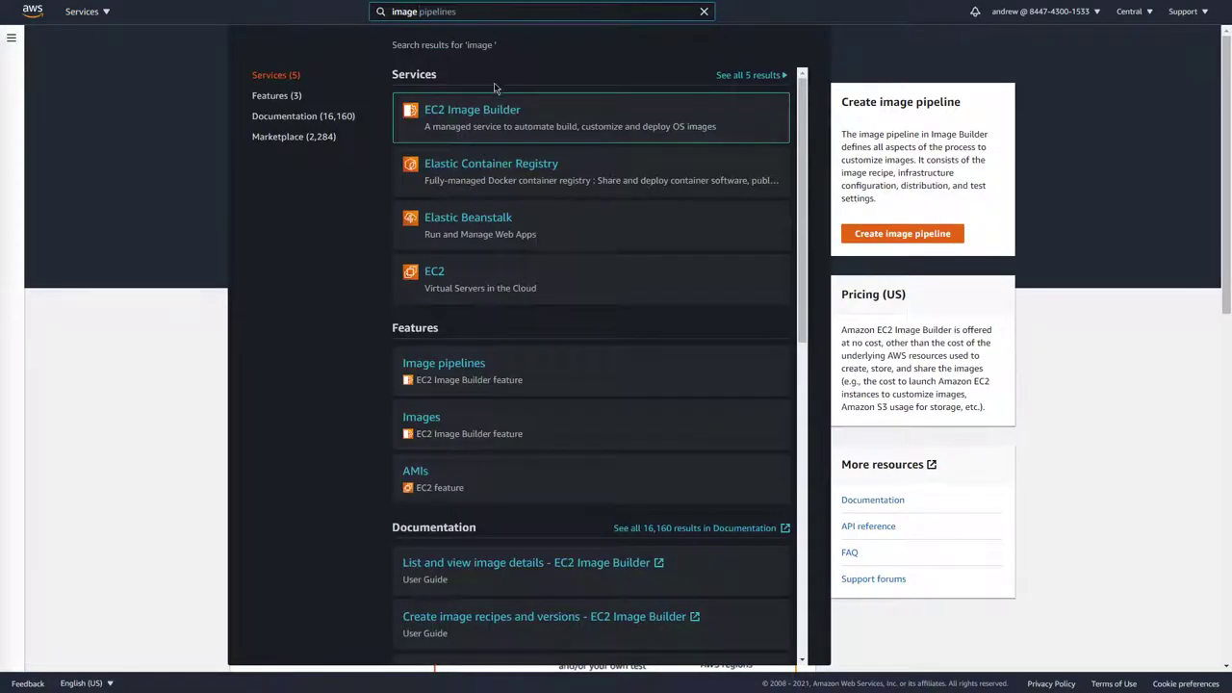
{"action": "mouse_move", "coordinate": [497, 115]}
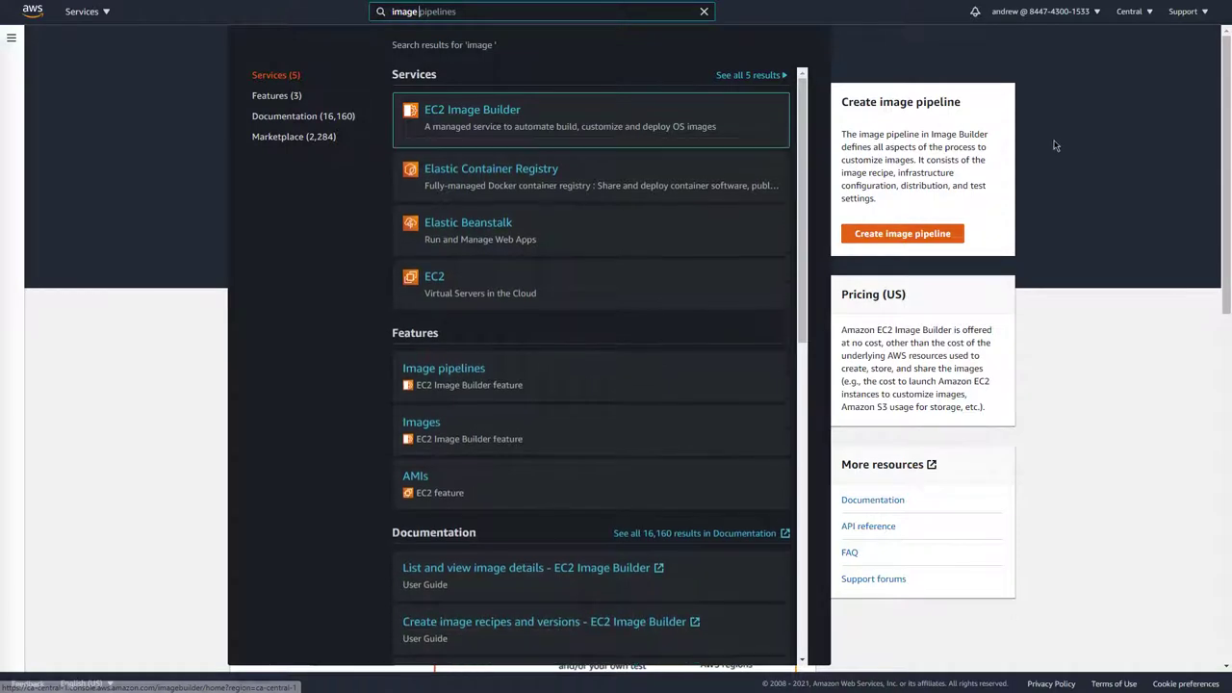
{"action": "left_click", "coordinate": [1085, 147]}
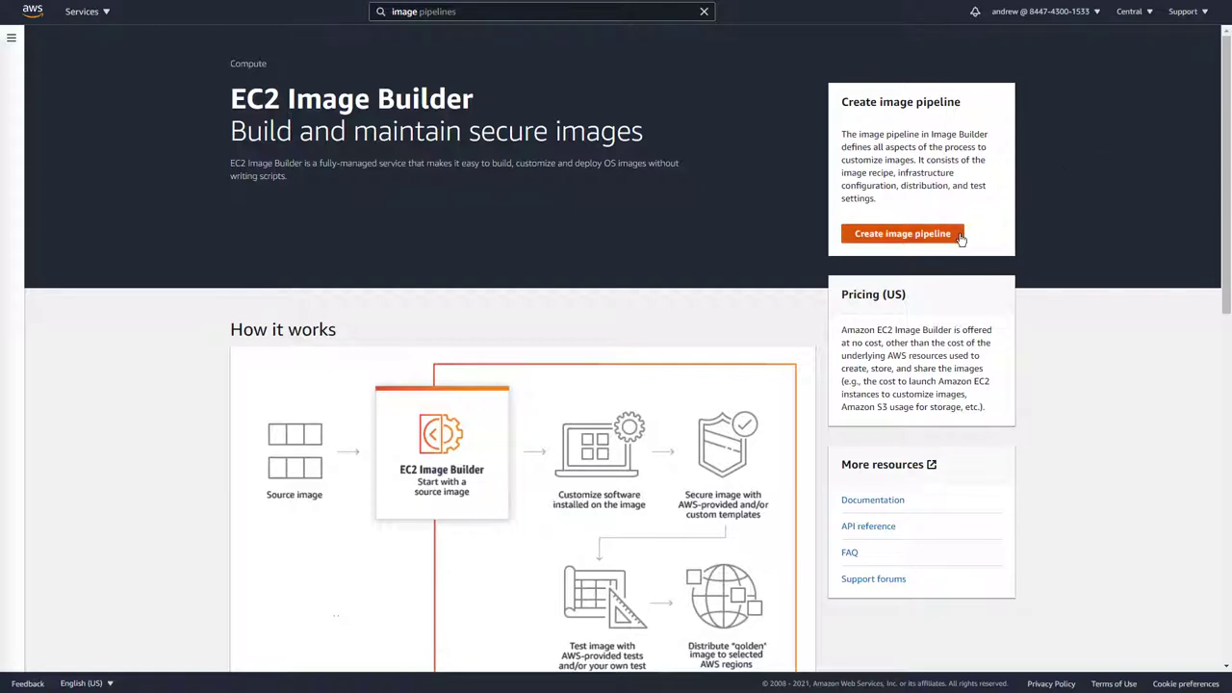
Start a new image pipeline named "SummitDemo2021" with the description "A baseline Windows image."
{"action": "left_click", "coordinate": [902, 233]}
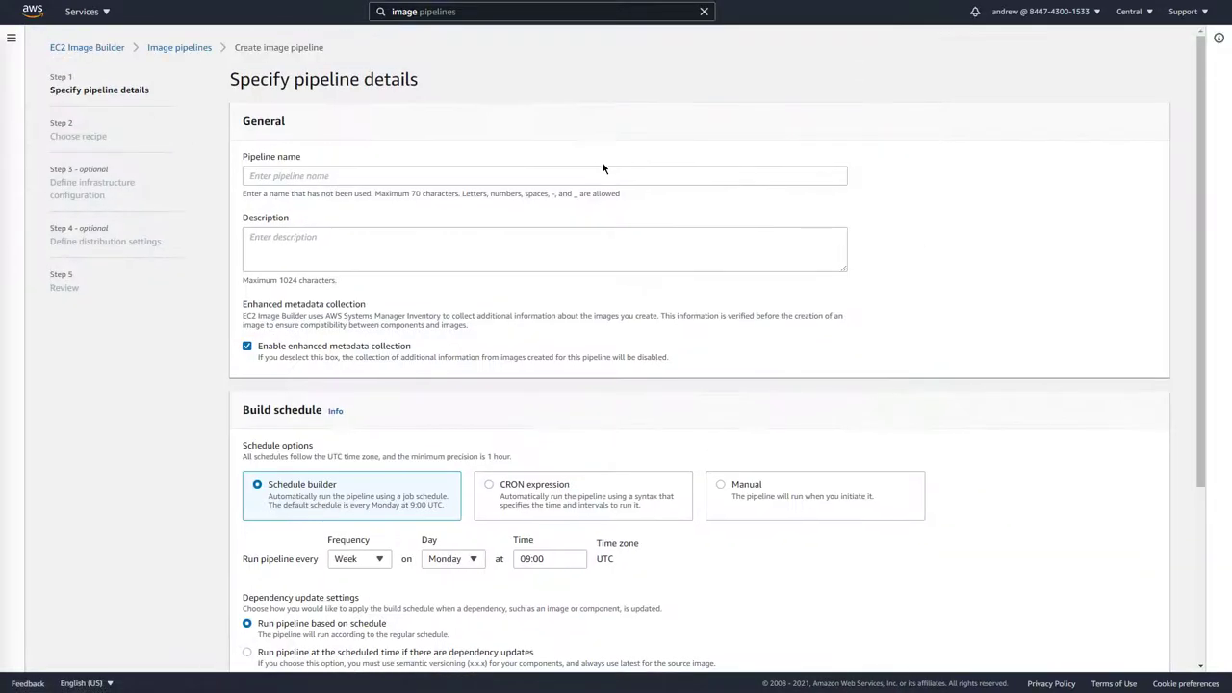
{"action": "left_click", "coordinate": [600, 175]}
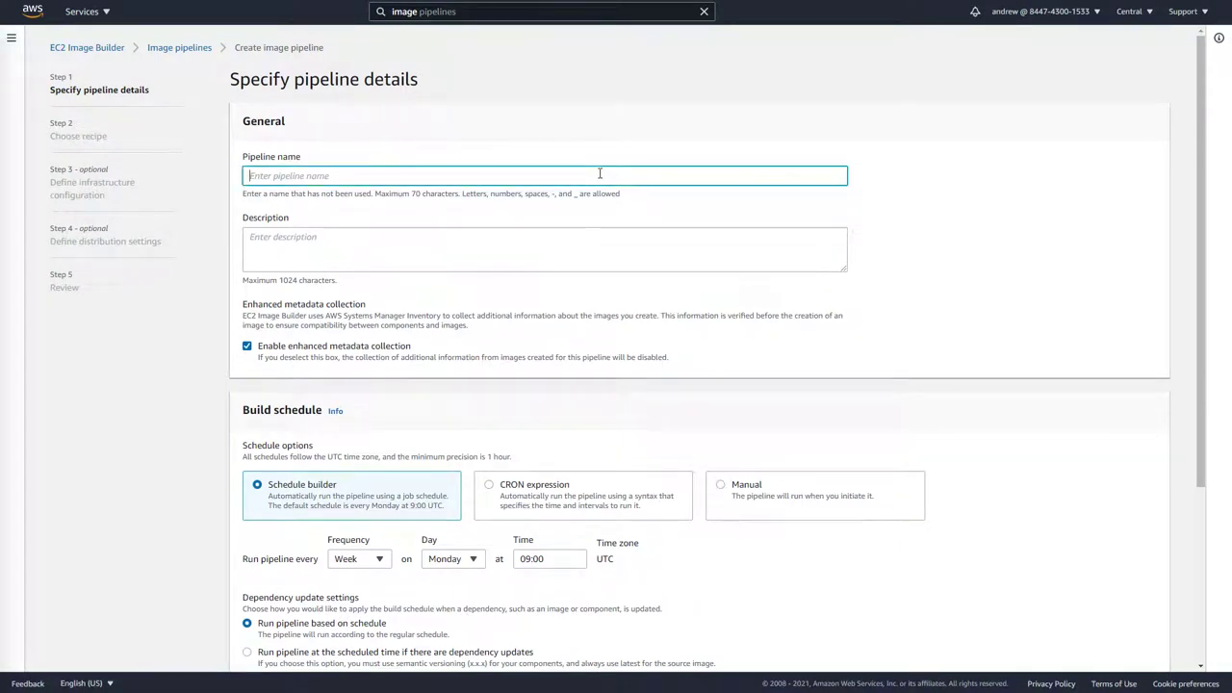
{"action": "type", "text": "SummitDemo2021"}
{"action": "key", "text": "Tab"}
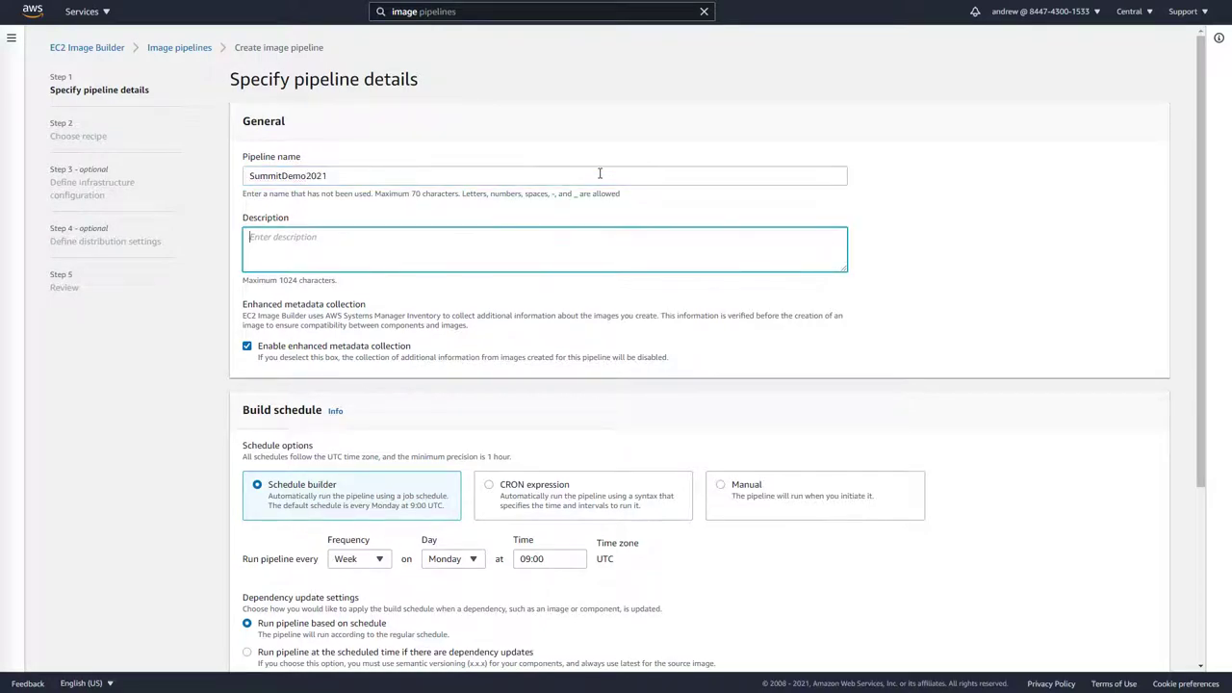
{"action": "type", "text": "A baseline Windows image ."}
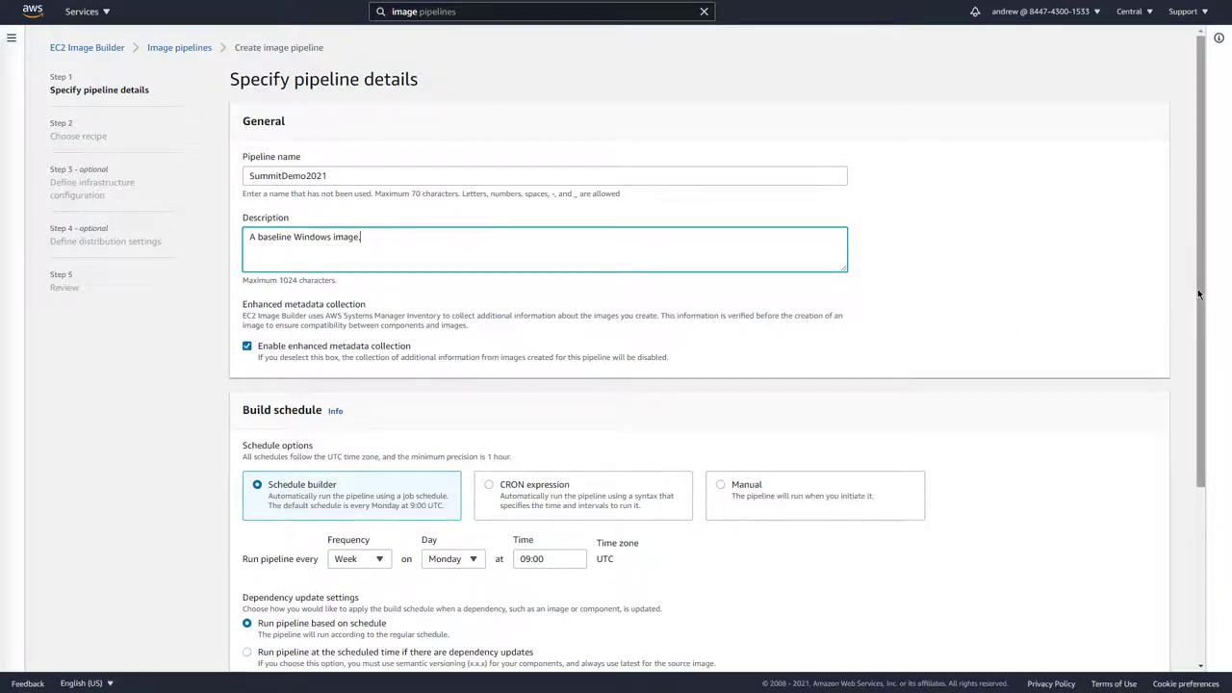
Try the CRON expression and Manual build schedule options, and return to Schedule builder
{"action": "left_click_drag", "start_coordinate": [1198, 294], "coordinate": [1186, 442]}
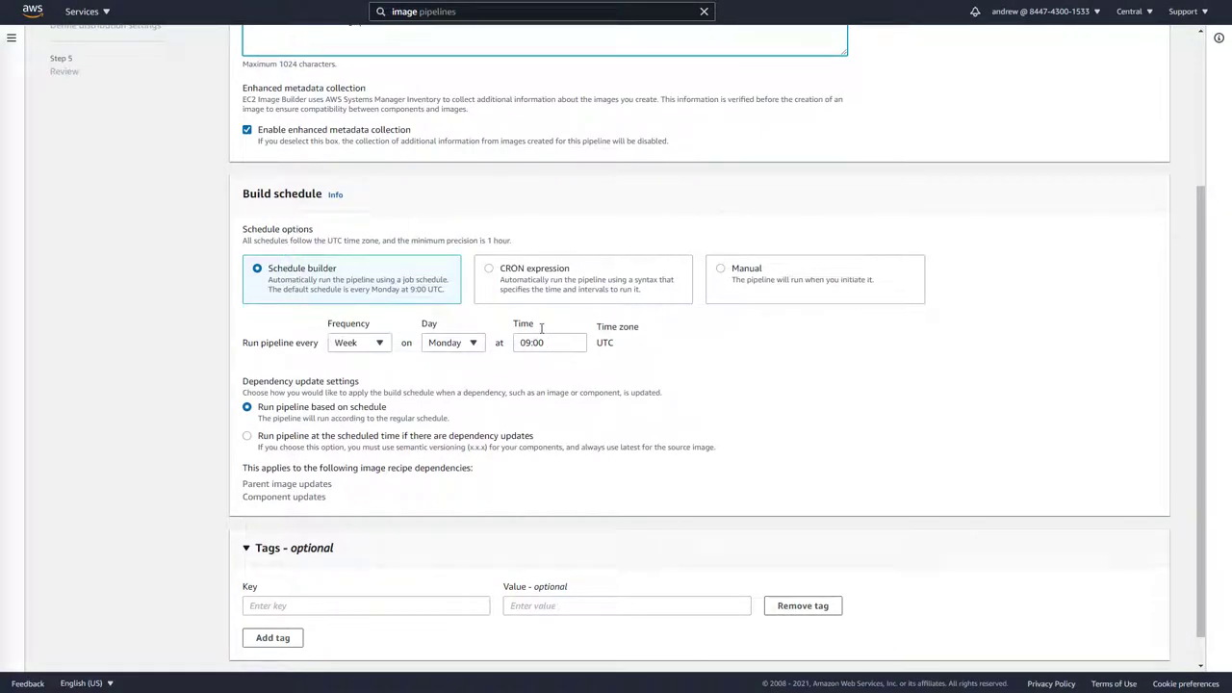
{"action": "double_click", "coordinate": [548, 269]}
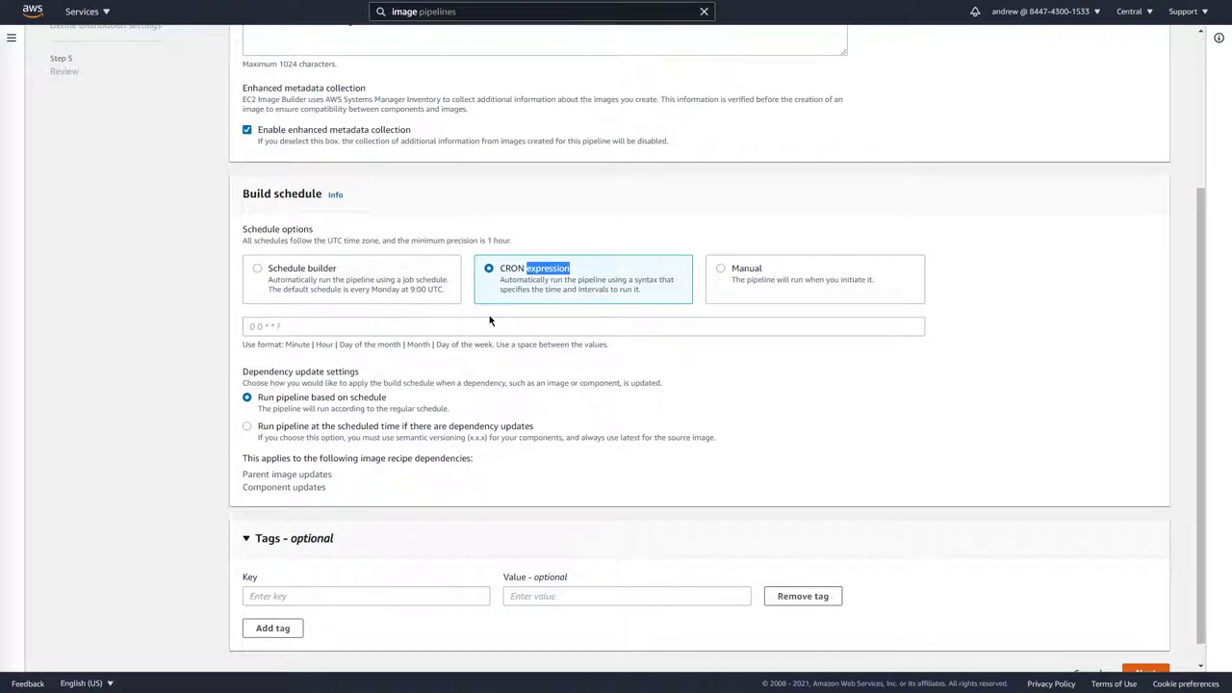
{"action": "left_click", "coordinate": [717, 273]}
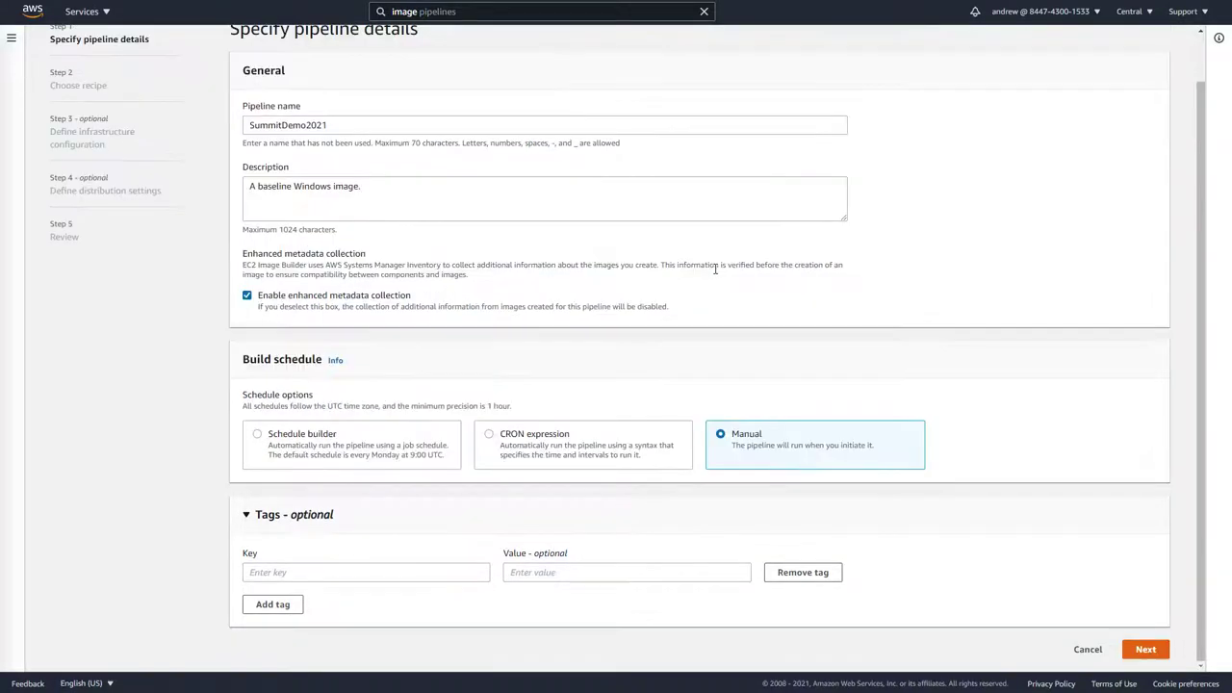
{"action": "left_click", "coordinate": [260, 436]}
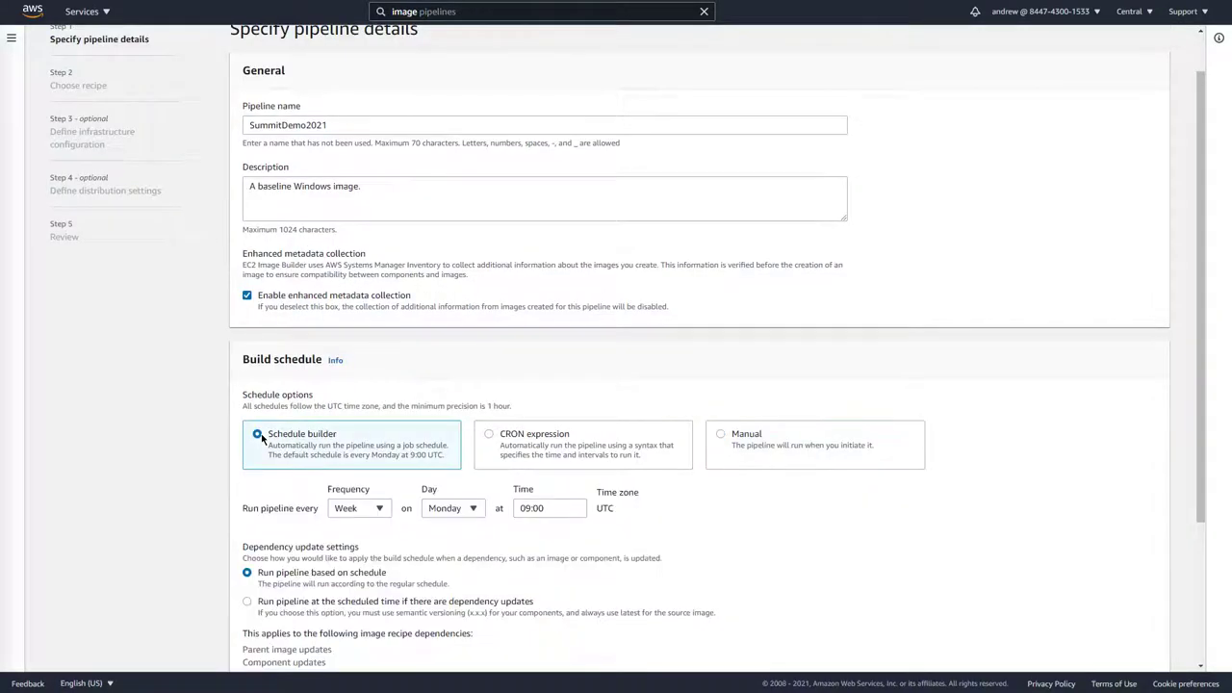
Tag the pipeline with key "Purpose" and value "SummitDemo", and continue to the recipe stage
{"action": "scroll", "coordinate": [751, 529], "scroll_direction": "down", "scroll_amount": 3}
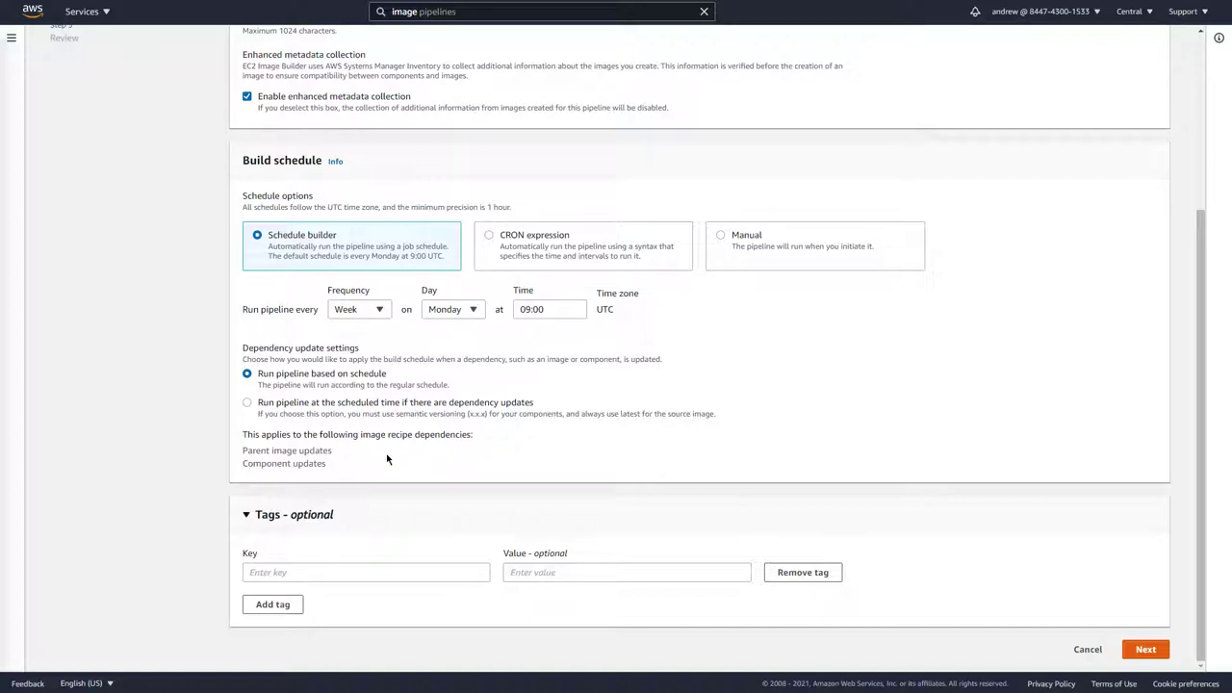
{"action": "left_click", "coordinate": [384, 569]}
{"action": "type", "text": "Purpose"}
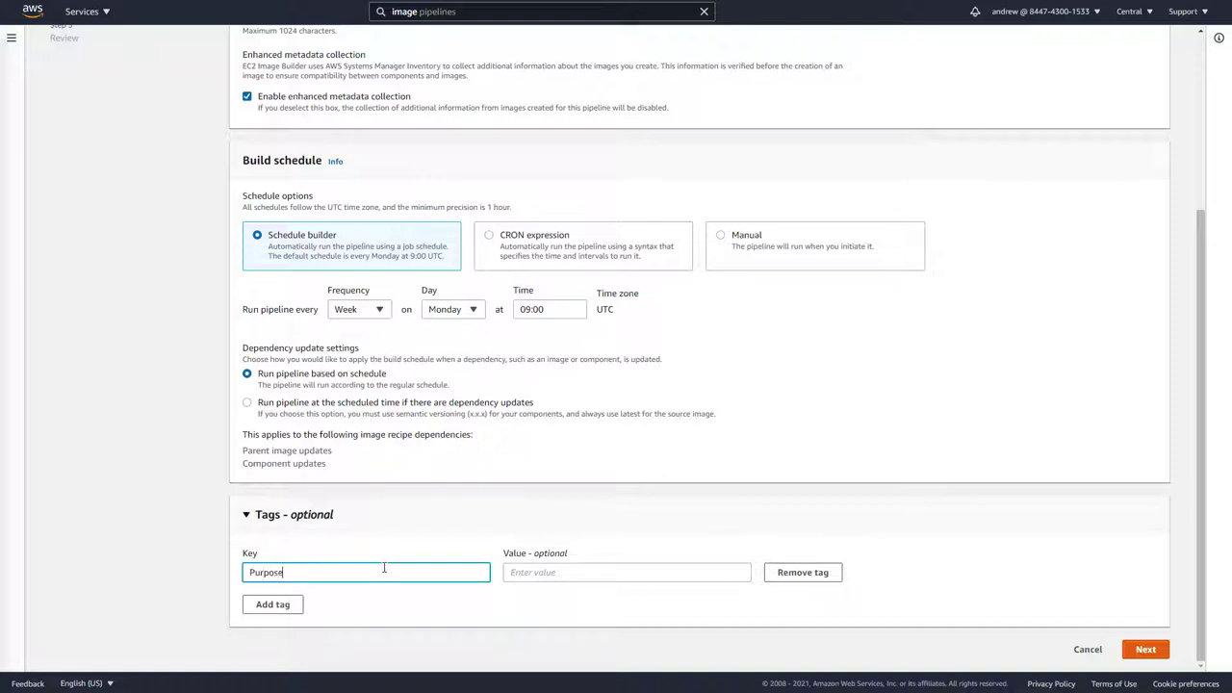
{"action": "key", "text": "Tab"}
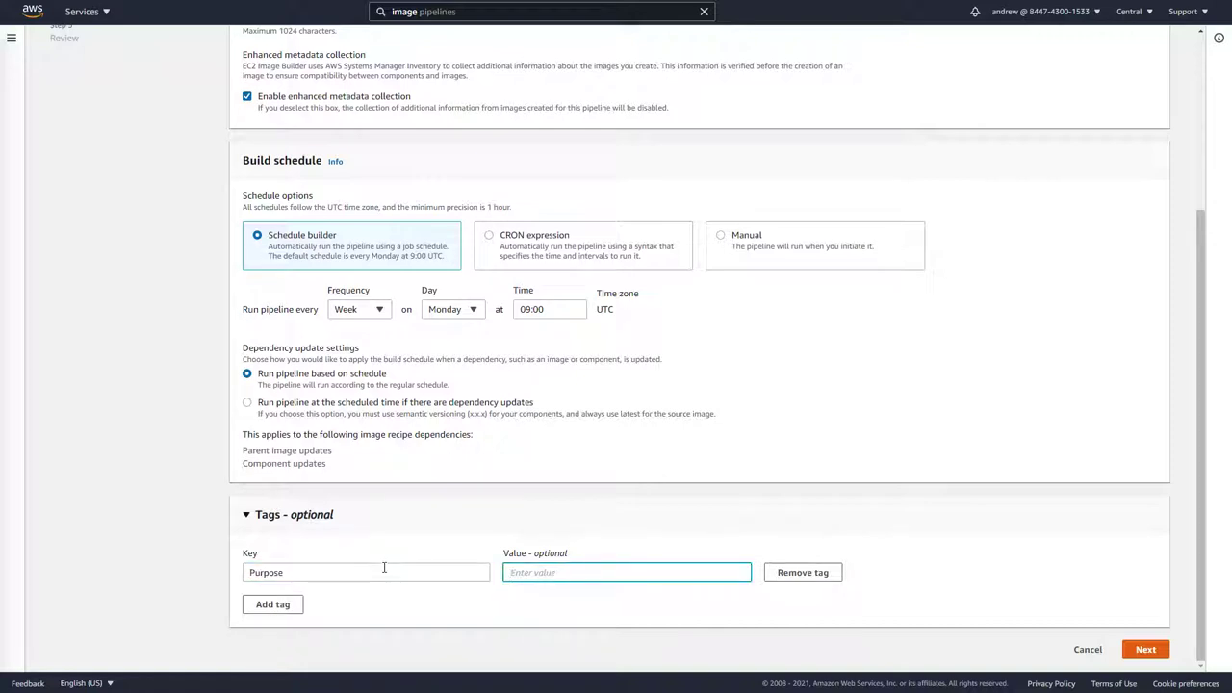
{"action": "type", "text": "SummitDemo"}
{"action": "left_click", "coordinate": [1161, 650]}
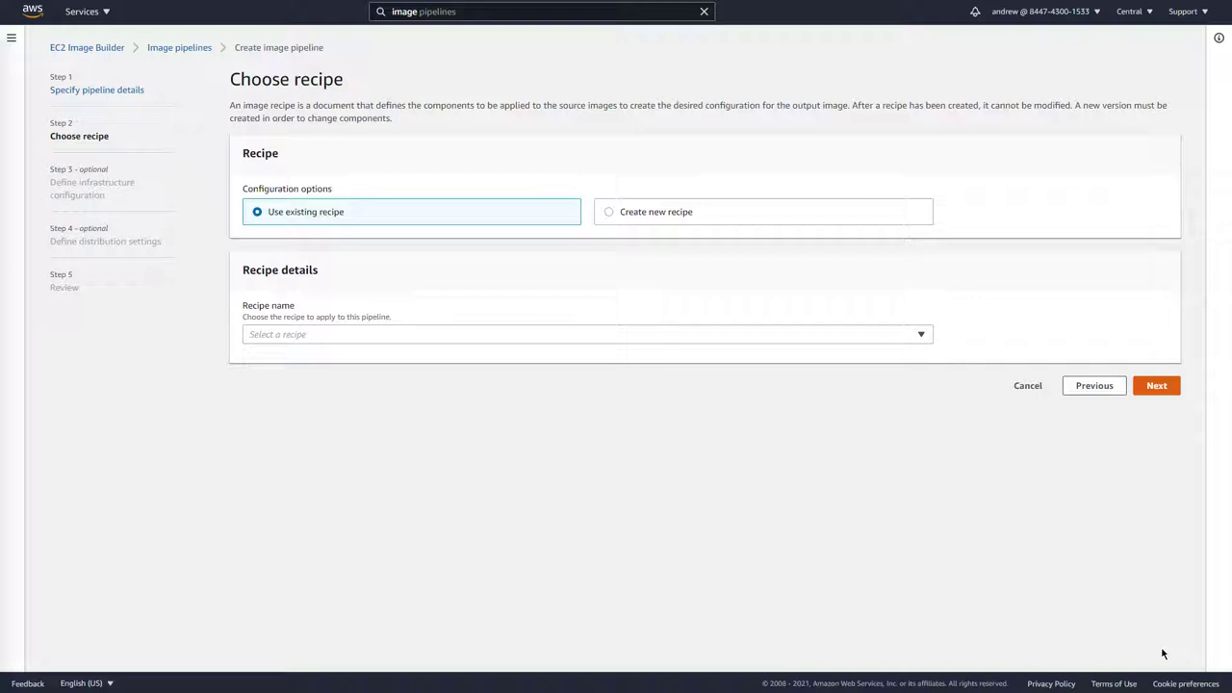
Create a new recipe named "Summit Demo Recipe - Windows Baseline", version 1.0.0, described as "Windows baseline for PowerShell Summit demo"
{"action": "left_click", "coordinate": [610, 214]}
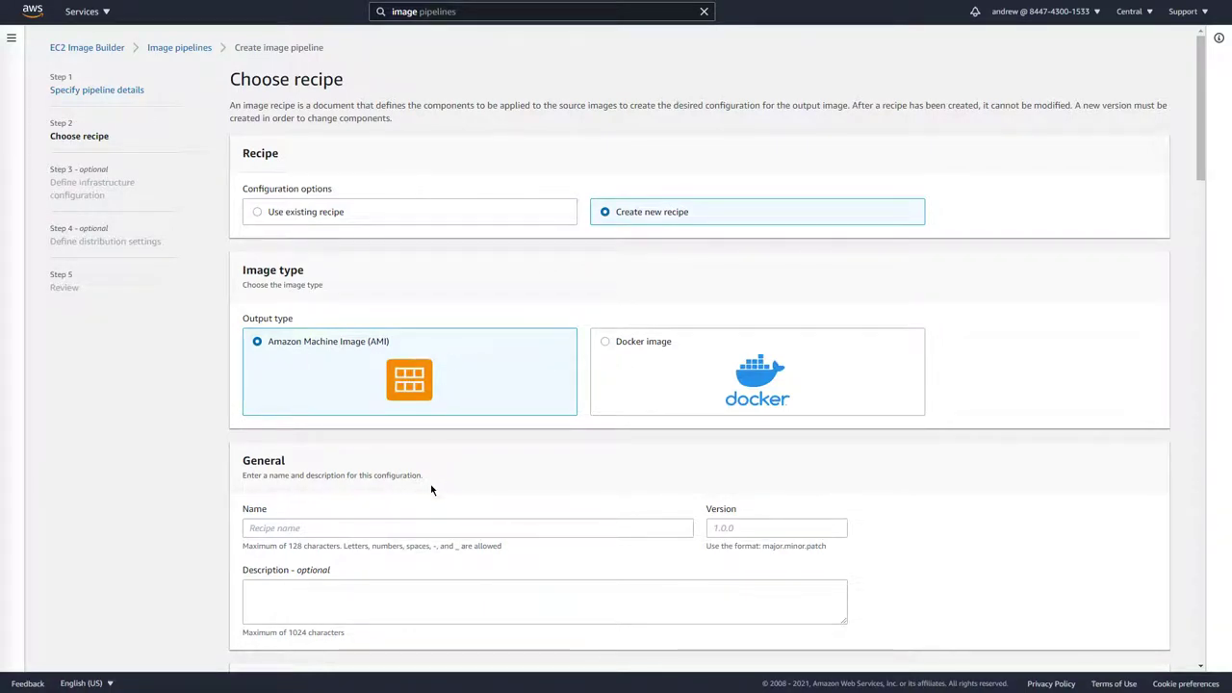
{"action": "left_click", "coordinate": [429, 525]}
{"action": "type", "text": "Summit Demo"}
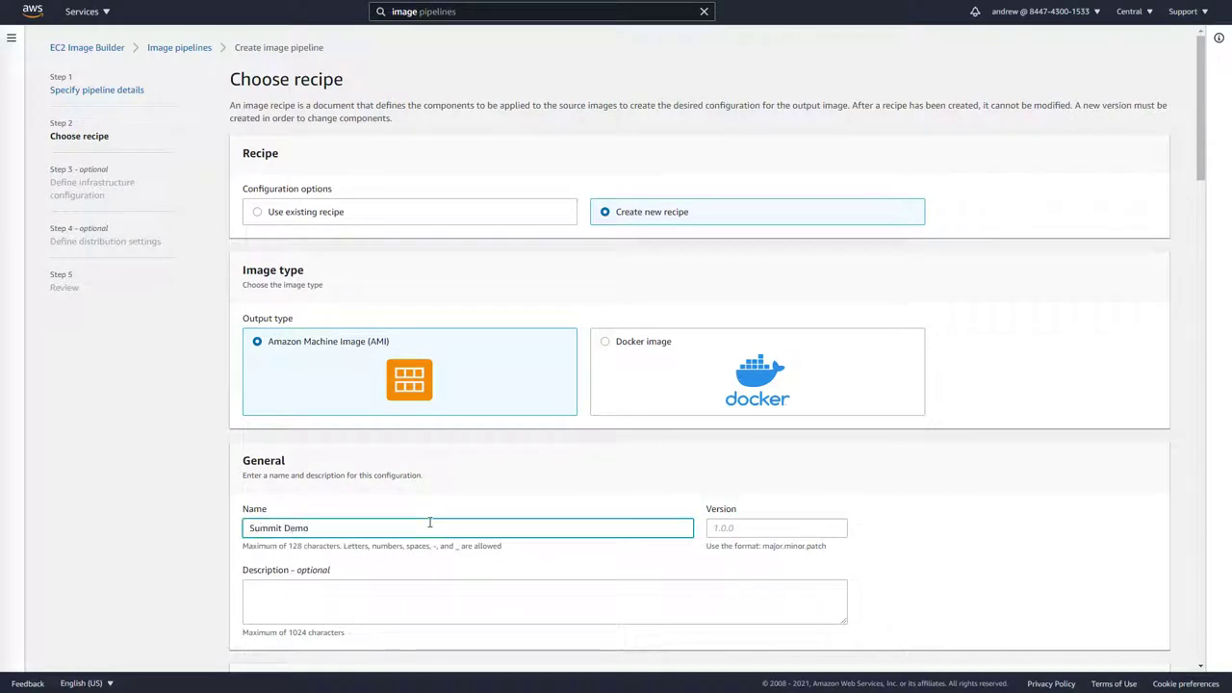
{"action": "type", "text": " Recipe - Windows Baseline"}
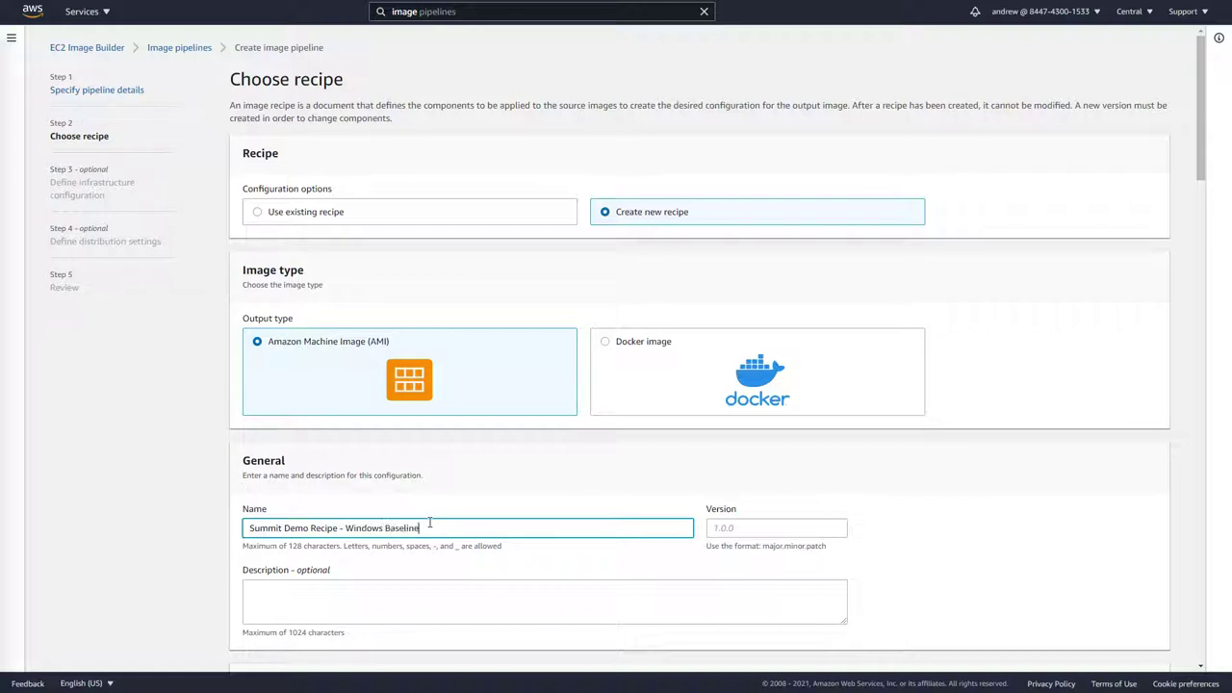
{"action": "key", "text": "Tab"}
{"action": "type", "text": "1.0.0"}
{"action": "key", "text": "Tab"}
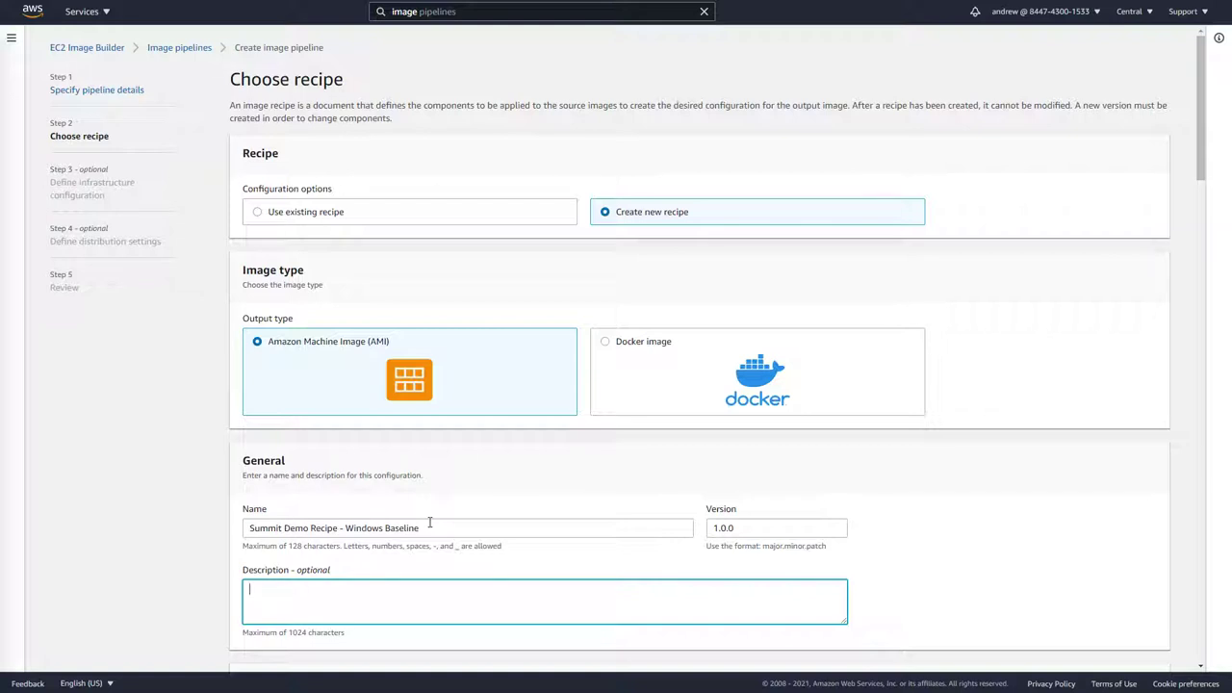
{"action": "type", "text": "Windows baseline for PowerShell "}
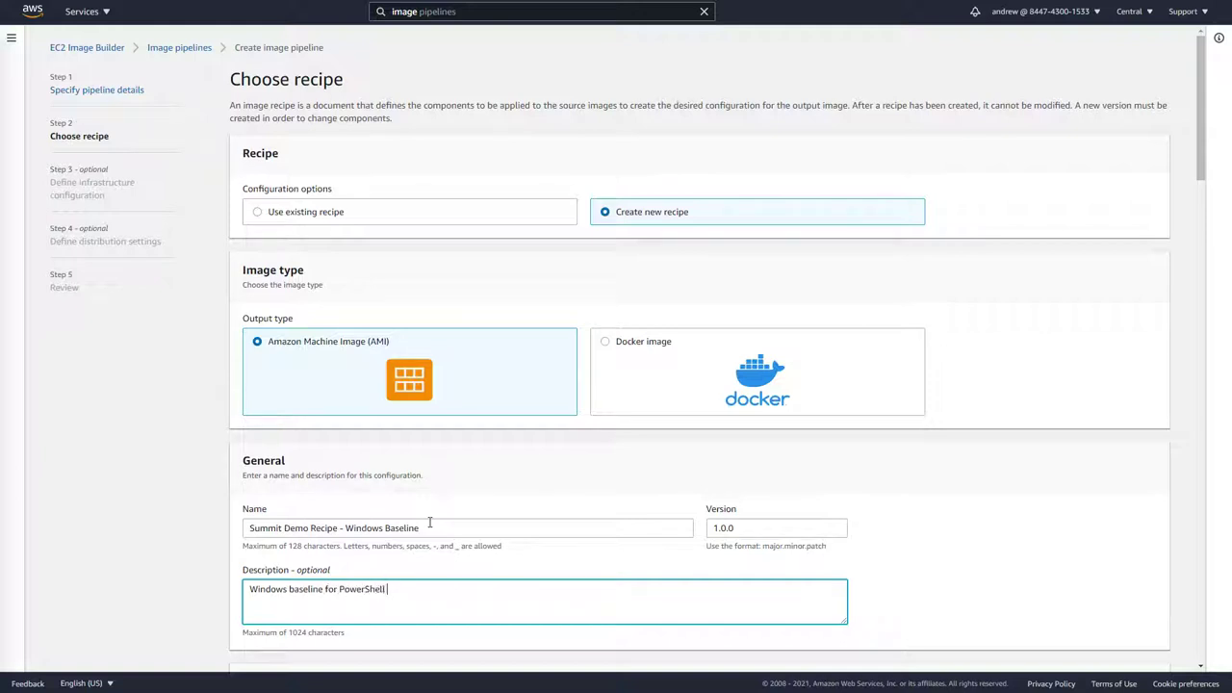
{"action": "type", "text": "Summit demo"}
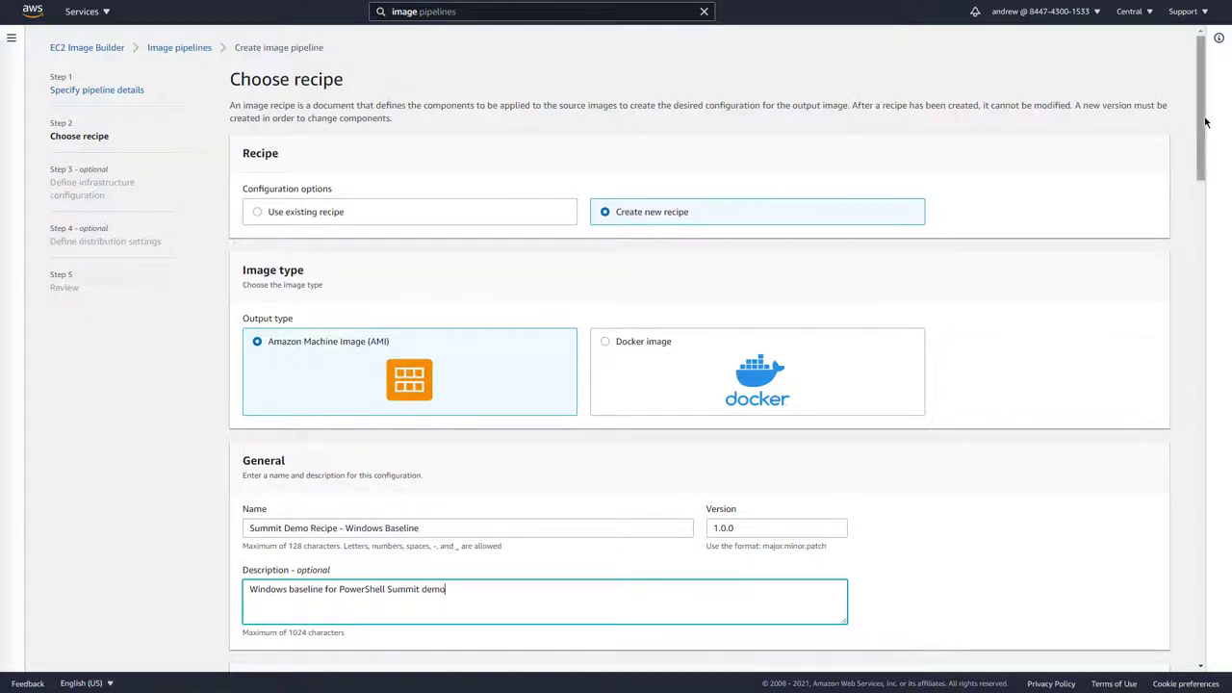
Look at the custom AMI ID option for the source image and return to managed images
{"action": "scroll", "coordinate": [1203, 135], "scroll_direction": "down", "scroll_amount": 2}
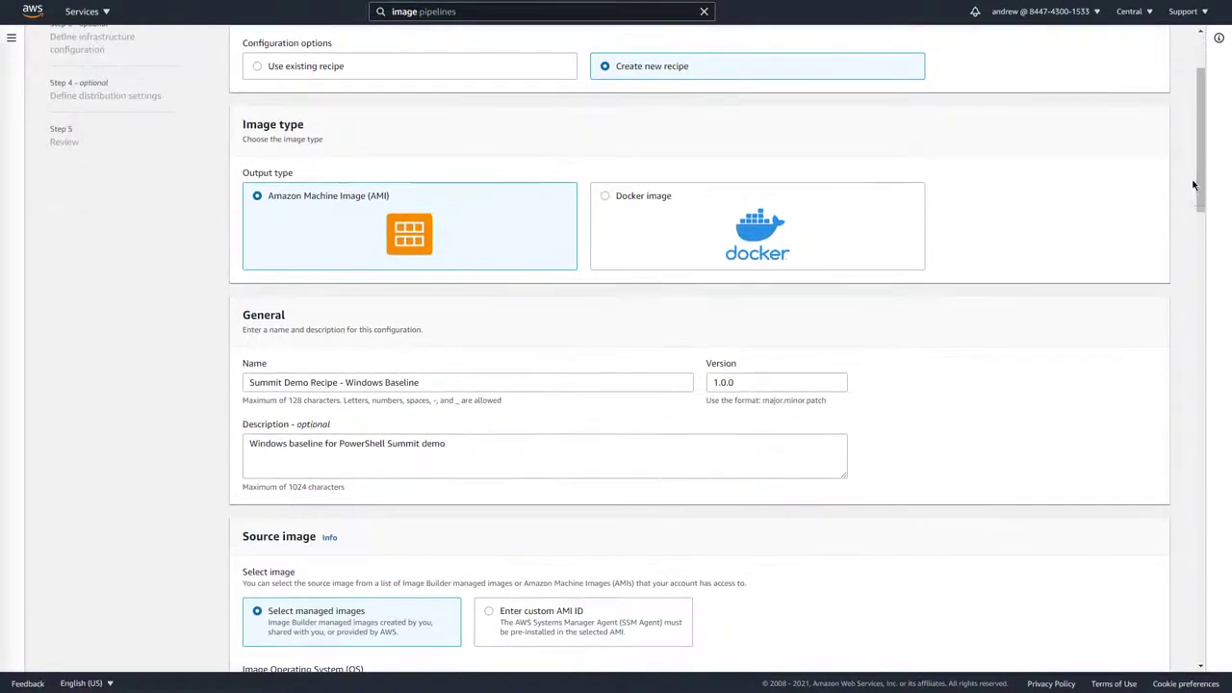
{"action": "left_click", "coordinate": [1203, 253]}
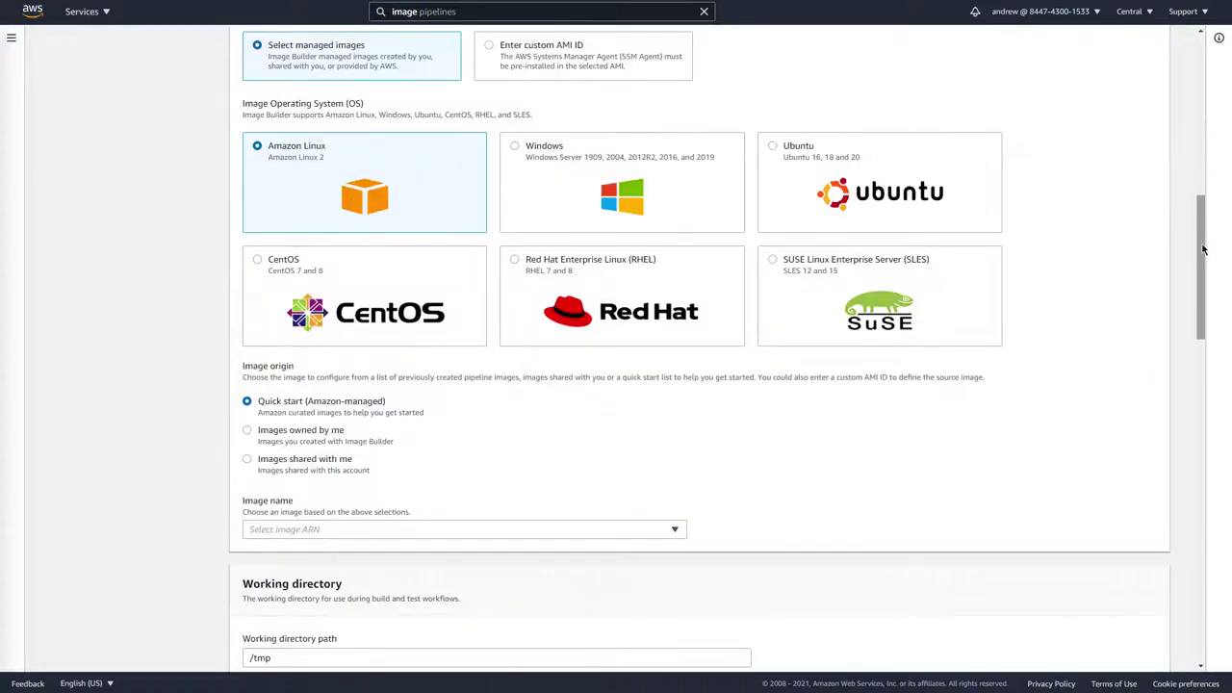
{"action": "left_click_drag", "start_coordinate": [1202, 249], "coordinate": [1202, 226]}
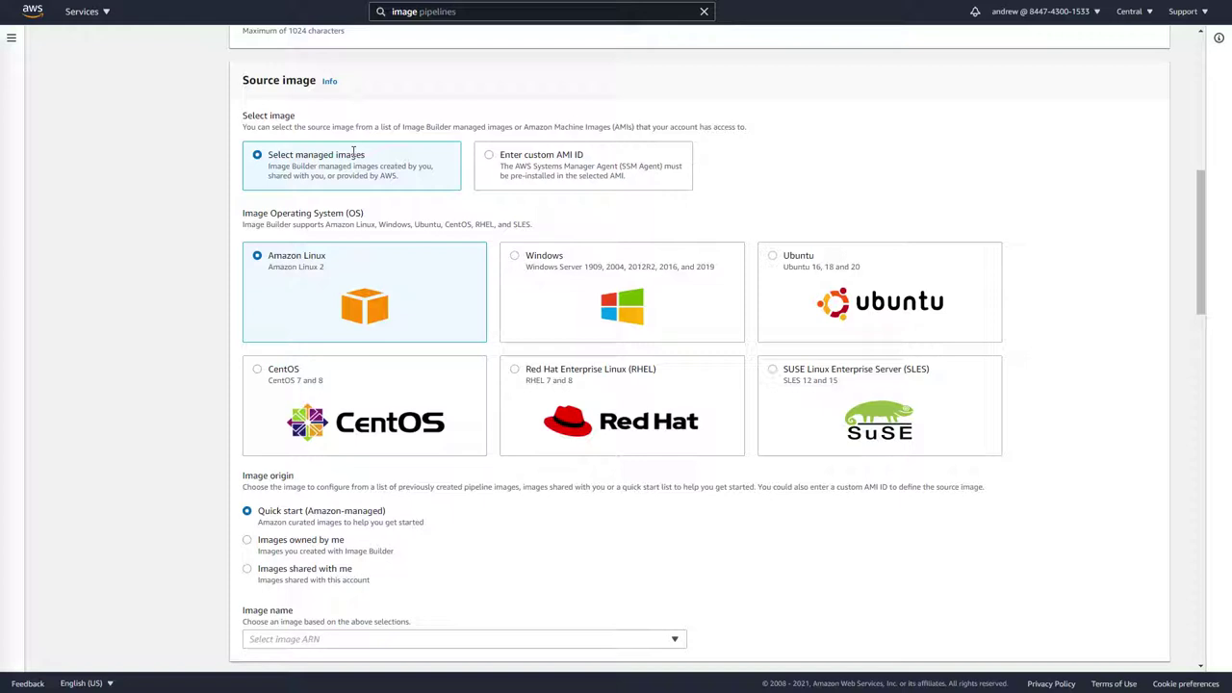
{"action": "left_click", "coordinate": [491, 156]}
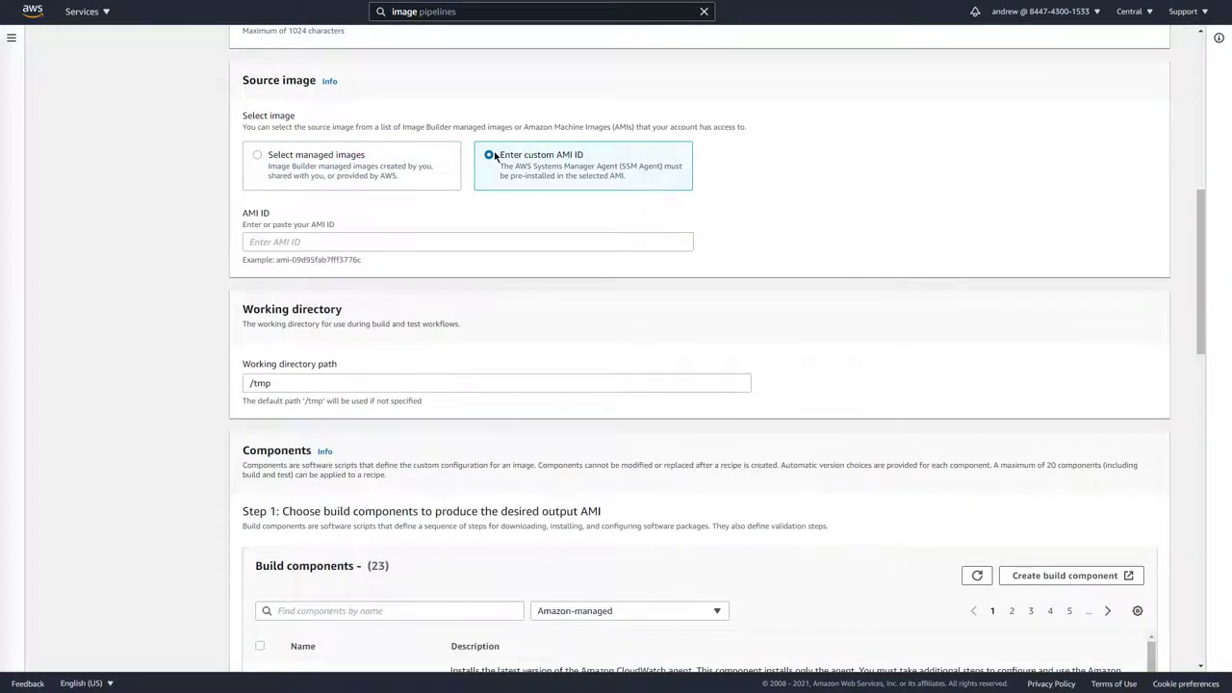
{"action": "left_click", "coordinate": [339, 155]}
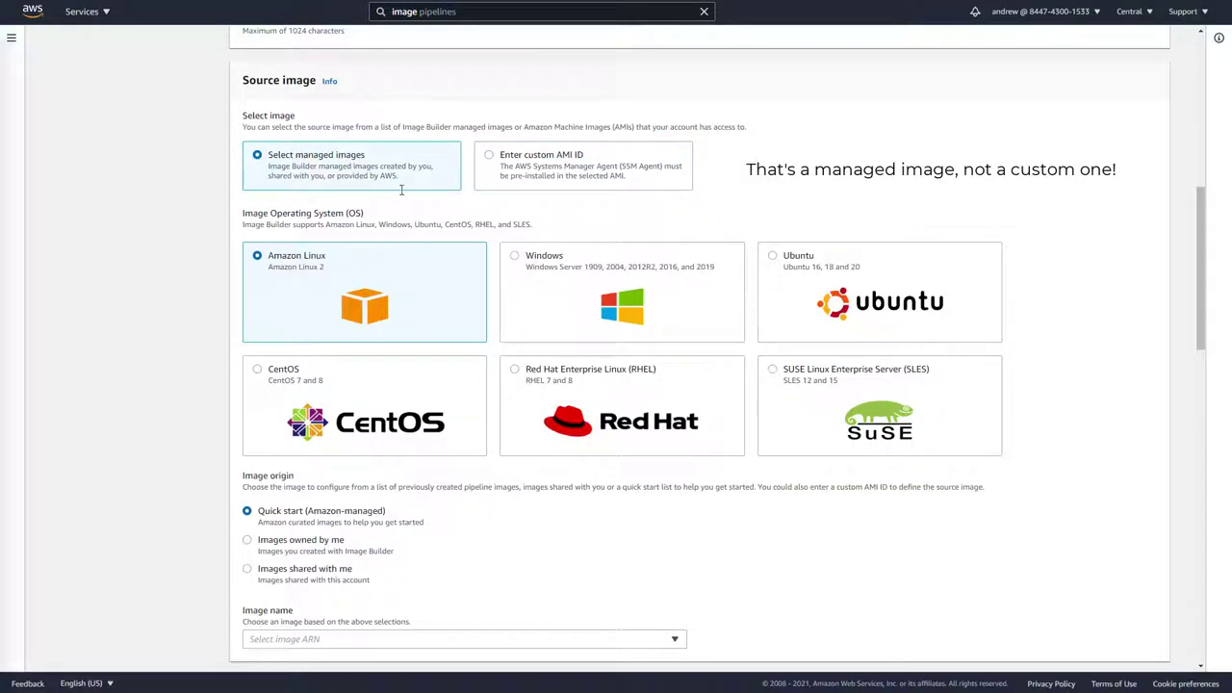
Set the source operating system to Windows and choose the Amazon-managed quick start image "Windows Server 2019 English Full Base x86"
{"action": "left_click", "coordinate": [517, 257]}
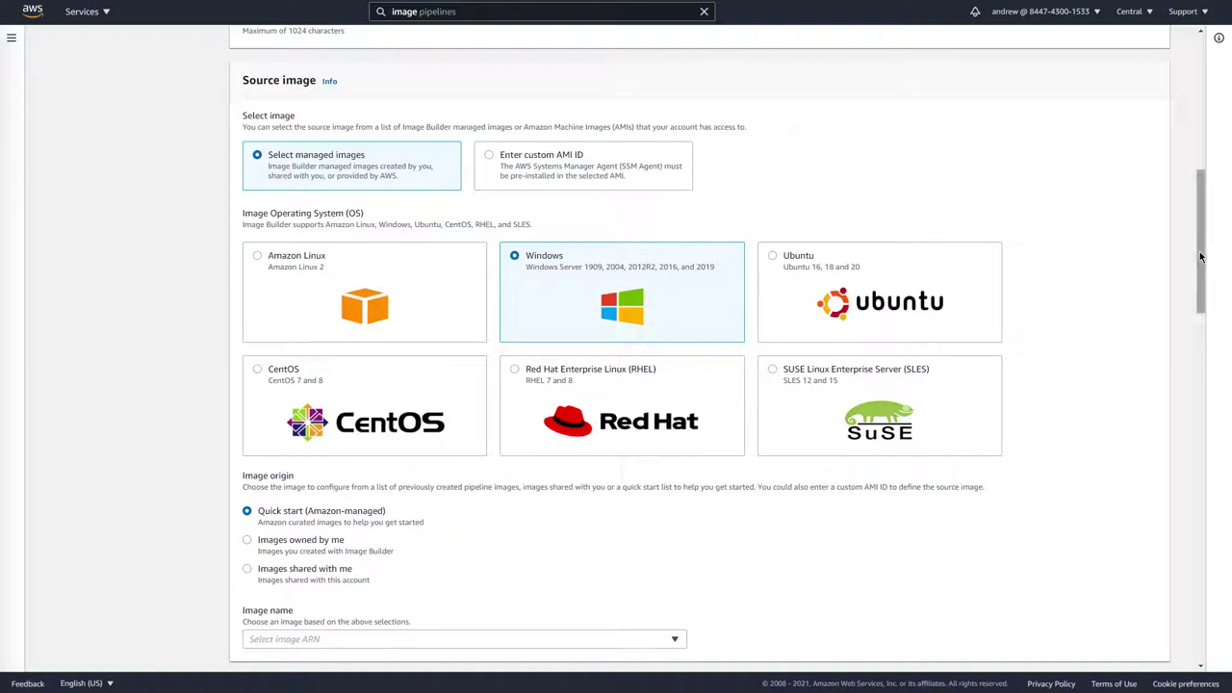
{"action": "left_click_drag", "start_coordinate": [1200, 273], "coordinate": [1200, 315]}
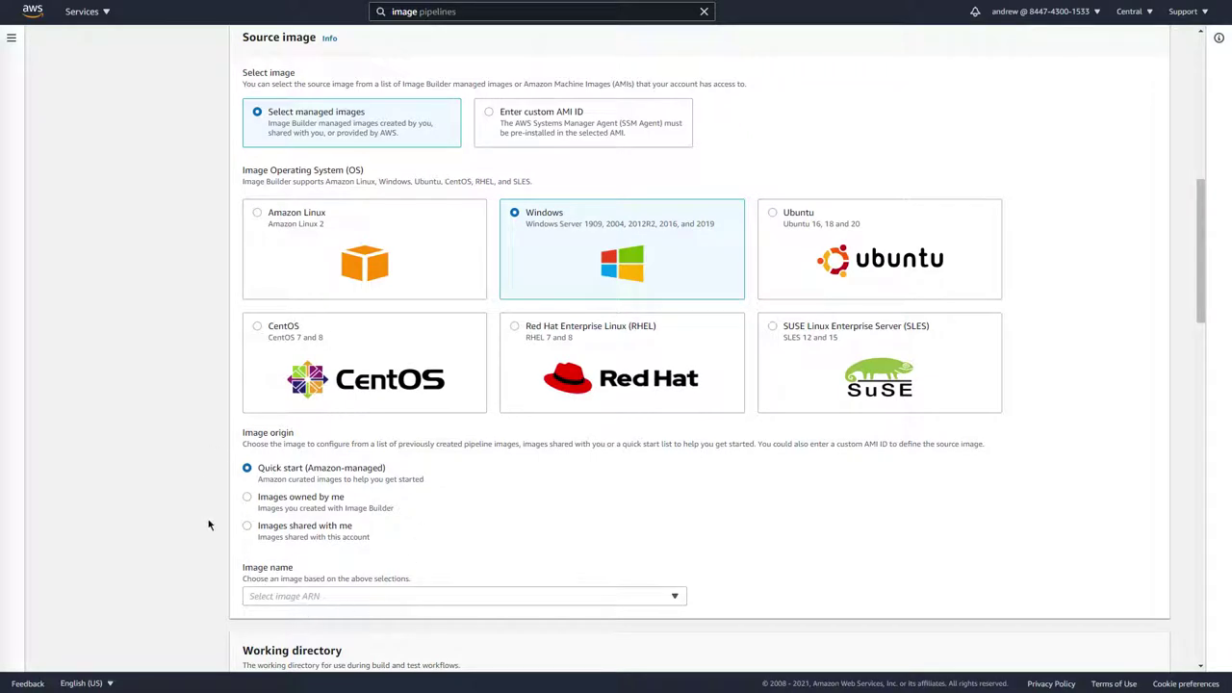
{"action": "left_click", "coordinate": [313, 496]}
{"action": "left_click", "coordinate": [248, 469]}
{"action": "left_click", "coordinate": [557, 597]}
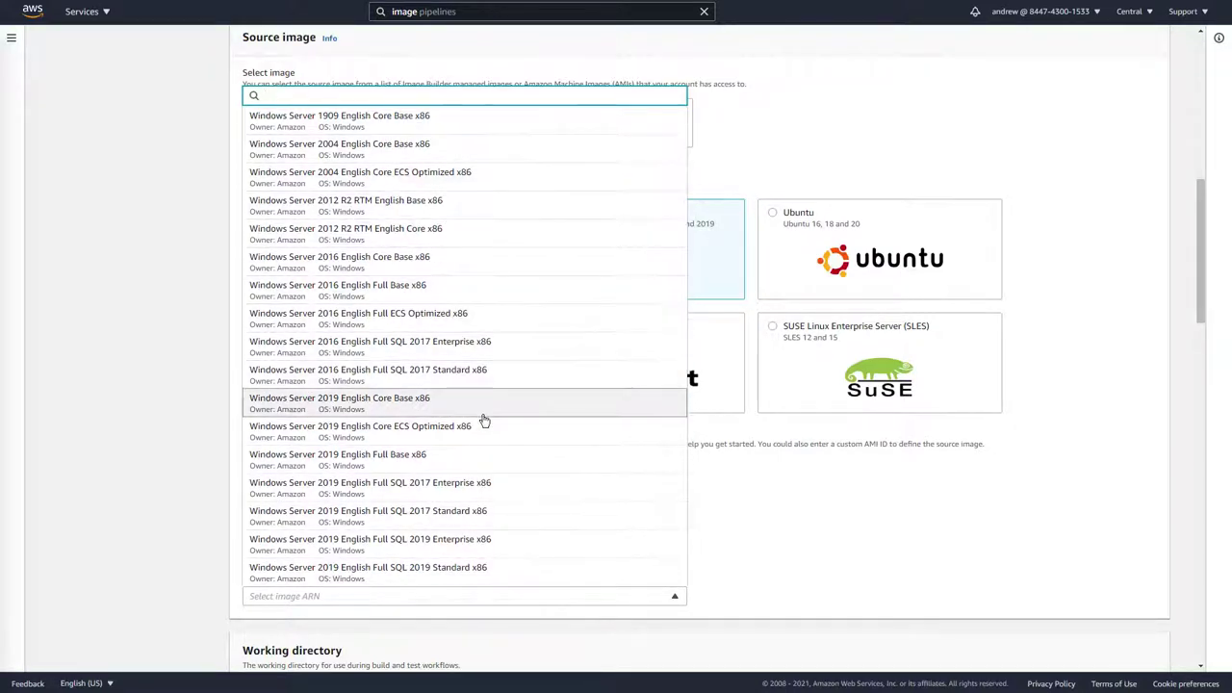
{"action": "type", "text": "2019"}
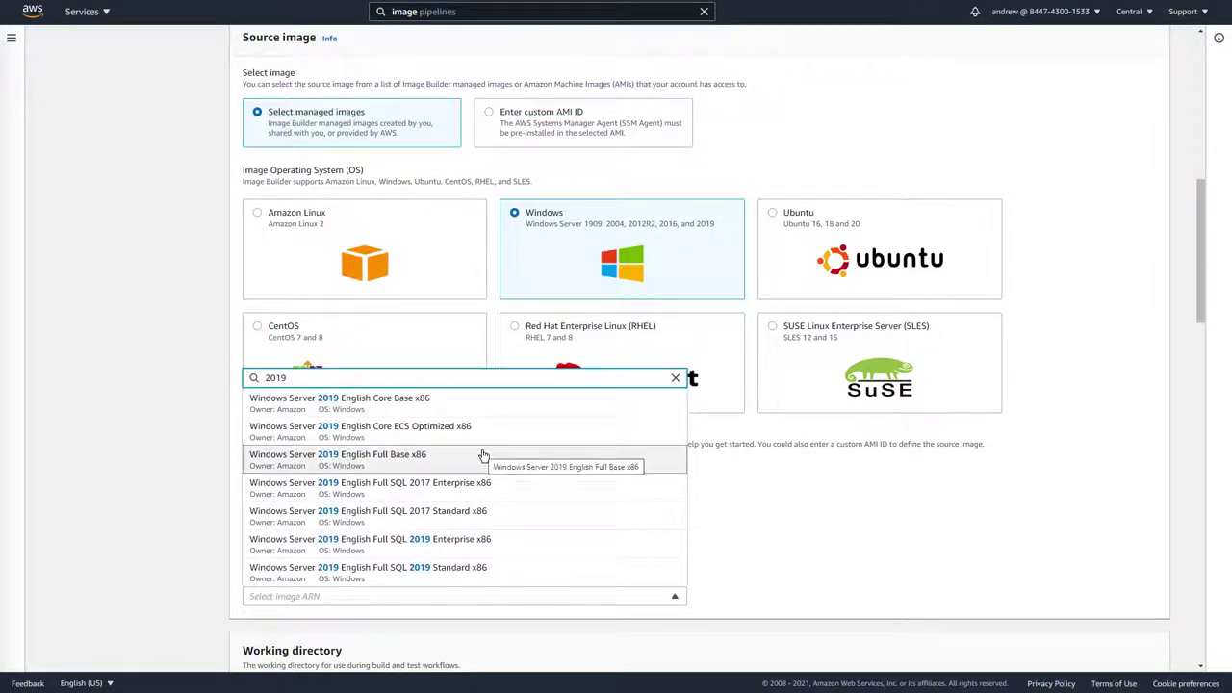
{"action": "left_click", "coordinate": [483, 454]}
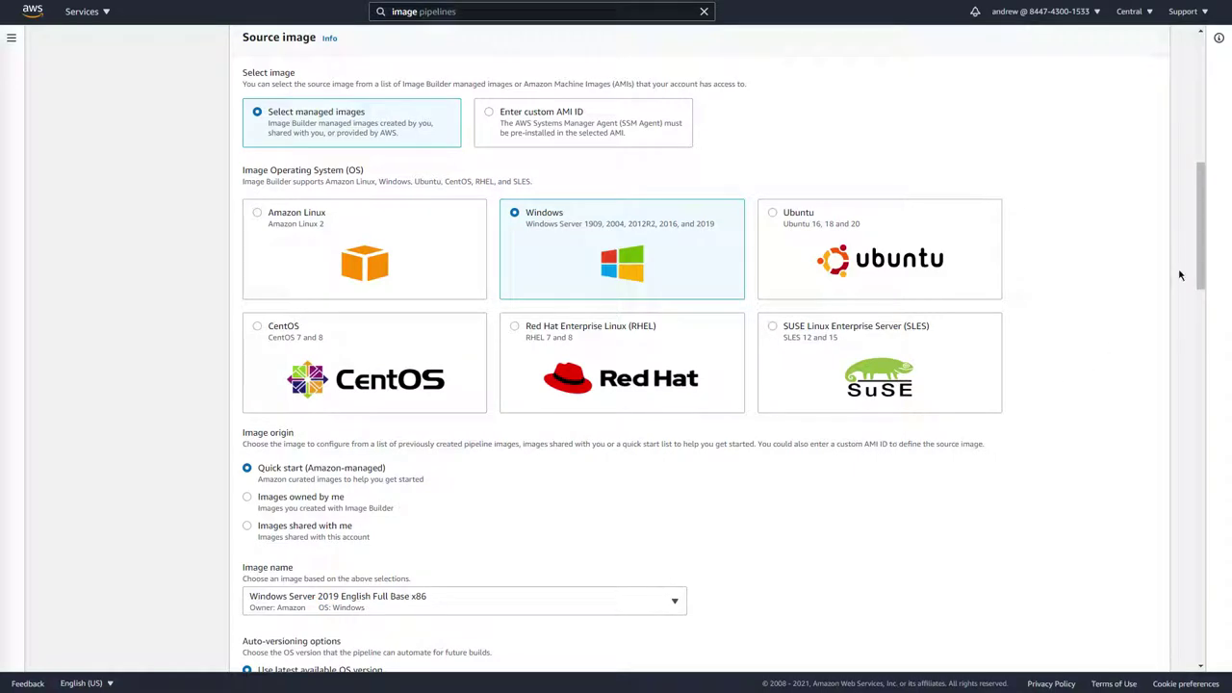
Look at the selected and specified OS version options under auto-versioning, and return to using the latest available OS version
{"action": "left_click_drag", "start_coordinate": [1198, 251], "coordinate": [1196, 347]}
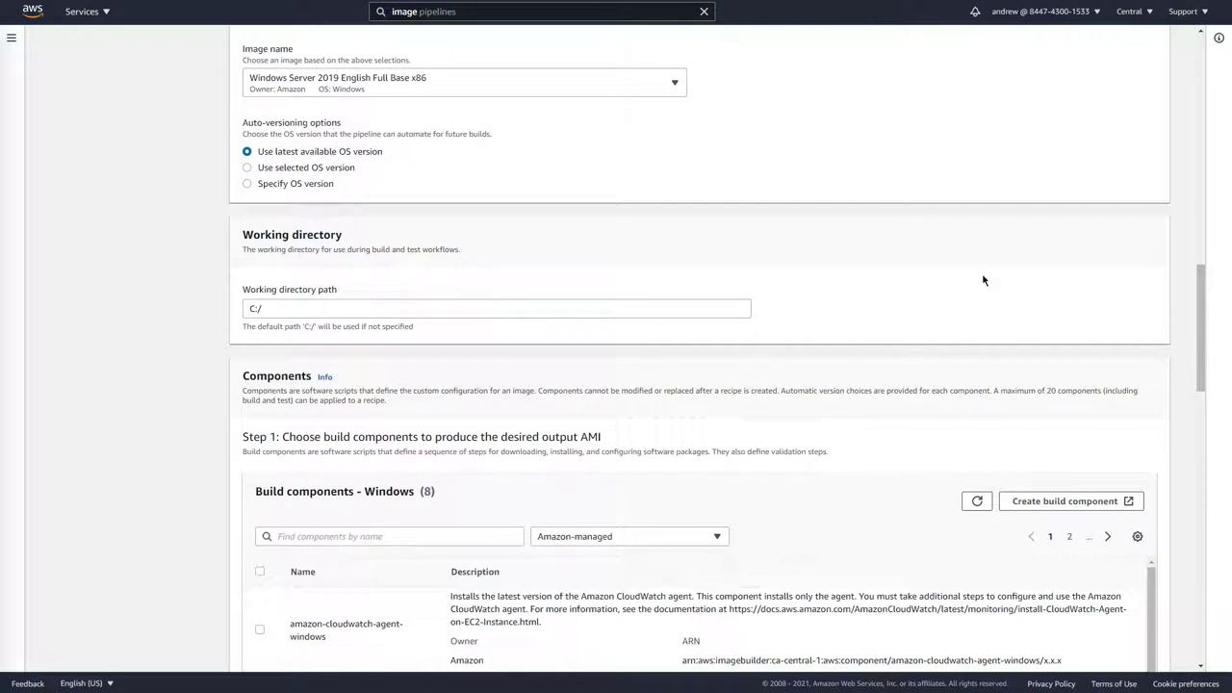
{"action": "left_click", "coordinate": [247, 167]}
{"action": "left_click", "coordinate": [1070, 82]}
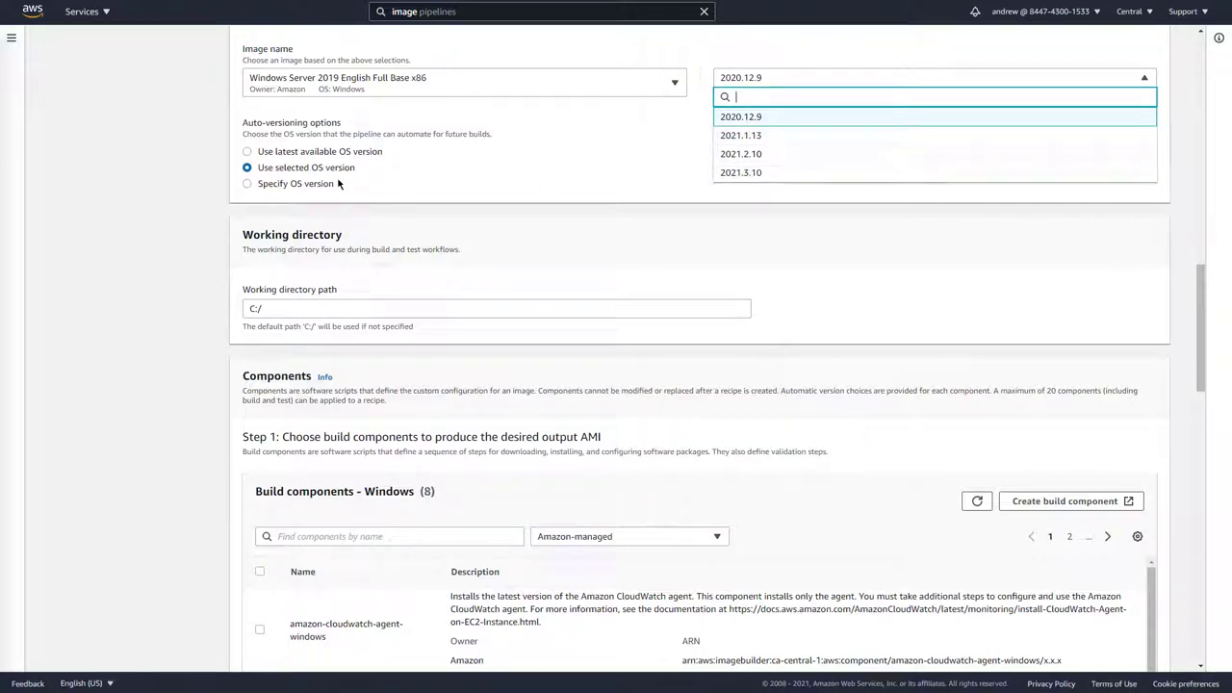
{"action": "left_click", "coordinate": [293, 187]}
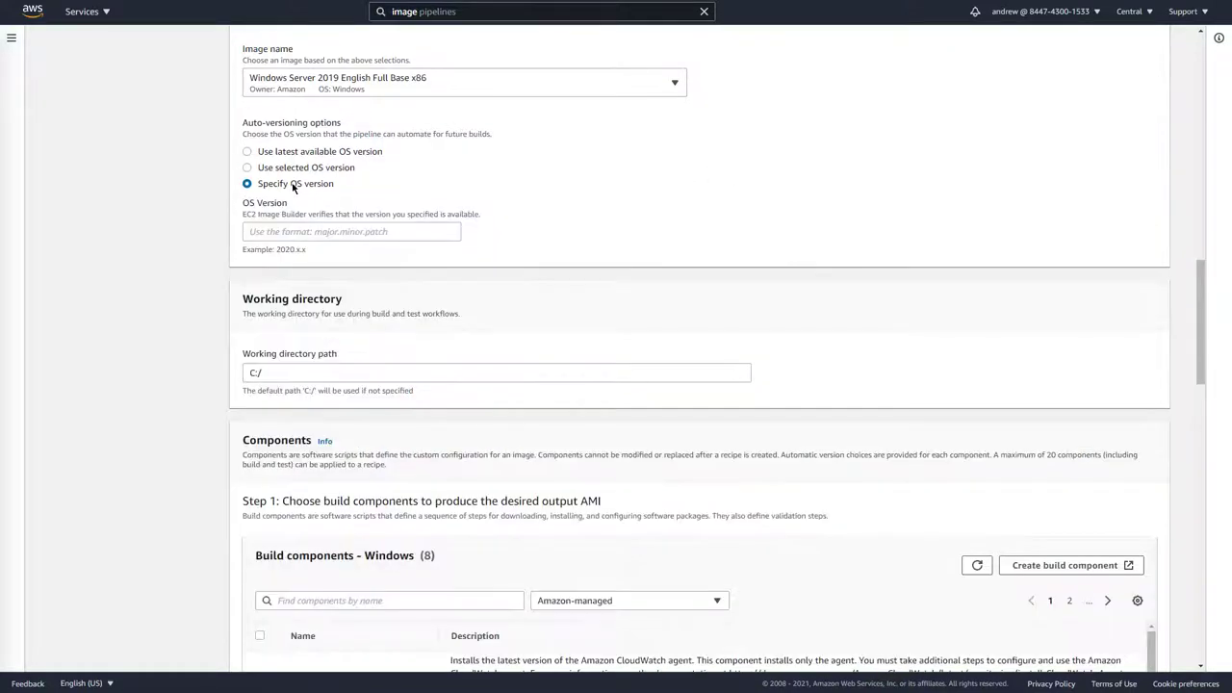
{"action": "left_click", "coordinate": [299, 231]}
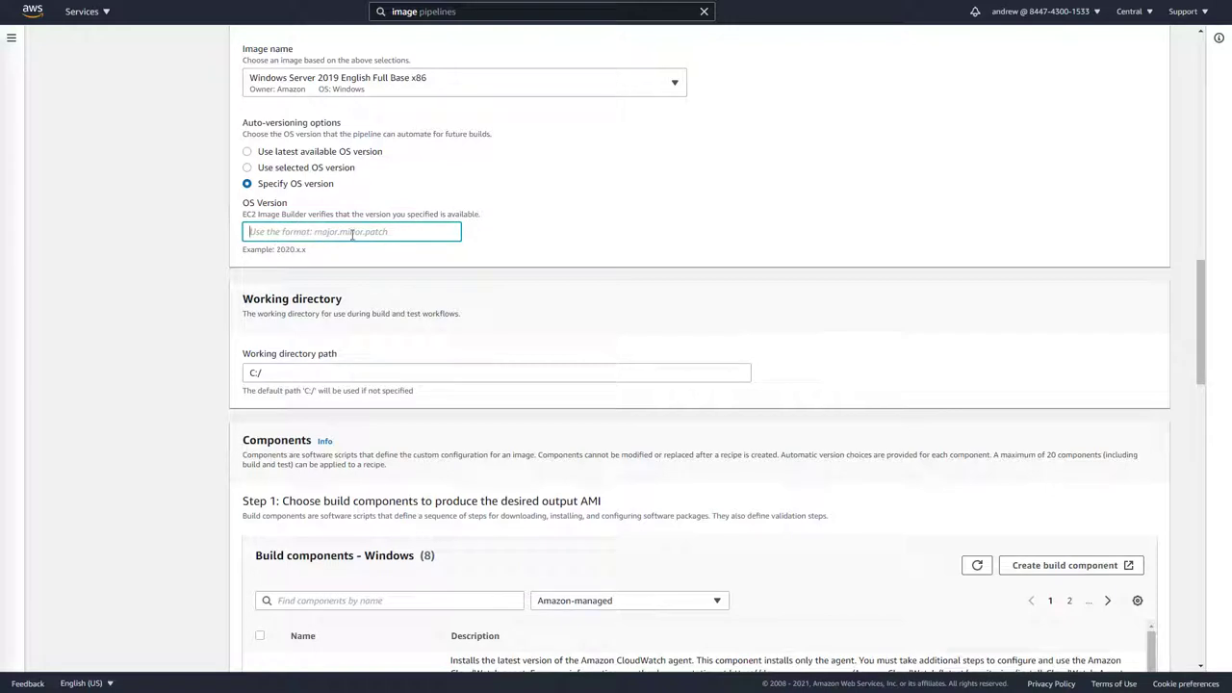
{"action": "double_click", "coordinate": [305, 168]}
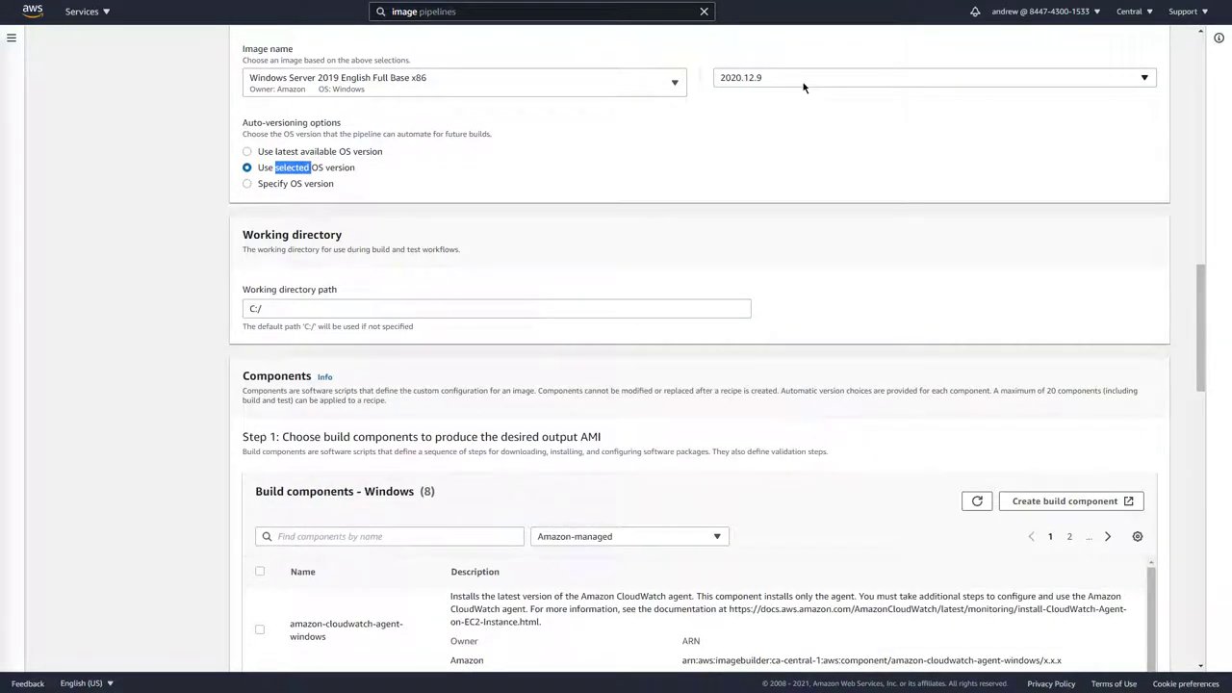
{"action": "left_click", "coordinate": [248, 152]}
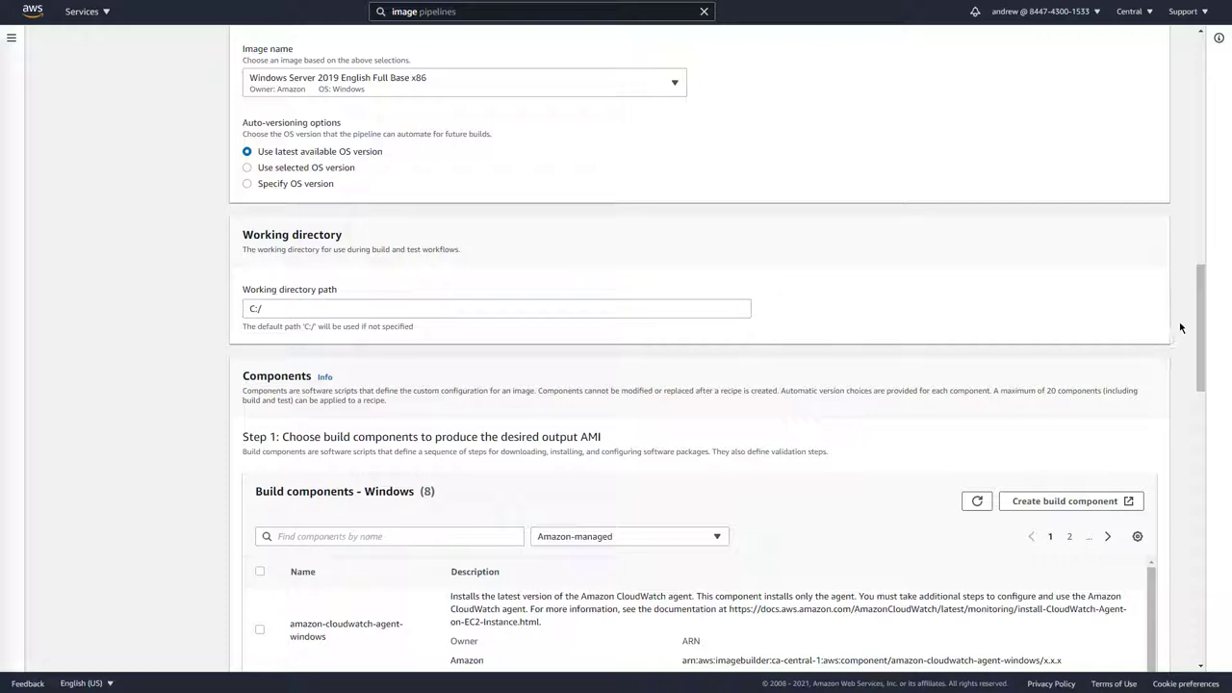
Examine the ownership filter choices for the build components and the optional post-build test components section
{"action": "left_click_drag", "start_coordinate": [1201, 311], "coordinate": [1195, 373]}
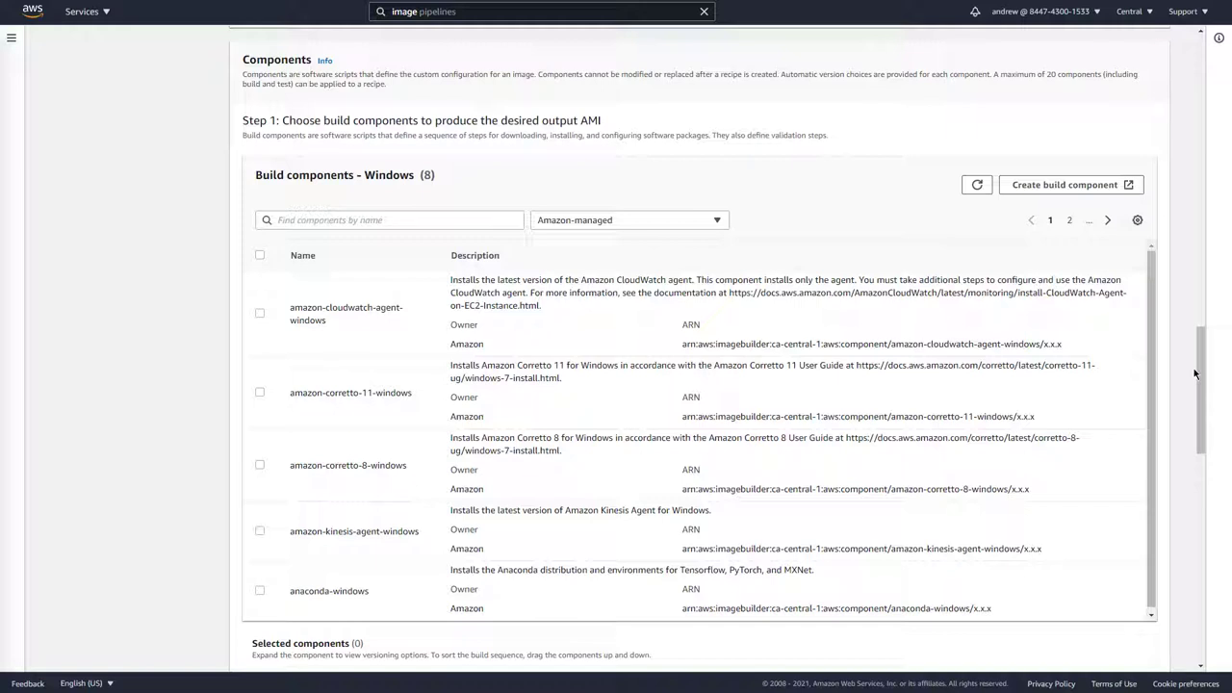
{"action": "left_click", "coordinate": [718, 221]}
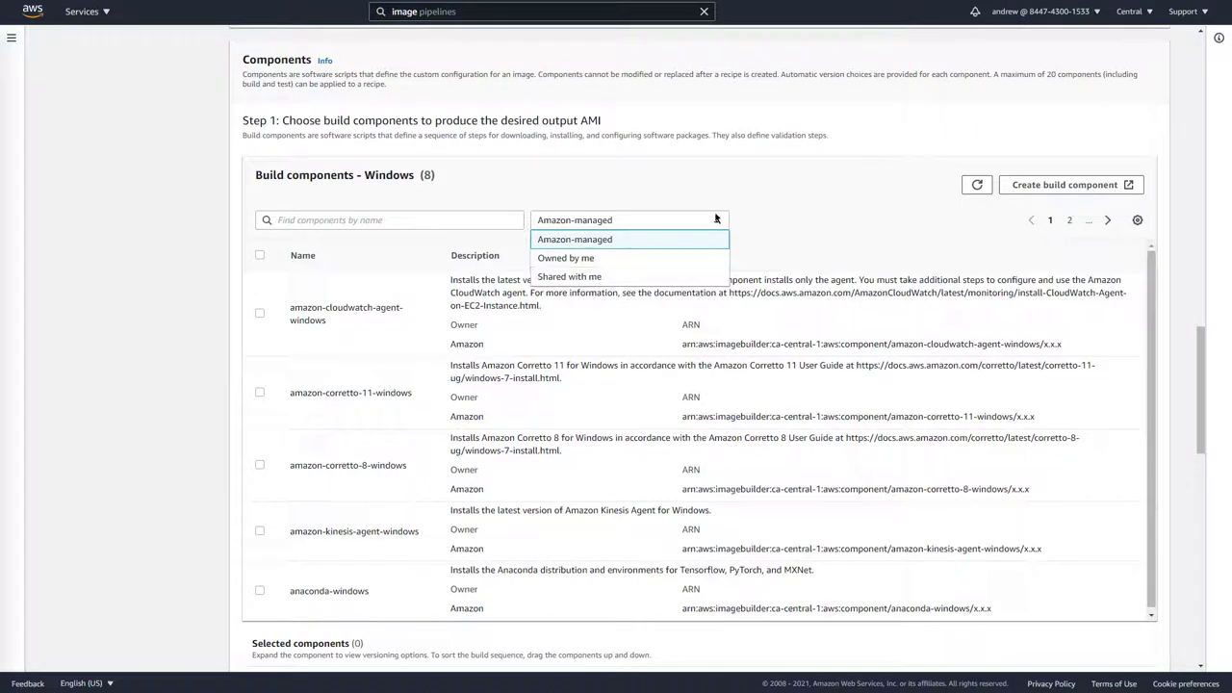
{"action": "left_click", "coordinate": [716, 220]}
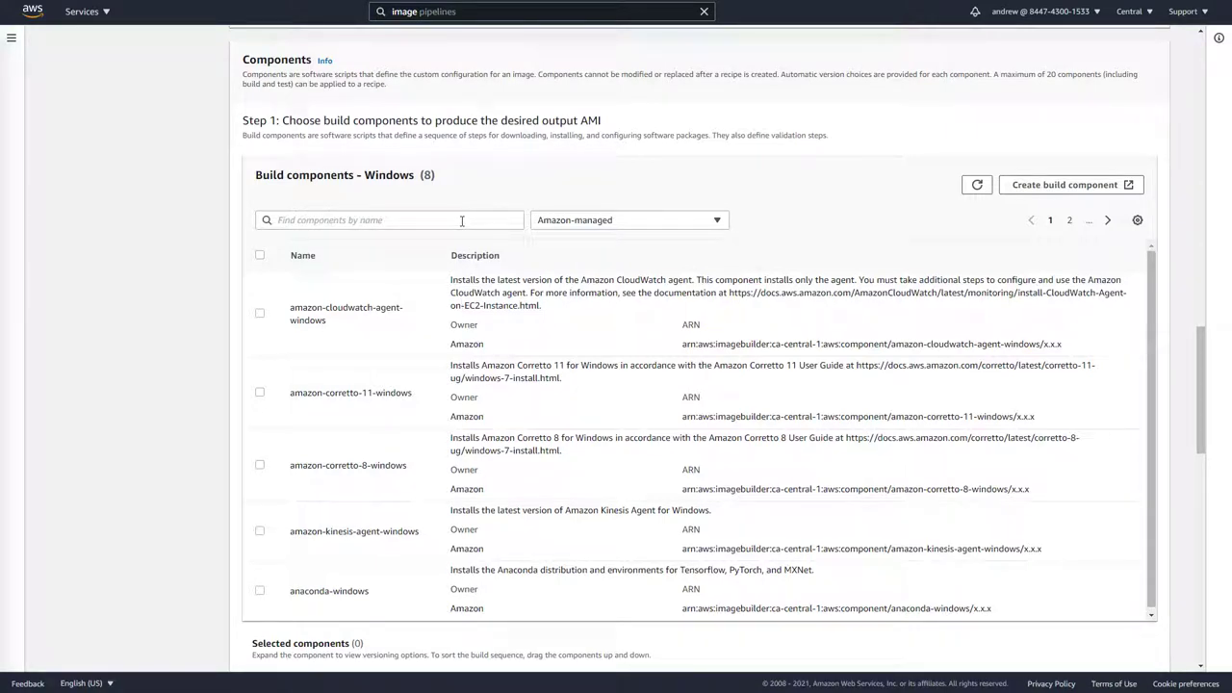
{"action": "scroll", "coordinate": [462, 220], "scroll_direction": "down", "scroll_amount": 5}
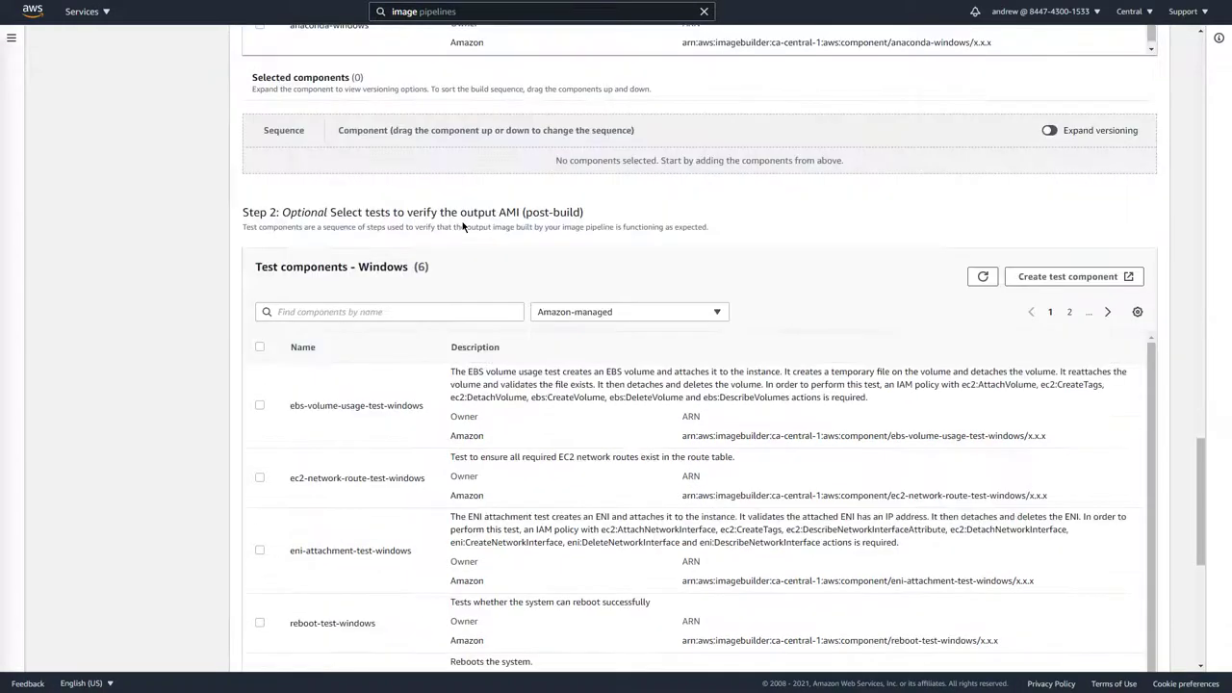
{"action": "double_click", "coordinate": [477, 213]}
{"action": "left_click", "coordinate": [745, 238]}
{"action": "scroll", "coordinate": [904, 308], "scroll_direction": "up", "scroll_amount": 4}
{"action": "scroll", "coordinate": [963, 317], "scroll_direction": "up", "scroll_amount": 2}
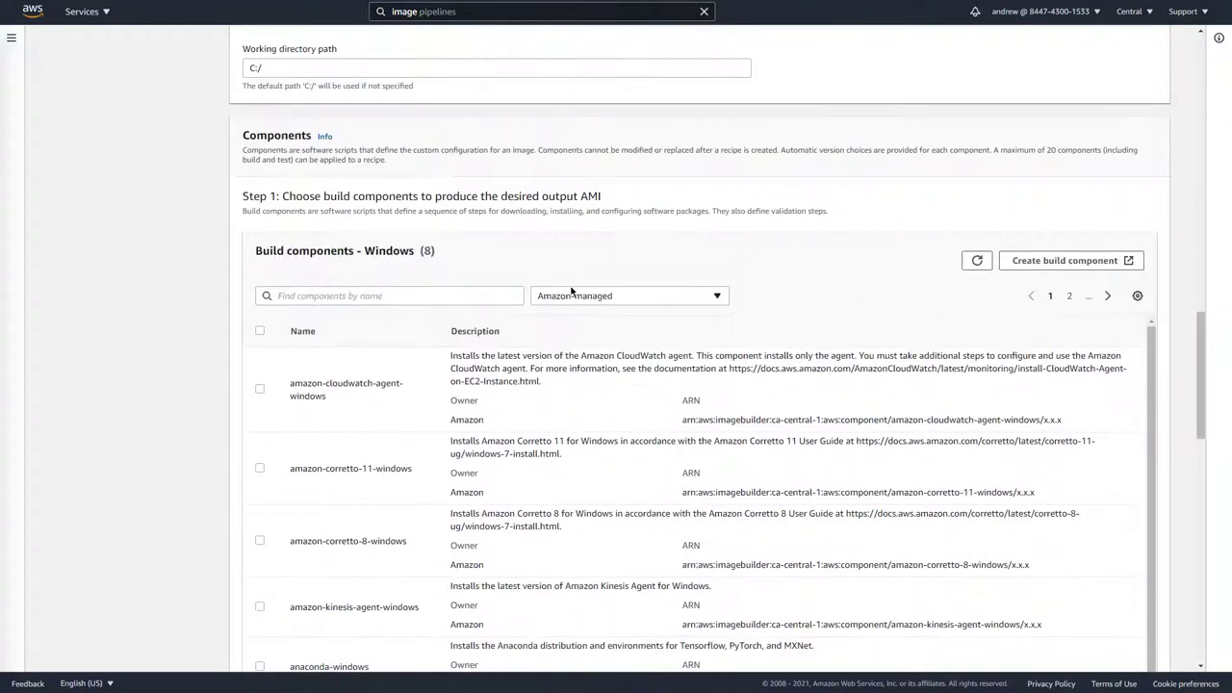
Add the Amazon-managed build components aws-cli-version-2-windows and powershell-windows, searching for "aws cli" and "powershell"
{"action": "scroll", "coordinate": [569, 286], "scroll_direction": "down", "scroll_amount": 2}
{"action": "left_click", "coordinate": [334, 168]}
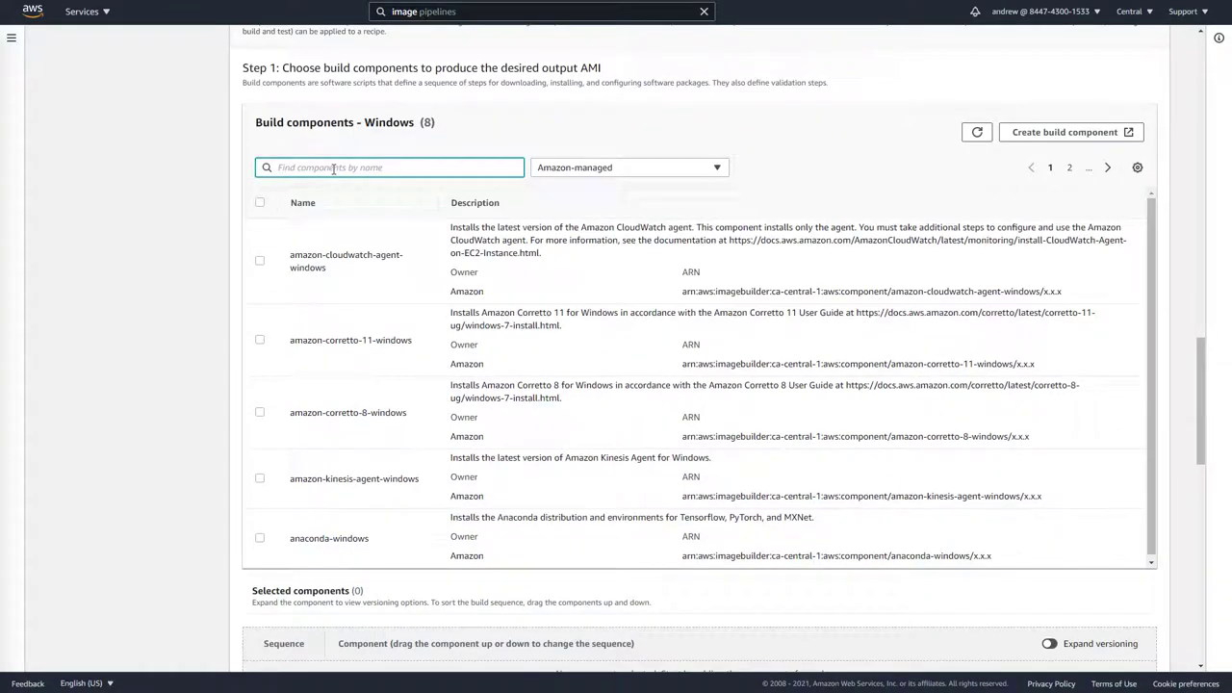
{"action": "type", "text": "aws cli"}
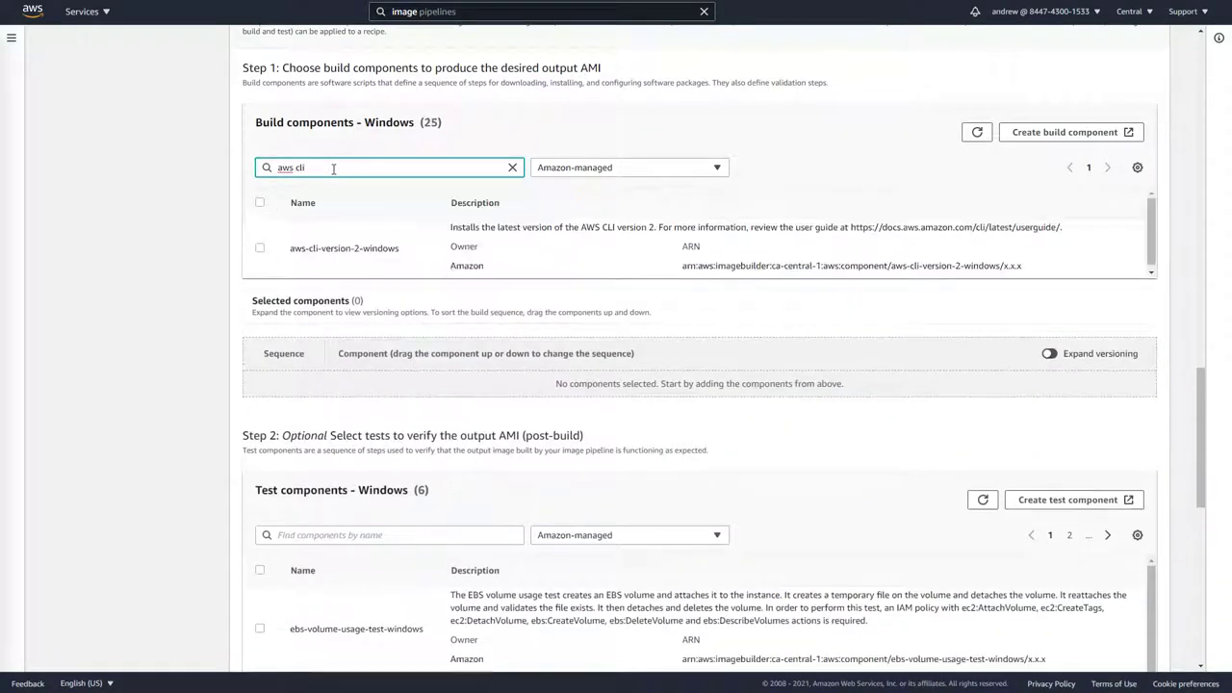
{"action": "left_click", "coordinate": [260, 248]}
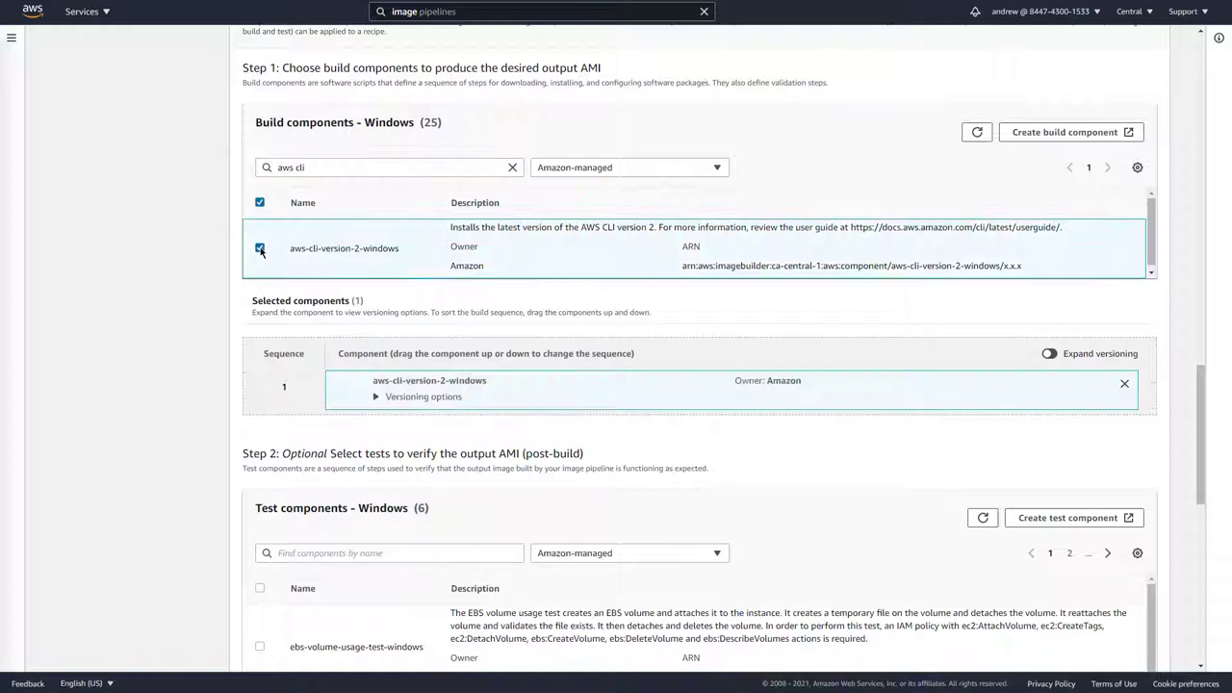
{"action": "triple_click", "coordinate": [374, 170]}
{"action": "type", "text": "powershell"}
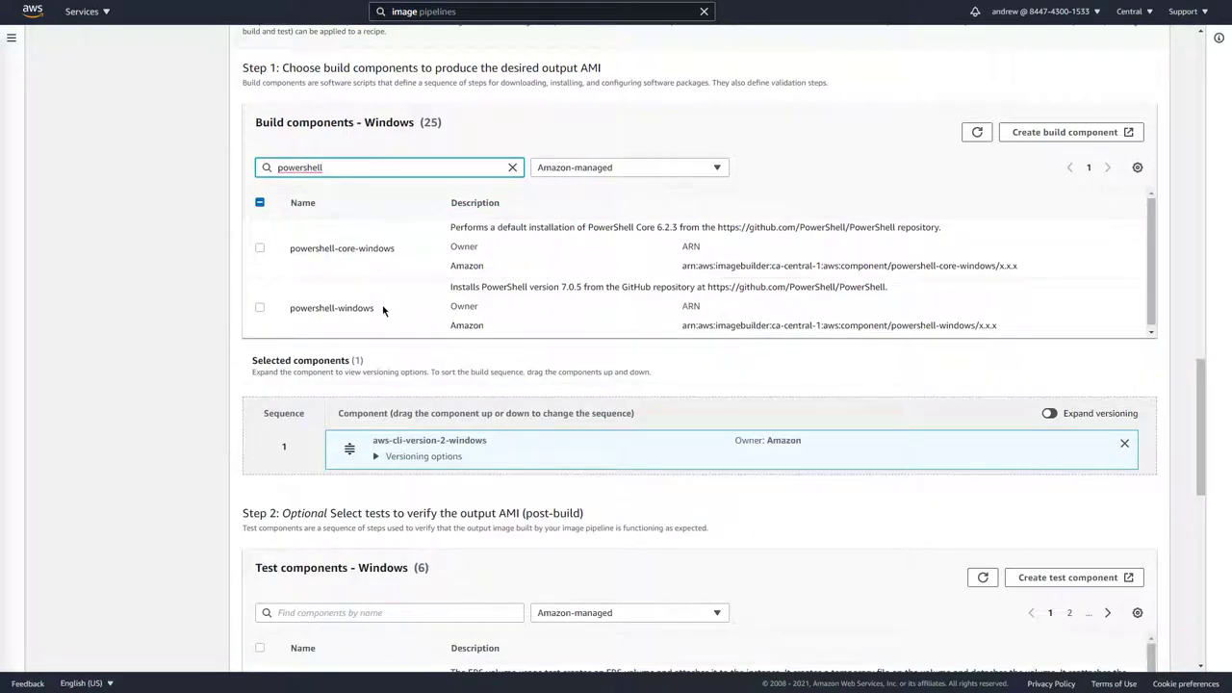
{"action": "left_click", "coordinate": [259, 309]}
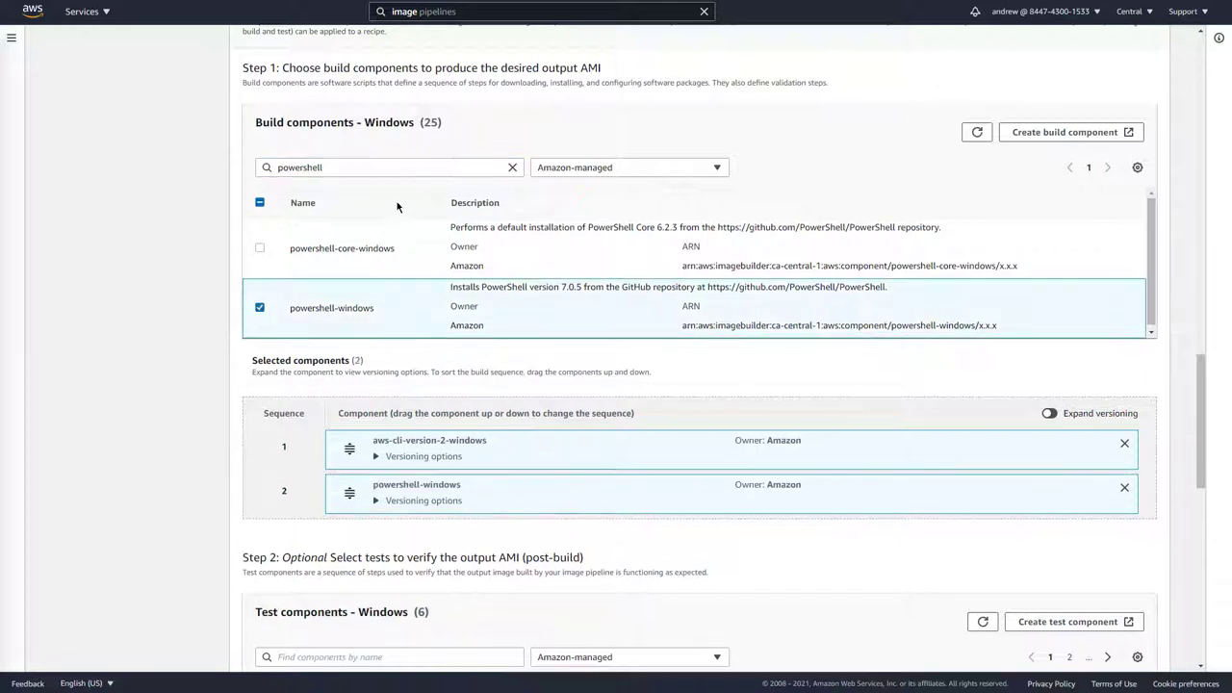
Search the build components for "update" and add update-windows to the recipe
{"action": "double_click", "coordinate": [400, 170]}
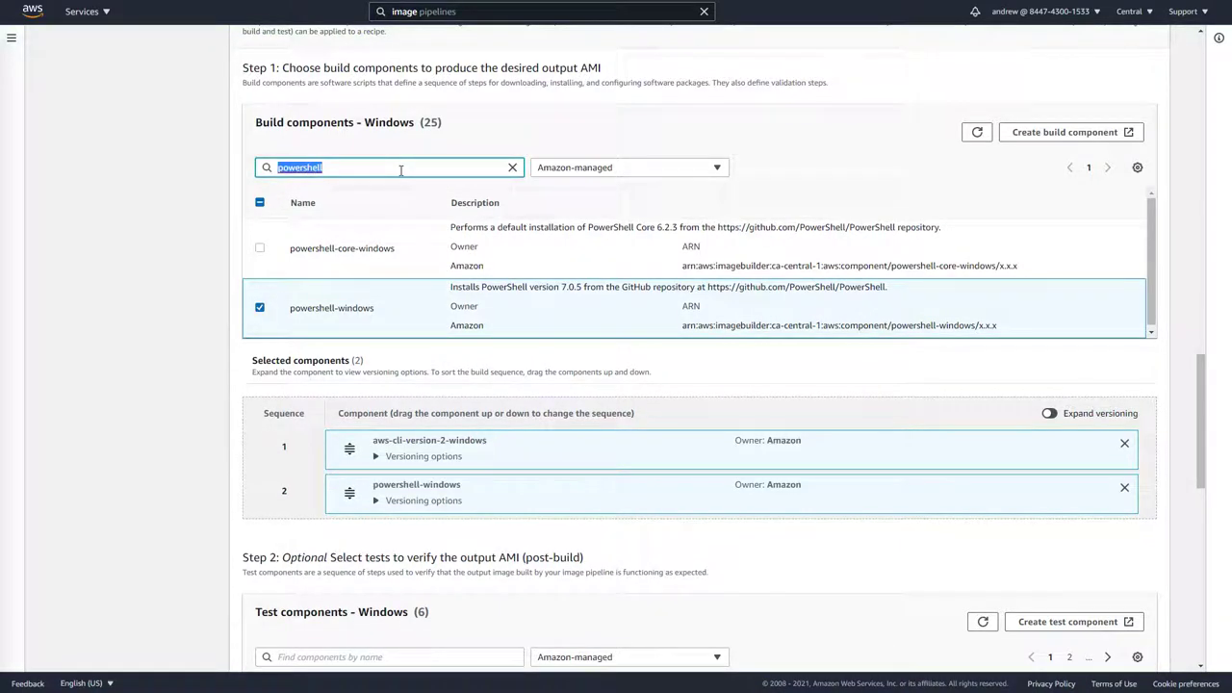
{"action": "type", "text": "update"}
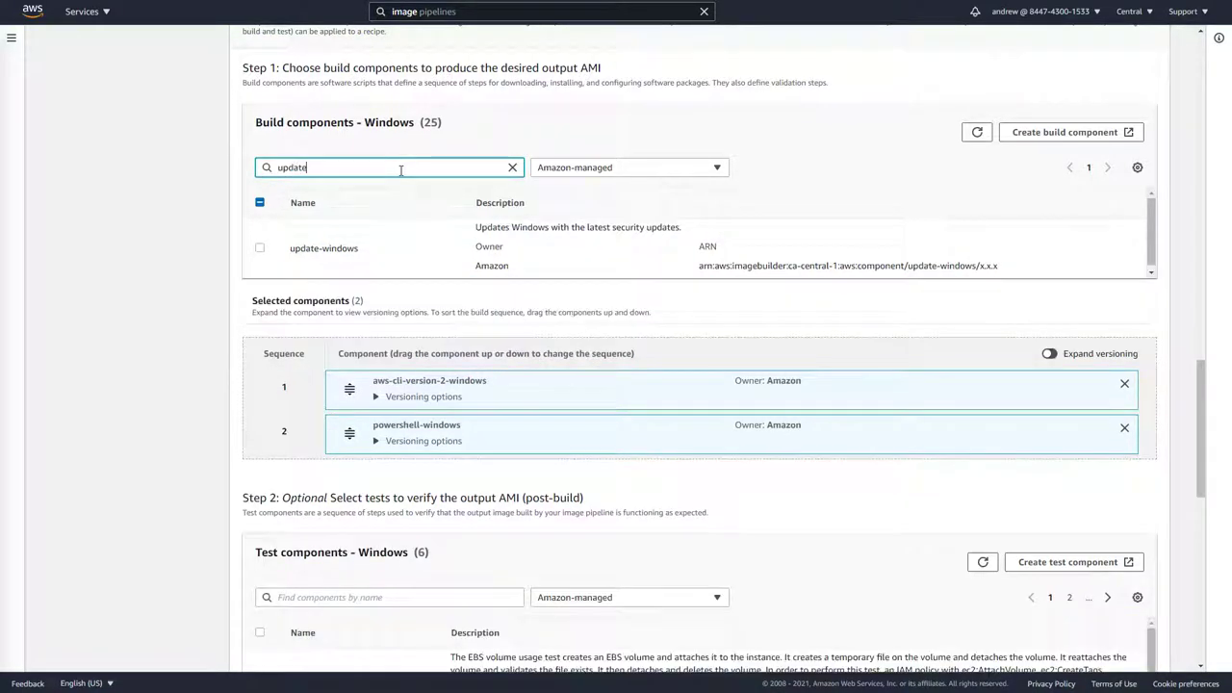
{"action": "left_click", "coordinate": [259, 249]}
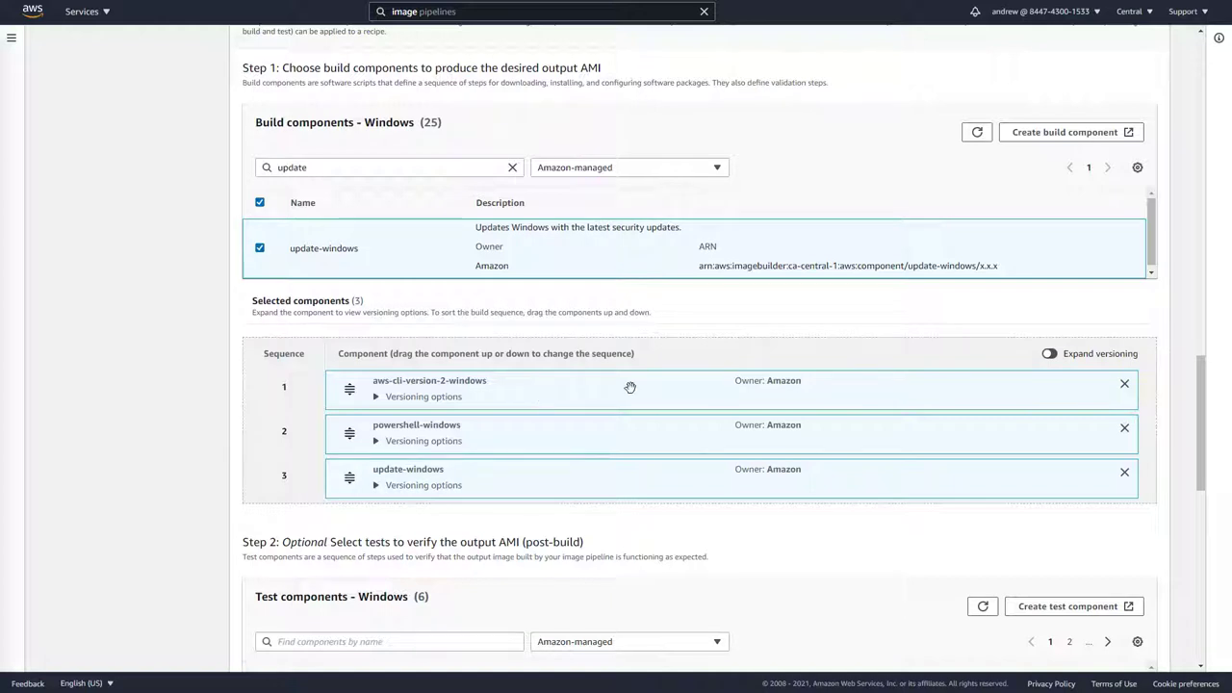
Expand the versioning options of the selected build components and specify version 7.1.x for powershell-windows
{"action": "left_click", "coordinate": [1048, 355]}
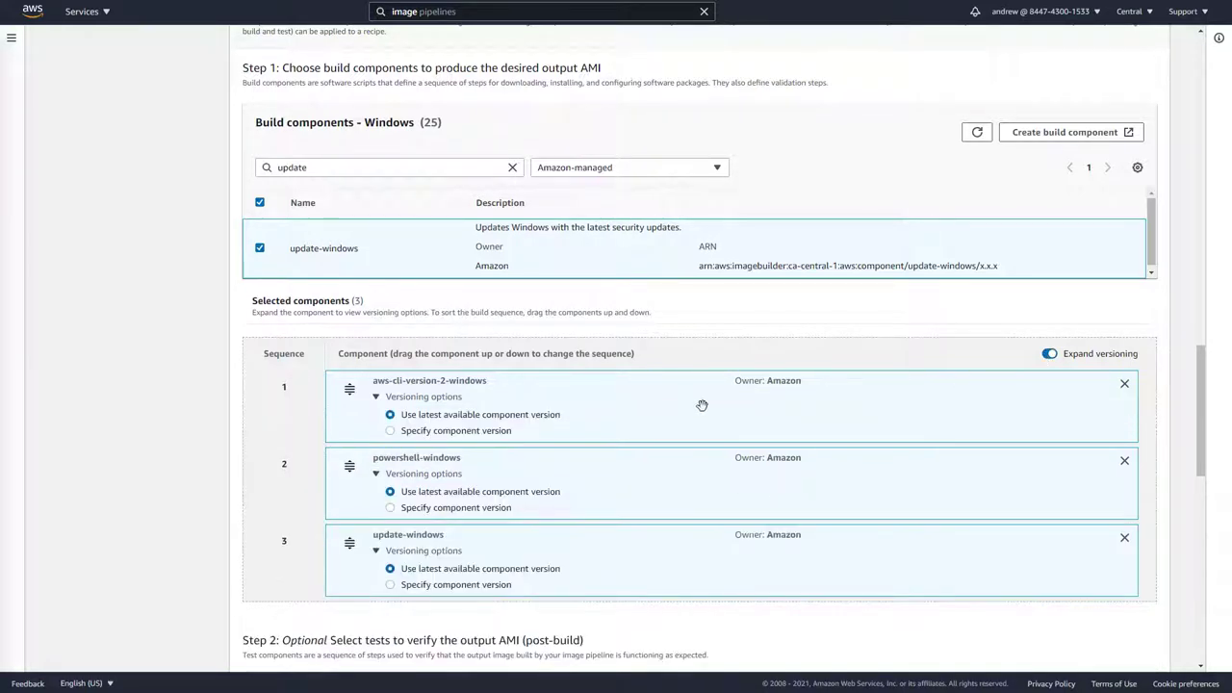
{"action": "left_click", "coordinate": [390, 508]}
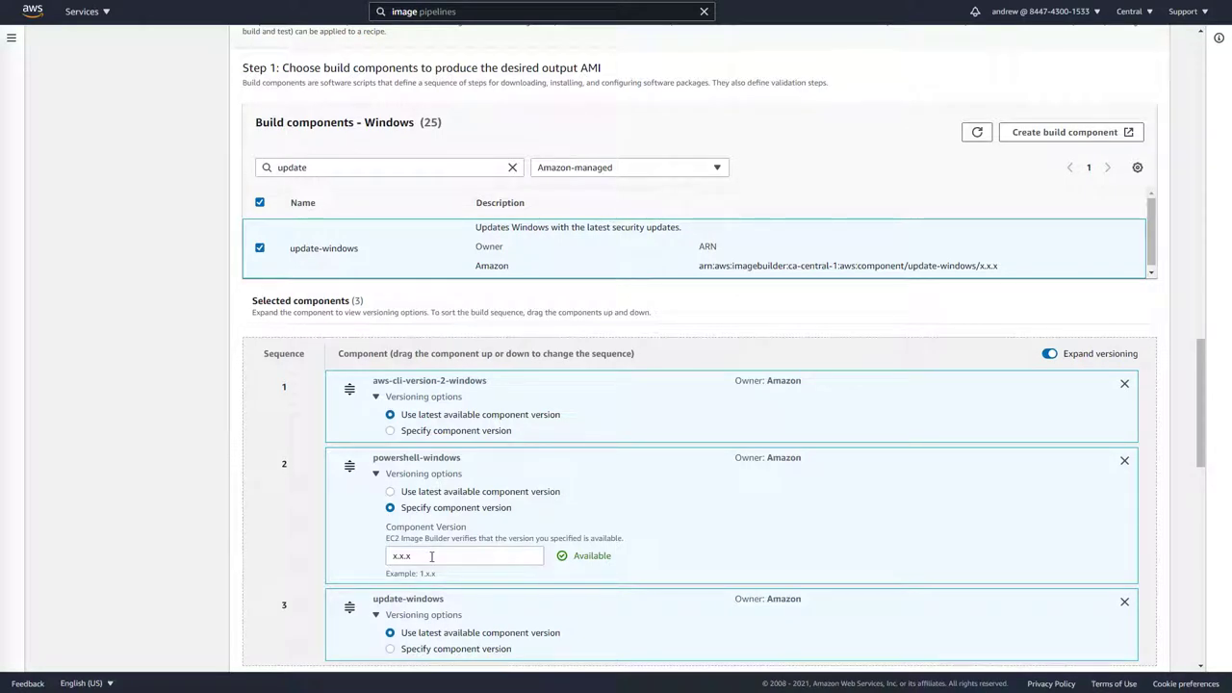
{"action": "left_click_drag", "start_coordinate": [431, 556], "coordinate": [314, 557]}
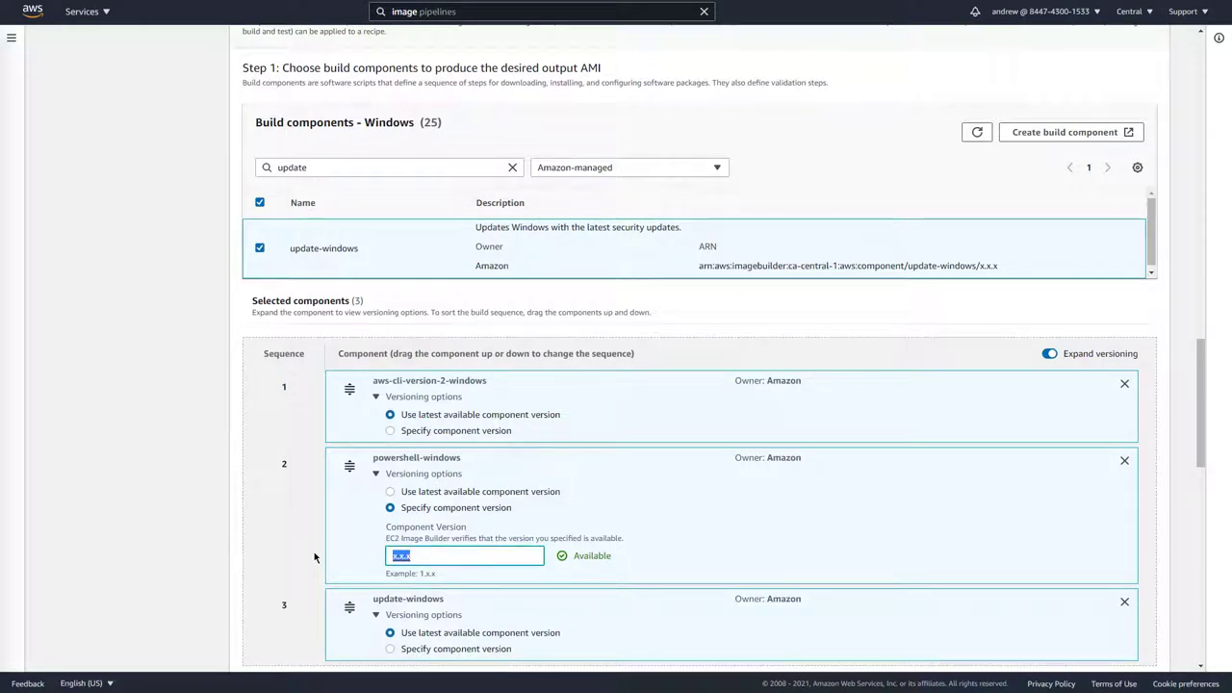
{"action": "type", "text": "7.1.x"}
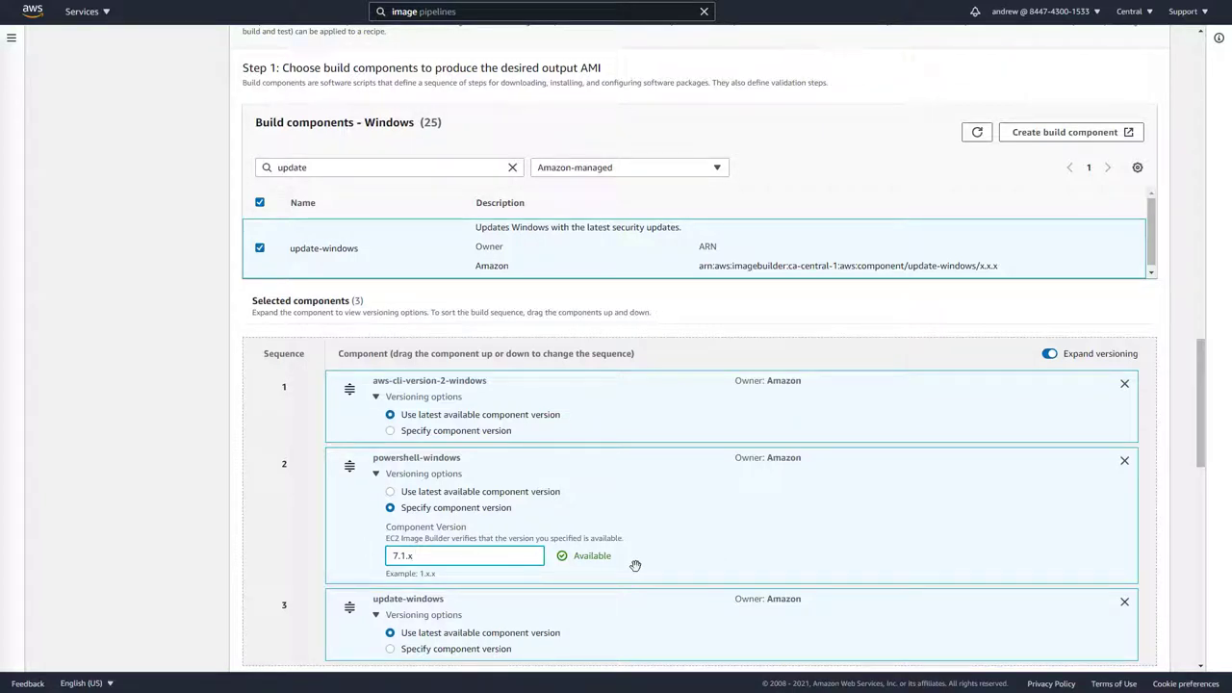
{"action": "key", "text": "Tab"}
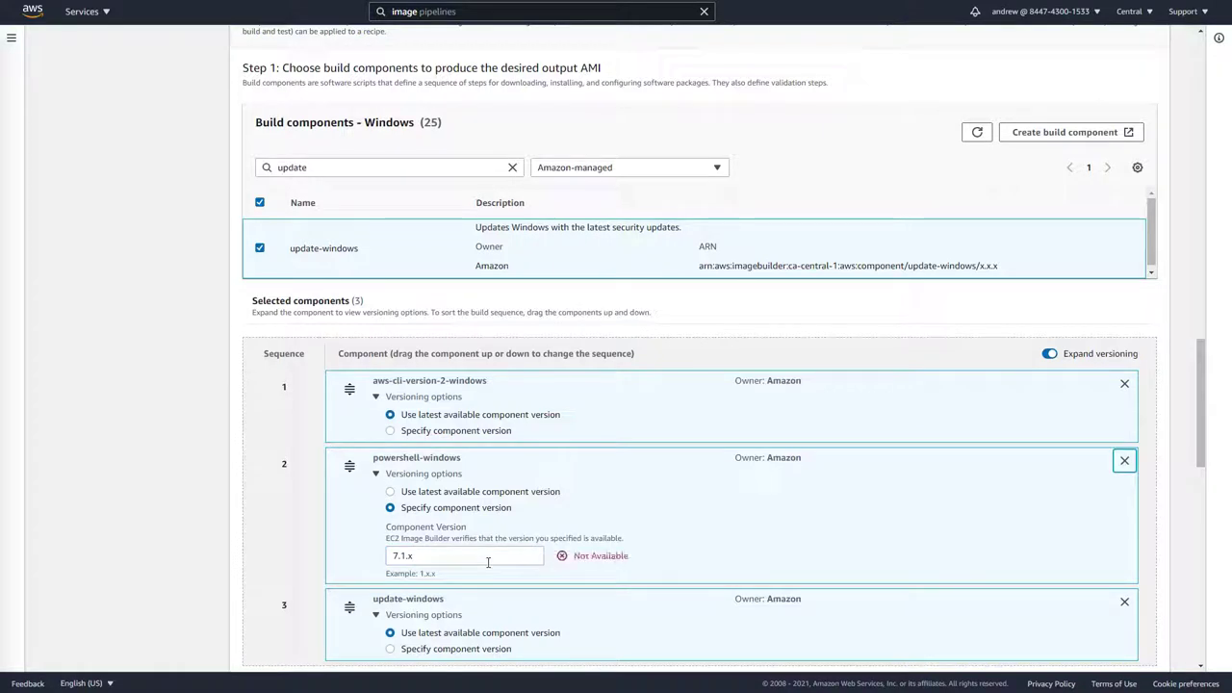
Change the powershell-windows component version to 7.x.x and move update-windows to first place in the build sequence
{"action": "left_click_drag", "start_coordinate": [605, 554], "coordinate": [580, 545]}
{"action": "left_click", "coordinate": [497, 544]}
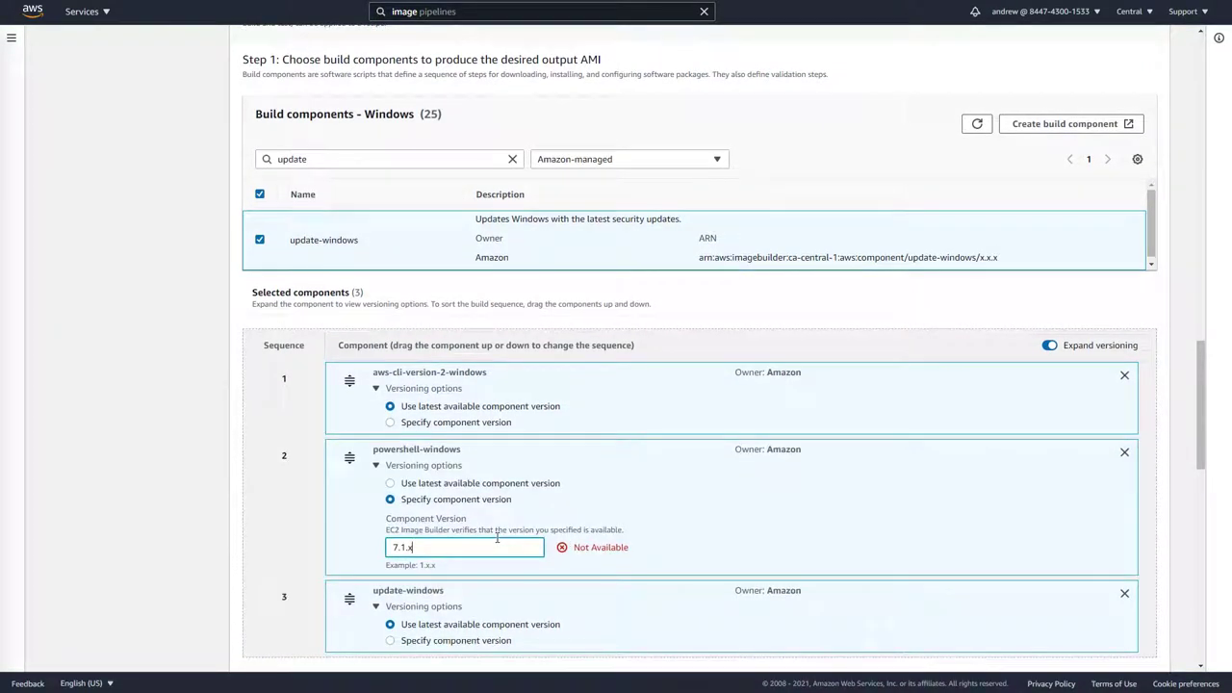
{"action": "key", "text": "Left"}
{"action": "key", "text": "Left"}
{"action": "key", "text": "BackSpace"}
{"action": "type", "text": "x"}
{"action": "key", "text": "Tab"}
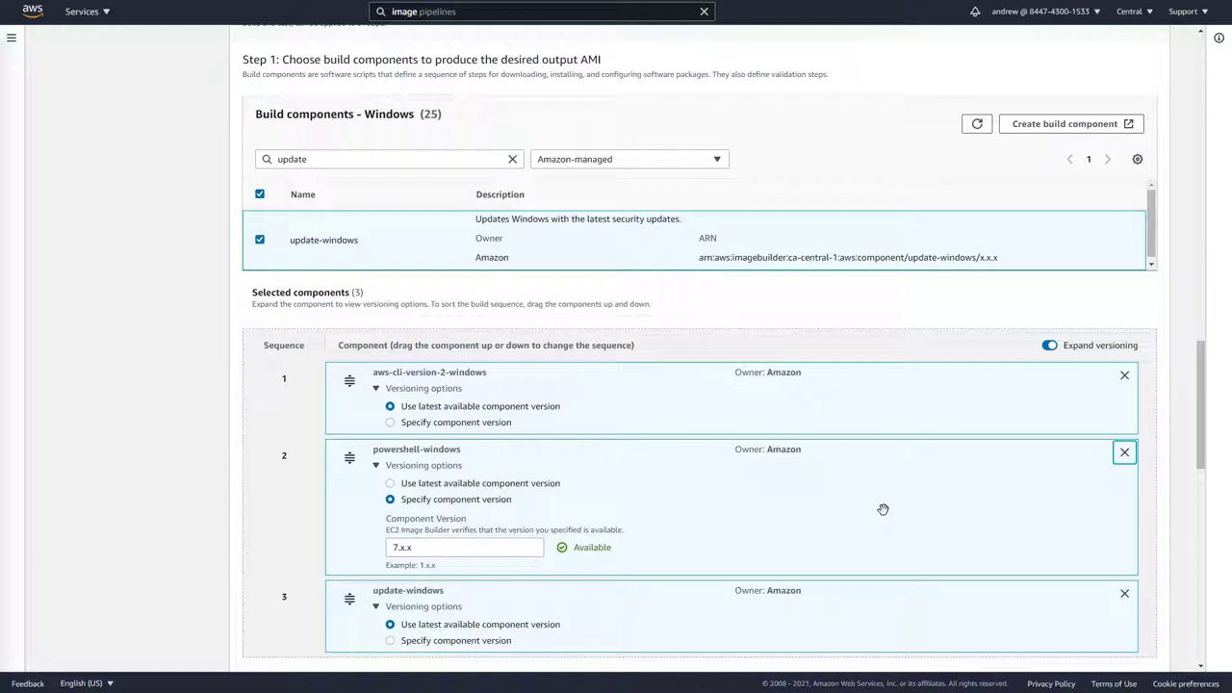
{"action": "left_click_drag", "start_coordinate": [564, 585], "coordinate": [566, 367]}
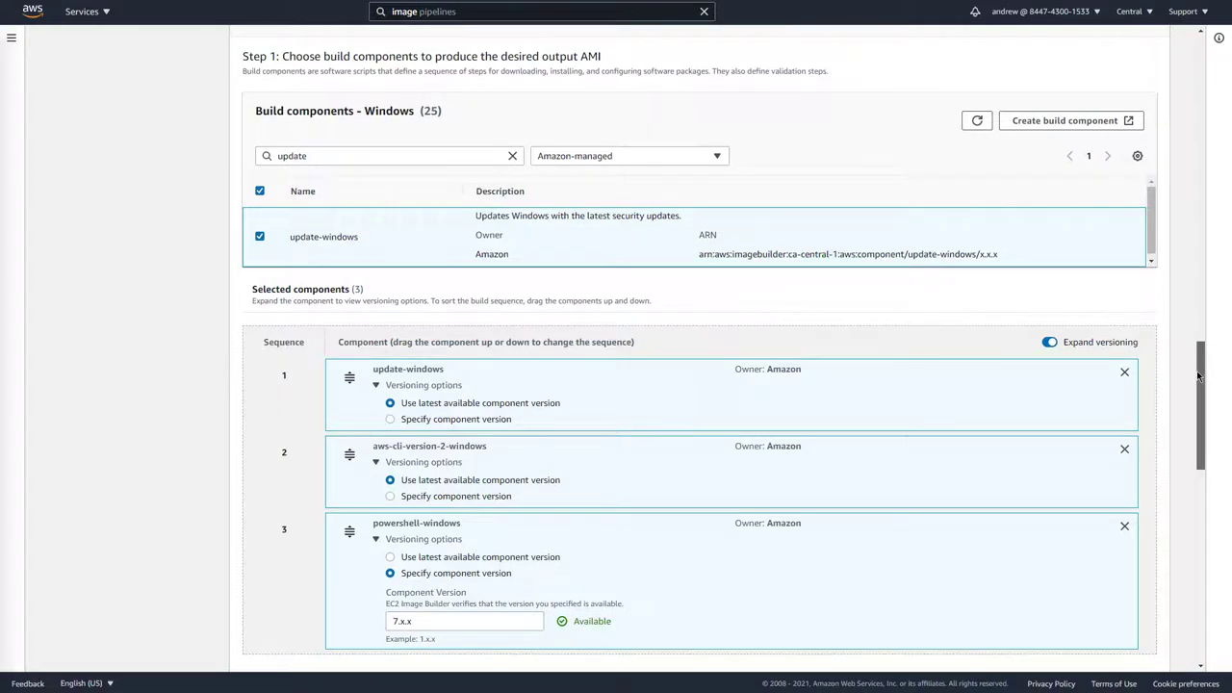
Add windows-activation-test from the second page of Amazon-managed test components, leaving simple-boot-test-windows unselected
{"action": "left_click_drag", "start_coordinate": [1198, 364], "coordinate": [1187, 490]}
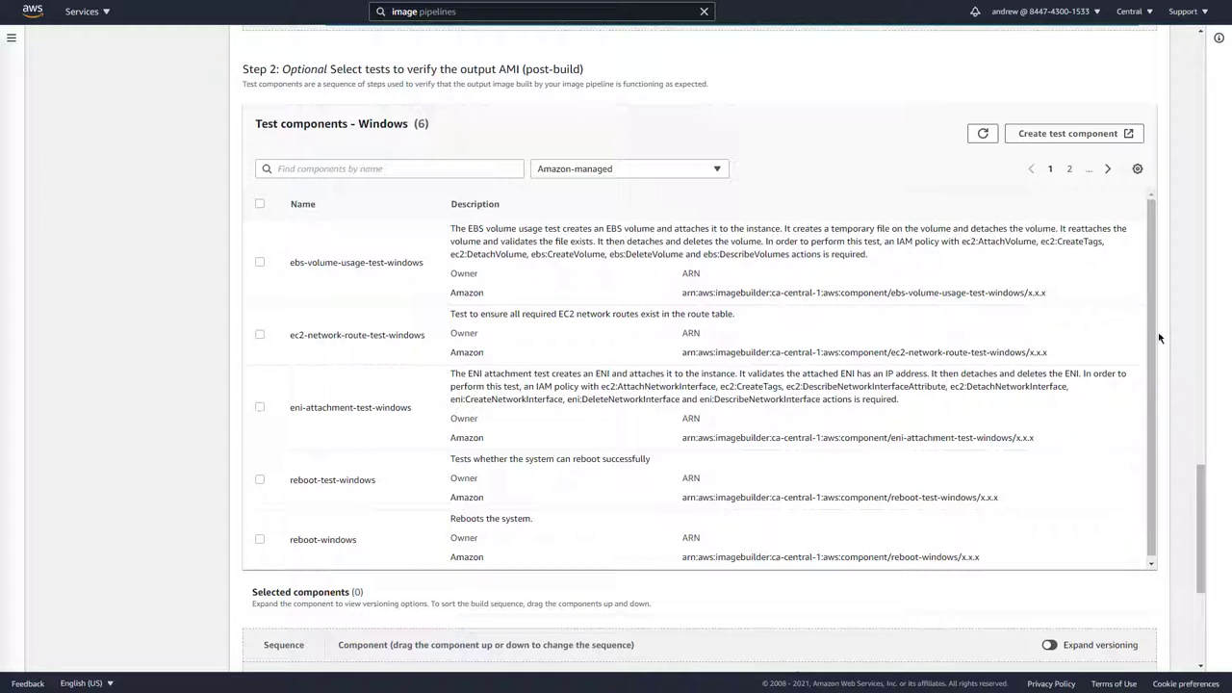
{"action": "left_click", "coordinate": [1108, 169]}
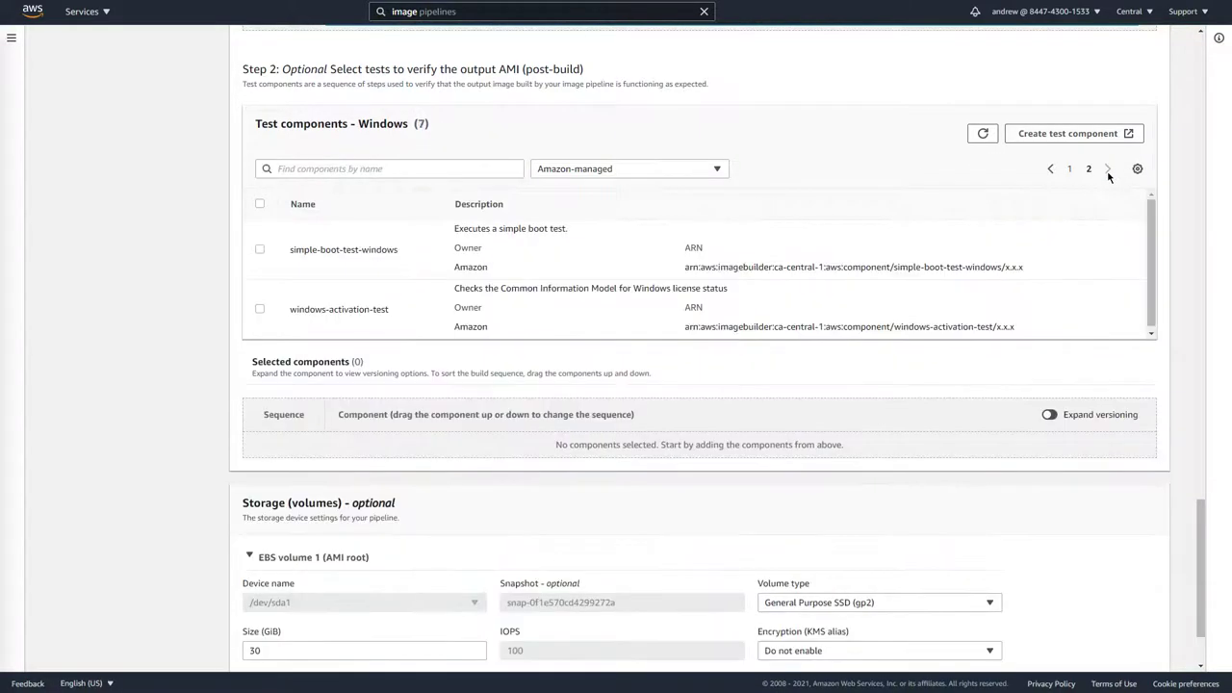
{"action": "left_click", "coordinate": [260, 311]}
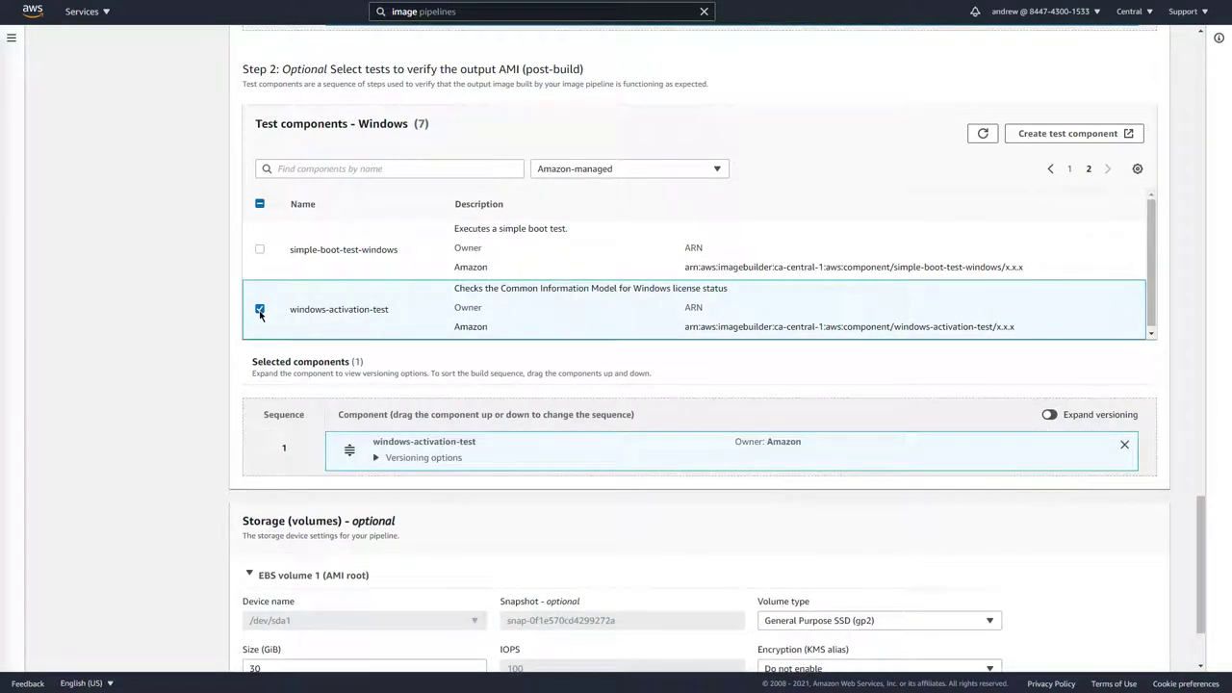
{"action": "left_click", "coordinate": [259, 252]}
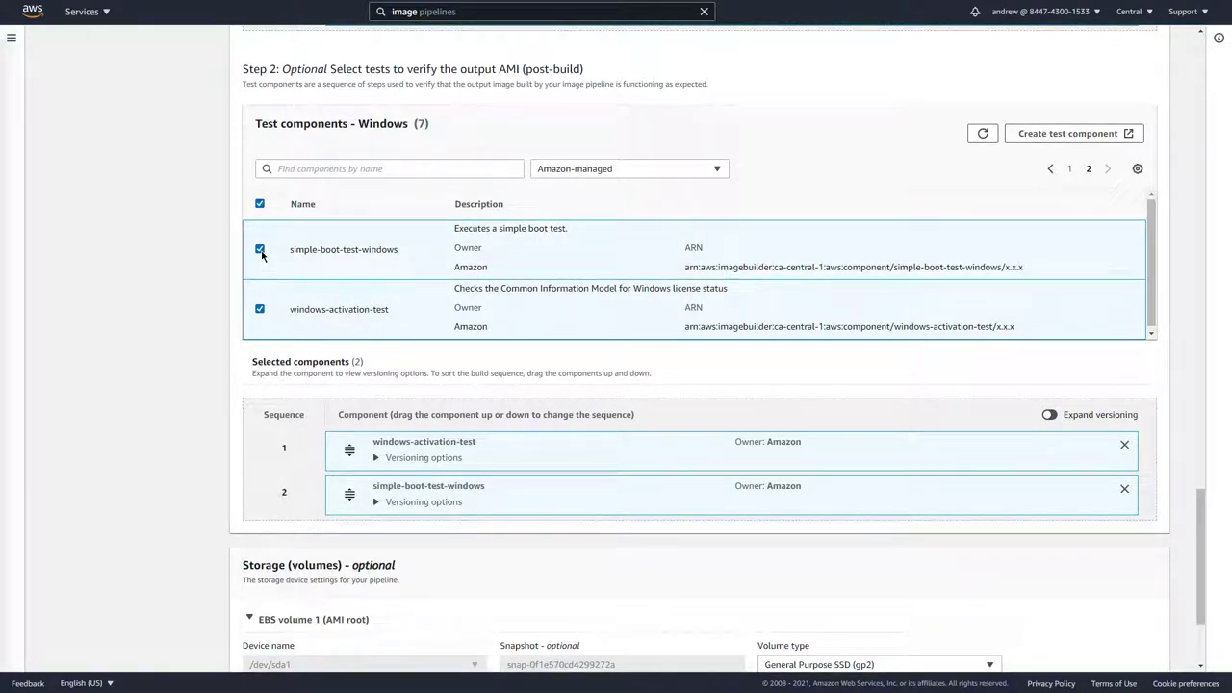
{"action": "left_click", "coordinate": [260, 251]}
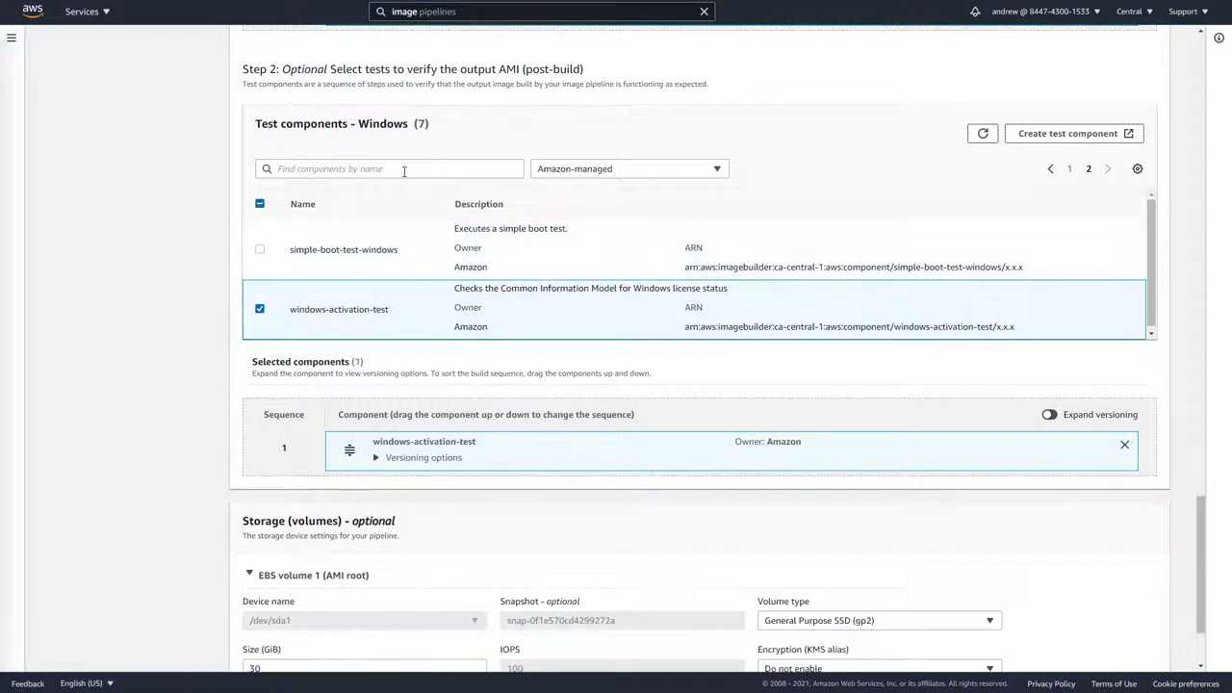
Search the test components for "rebo" and add reboot-test-windows to the post-build tests
{"action": "left_click", "coordinate": [406, 169]}
{"action": "type", "text": "rebo"}
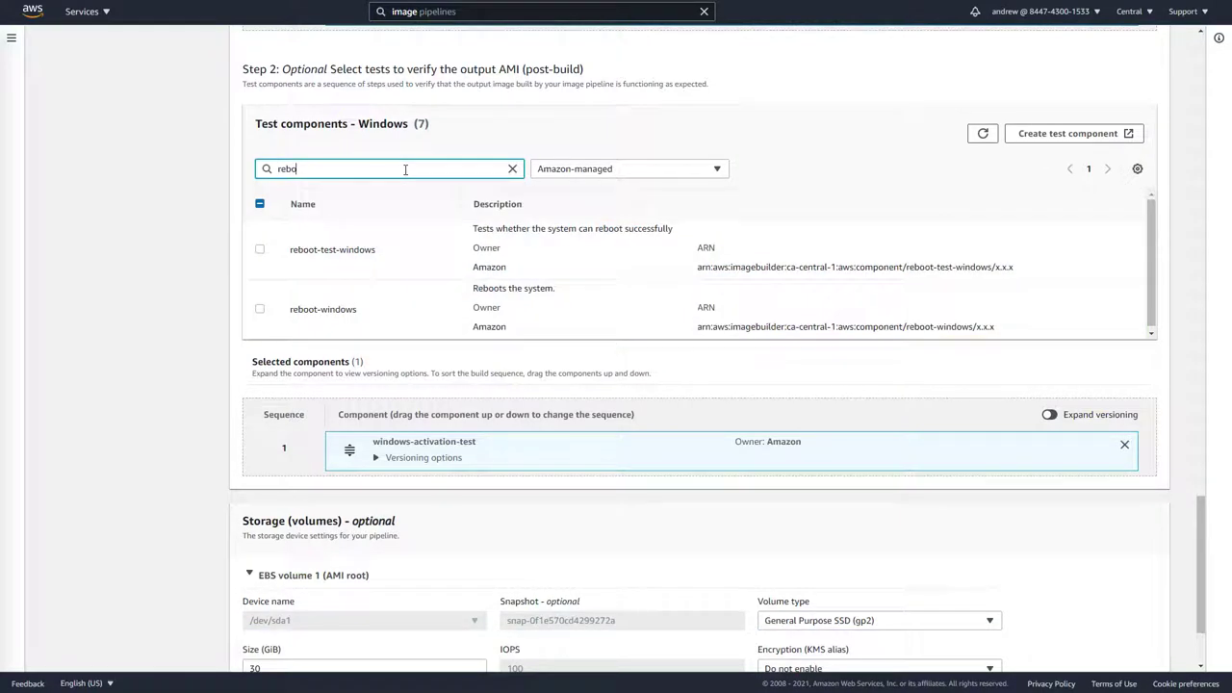
{"action": "left_click", "coordinate": [260, 250]}
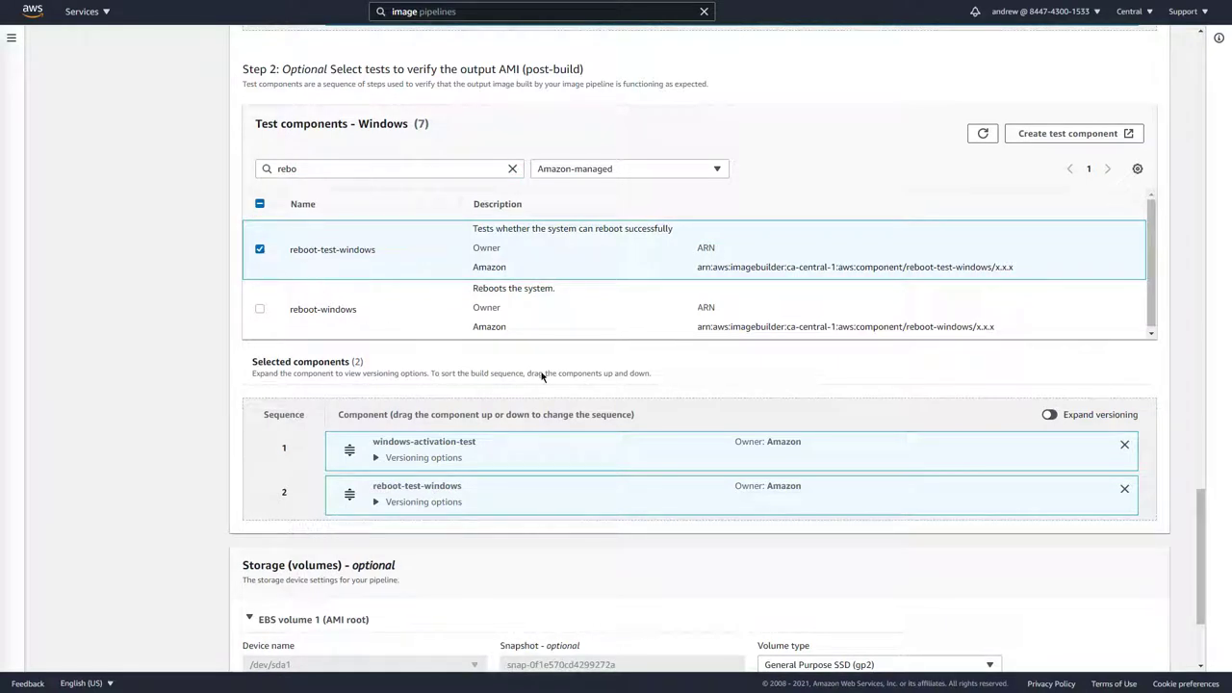
{"action": "left_click_drag", "start_coordinate": [1200, 528], "coordinate": [1199, 570]}
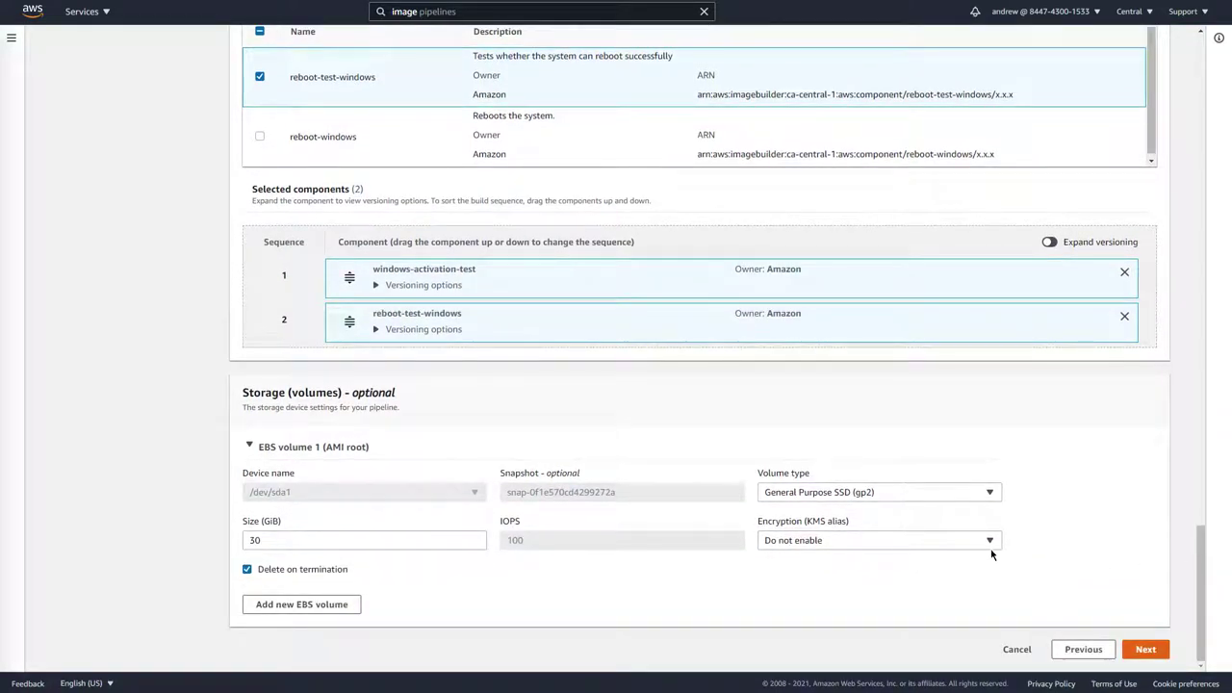
Review the volume type and KMS encryption options available for the AMI root EBS volume
{"action": "left_click", "coordinate": [986, 496]}
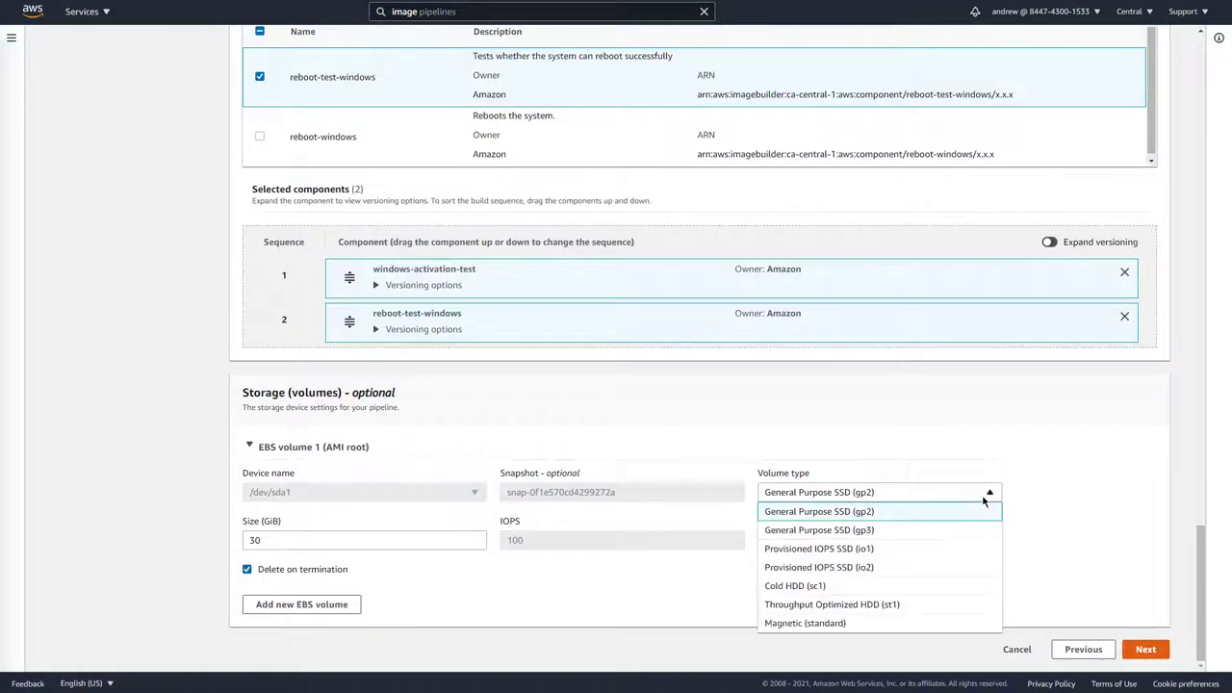
{"action": "left_click", "coordinate": [984, 501]}
{"action": "left_click", "coordinate": [987, 494]}
{"action": "left_click", "coordinate": [989, 497]}
{"action": "left_click", "coordinate": [987, 540]}
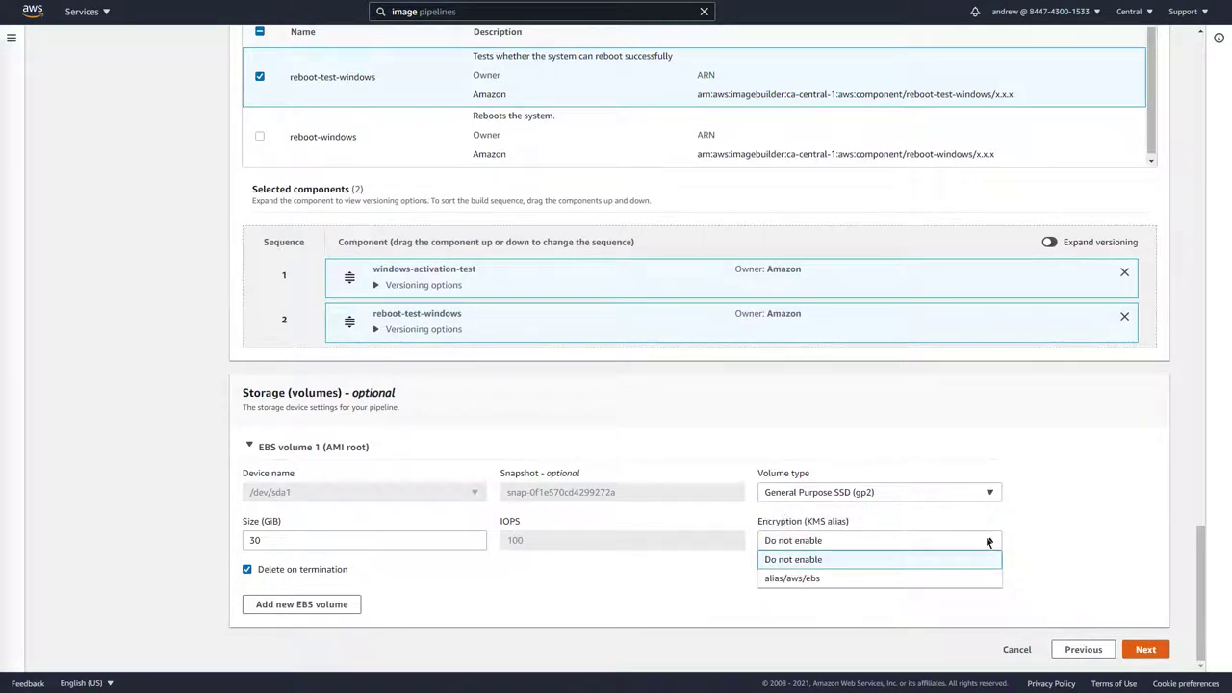
{"action": "left_click", "coordinate": [988, 541]}
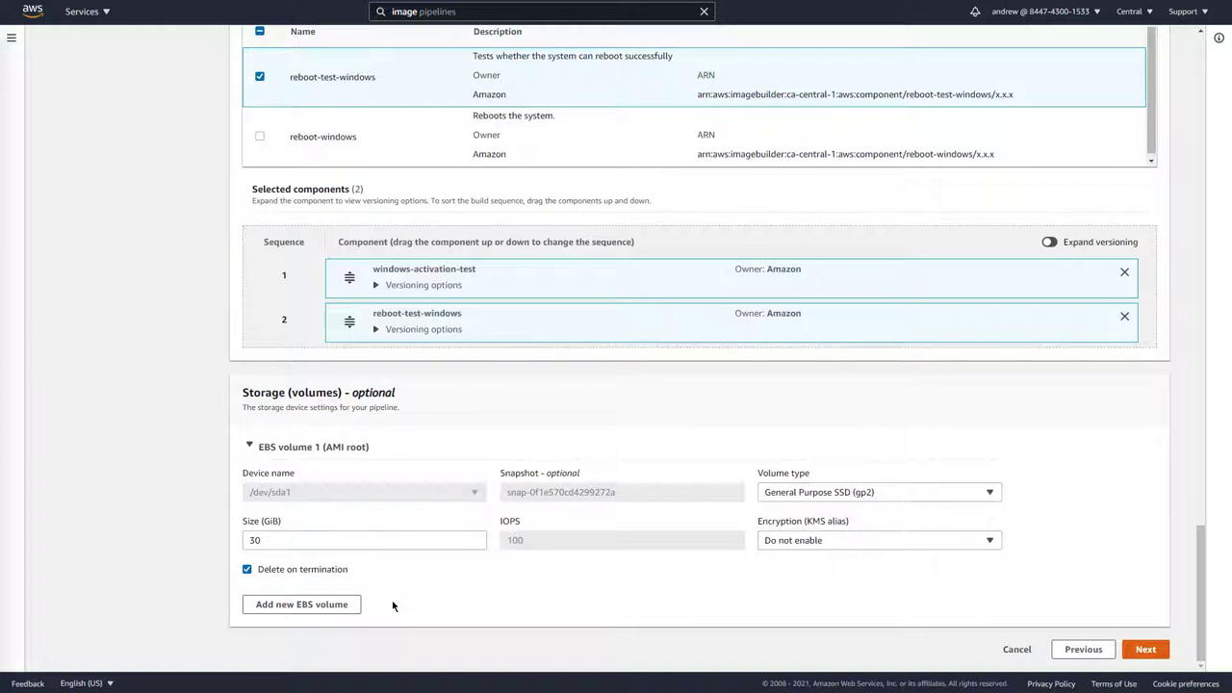
Create a new infrastructure configuration named "Windows baseline infrastructure" with the IAM role EC2InstanceProfileForImageBuilder
{"action": "left_click", "coordinate": [1143, 651]}
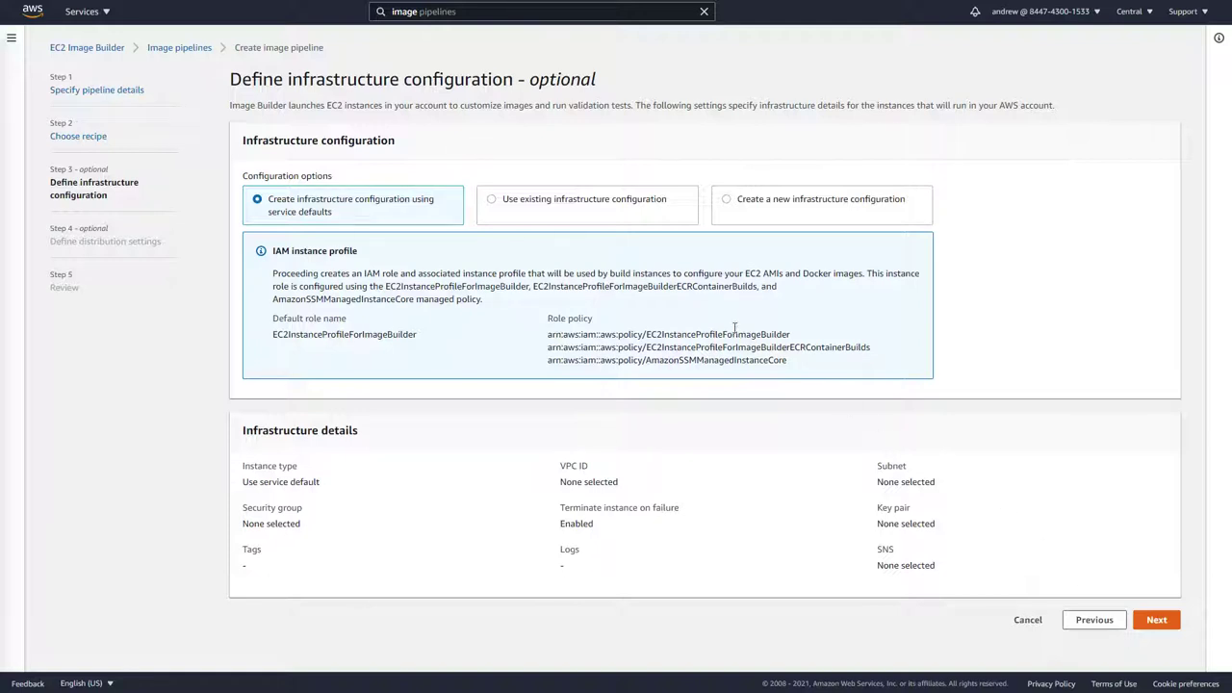
{"action": "left_click", "coordinate": [725, 200]}
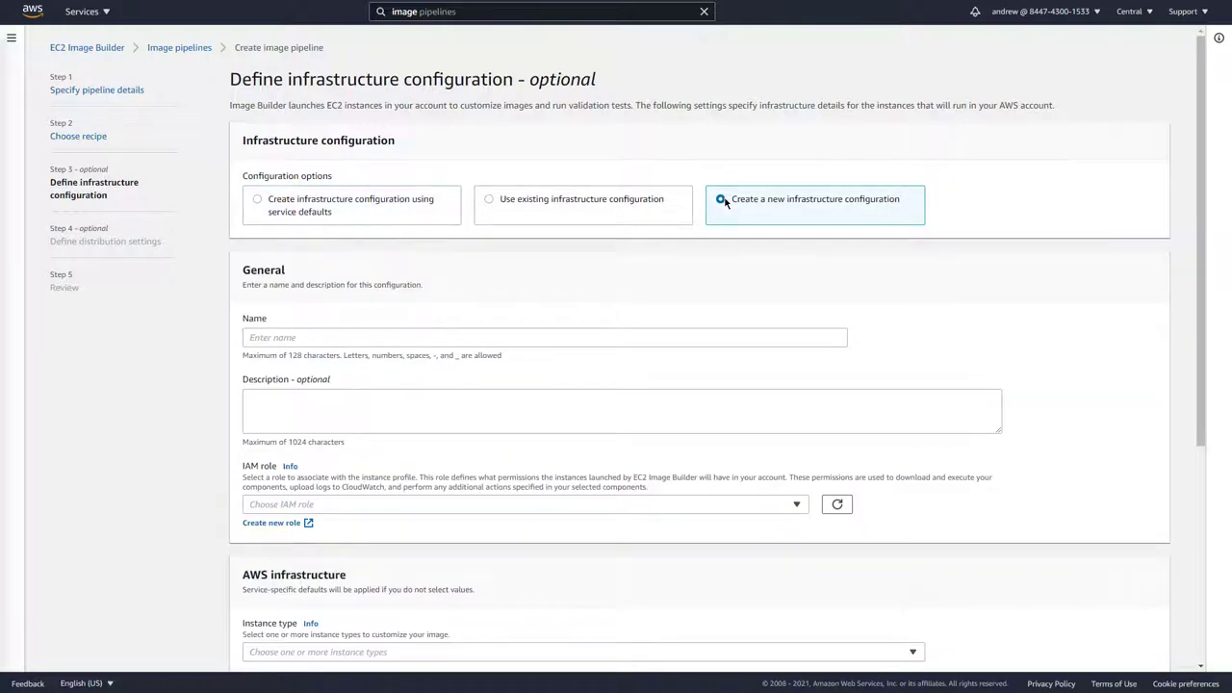
{"action": "left_click", "coordinate": [704, 332]}
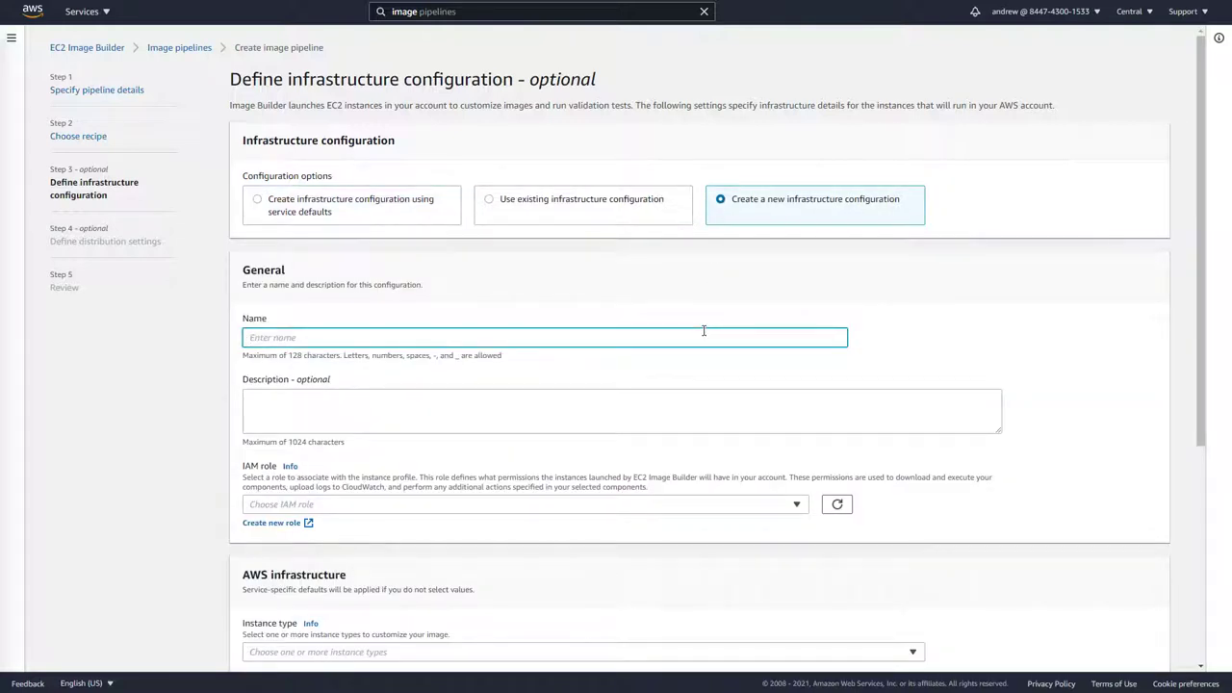
{"action": "type", "text": "Windows baseline infrastructure"}
{"action": "key", "text": "Tab"}
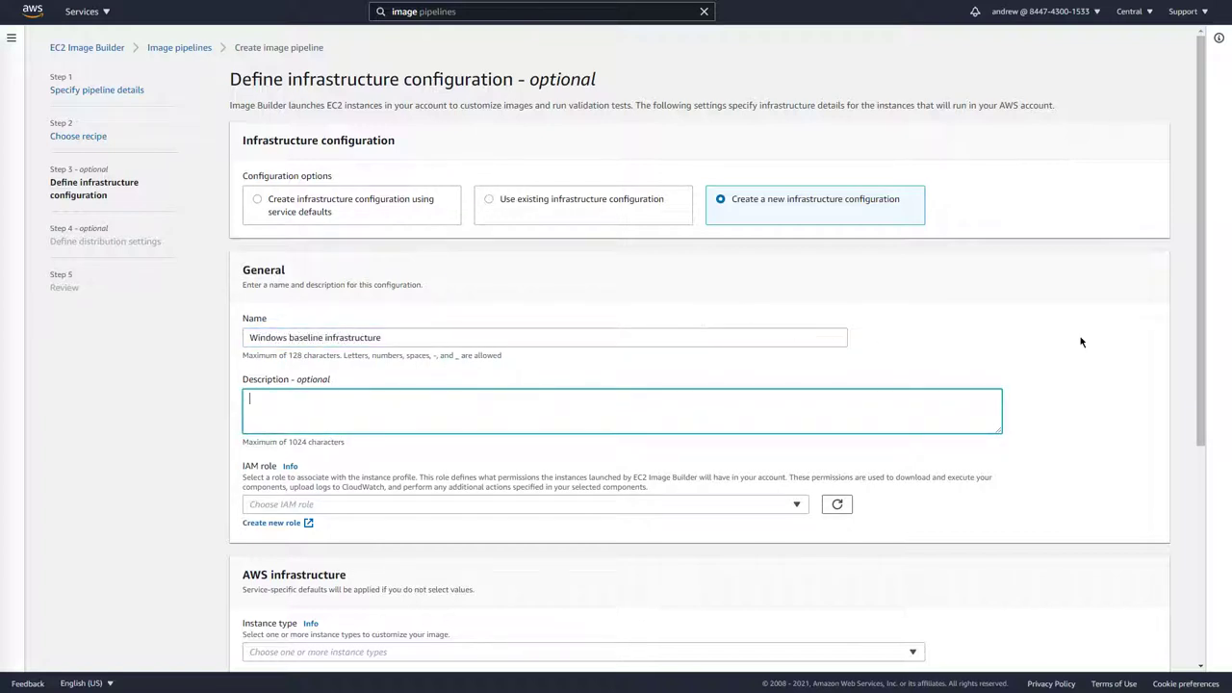
{"action": "left_click", "coordinate": [797, 506]}
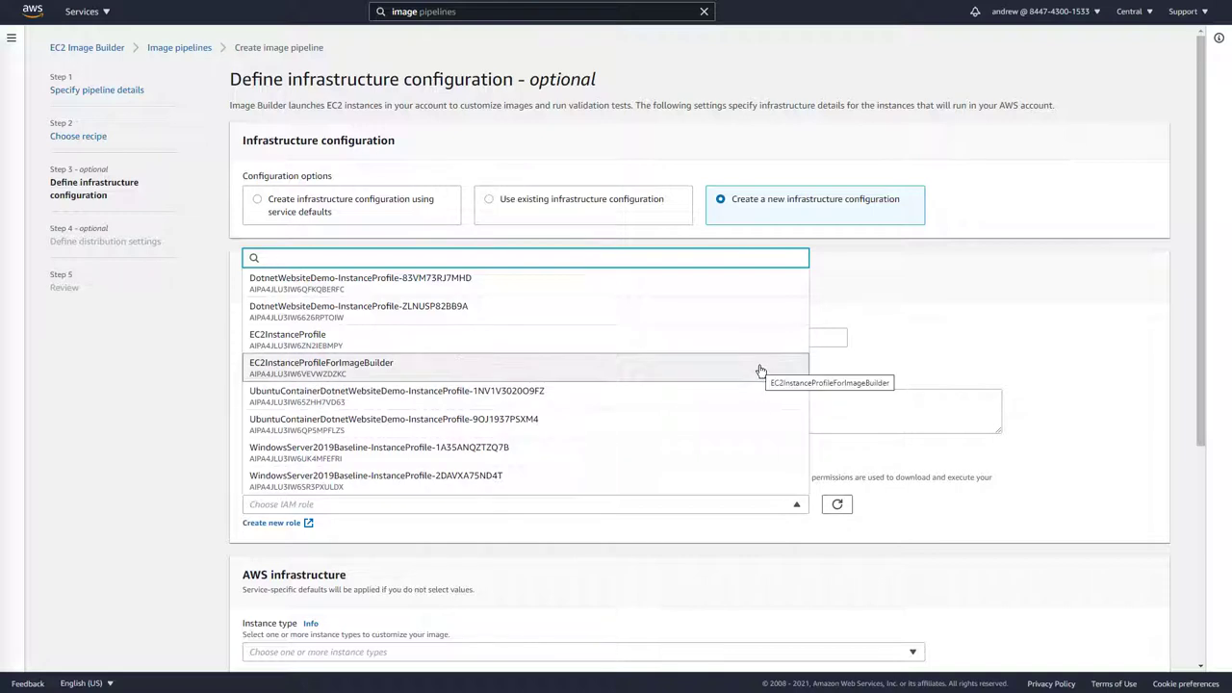
{"action": "left_click", "coordinate": [760, 371]}
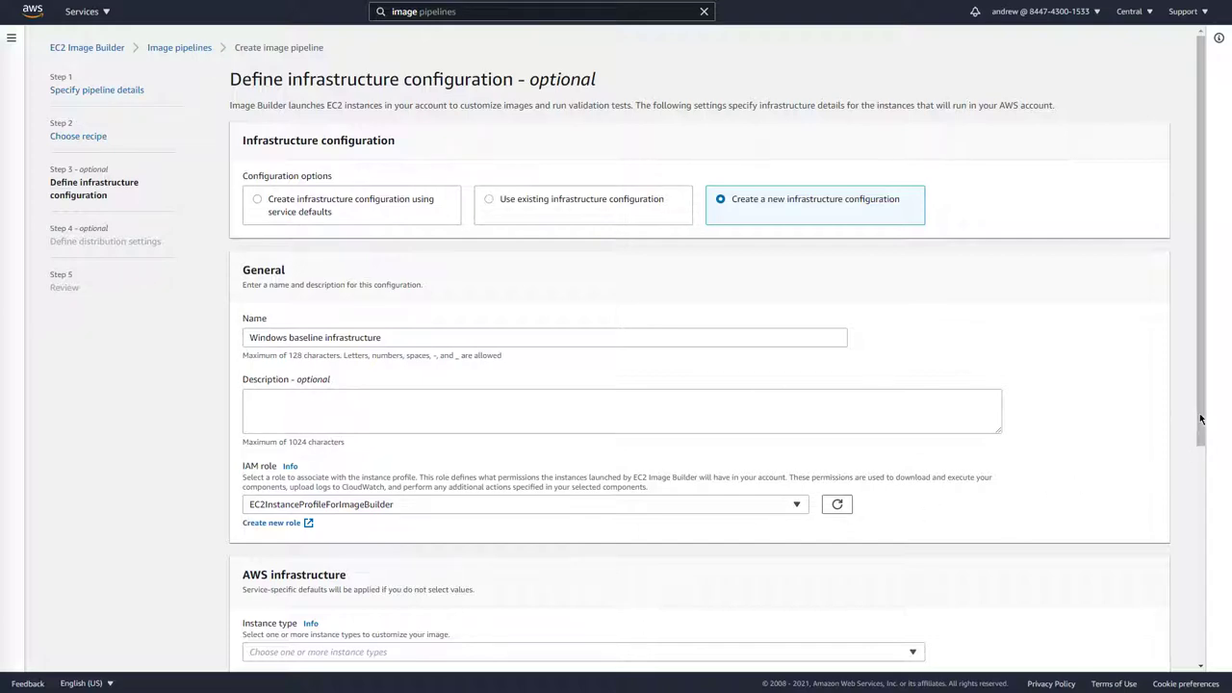
Check the available instance types and SNS topics in the AWS infrastructure settings without selecting any
{"action": "left_click_drag", "start_coordinate": [1205, 410], "coordinate": [1189, 604]}
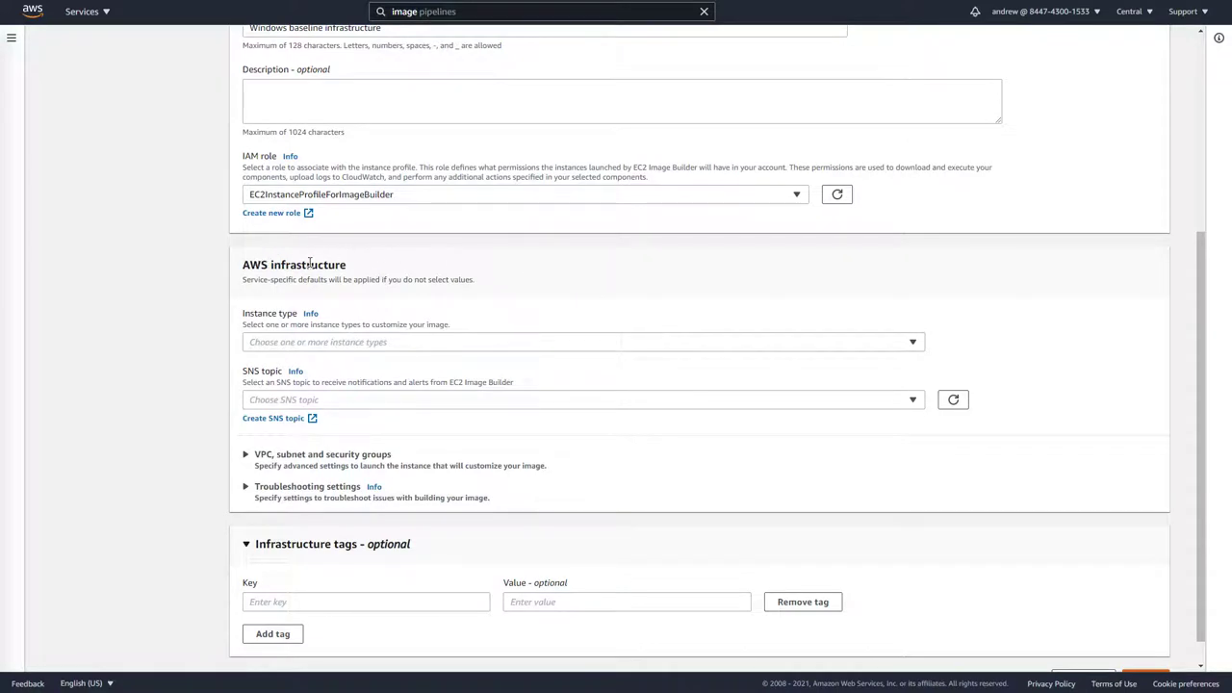
{"action": "left_click", "coordinate": [485, 343]}
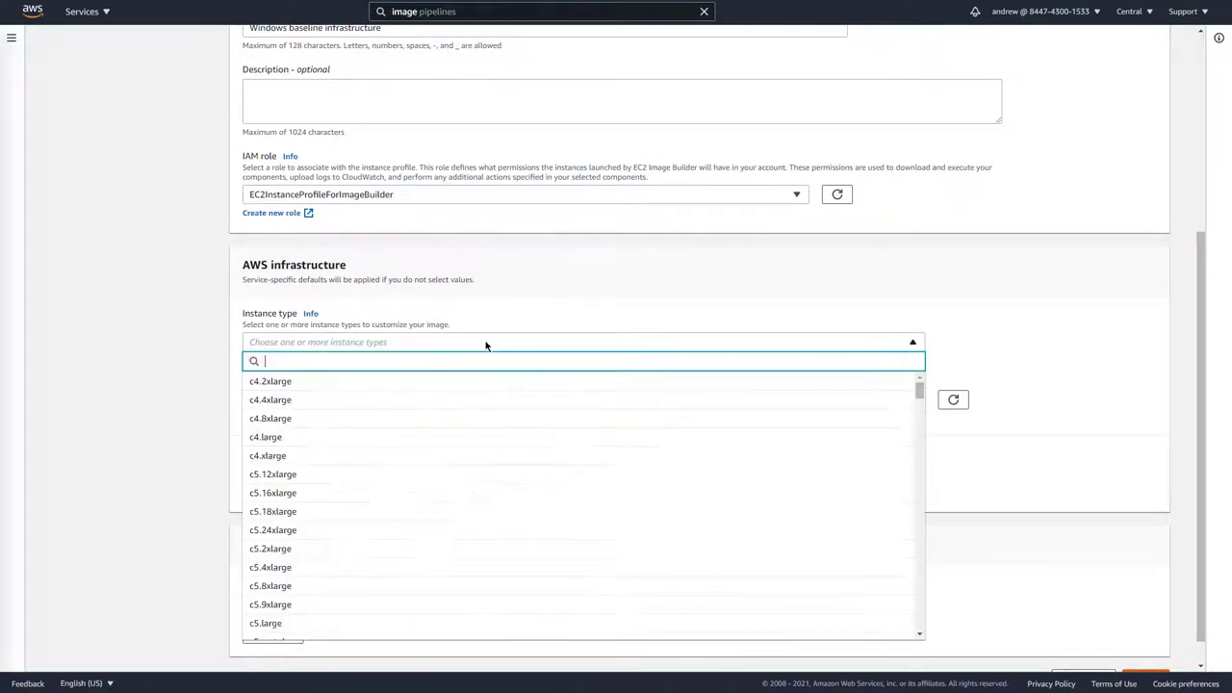
{"action": "left_click", "coordinate": [486, 343]}
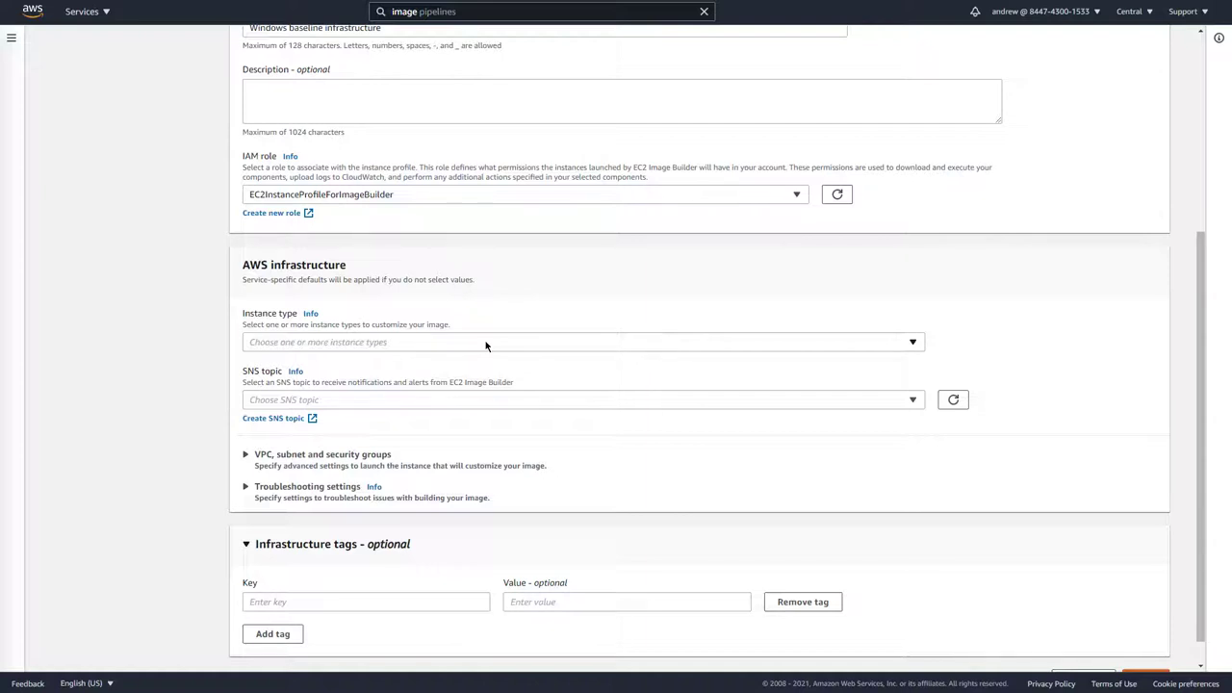
{"action": "left_click", "coordinate": [486, 346]}
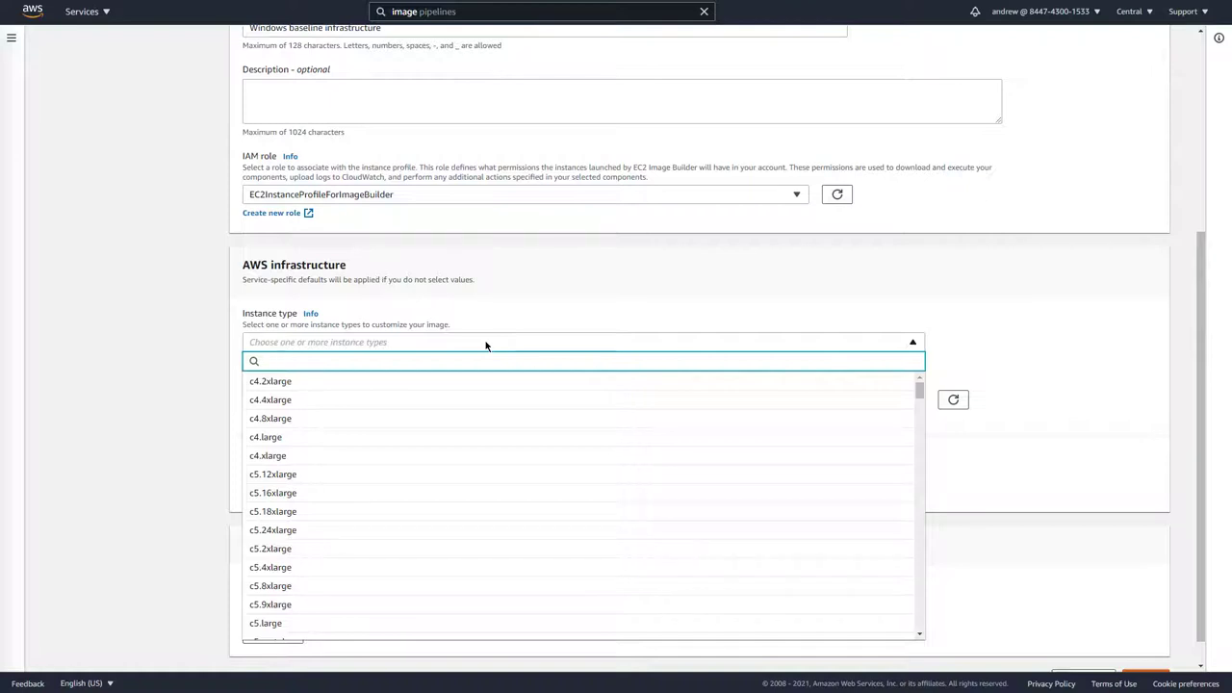
{"action": "left_click", "coordinate": [486, 345]}
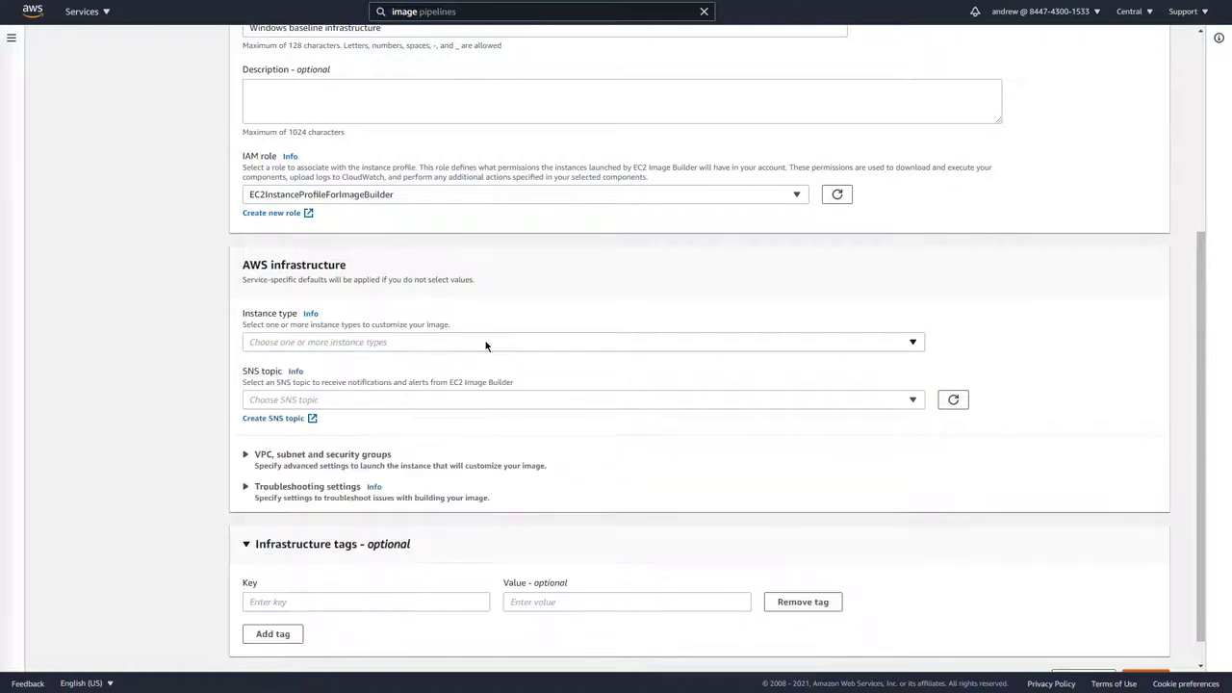
{"action": "left_click", "coordinate": [473, 402]}
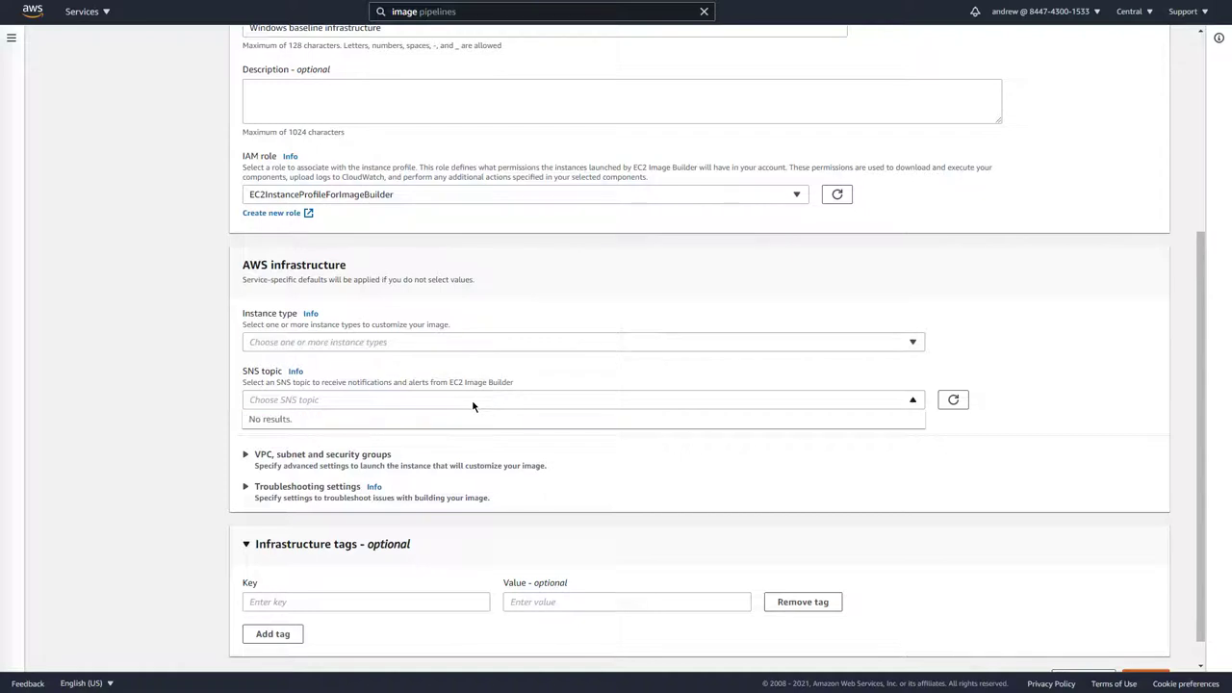
{"action": "left_click", "coordinate": [473, 406]}
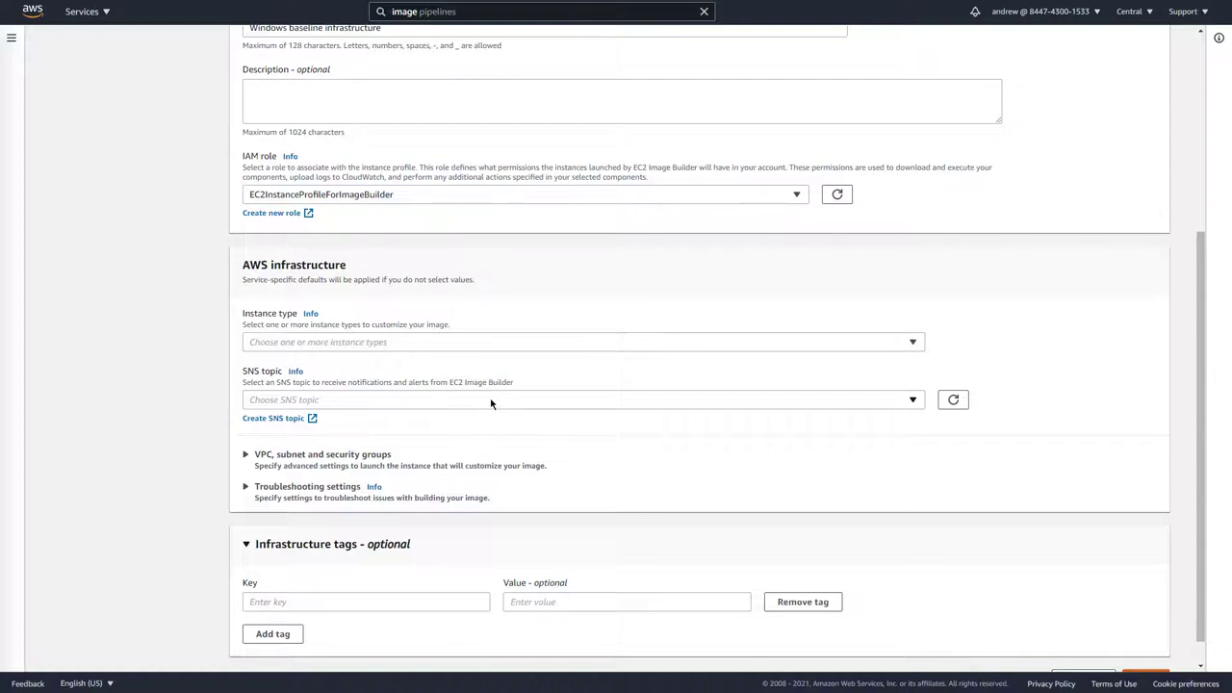
Inspect the VPC choices under the VPC, subnet and security group settings, leaving the service defaults
{"action": "left_click", "coordinate": [297, 459]}
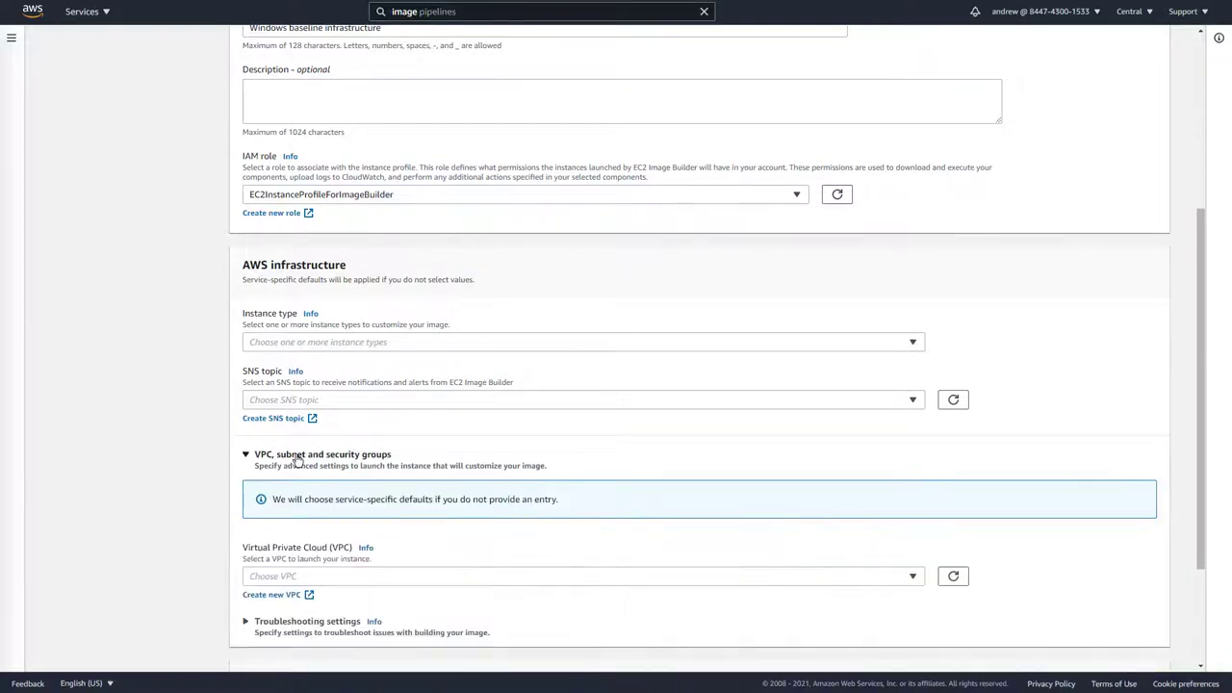
{"action": "left_click", "coordinate": [394, 578]}
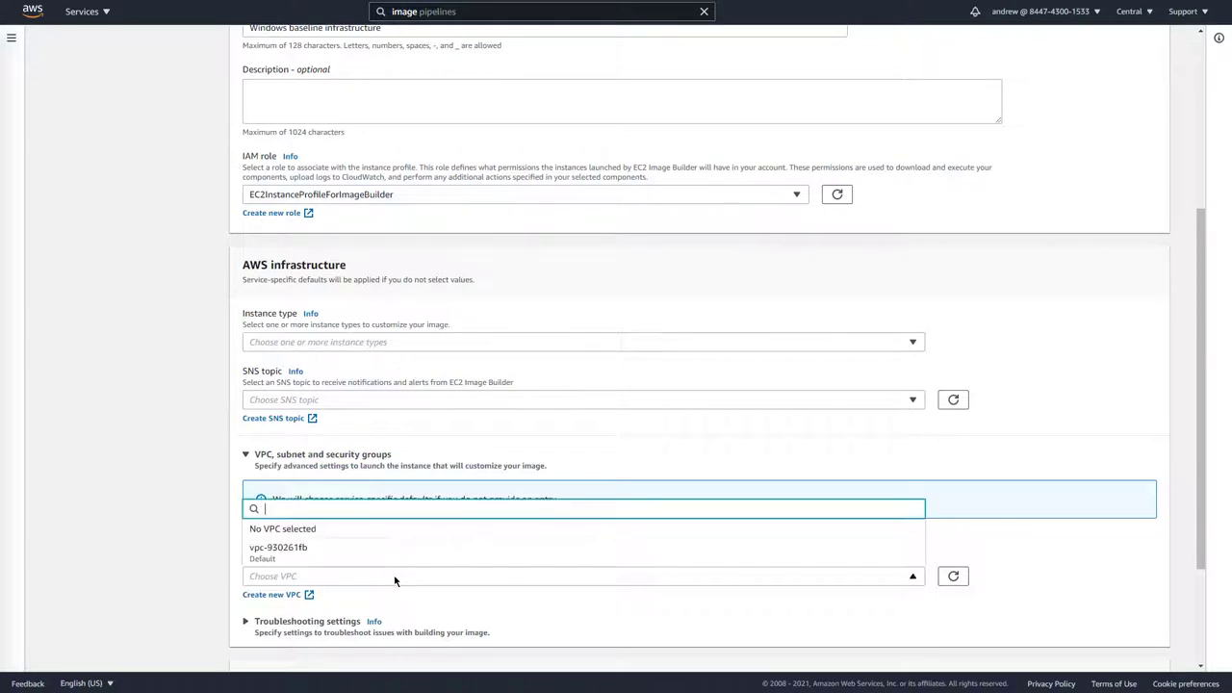
{"action": "left_click", "coordinate": [394, 577]}
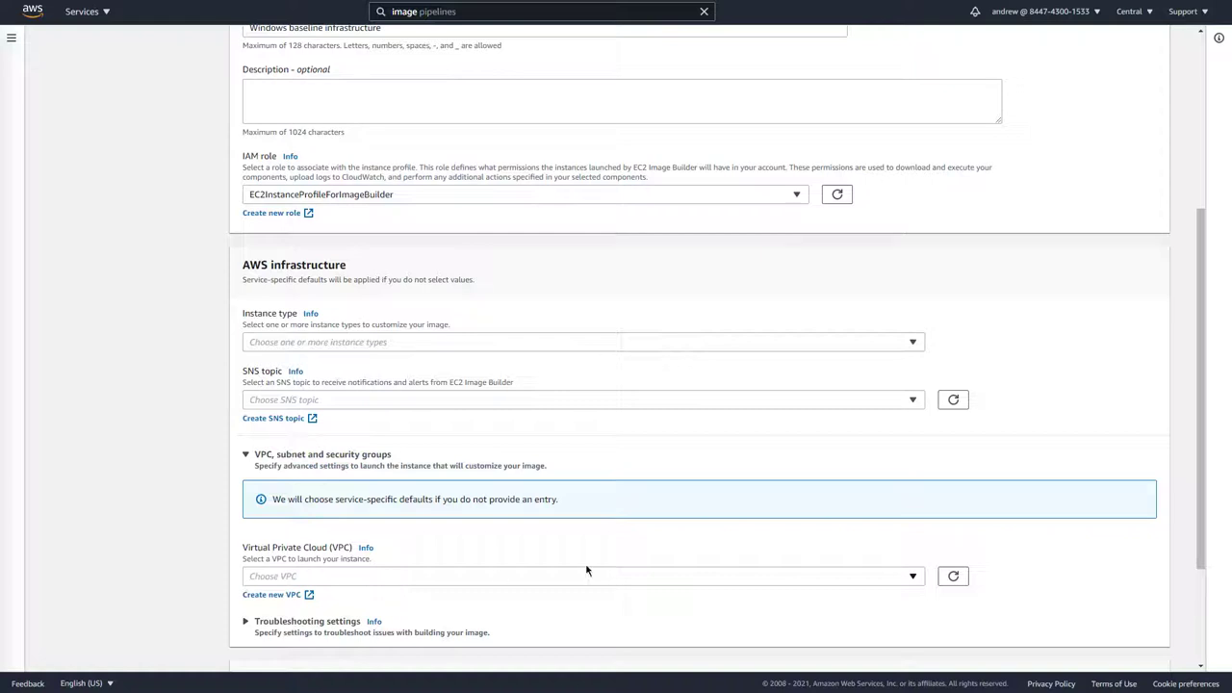
{"action": "scroll", "coordinate": [1200, 546], "scroll_direction": "down", "scroll_amount": 2}
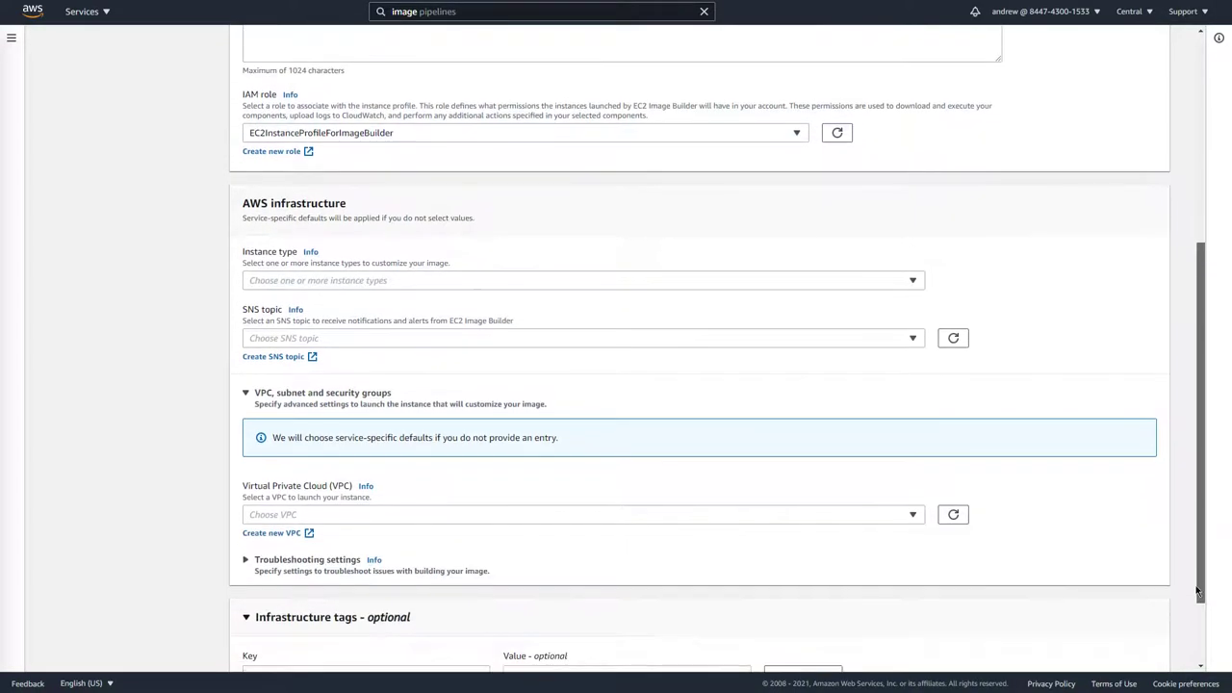
{"action": "left_click", "coordinate": [292, 349]}
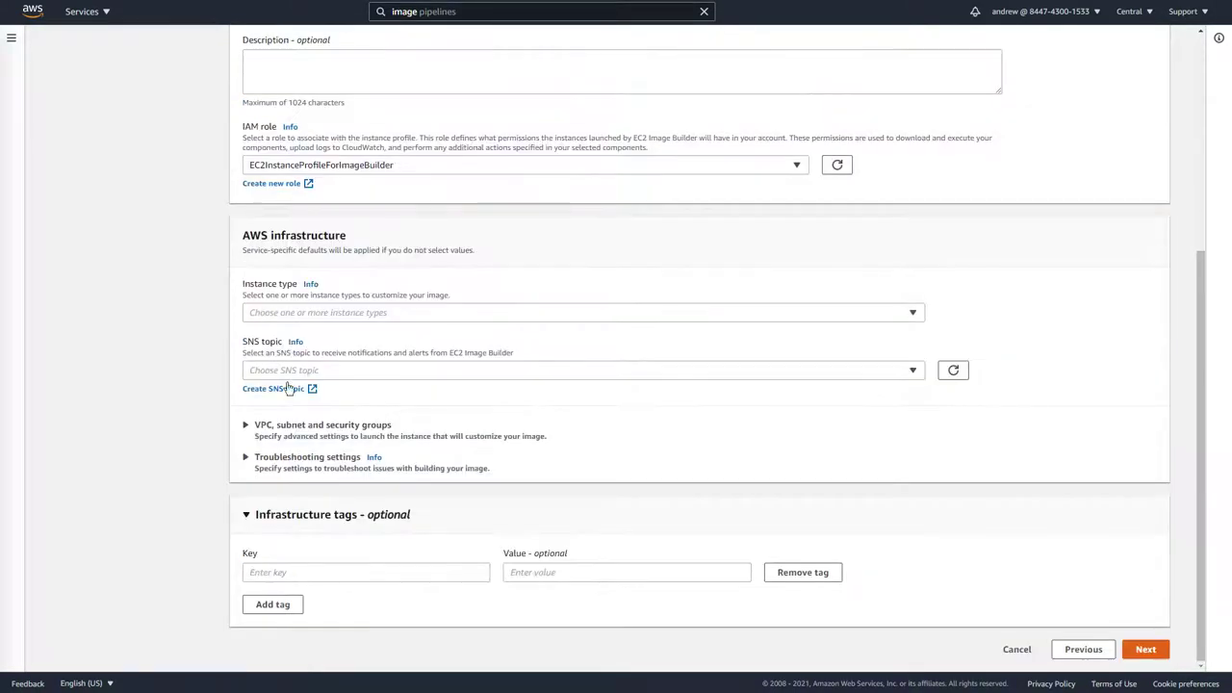
In the troubleshooting settings, disable terminating the instance on failure and choose the key pair pearca-demo-ca-central-1
{"action": "left_click", "coordinate": [276, 458]}
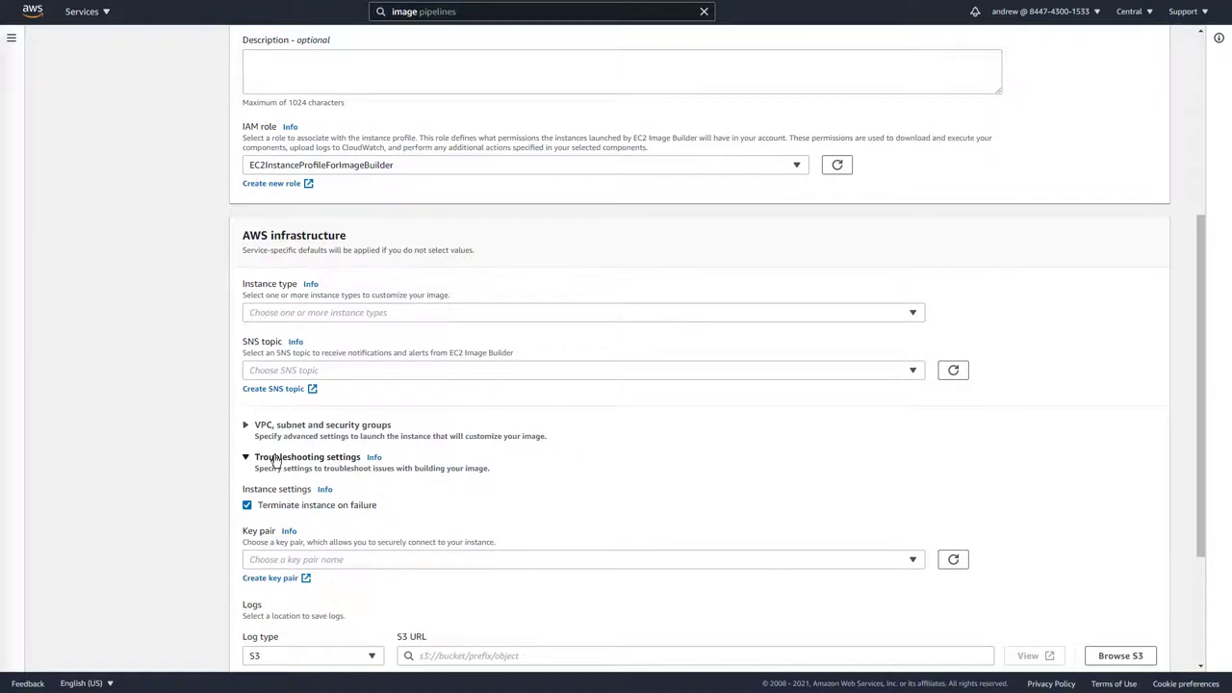
{"action": "scroll", "coordinate": [276, 460], "scroll_direction": "down", "scroll_amount": 2}
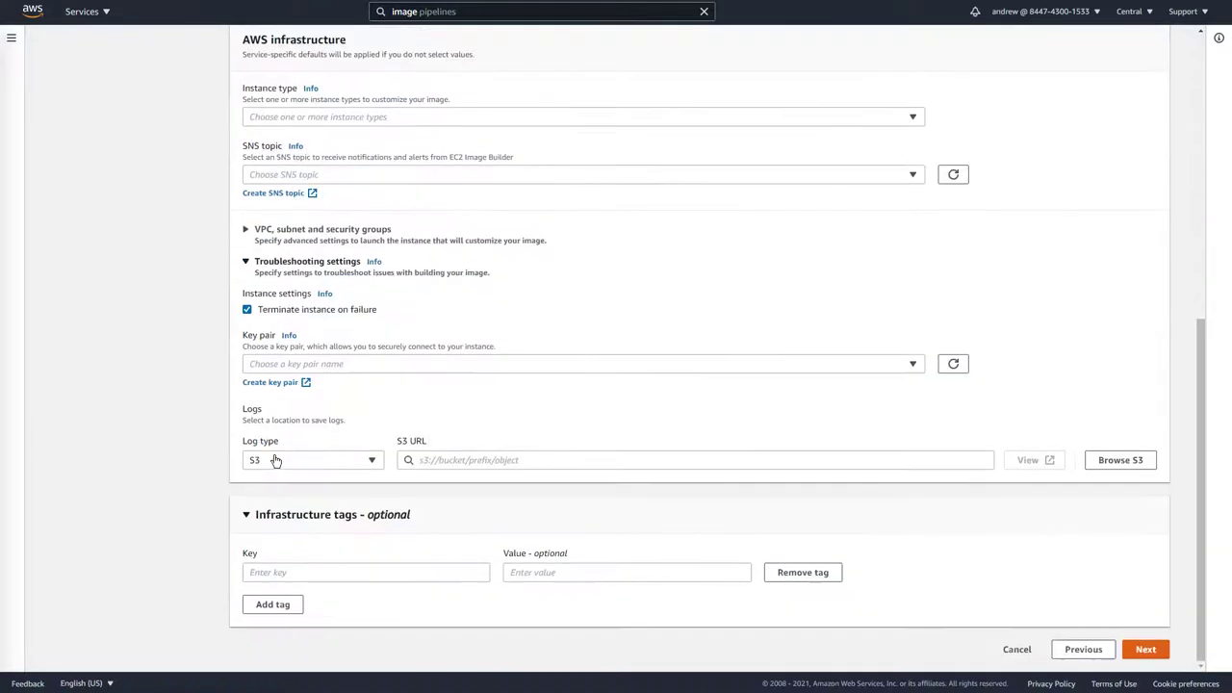
{"action": "left_click", "coordinate": [248, 309]}
{"action": "left_click", "coordinate": [298, 363]}
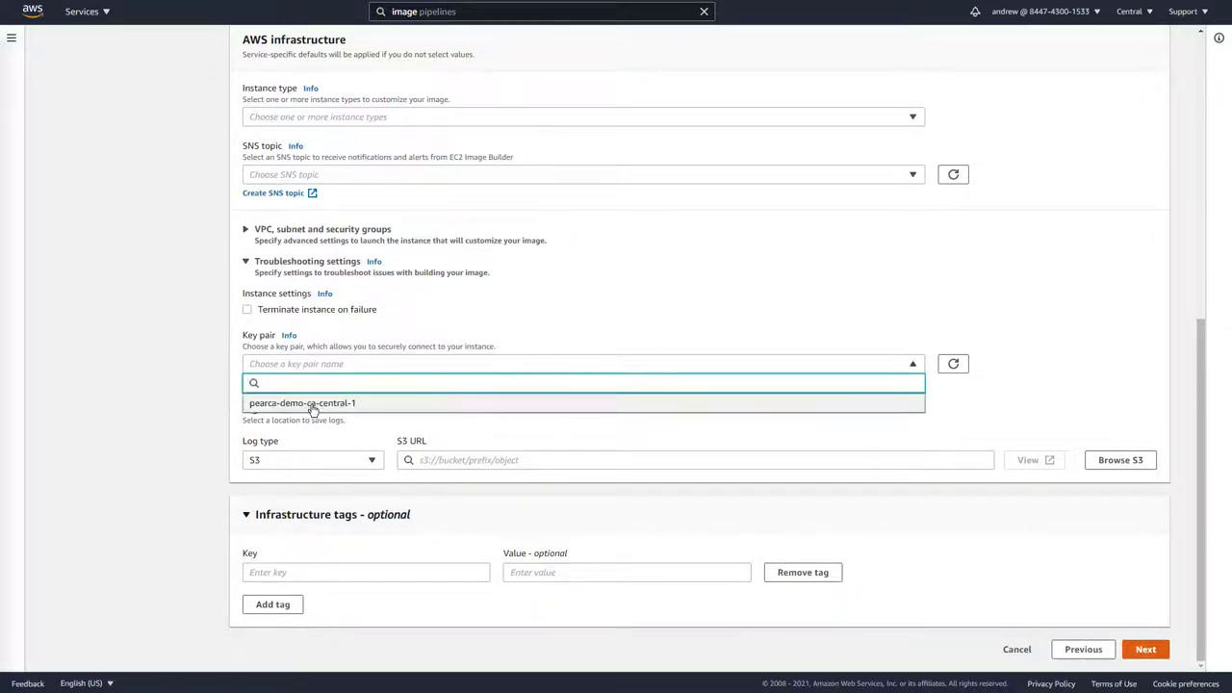
{"action": "left_click", "coordinate": [312, 404]}
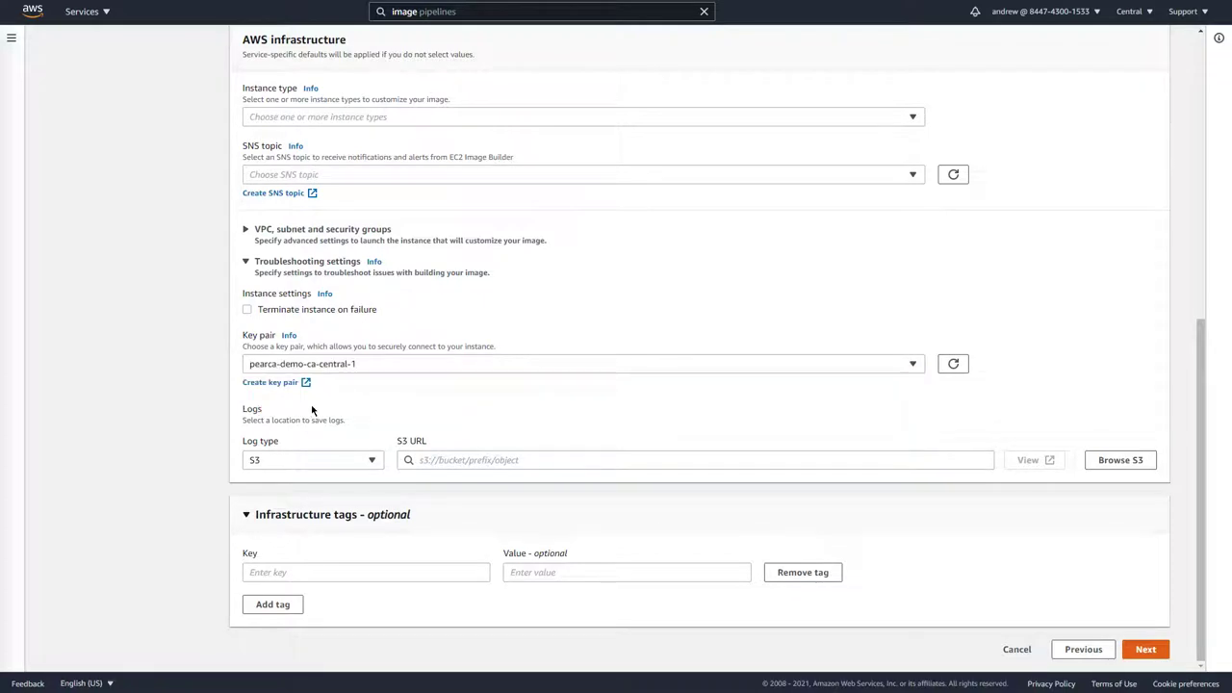
Set the S3 log location to s3://awspearca-demo-ca-central-1/WindowsBaselineLogs
{"action": "left_click", "coordinate": [632, 457]}
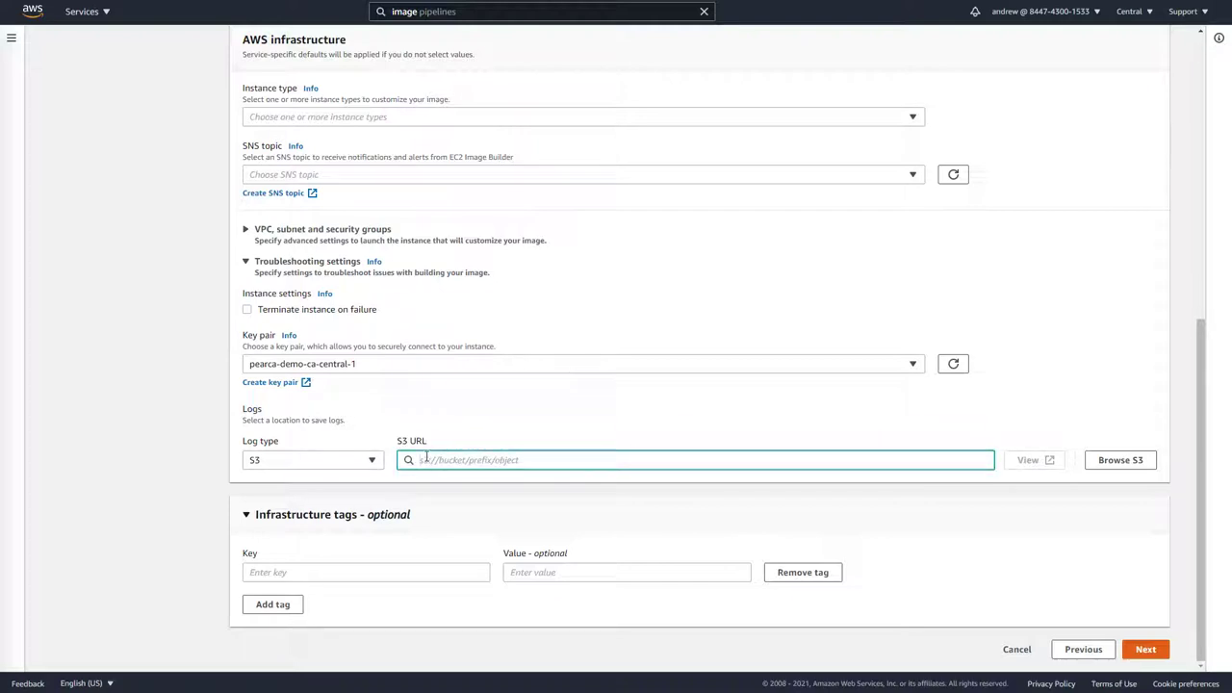
{"action": "type", "text": "s3"}
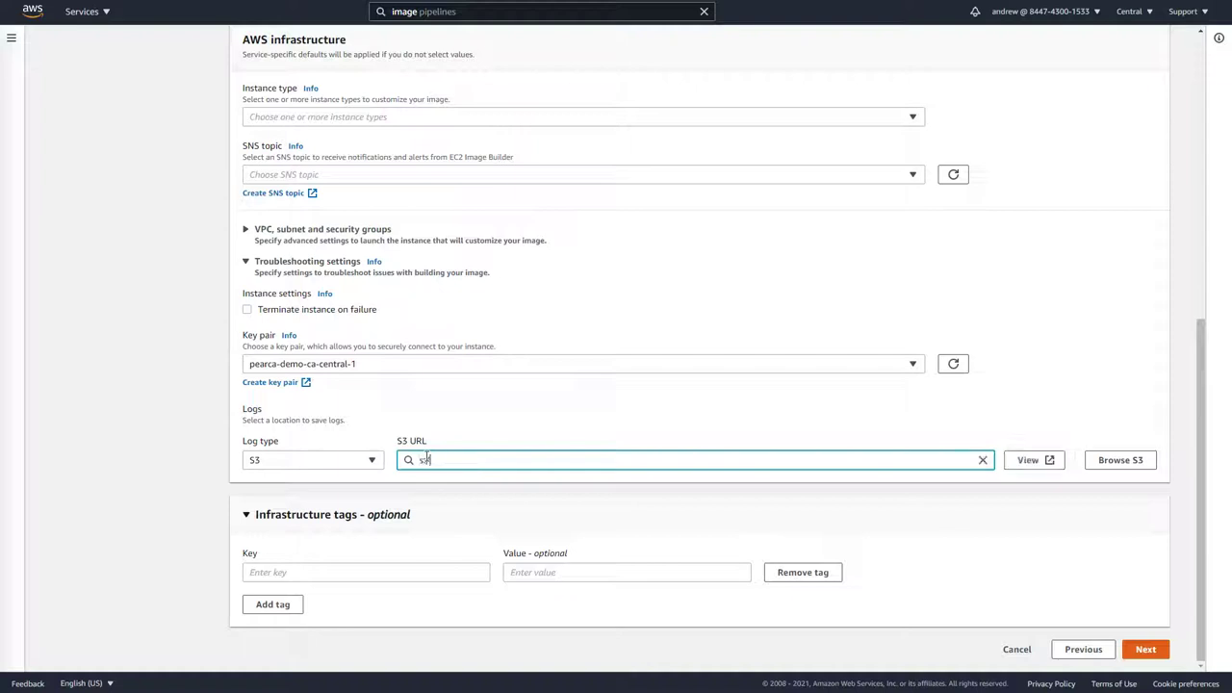
{"action": "type", "text": "://awspearca-demo-ca-central-1"}
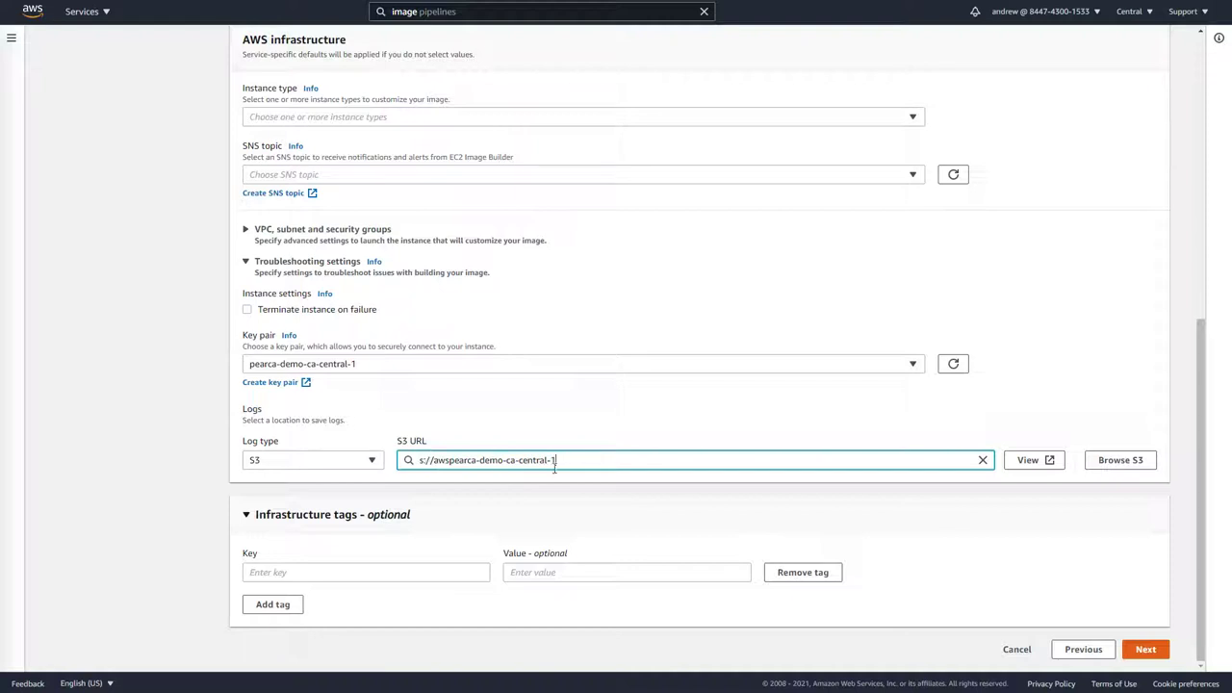
{"action": "type", "text": "2"}
{"action": "key", "text": "BackSpace"}
{"action": "type", "text": "3"}
{"action": "type", "text": "Windows"}
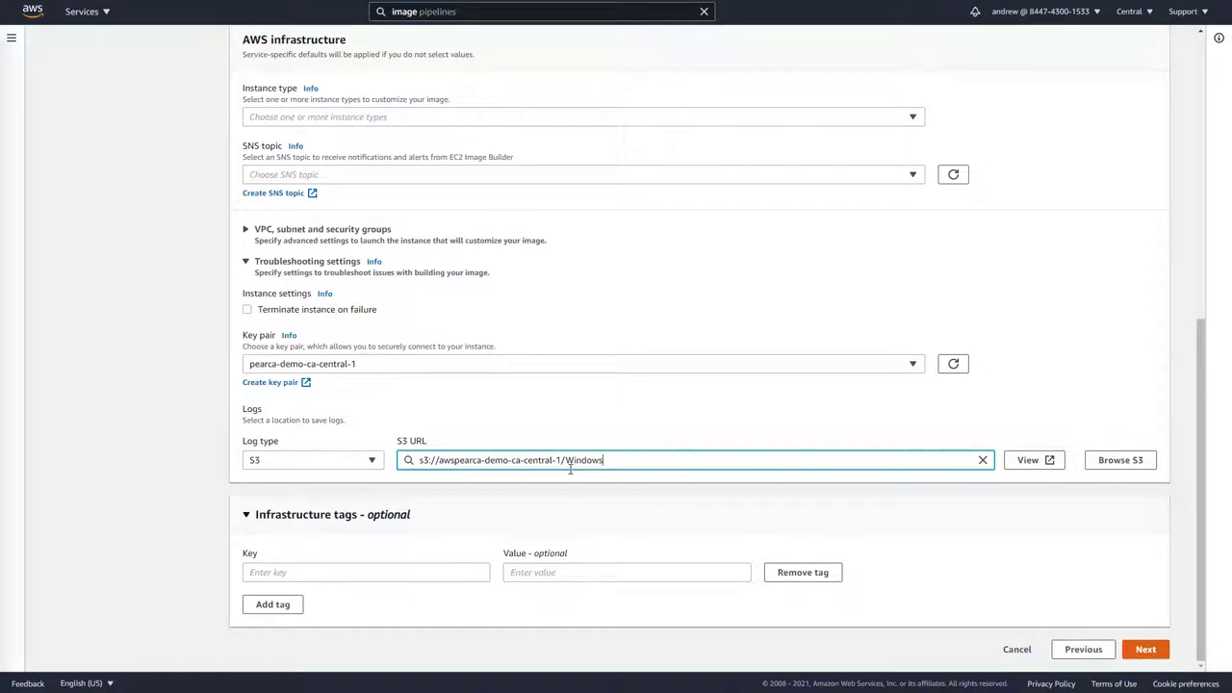
{"action": "type", "text": "BaselineLogs"}
{"action": "left_click", "coordinate": [456, 571]}
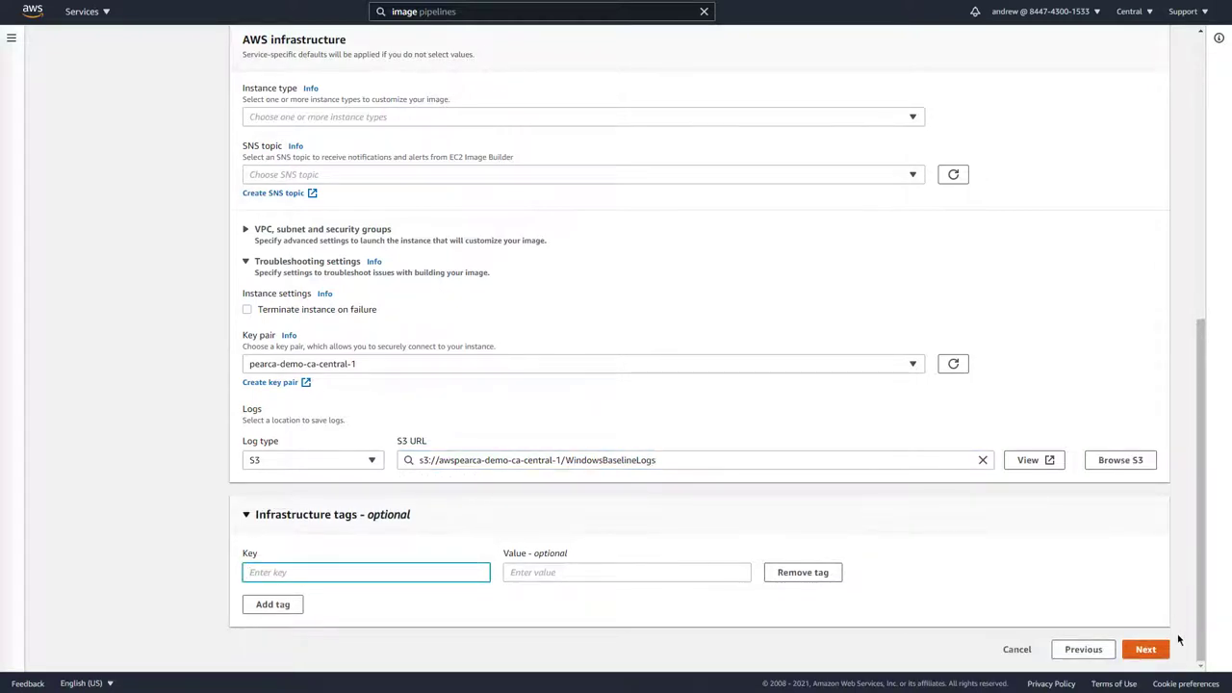
Proceed to the distribution settings and create a new configuration named WindowsBaselineDistro
{"action": "left_click", "coordinate": [1149, 648]}
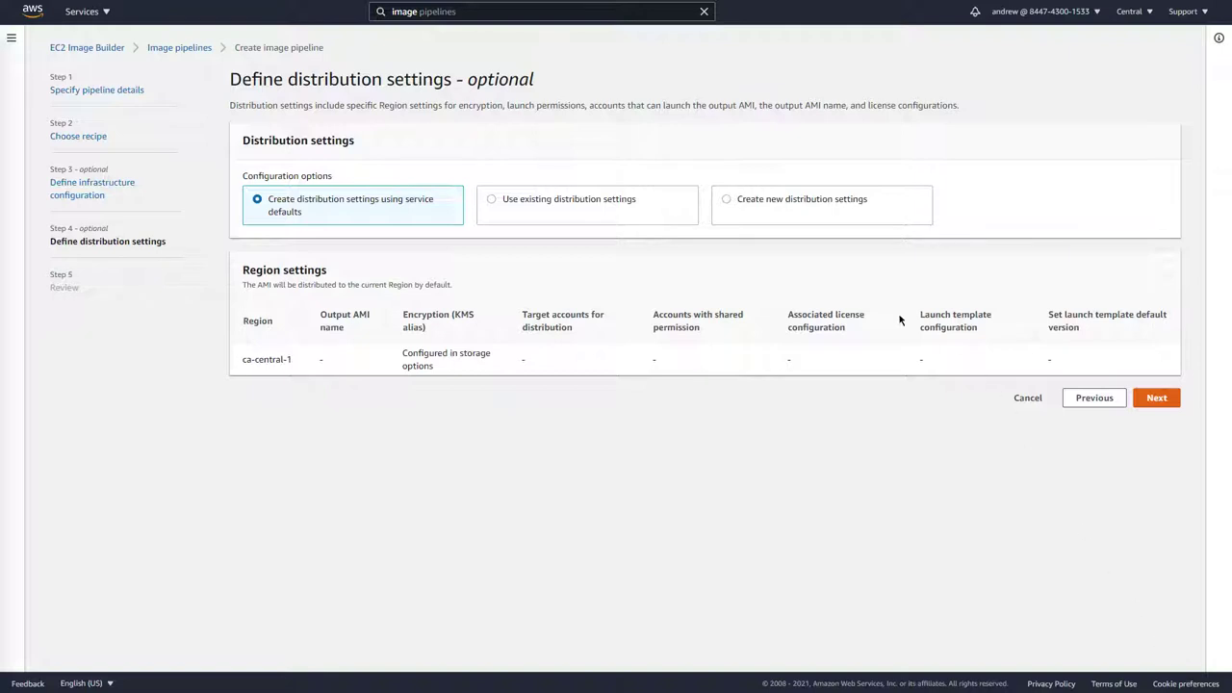
{"action": "left_click", "coordinate": [728, 200]}
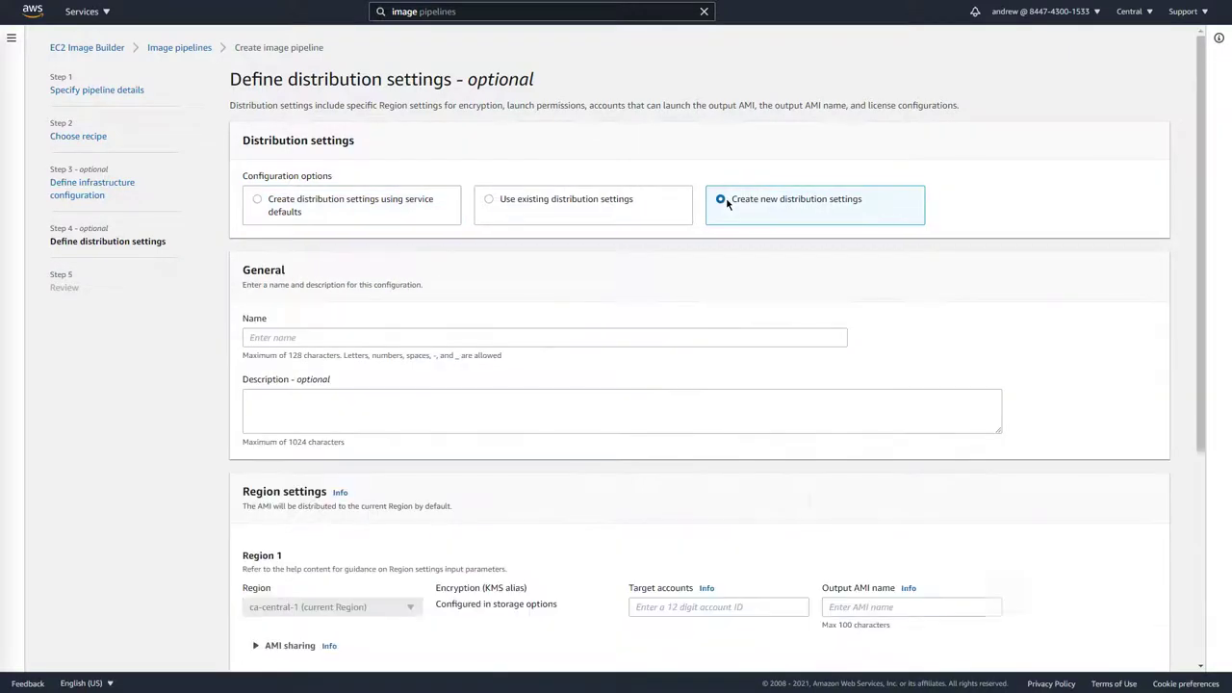
{"action": "left_click", "coordinate": [672, 333]}
{"action": "type", "text": "W"}
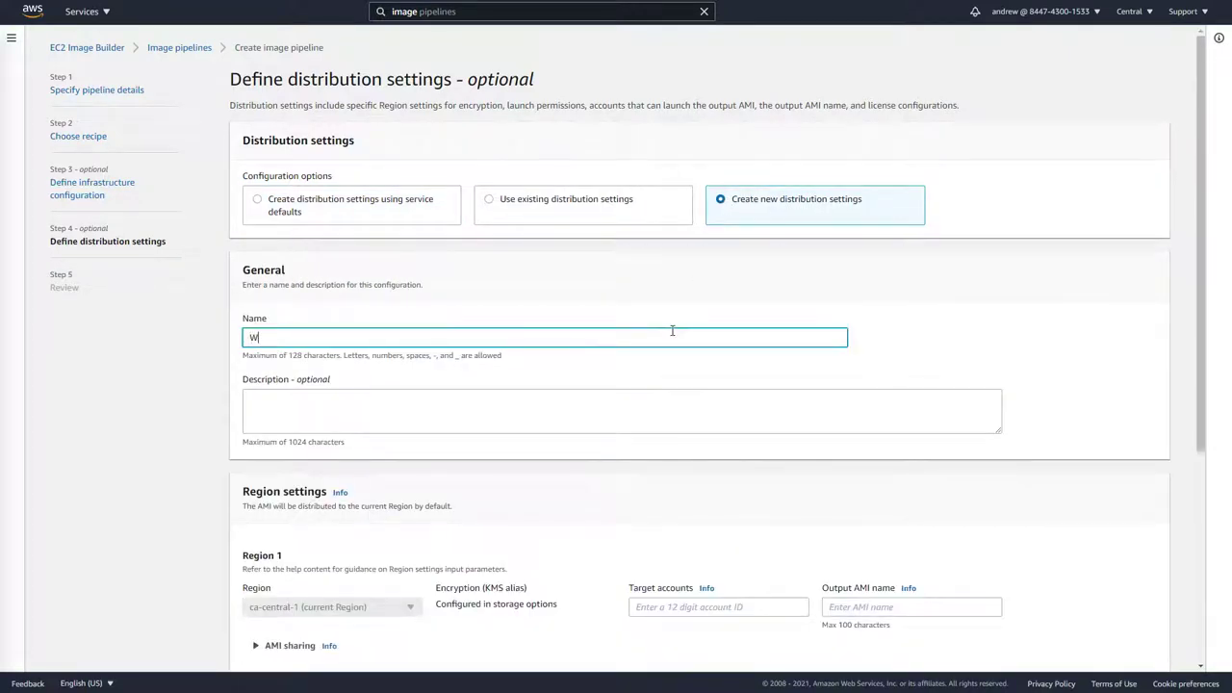
{"action": "type", "text": "indowsBaselineDistro"}
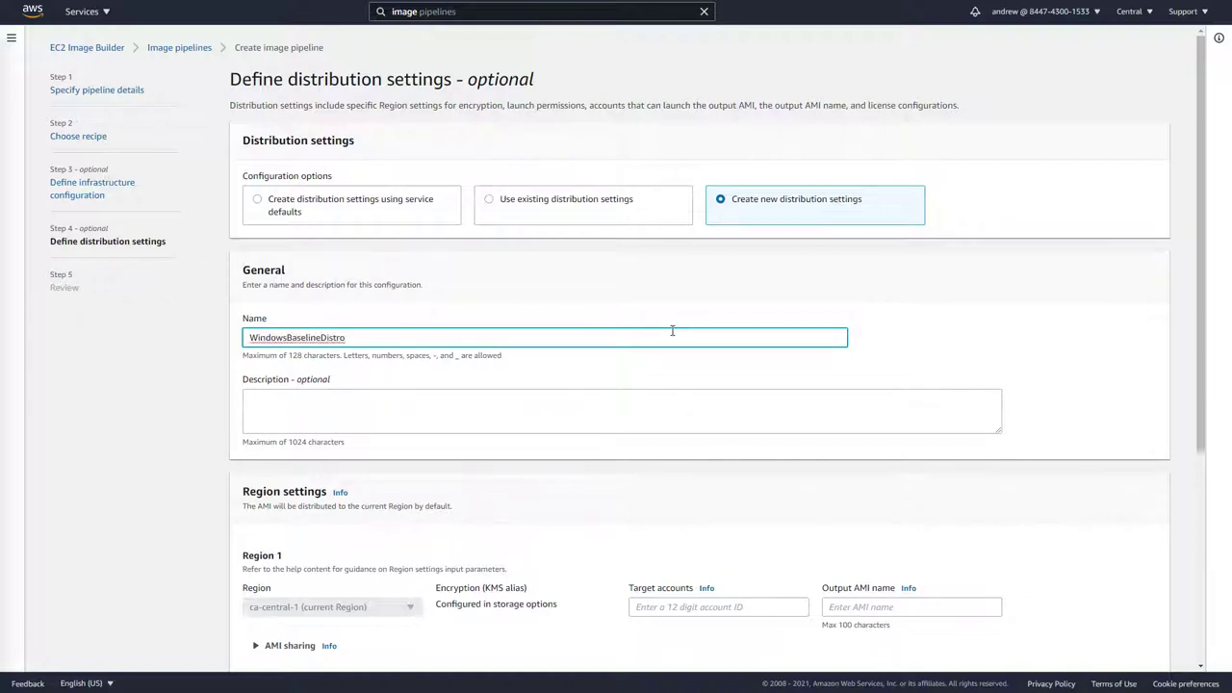
{"action": "scroll", "coordinate": [672, 330], "scroll_direction": "down", "scroll_amount": 5}
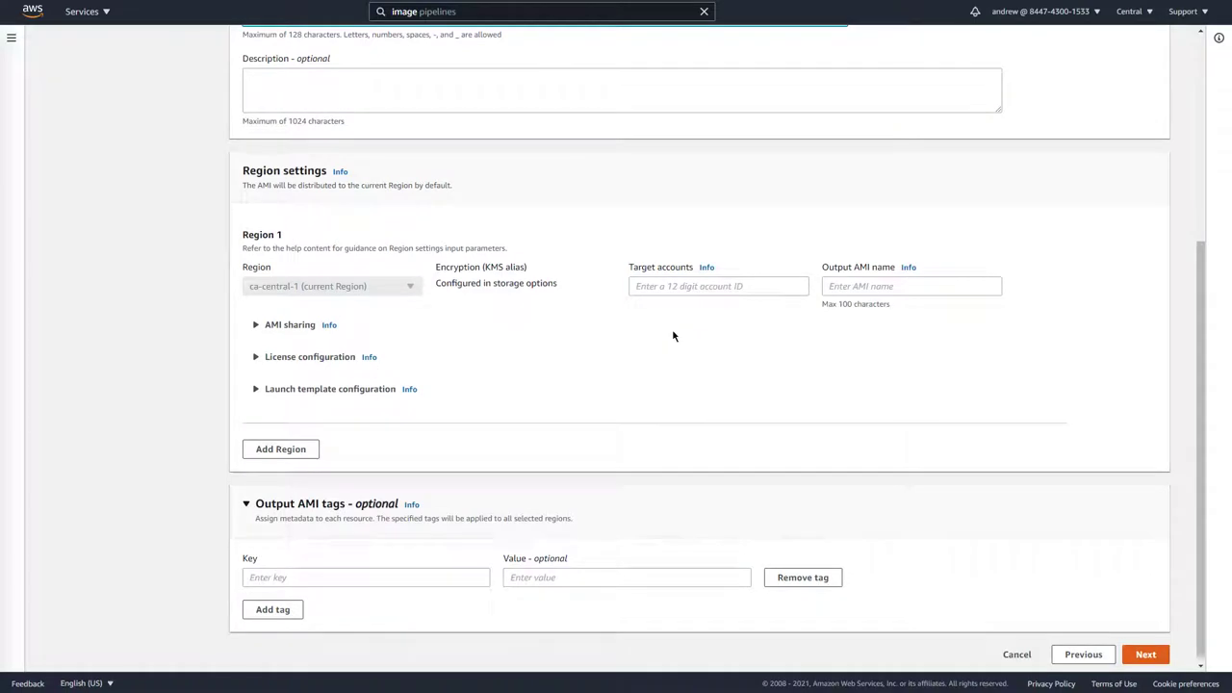
Set the output AMI name for the ca-central-1 region to WindowsBaselineDemo, leaving the target accounts empty
{"action": "left_click", "coordinate": [664, 290]}
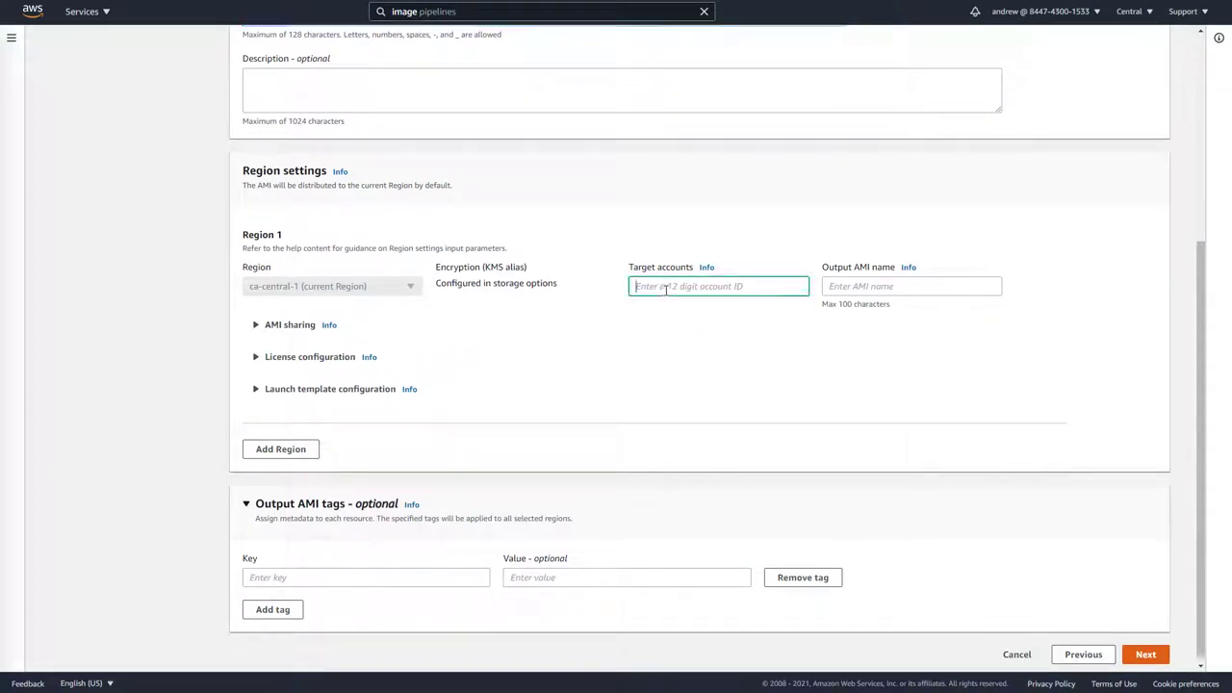
{"action": "left_click", "coordinate": [903, 292]}
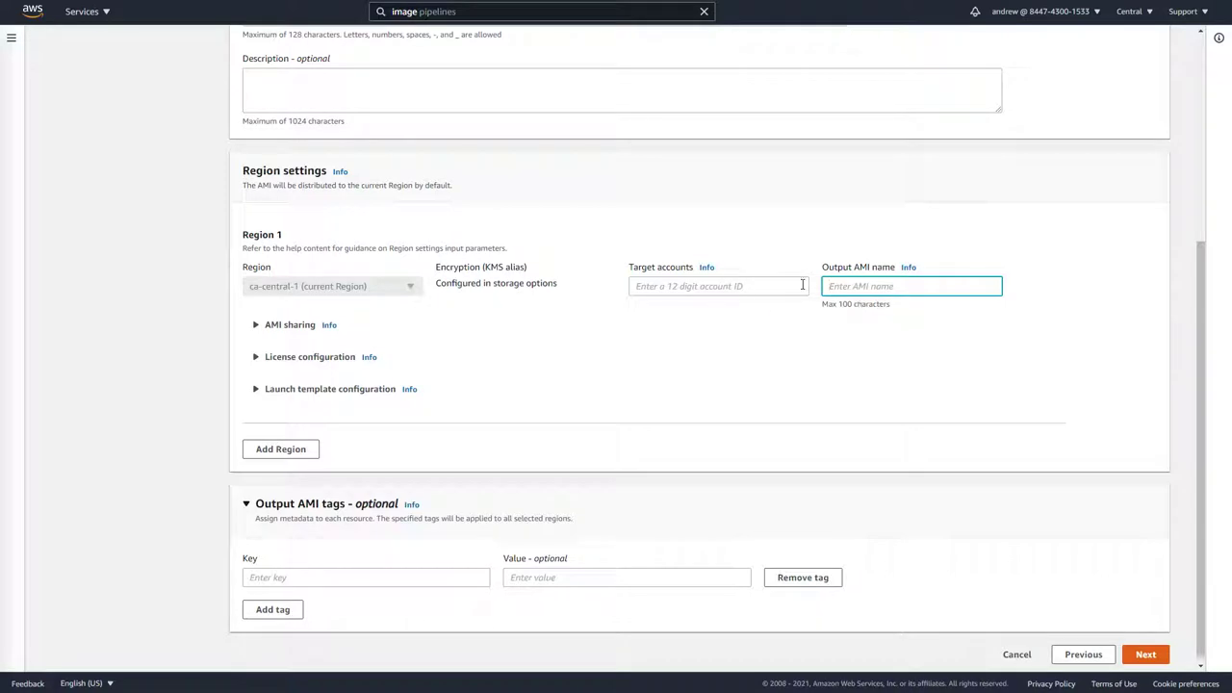
{"action": "type", "text": "WindowsBaselineDemo"}
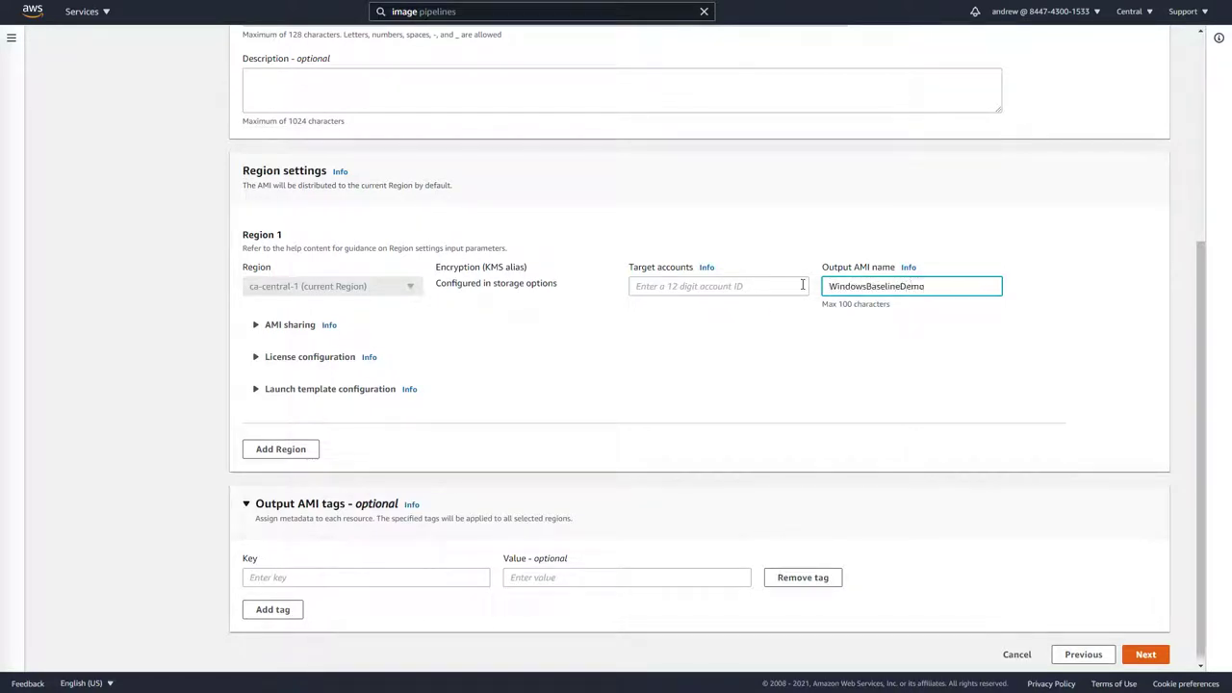
{"action": "left_click", "coordinate": [785, 280]}
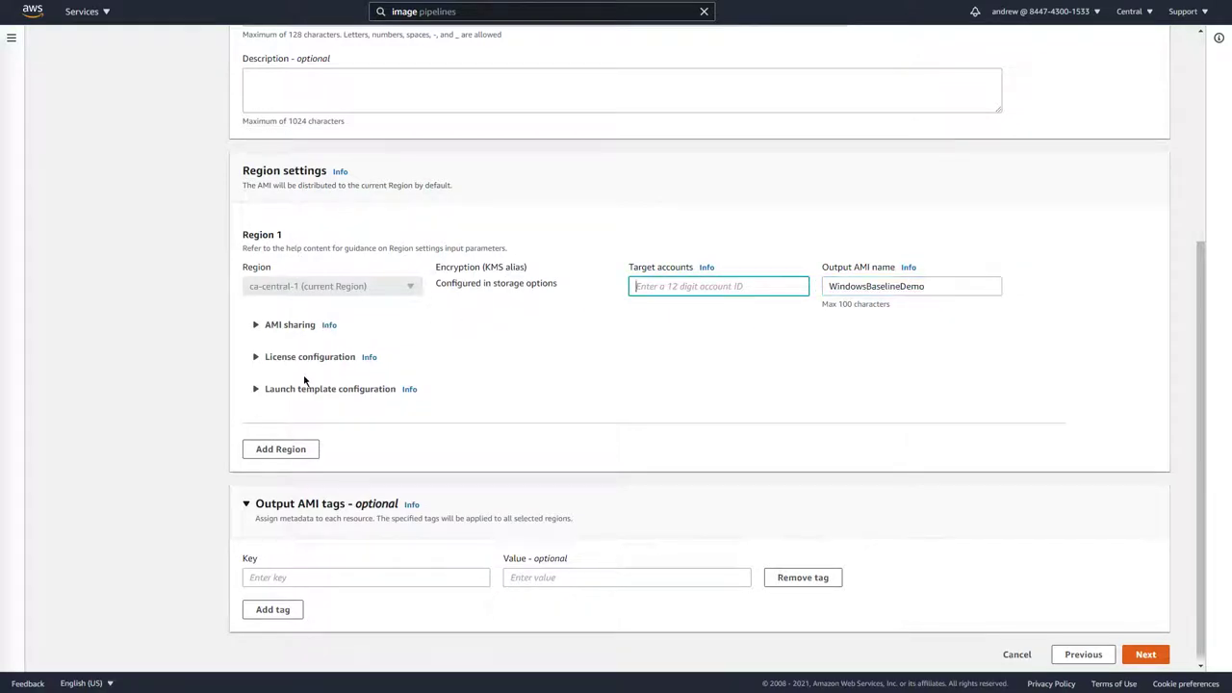
Inspect the AMI sharing, license configuration and launch template configuration options for Region 1
{"action": "left_click", "coordinate": [288, 327]}
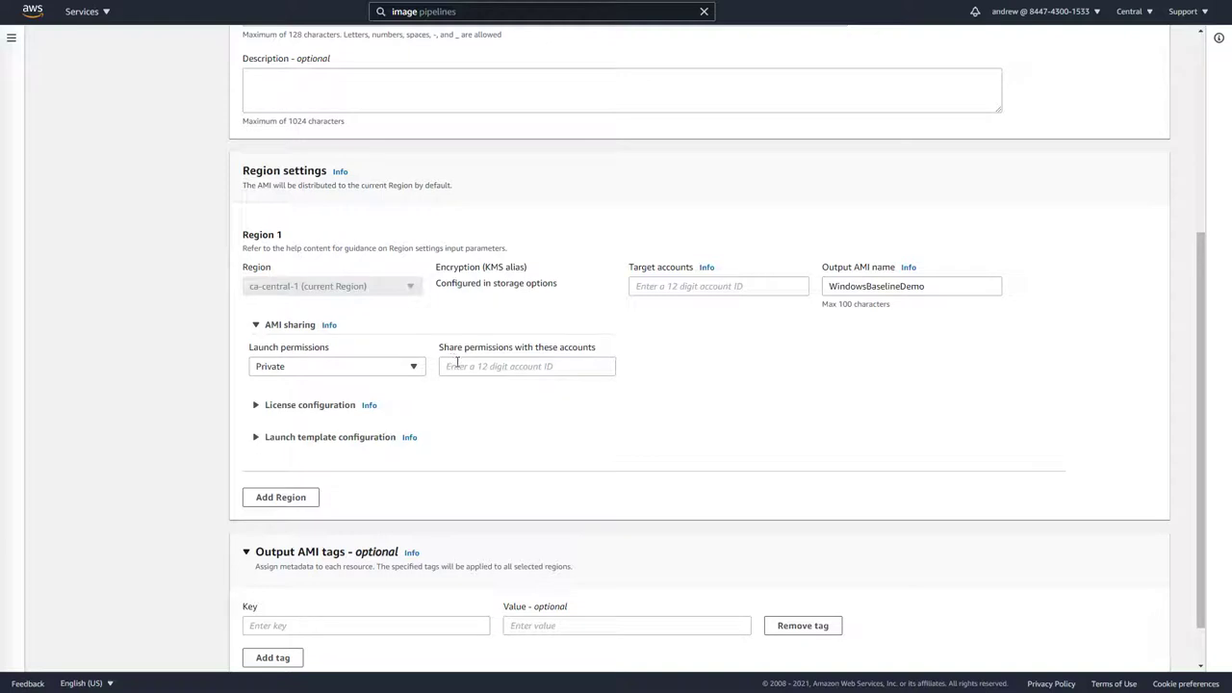
{"action": "left_click", "coordinate": [458, 365]}
{"action": "left_click", "coordinate": [310, 407]}
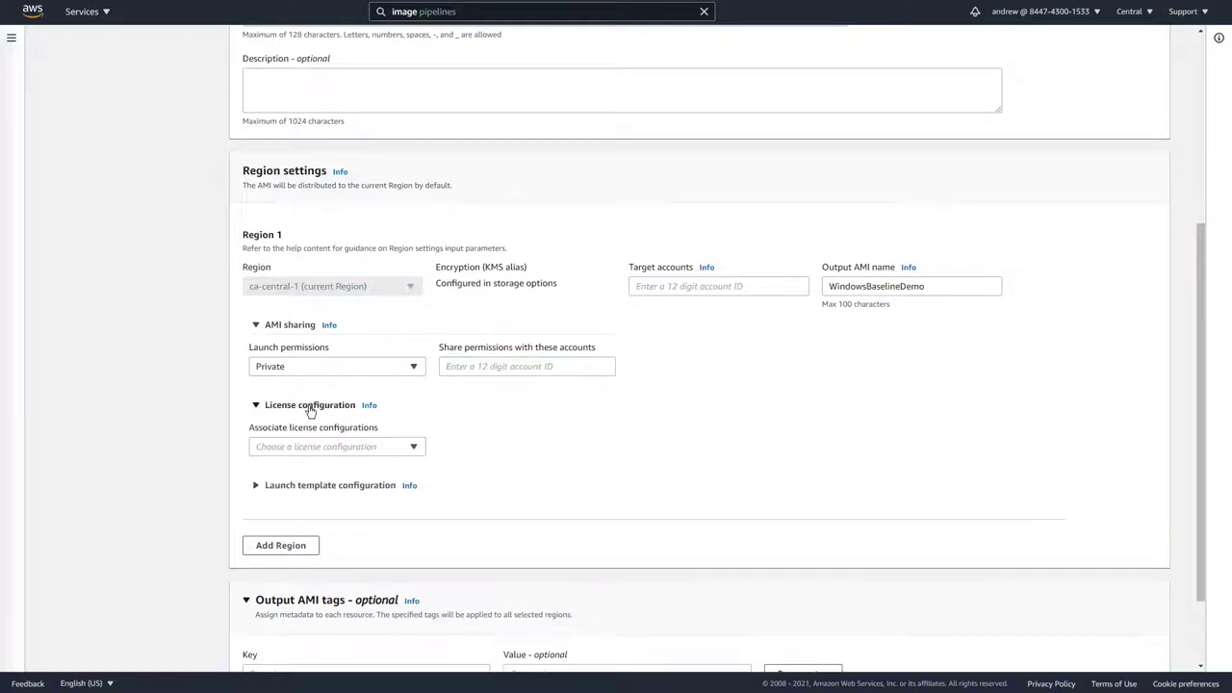
{"action": "left_click", "coordinate": [316, 449]}
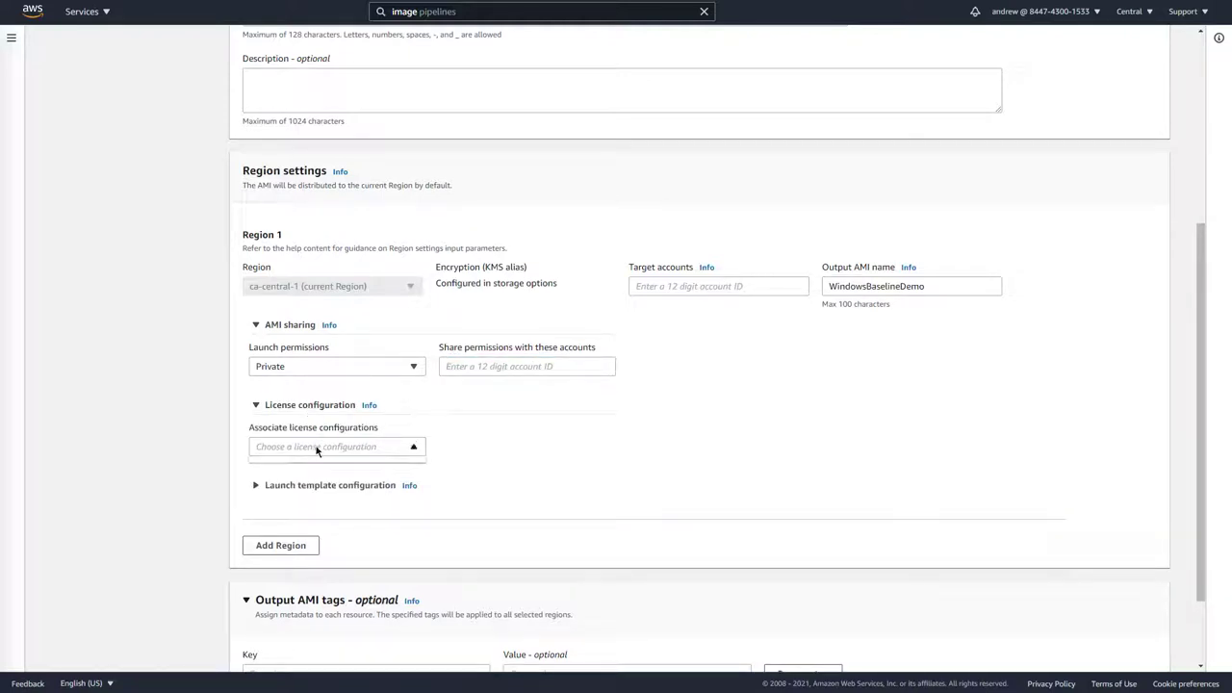
{"action": "left_click", "coordinate": [316, 447]}
{"action": "left_click", "coordinate": [330, 487]}
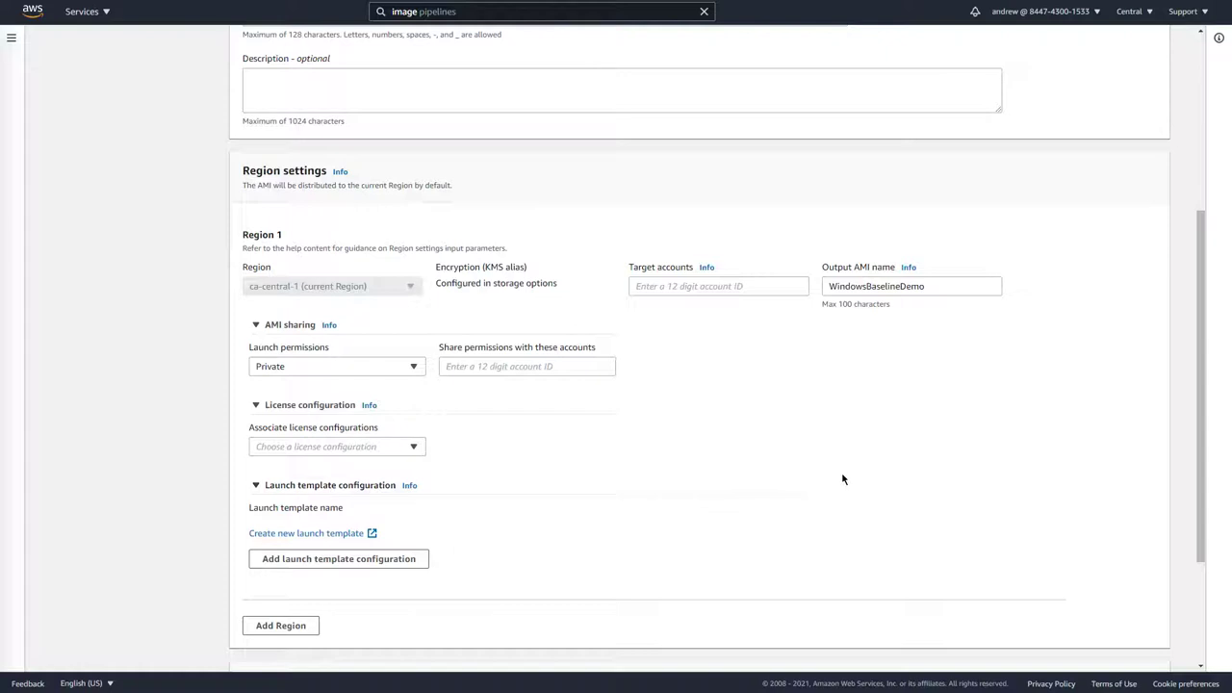
{"action": "left_click", "coordinate": [280, 625]}
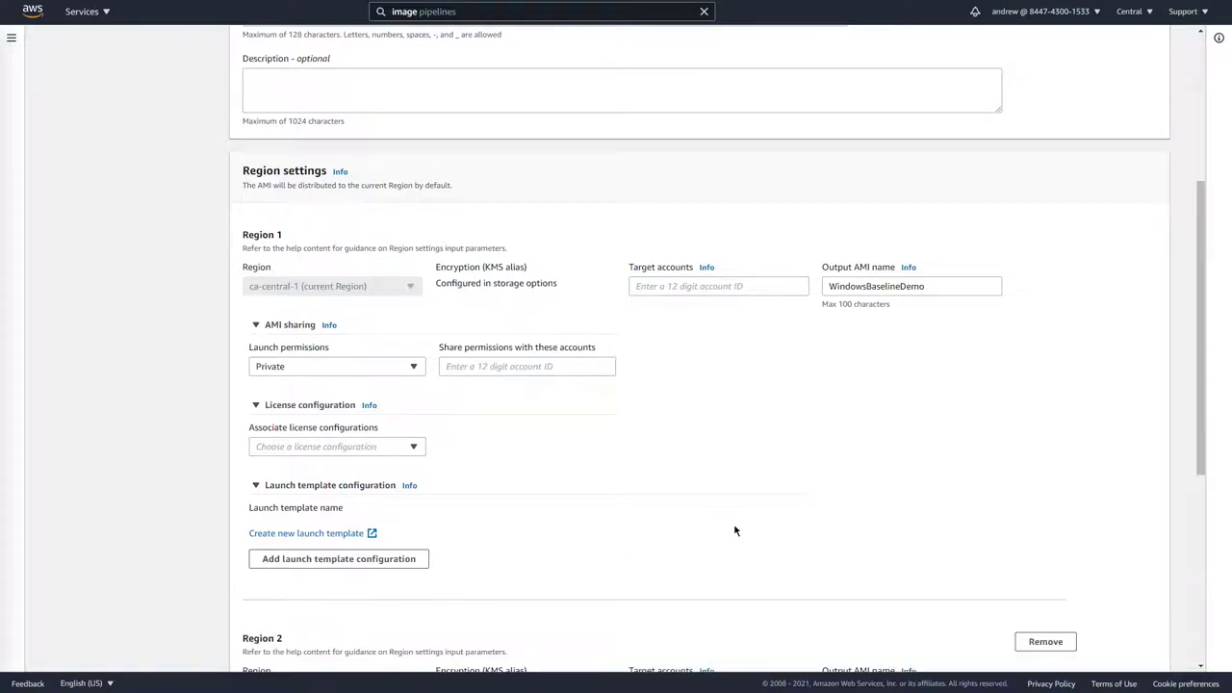
{"action": "scroll", "coordinate": [1001, 481], "scroll_direction": "down", "scroll_amount": 3}
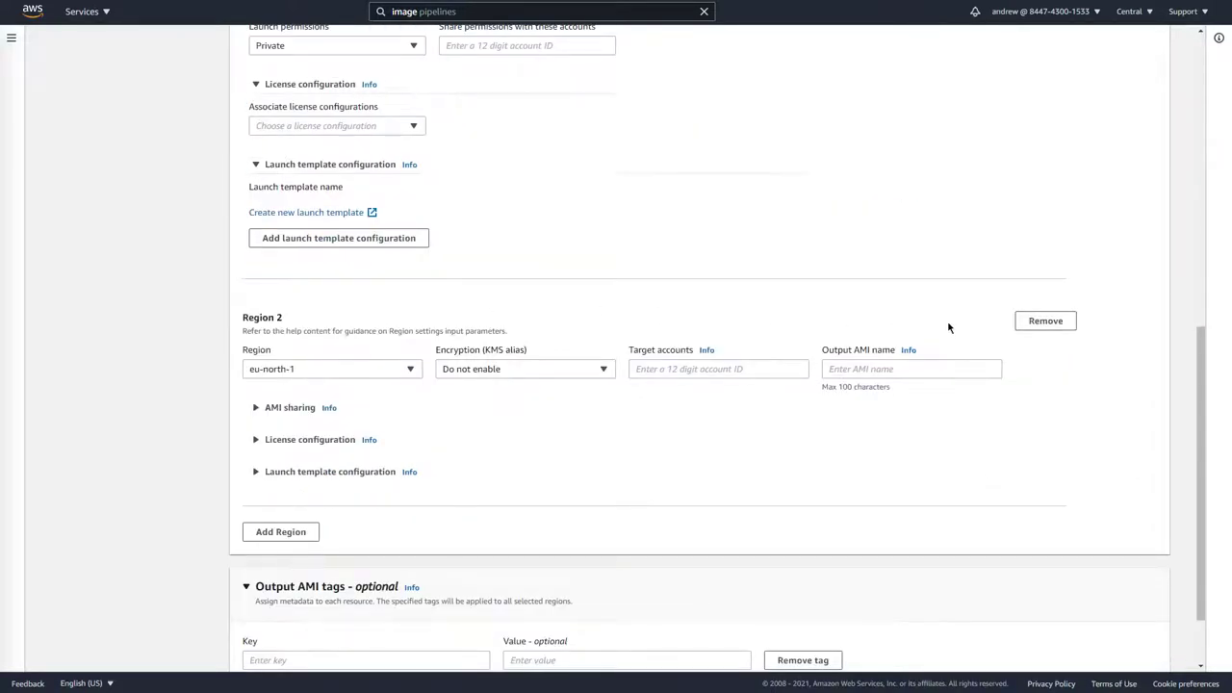
{"action": "left_click", "coordinate": [1034, 322]}
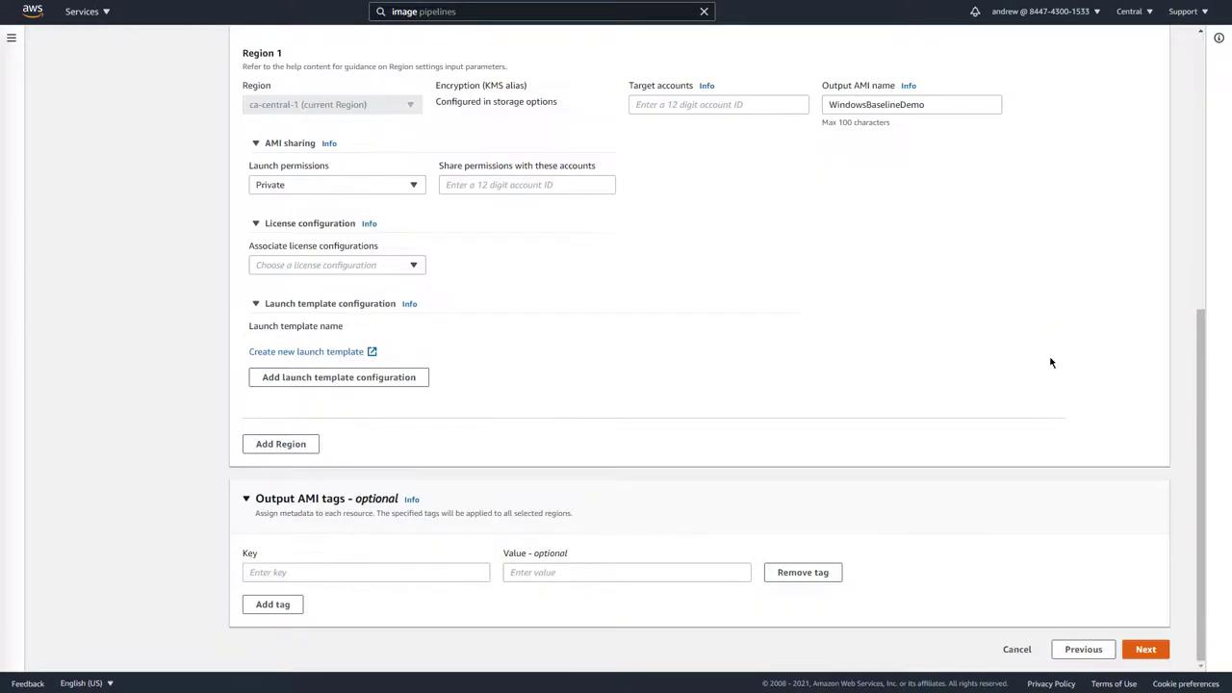
Proceed to the review, check the pipeline, recipe, infrastructure and distribution settings, and create the pipeline
{"action": "left_click", "coordinate": [1146, 650]}
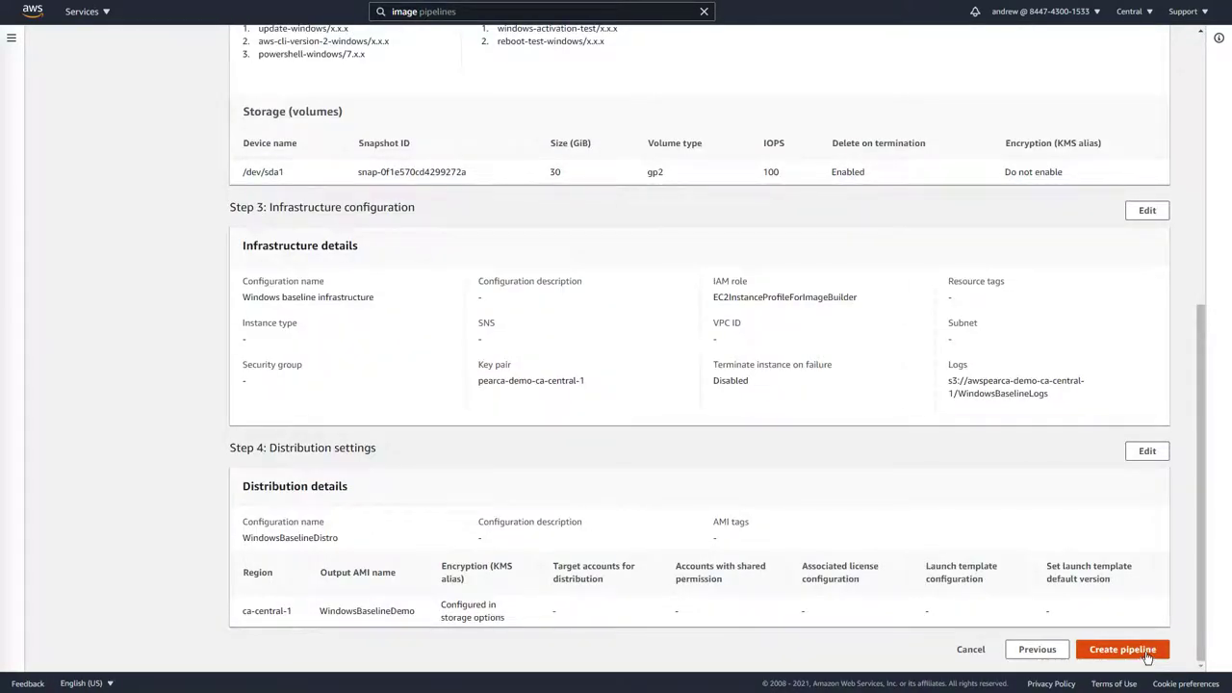
{"action": "scroll", "coordinate": [1181, 287], "scroll_direction": "up", "scroll_amount": 4}
{"action": "scroll", "coordinate": [1181, 287], "scroll_direction": "up", "scroll_amount": 2}
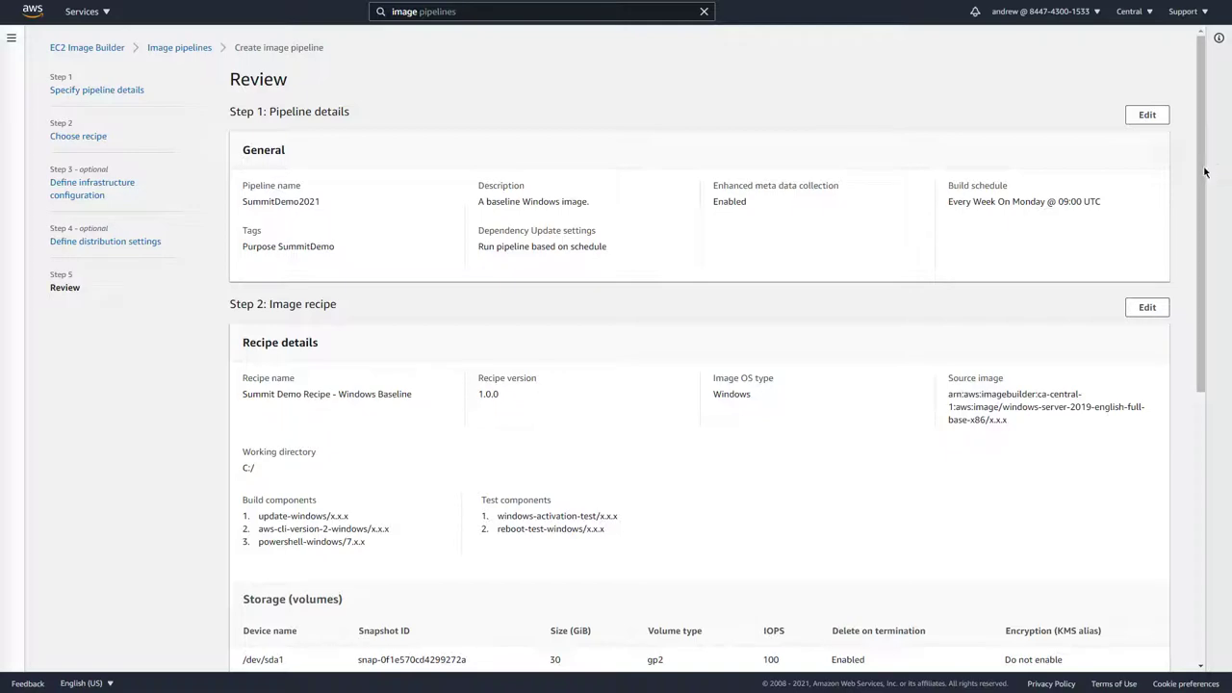
{"action": "left_click_drag", "start_coordinate": [1203, 169], "coordinate": [1190, 258]}
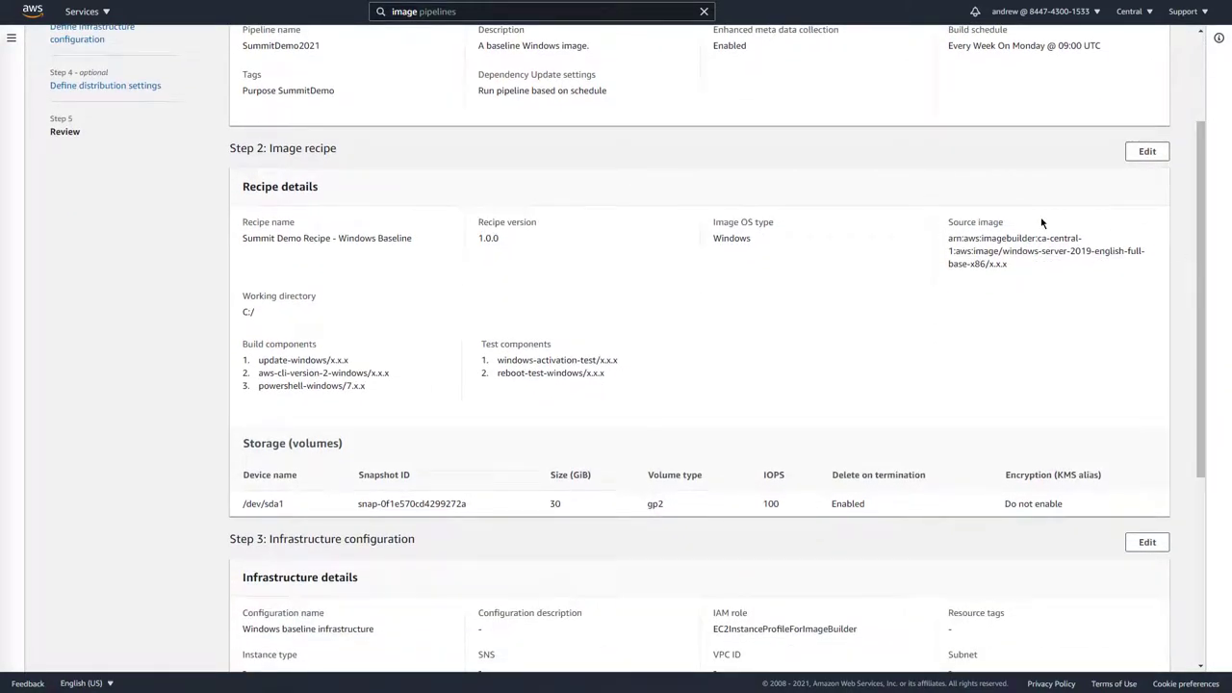
{"action": "left_click_drag", "start_coordinate": [1201, 235], "coordinate": [1187, 470]}
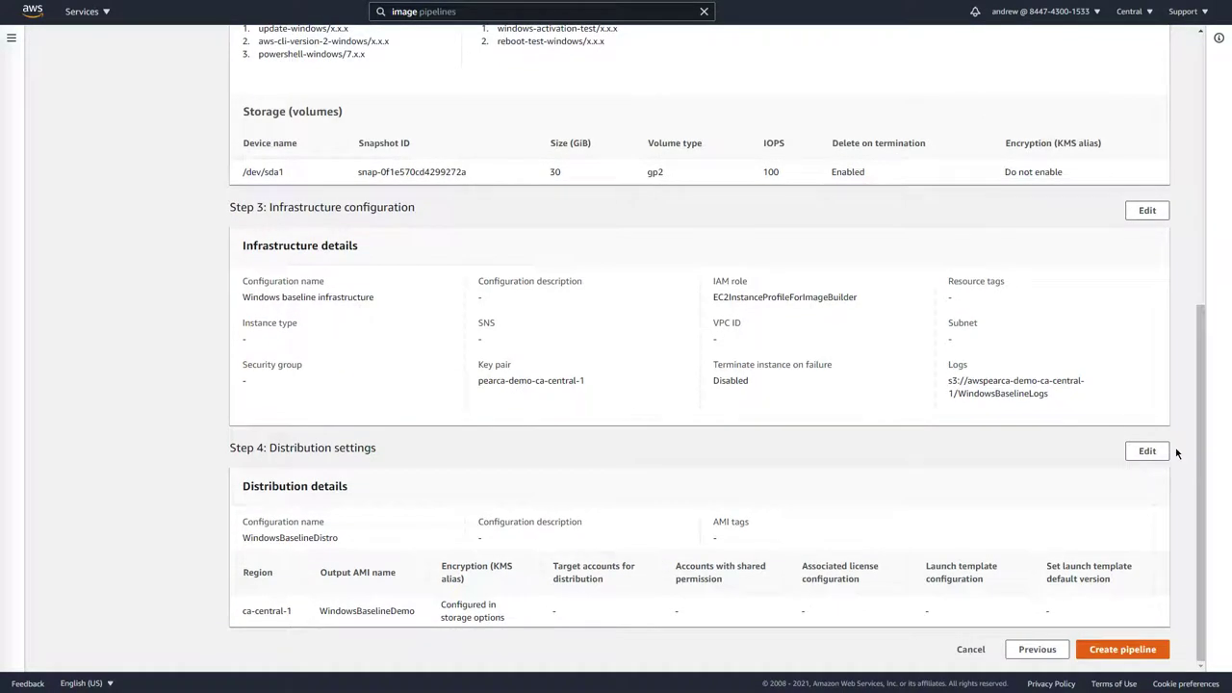
{"action": "left_click", "coordinate": [1137, 650]}
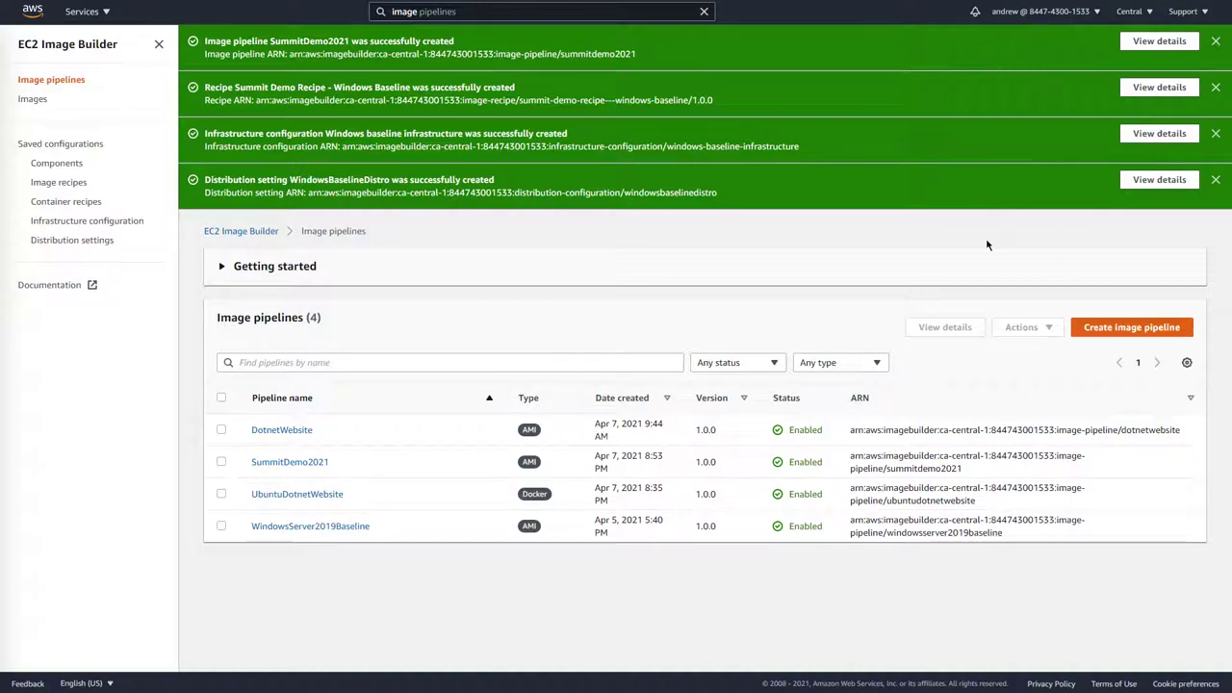
Open the SummitDemo2021 pipeline and run it
{"action": "left_click", "coordinate": [308, 465]}
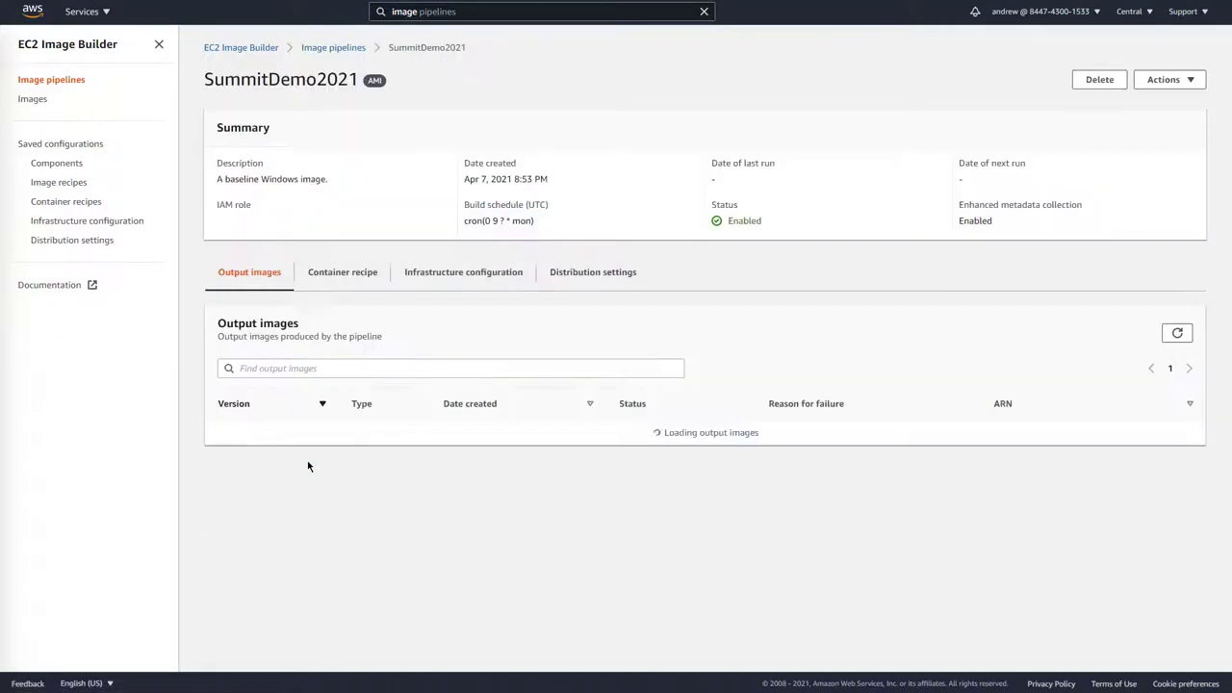
{"action": "left_click", "coordinate": [1176, 80]}
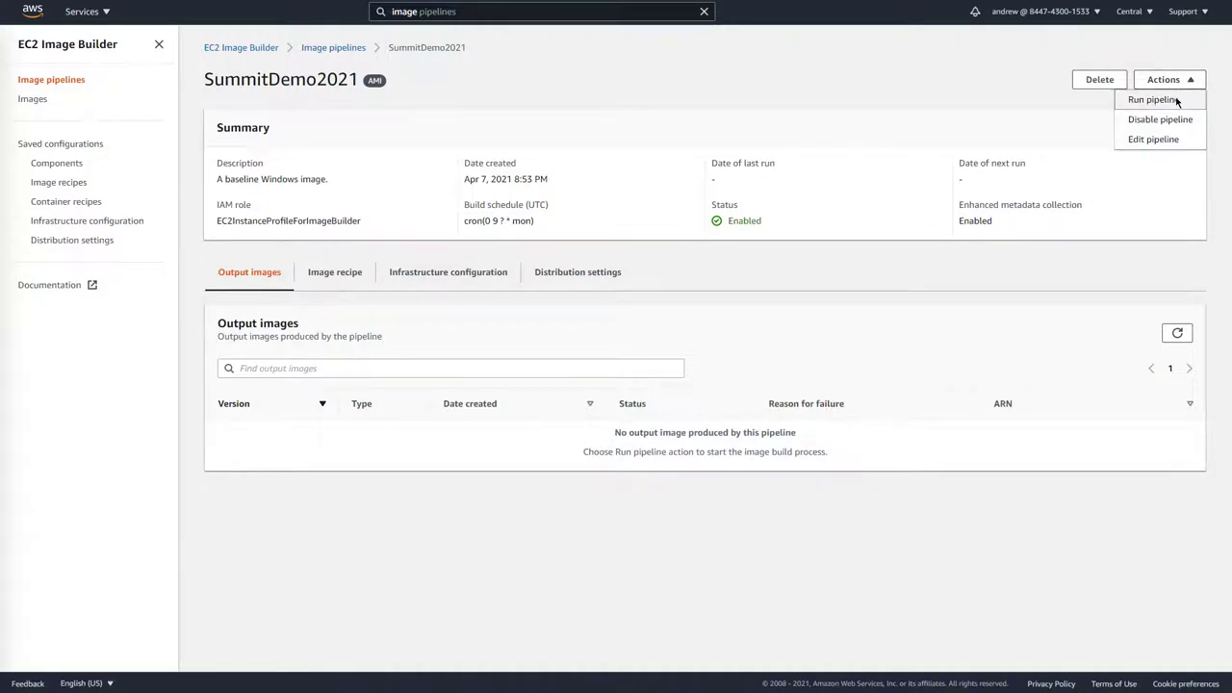
{"action": "left_click", "coordinate": [1174, 101]}
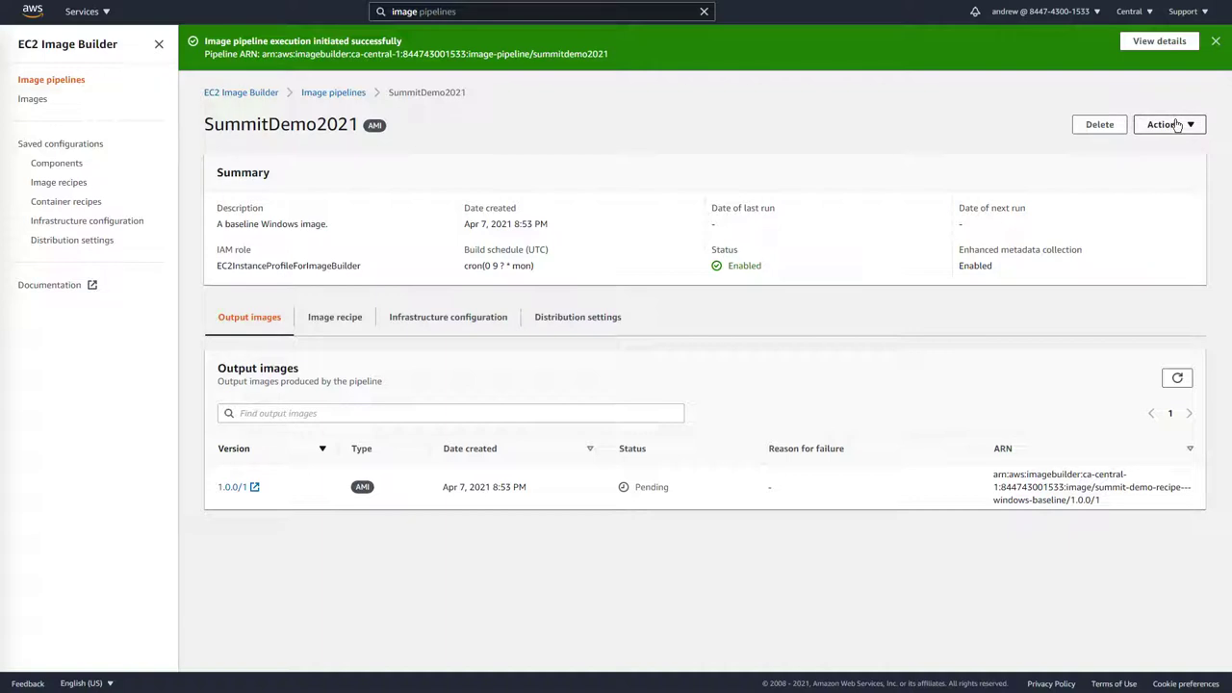
Check the build status of the pipeline's output image
{"action": "left_click", "coordinate": [1176, 126]}
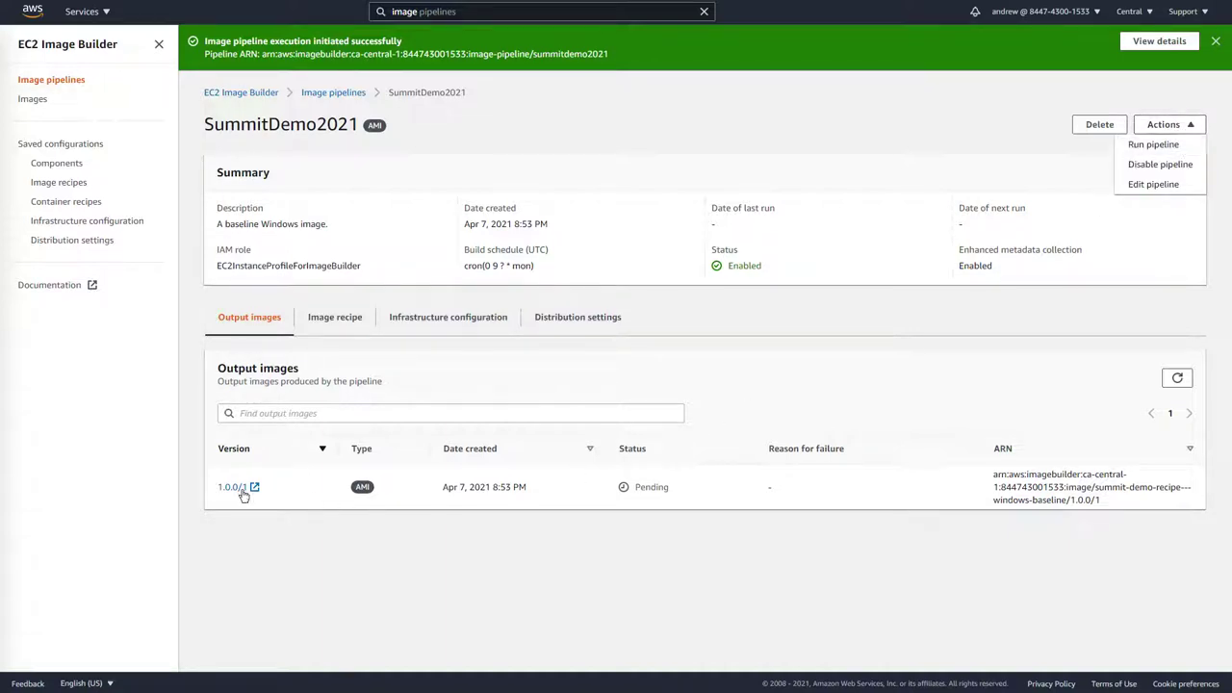
{"action": "left_click", "coordinate": [642, 487]}
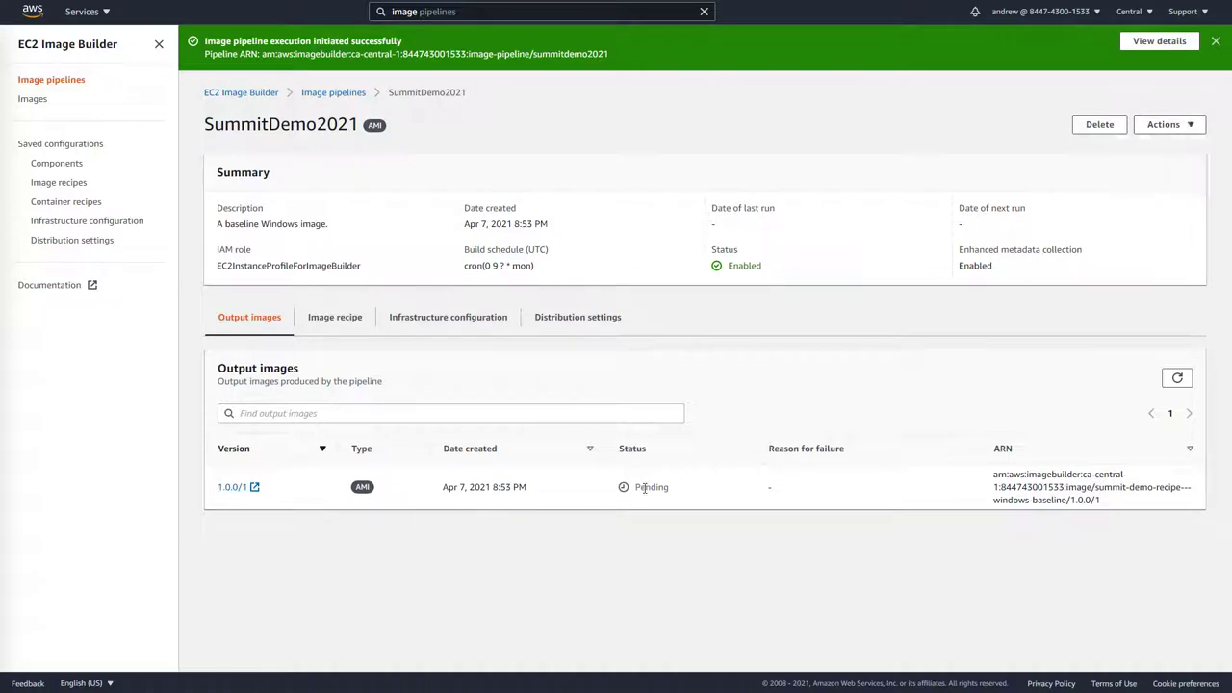
{"action": "left_click_drag", "start_coordinate": [635, 487], "coordinate": [742, 487]}
{"action": "left_click", "coordinate": [872, 487]}
Return to the image pipelines list and start a new pipeline named DotnetWebsiteDemo
{"action": "left_click", "coordinate": [337, 93]}
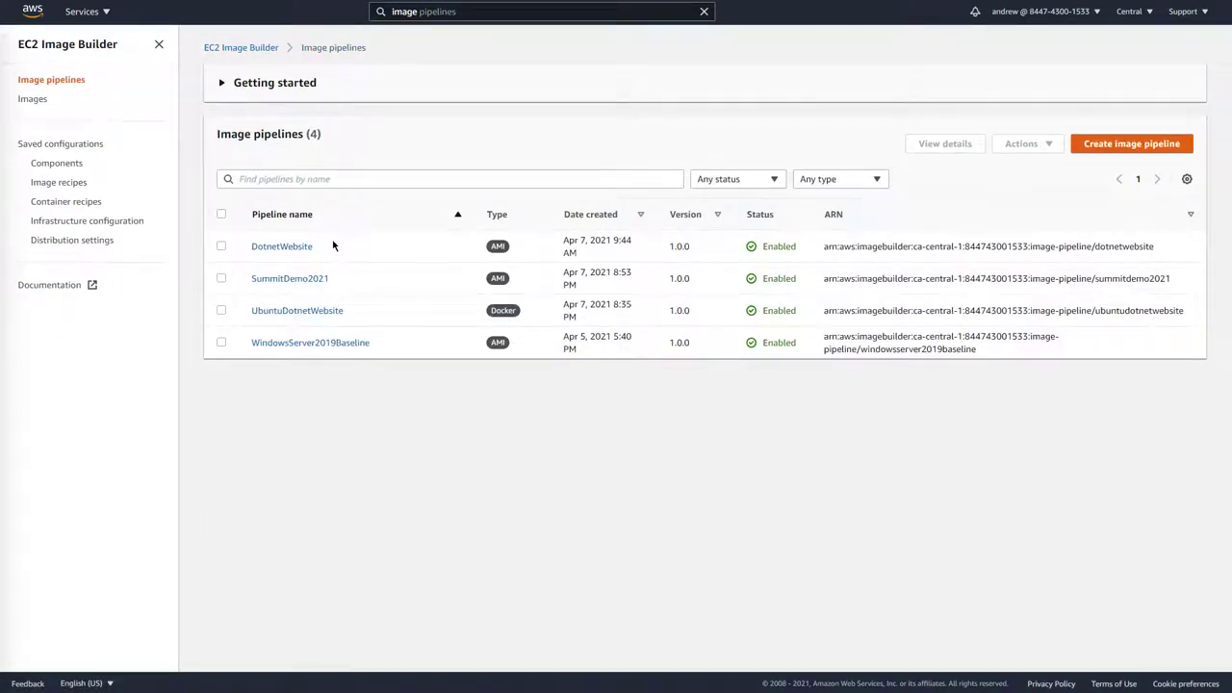
{"action": "left_click_drag", "start_coordinate": [331, 246], "coordinate": [255, 248]}
{"action": "left_click", "coordinate": [392, 255]}
{"action": "left_click", "coordinate": [1104, 155]}
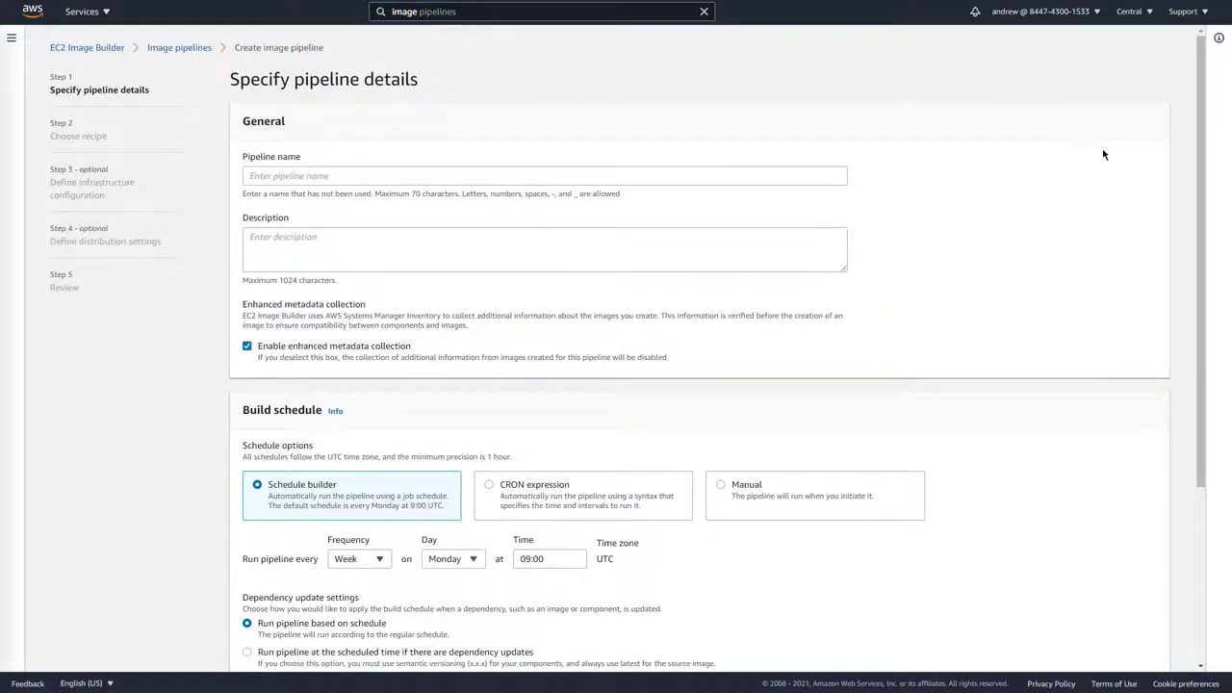
{"action": "left_click", "coordinate": [784, 177]}
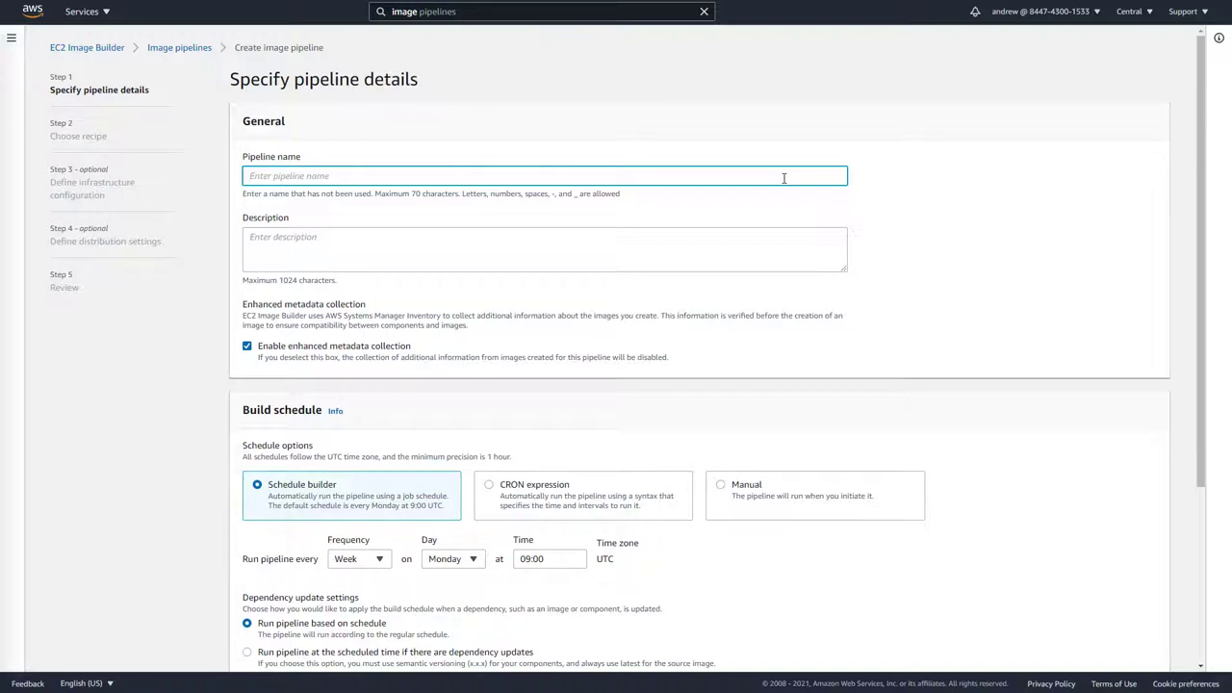
{"action": "type", "text": "DotnetWebsiteDemo"}
{"action": "key", "text": "Tab"}
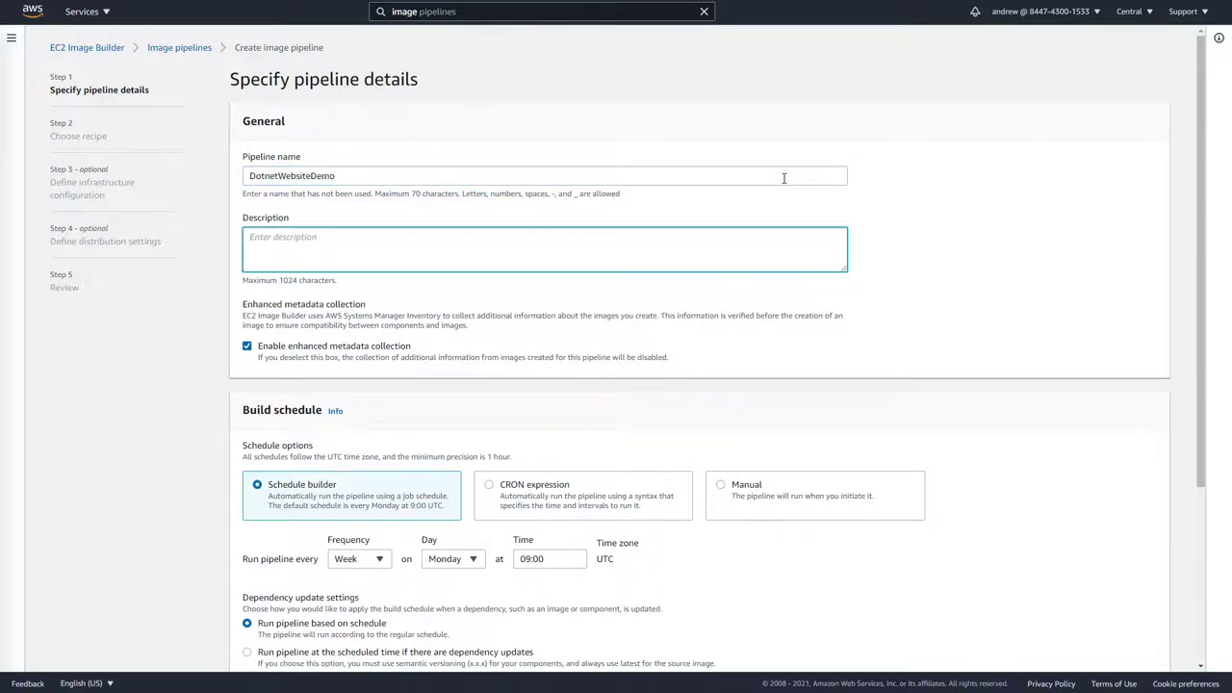
Set the weekly Monday build time to 11:00 UTC and run the pipeline at the scheduled time only if there are dependency updates
{"action": "left_click", "coordinate": [530, 560]}
{"action": "key", "text": "BackSpace"}
{"action": "key", "text": "BackSpace"}
{"action": "type", "text": "11"}
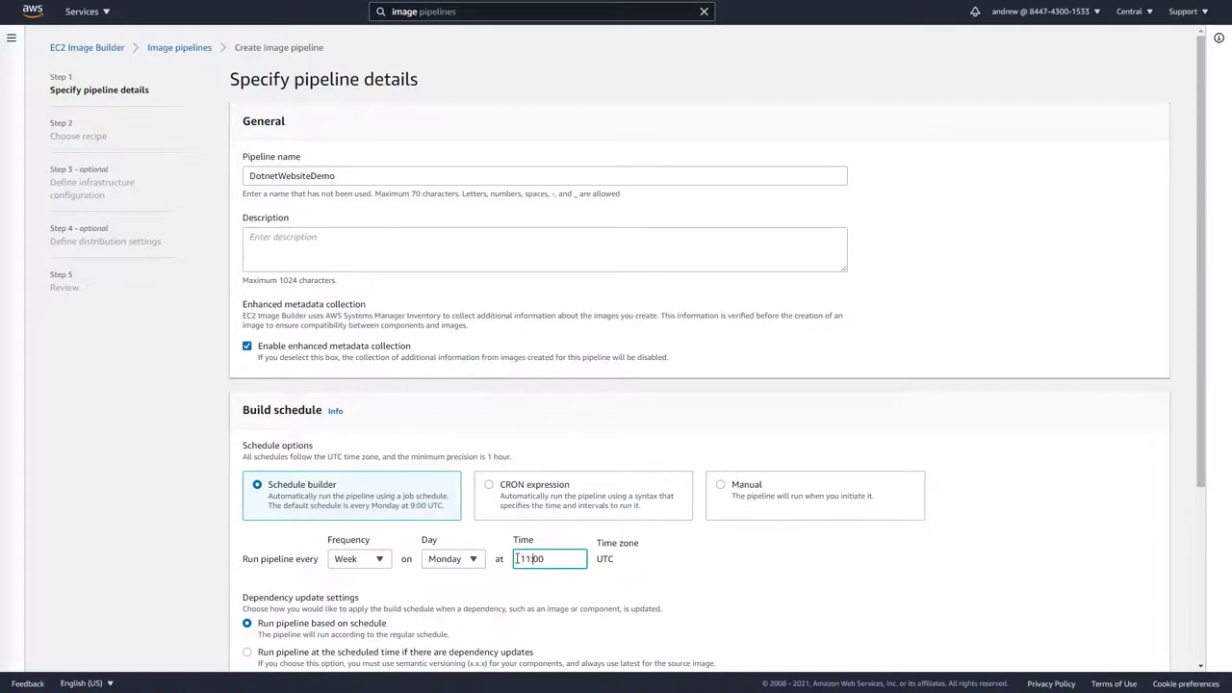
{"action": "left_click", "coordinate": [1058, 494]}
{"action": "scroll", "coordinate": [1057, 487], "scroll_direction": "down", "scroll_amount": 2}
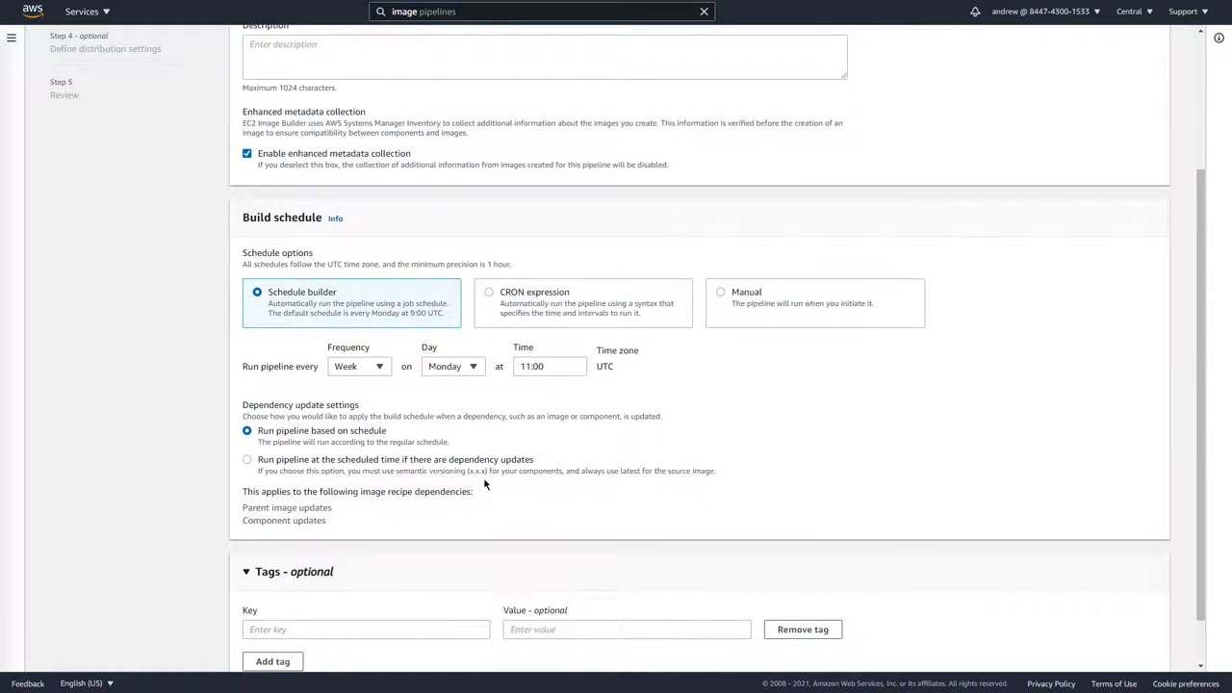
{"action": "left_click", "coordinate": [455, 466]}
{"action": "left_click_drag", "start_coordinate": [1199, 438], "coordinate": [1196, 541]}
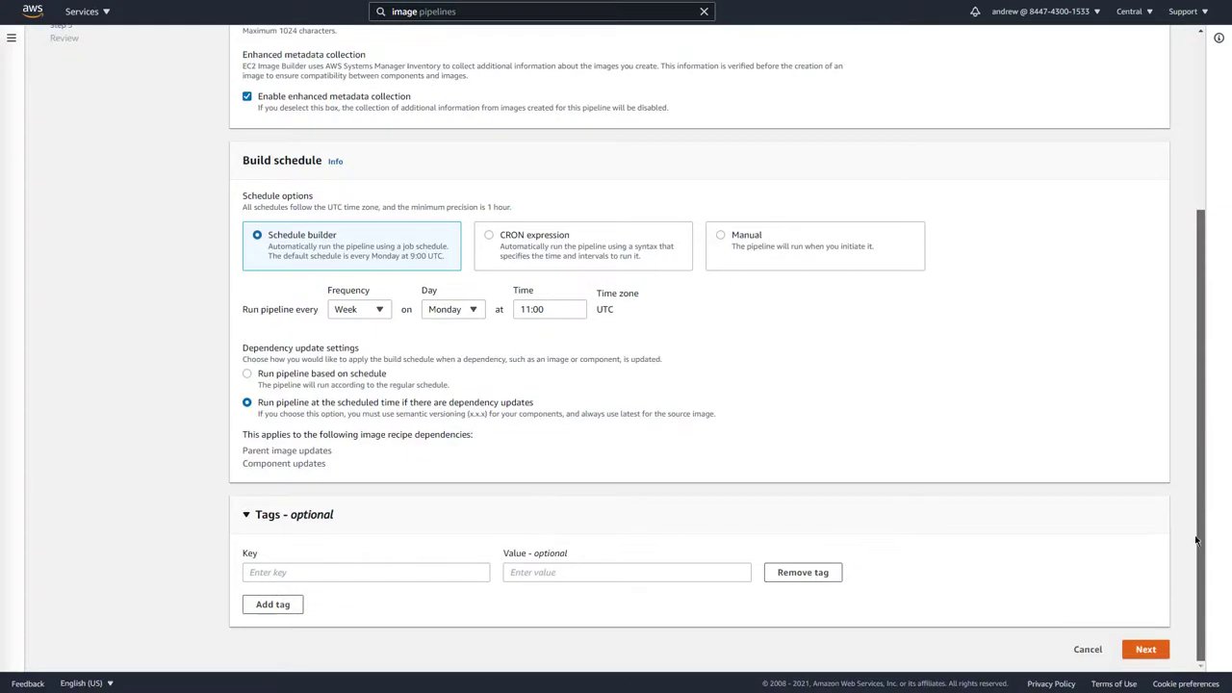
Proceed to the recipe settings and create a new AMI recipe named DotnetWebsiteDemo with version 1.0.0
{"action": "left_click", "coordinate": [1147, 649]}
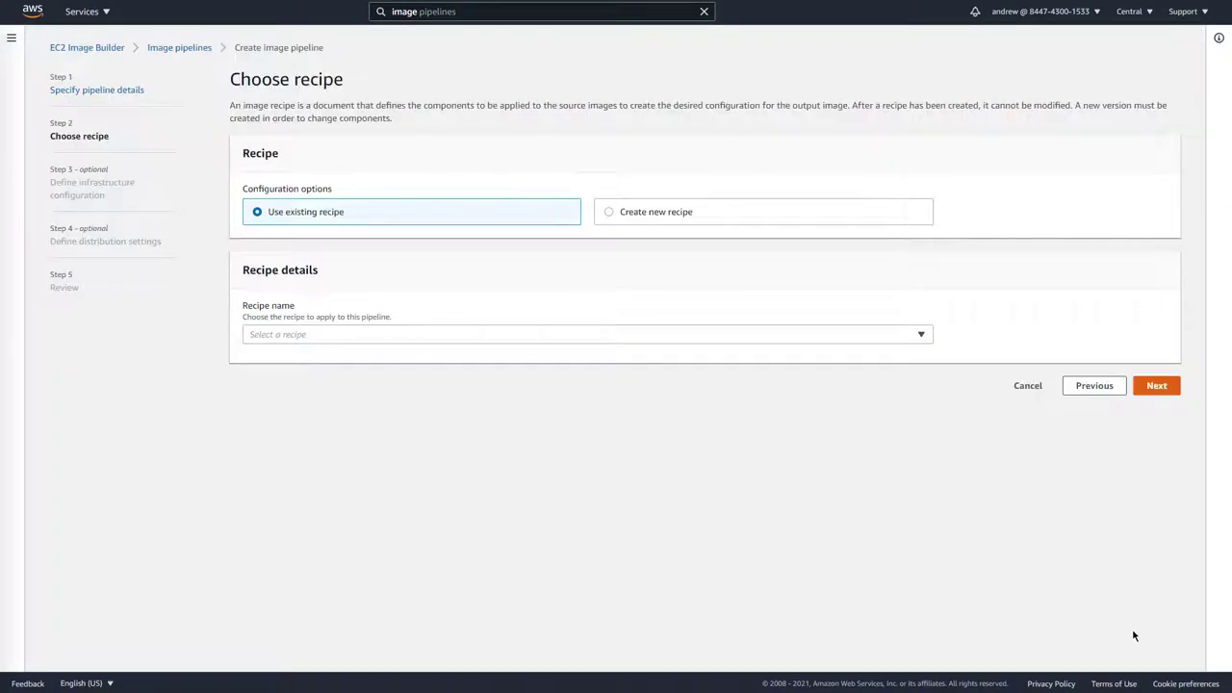
{"action": "left_click", "coordinate": [609, 216]}
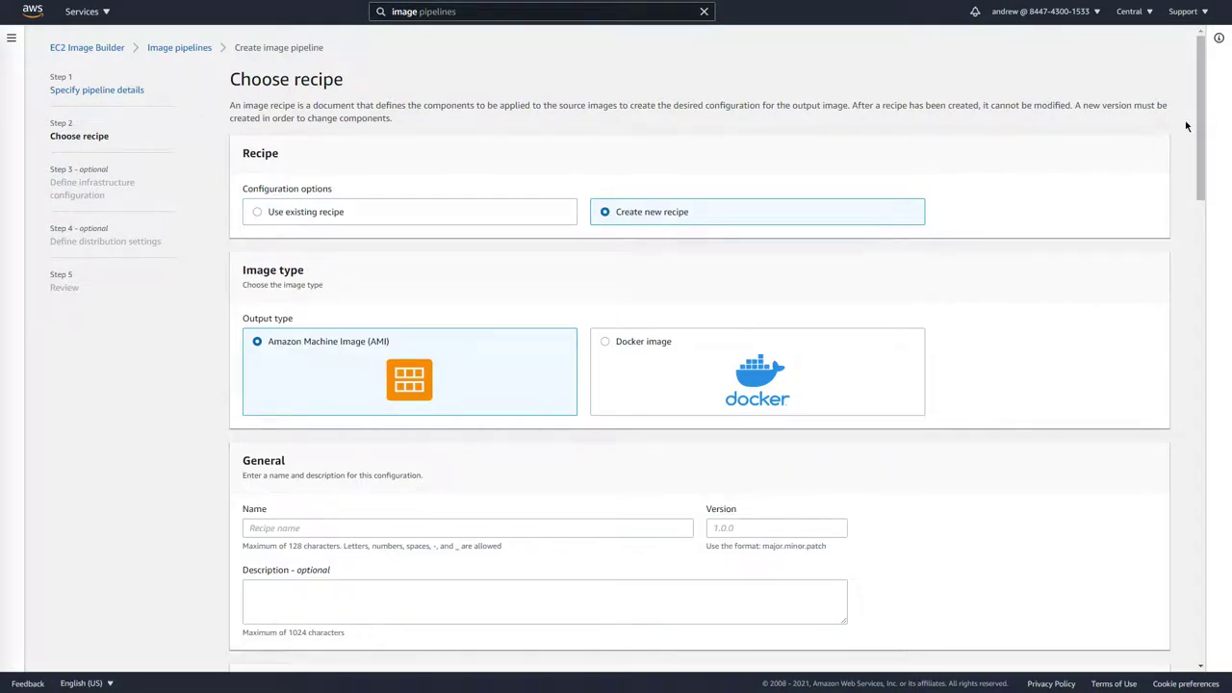
{"action": "left_click_drag", "start_coordinate": [1196, 126], "coordinate": [1196, 185]}
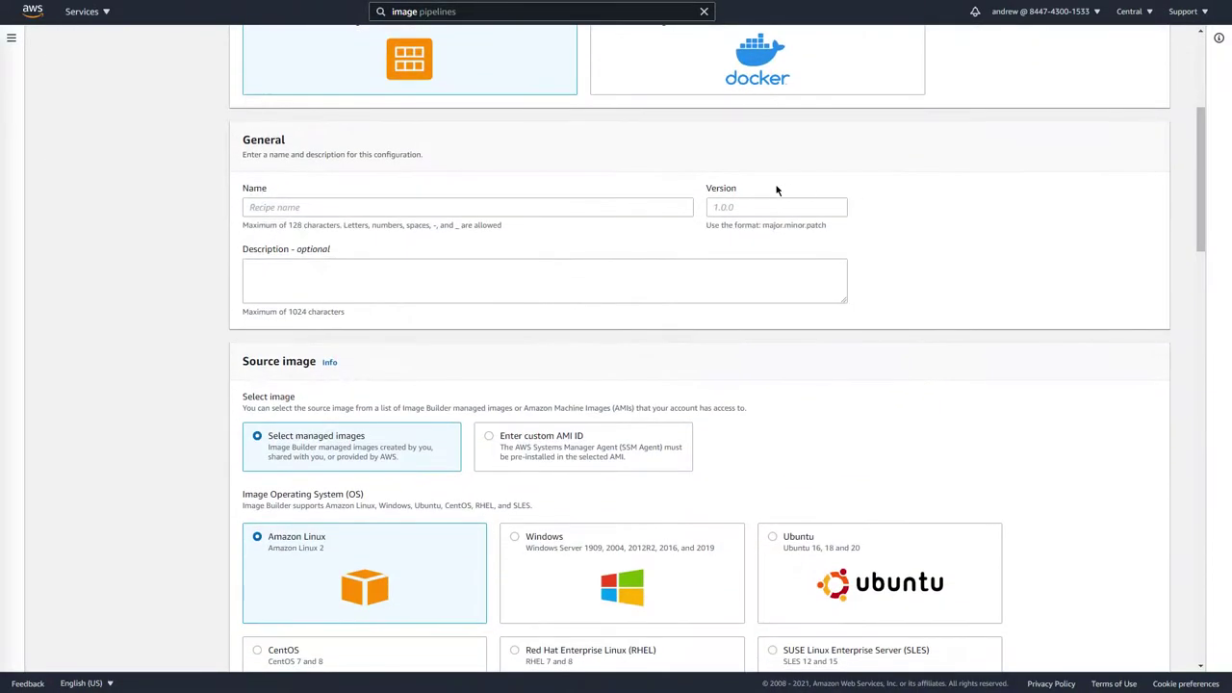
{"action": "left_click", "coordinate": [631, 206]}
{"action": "type", "text": "Dotn"}
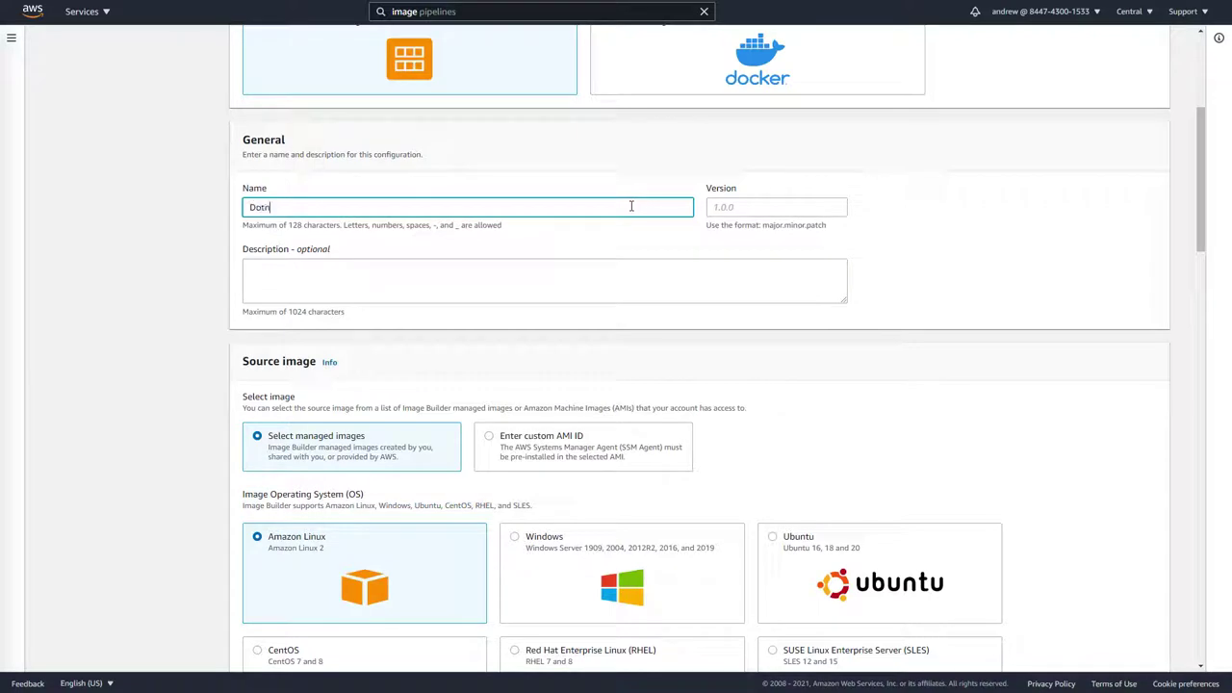
{"action": "type", "text": "etWebsiteDemo"}
{"action": "key", "text": "Tab"}
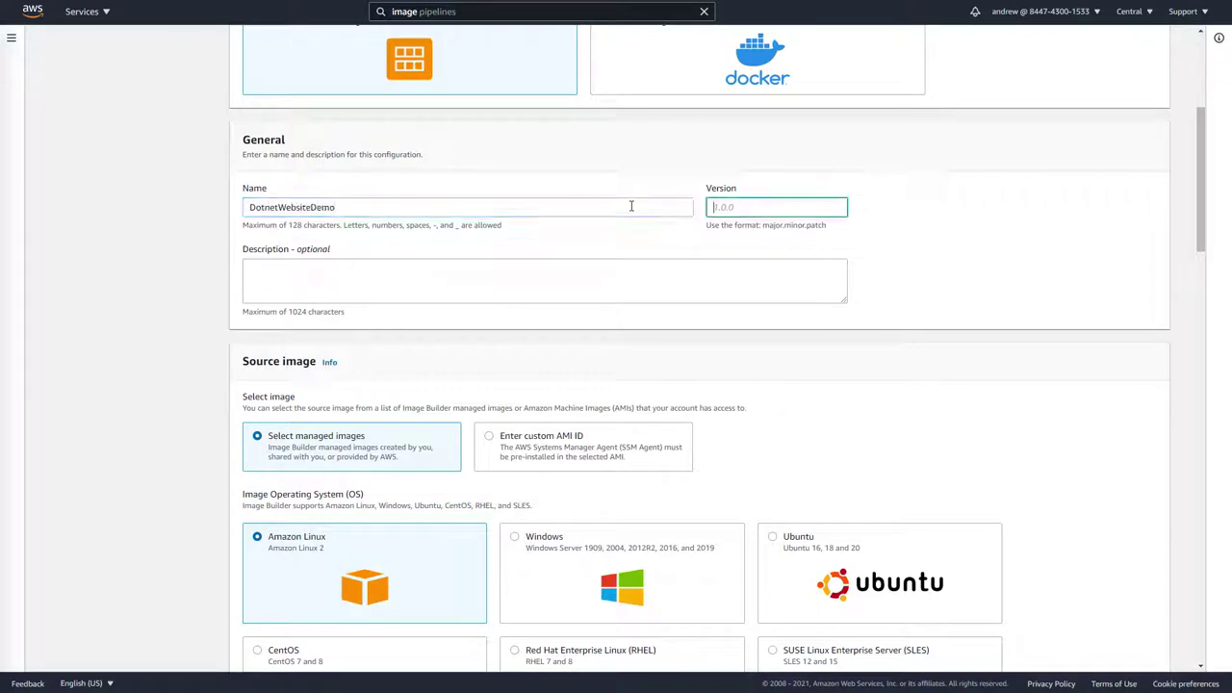
{"action": "type", "text": "1.0.0"}
Set the recipe's source image to the self-owned Windows image WindowsServer2019Baseline
{"action": "scroll", "coordinate": [1068, 215], "scroll_direction": "down", "scroll_amount": 4}
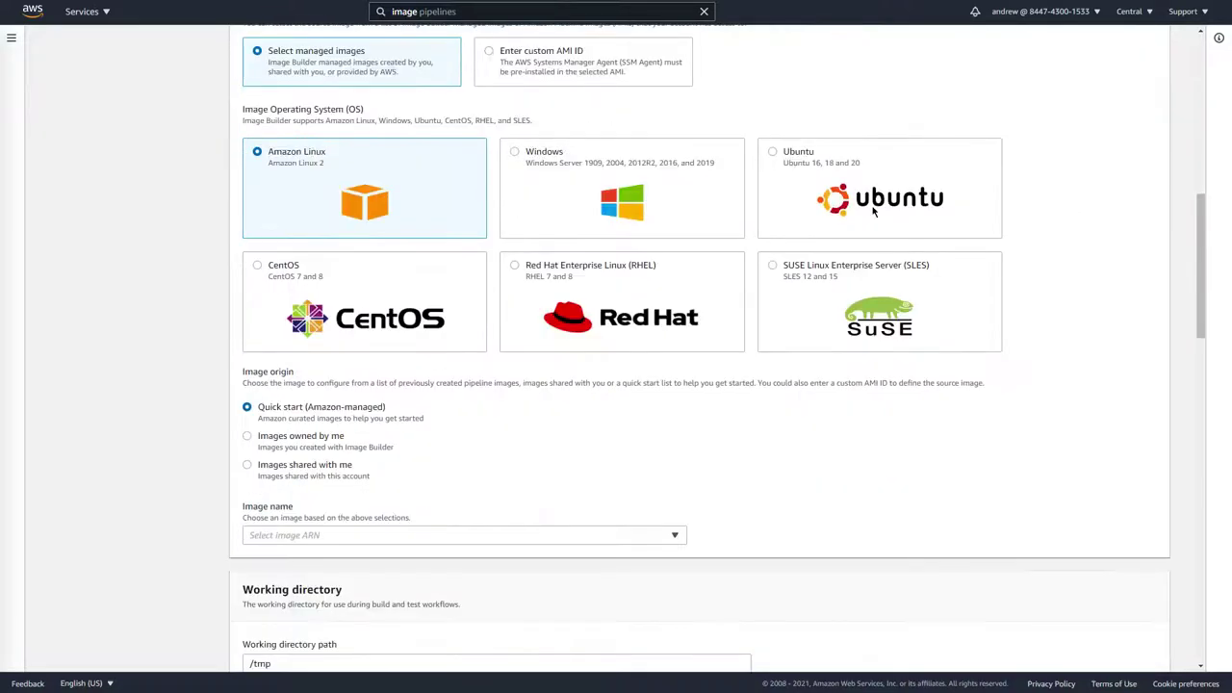
{"action": "left_click", "coordinate": [517, 156]}
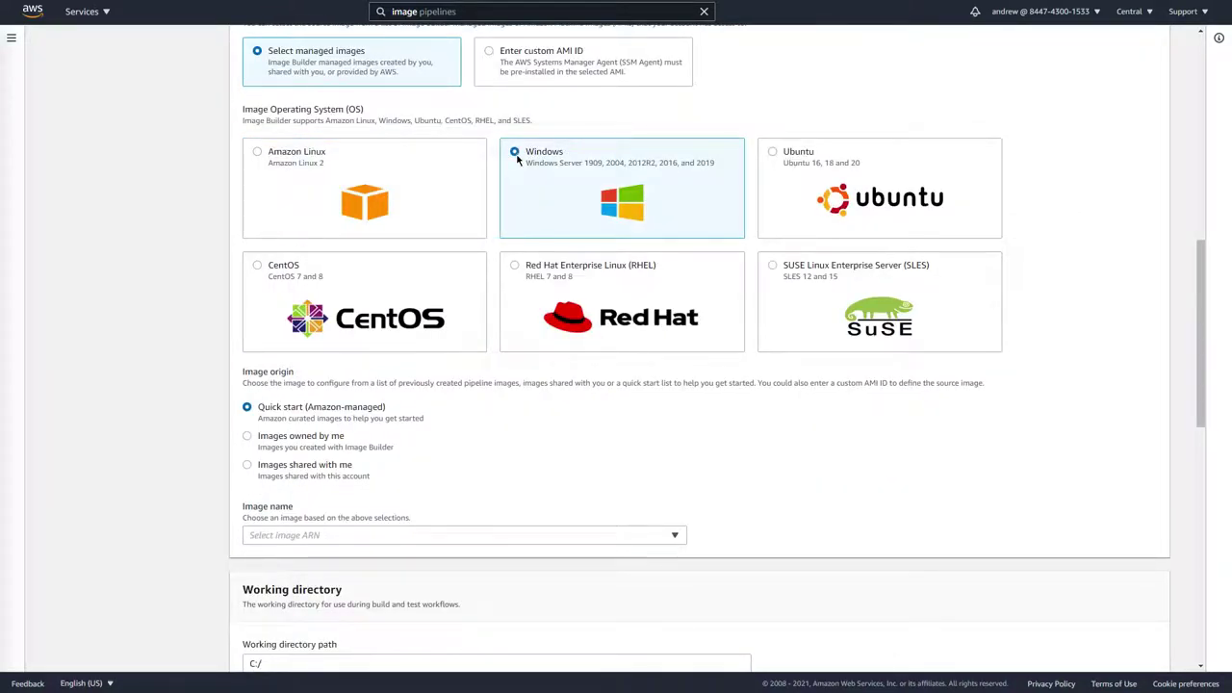
{"action": "scroll", "coordinate": [513, 166], "scroll_direction": "down", "scroll_amount": 2}
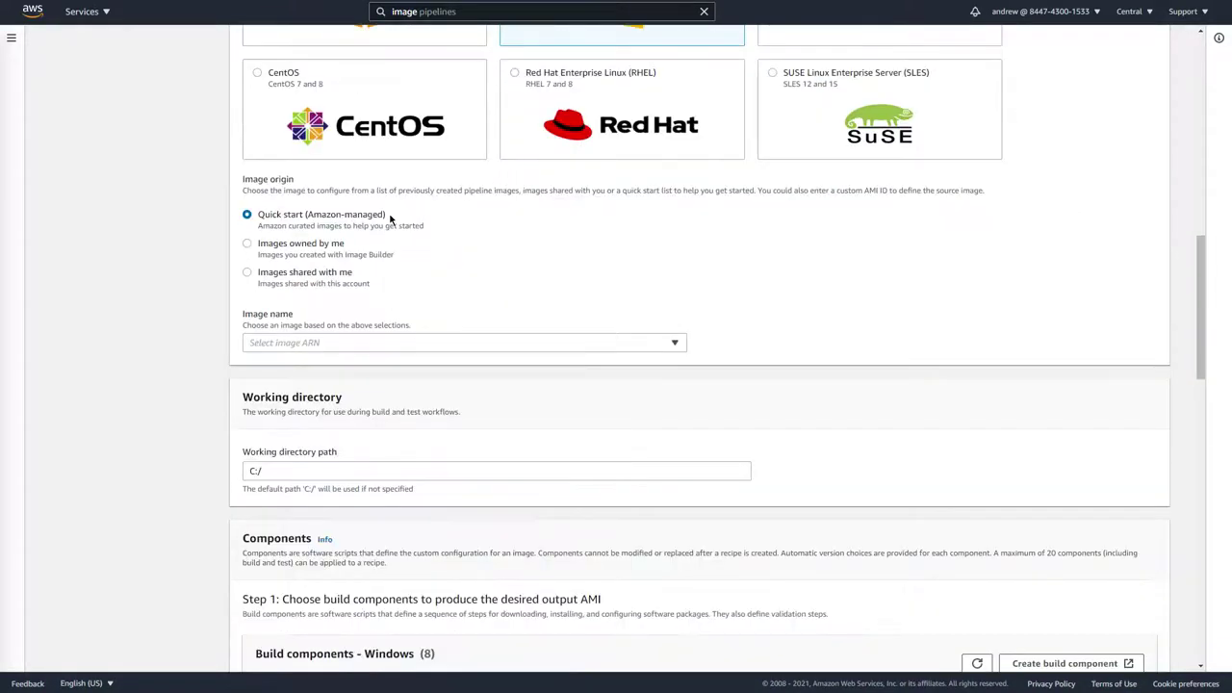
{"action": "left_click", "coordinate": [247, 244]}
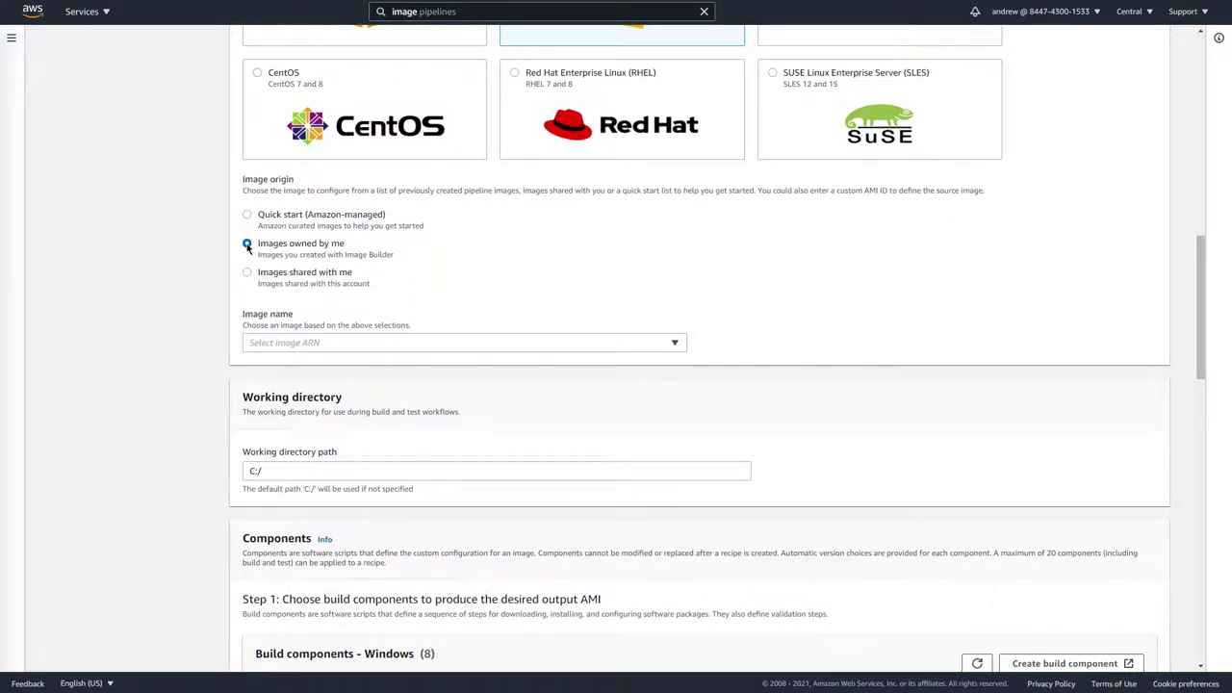
{"action": "left_click", "coordinate": [673, 344]}
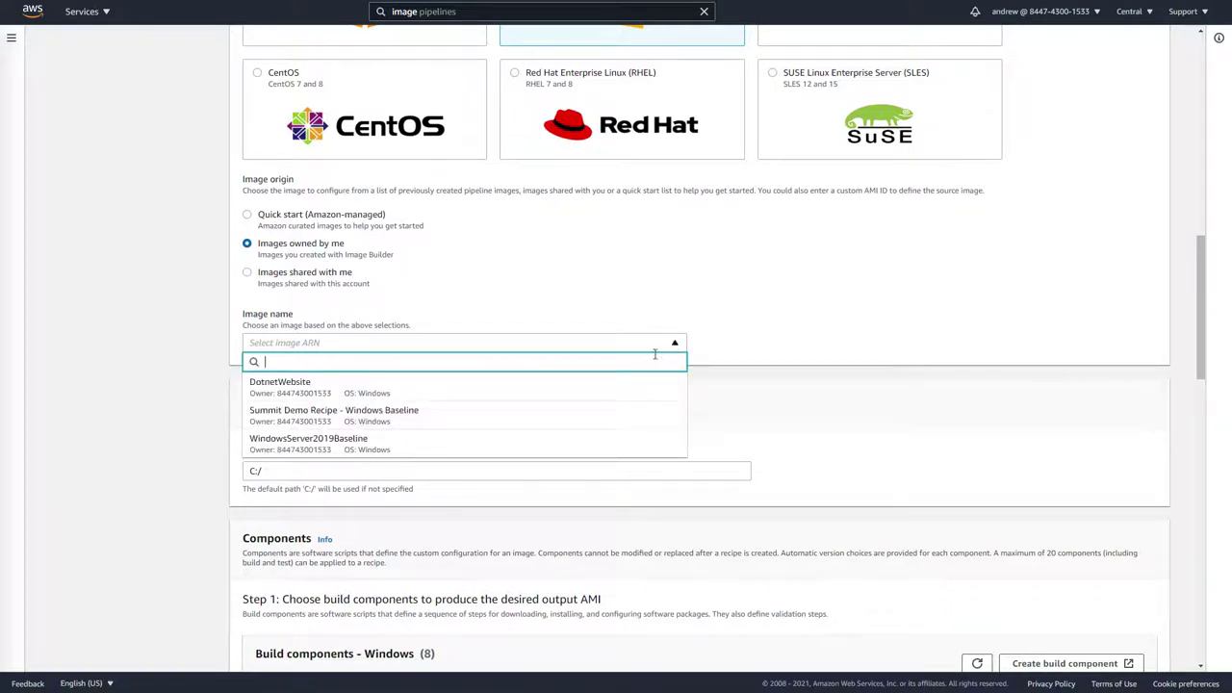
{"action": "left_click", "coordinate": [474, 450]}
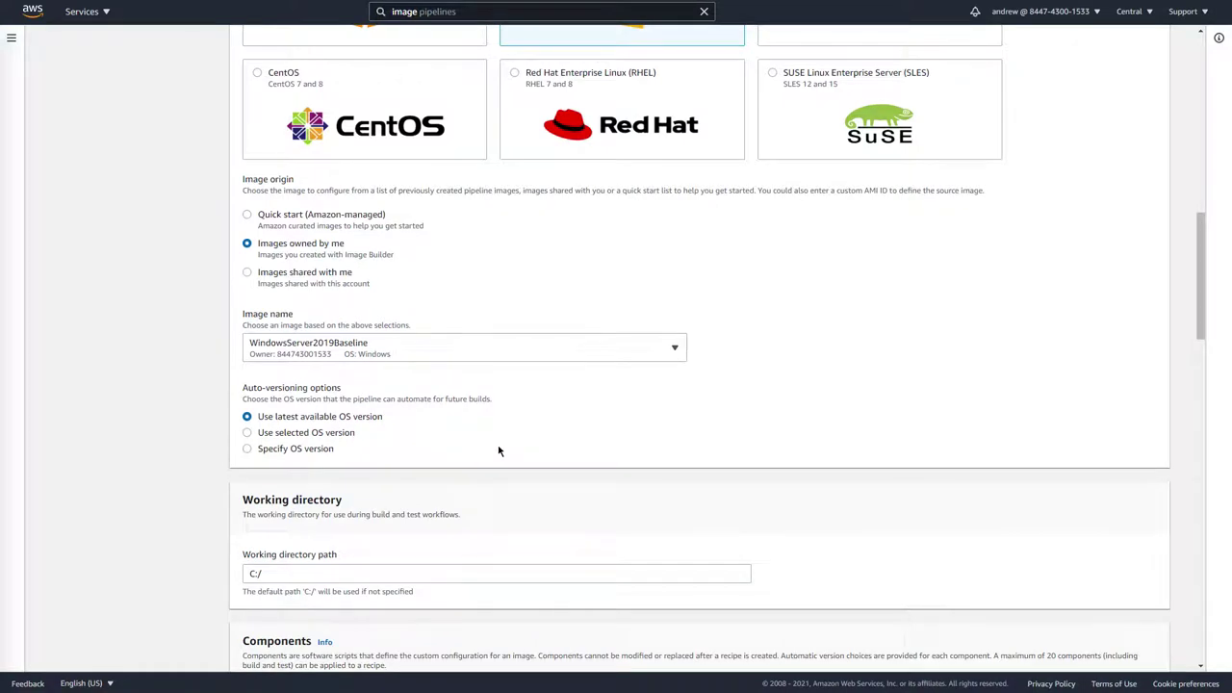
Check the versions offered for a selected OS version, and return auto-versioning to the latest available OS version
{"action": "left_click", "coordinate": [339, 433]}
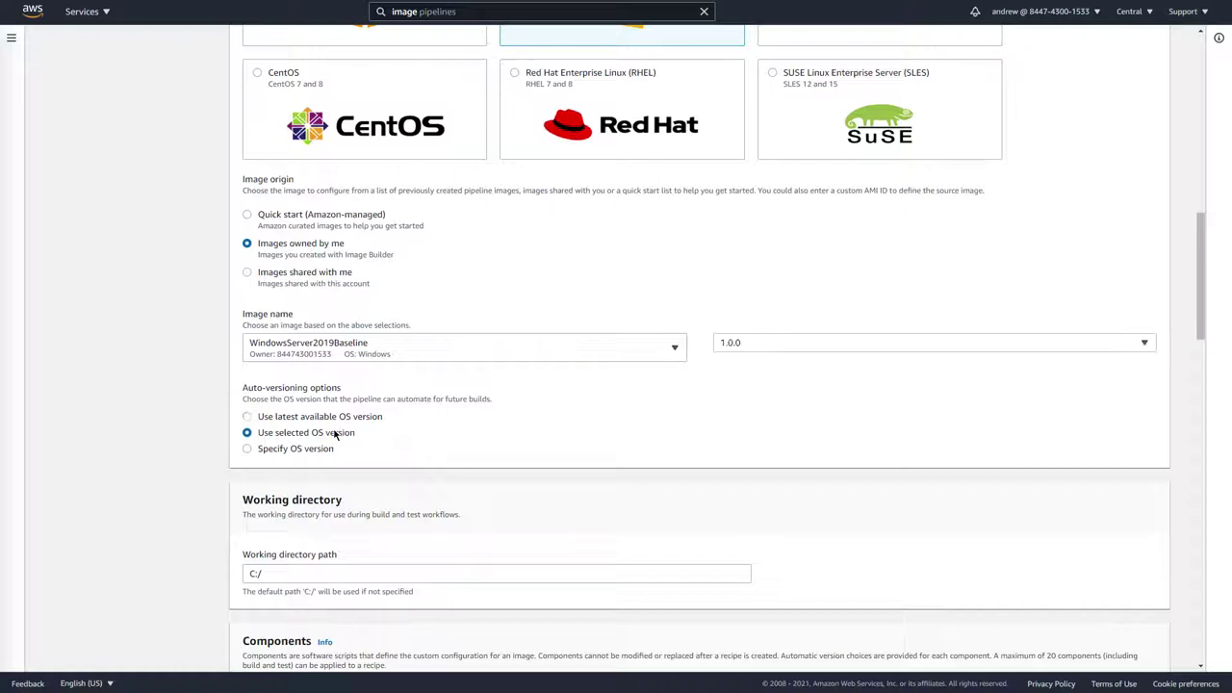
{"action": "left_click", "coordinate": [1133, 345]}
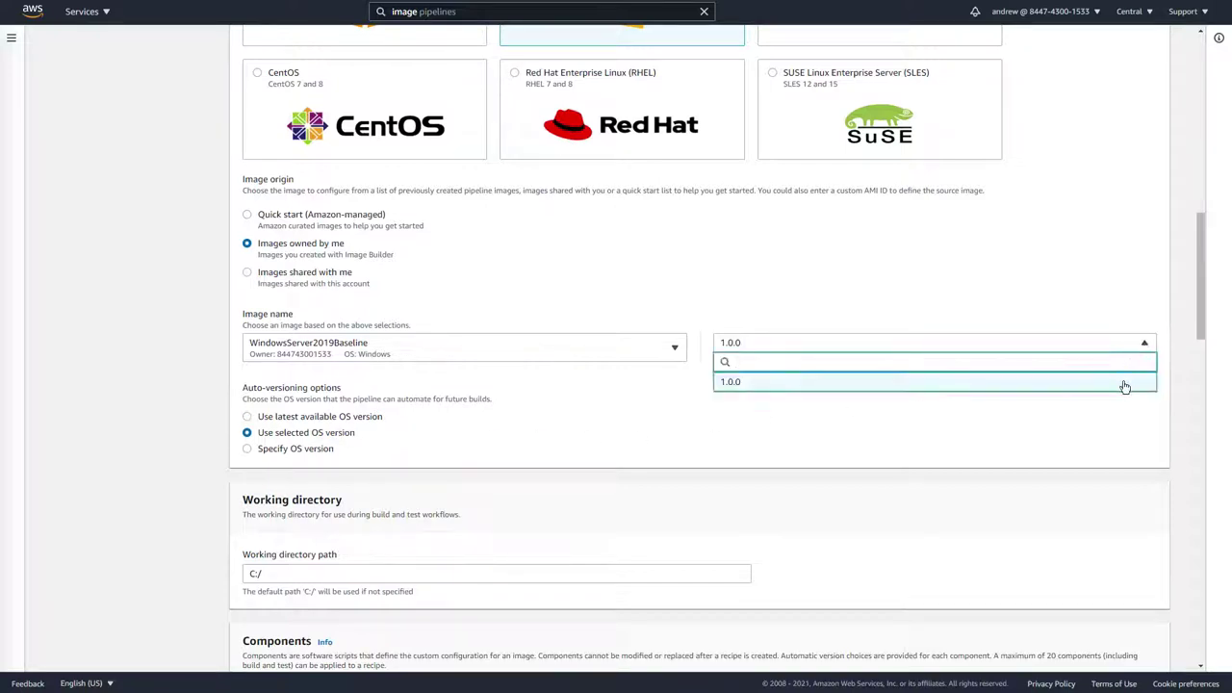
{"action": "left_click", "coordinate": [953, 431]}
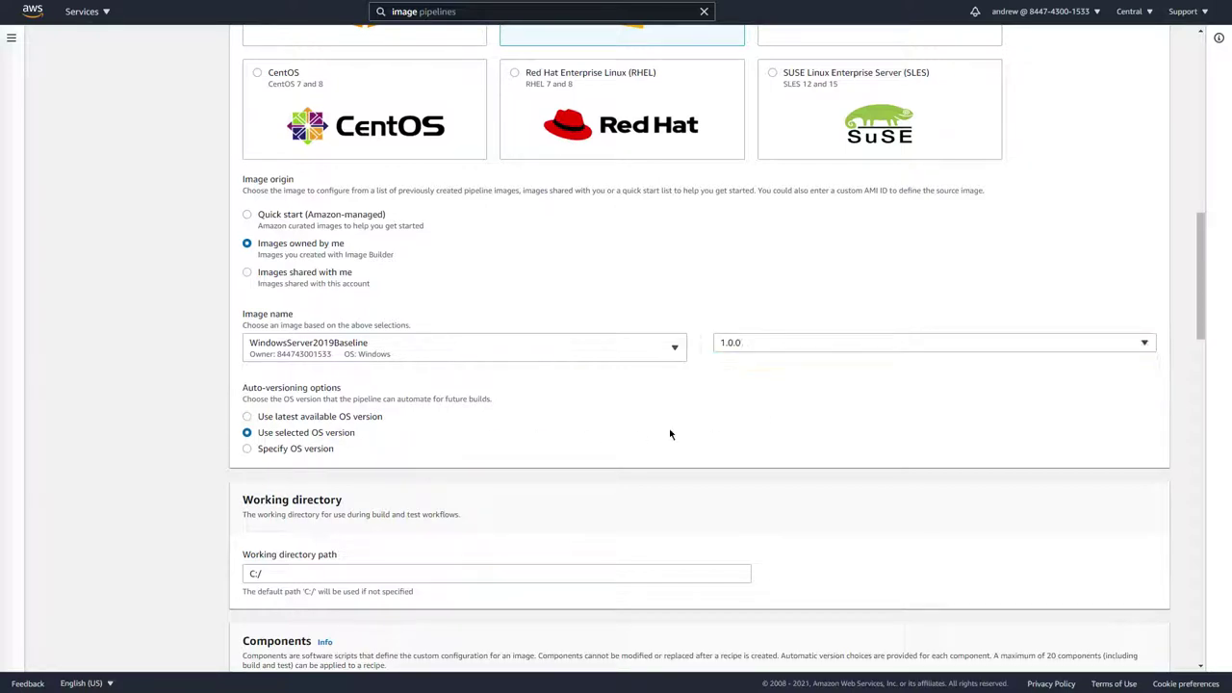
{"action": "left_click", "coordinate": [288, 418]}
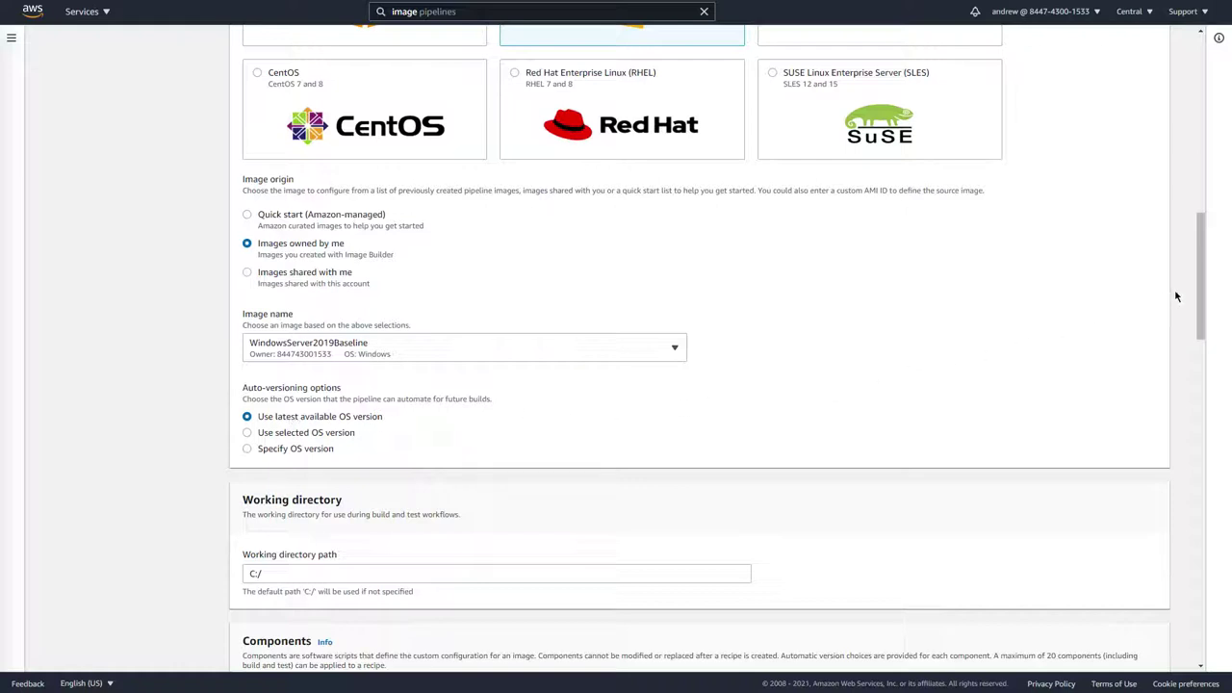
Search the Windows build components for dotnet and clear the search
{"action": "left_click_drag", "start_coordinate": [1198, 316], "coordinate": [1190, 403]}
{"action": "left_click", "coordinate": [468, 204]}
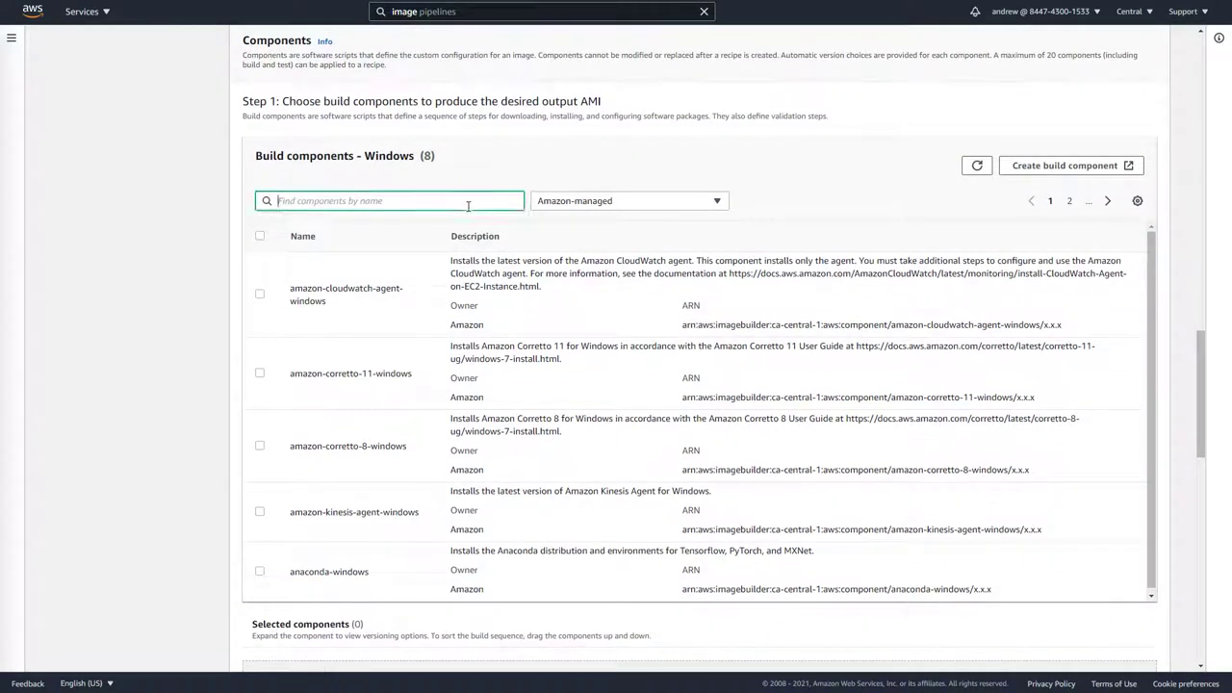
{"action": "type", "text": "dotnet"}
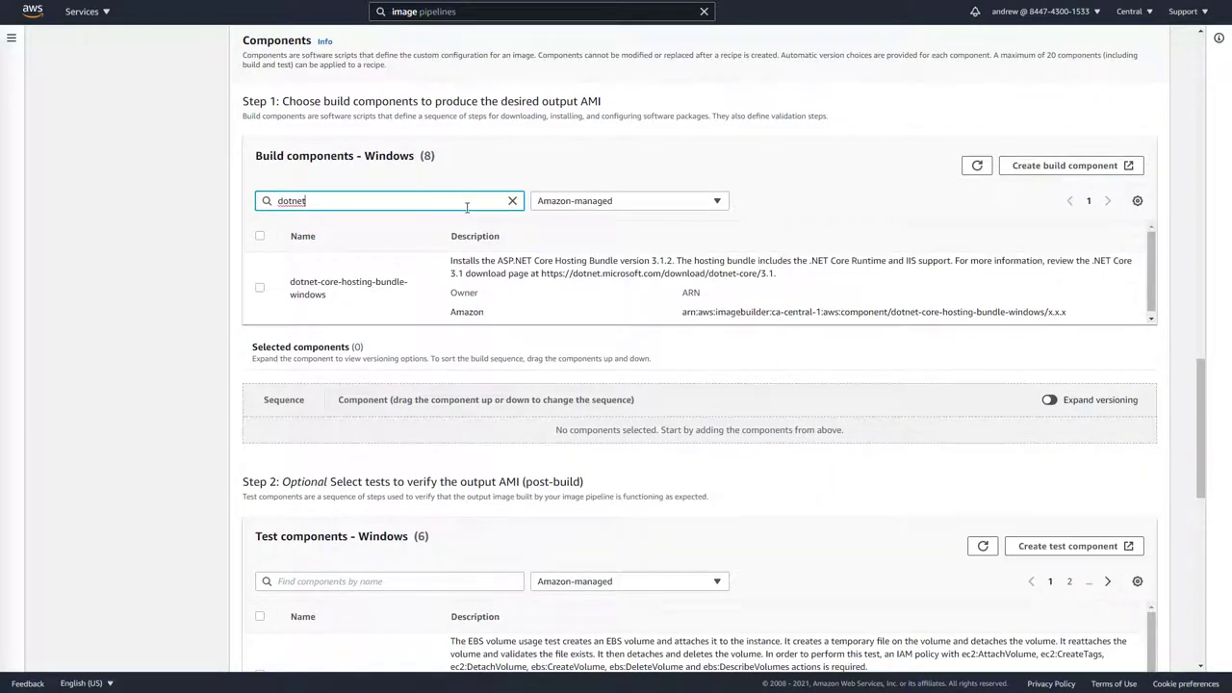
{"action": "key", "text": "ctrl+a"}
{"action": "key", "text": "BackSpace"}
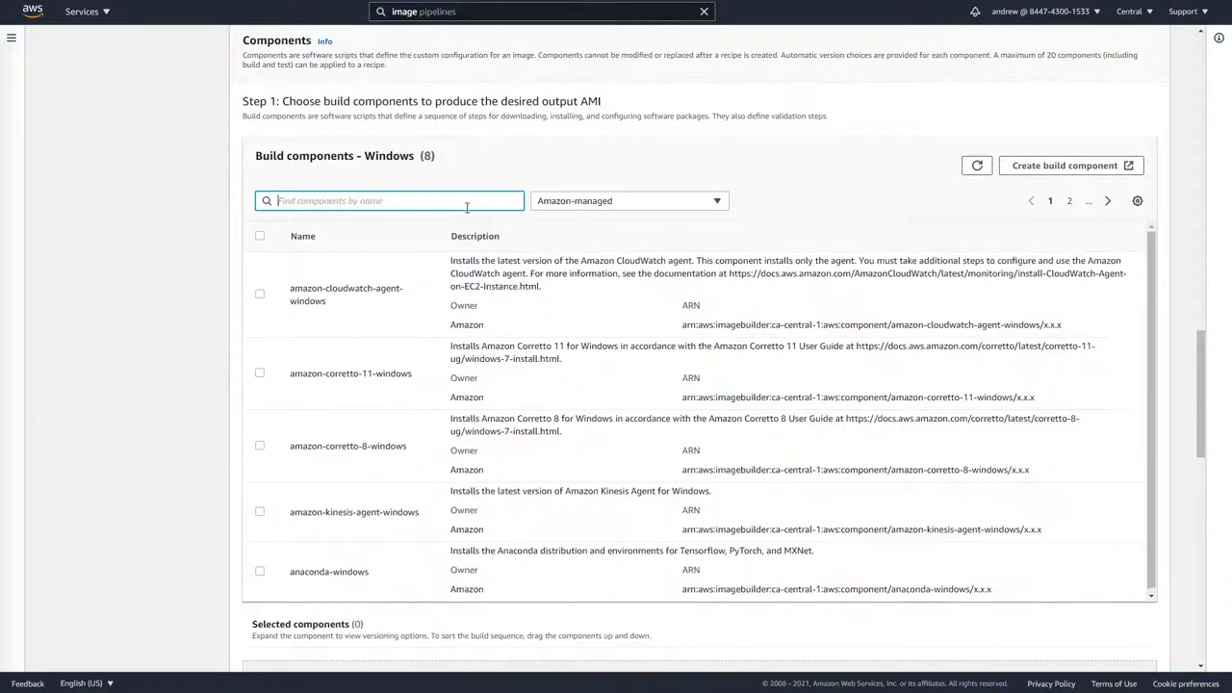
Refresh the Amazon-managed build components and add dotnet-runtime-windows, the .NET Runtime 5.0.0 component, to the recipe
{"action": "left_click", "coordinate": [977, 167]}
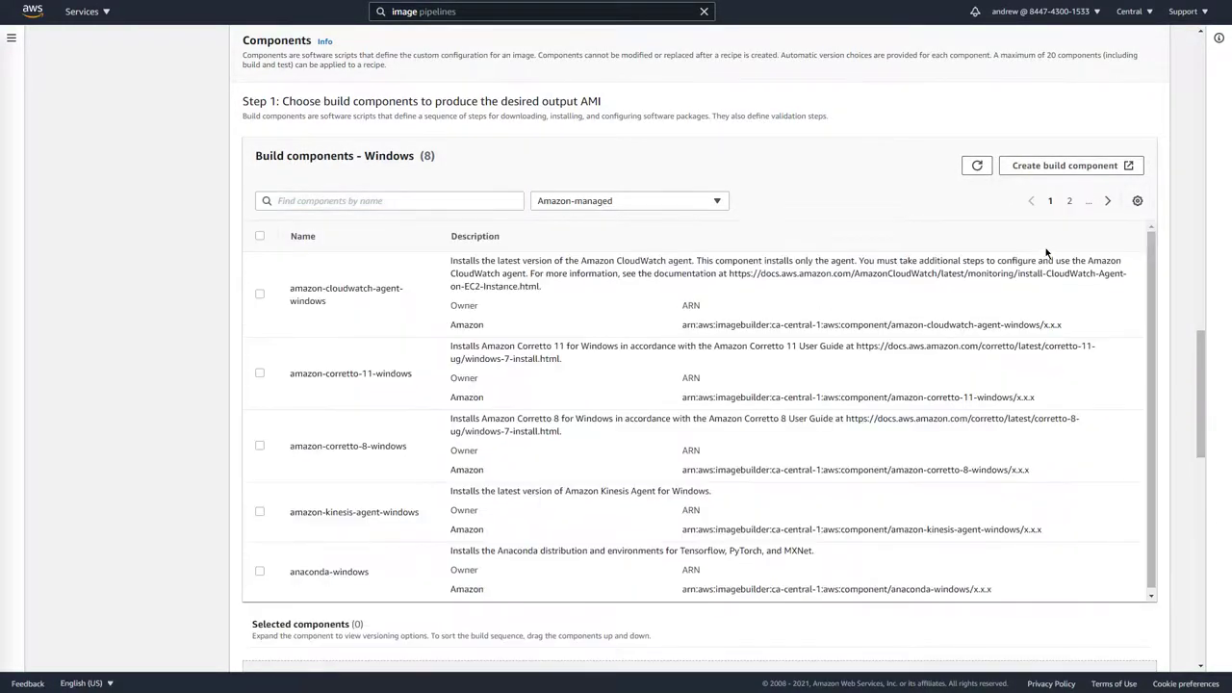
{"action": "left_click", "coordinate": [1107, 201]}
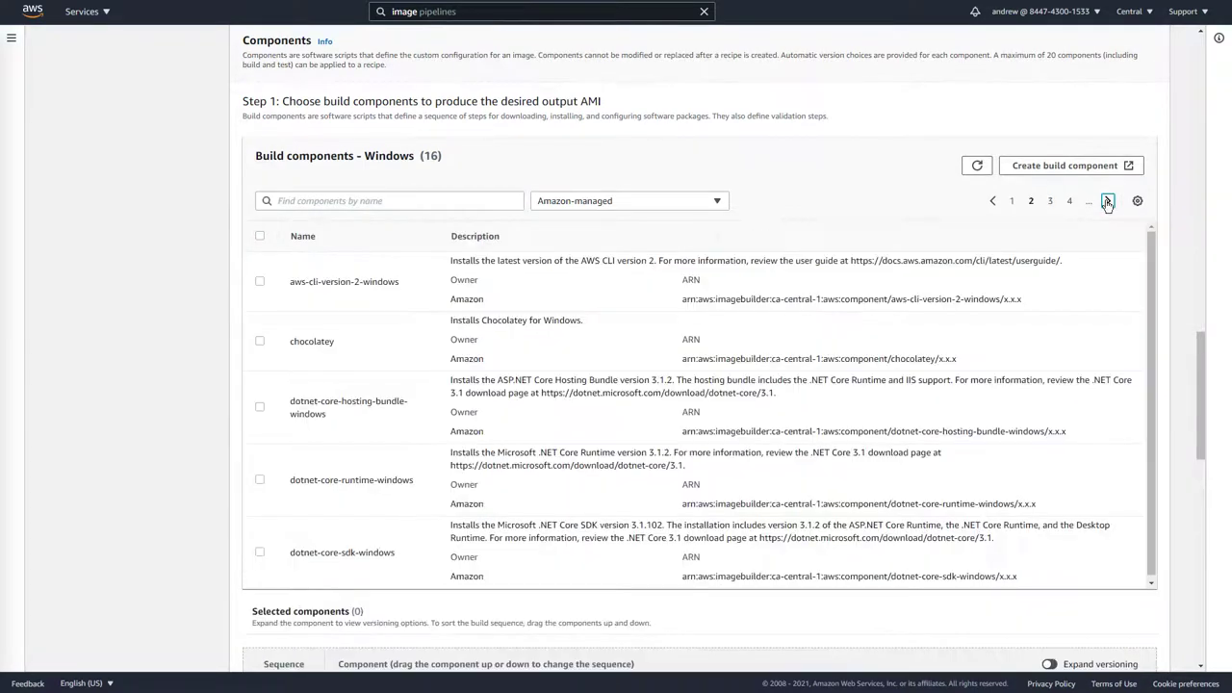
{"action": "left_click", "coordinate": [259, 480]}
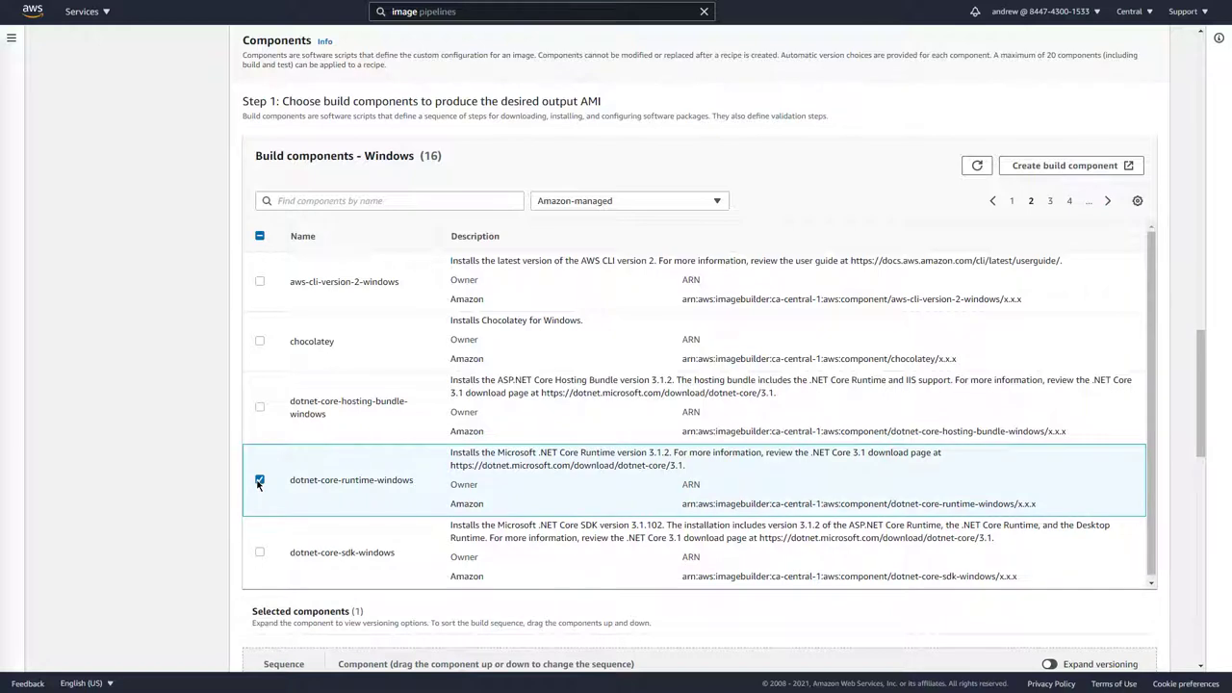
{"action": "left_click", "coordinate": [258, 482]}
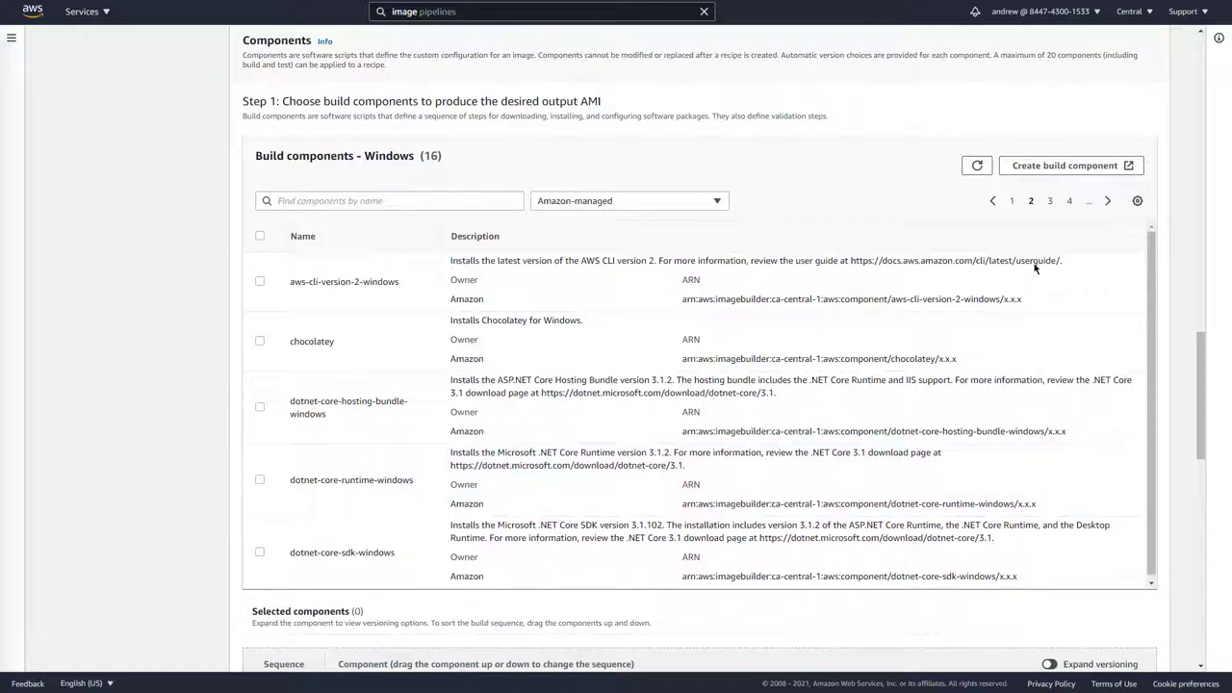
{"action": "left_click", "coordinate": [1107, 201]}
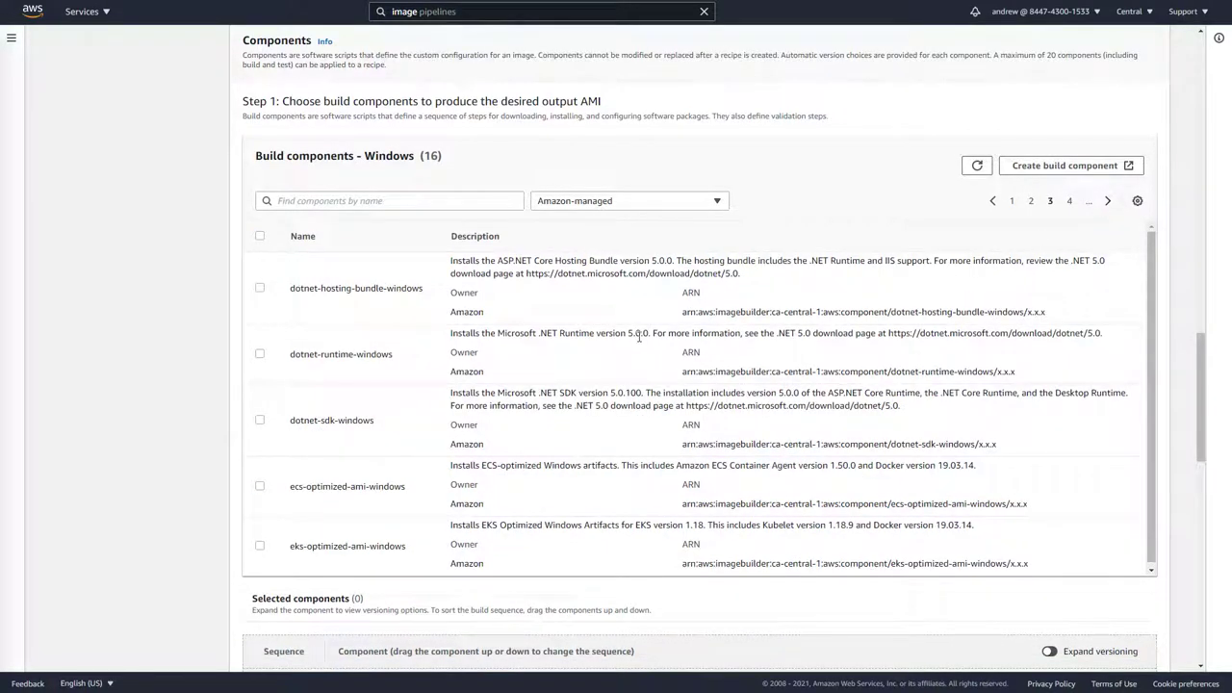
{"action": "left_click", "coordinate": [258, 359]}
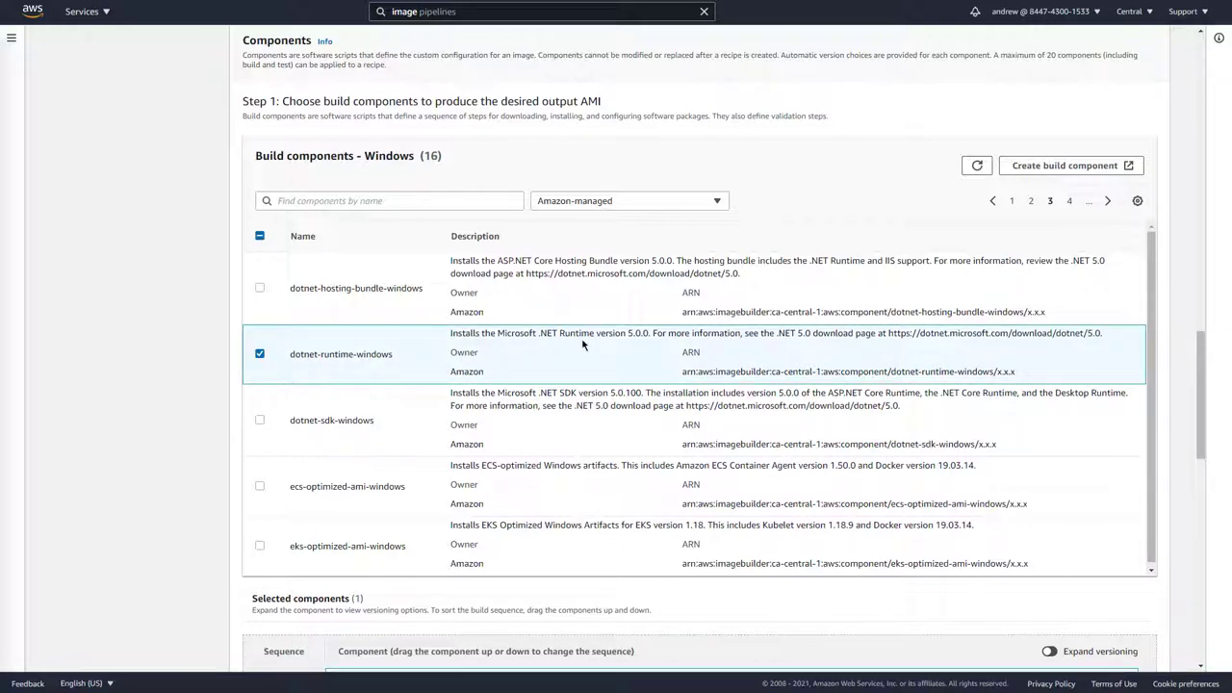
Add the self-owned build components DotnetWebsite-NSSM and DotnetWebsite-Website-Installation to the recipe
{"action": "left_click", "coordinate": [687, 206]}
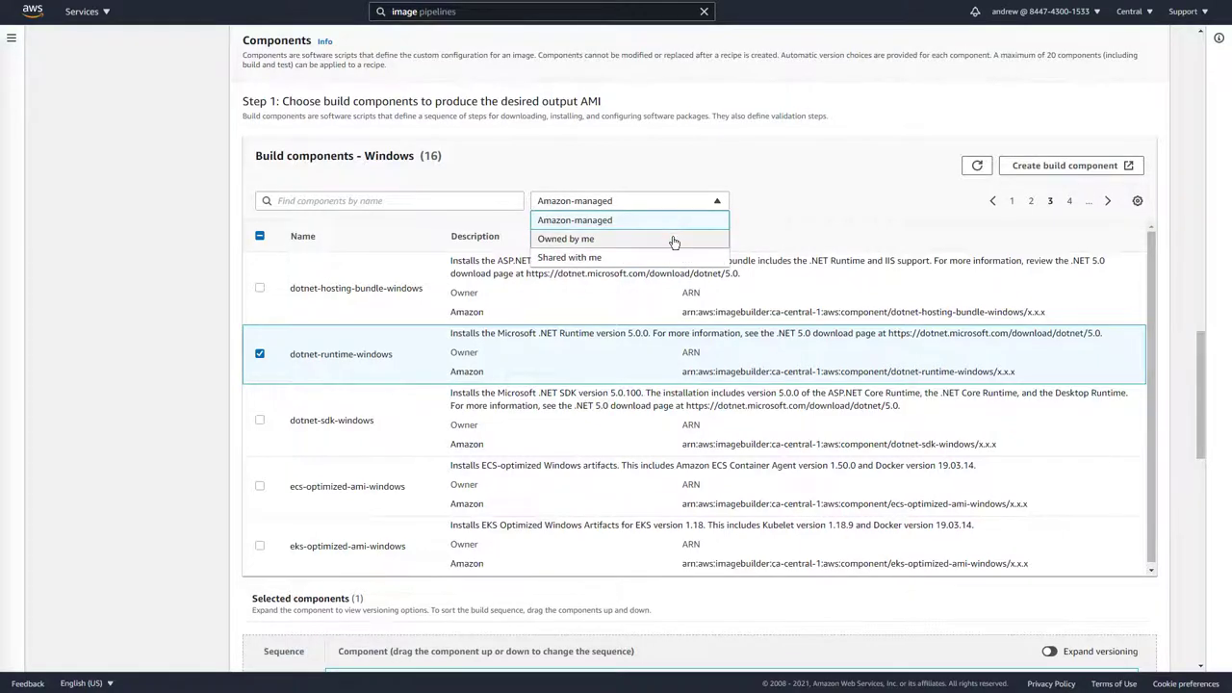
{"action": "left_click", "coordinate": [673, 241]}
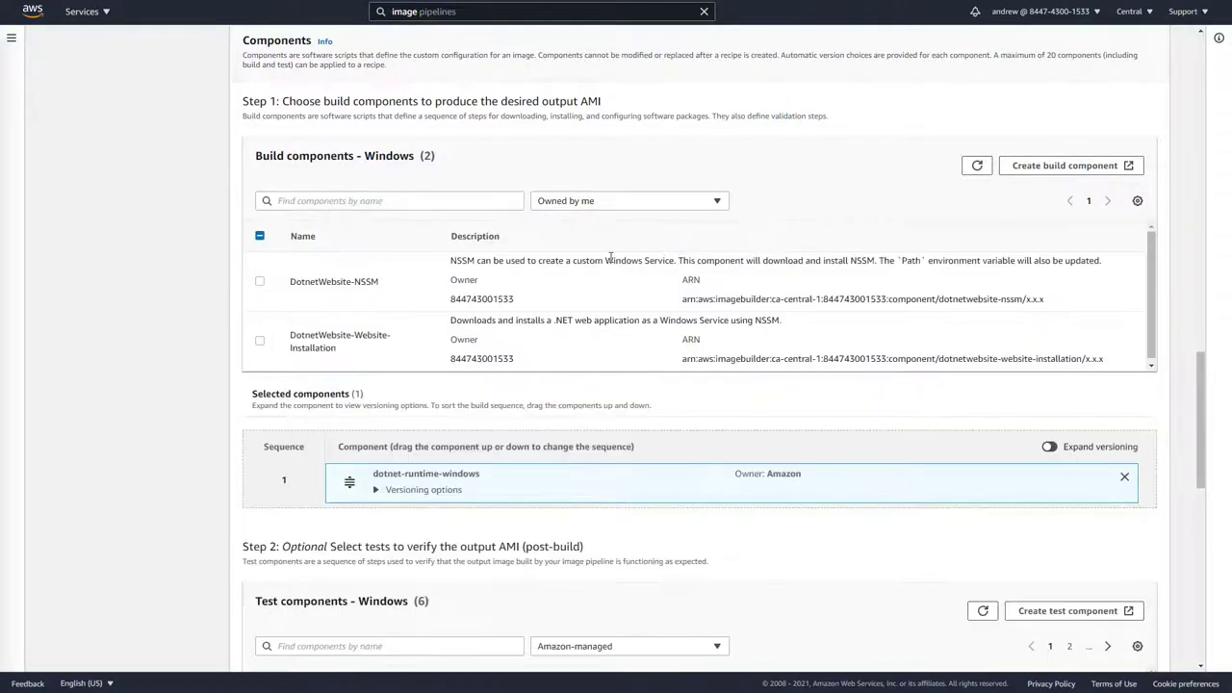
{"action": "left_click", "coordinate": [267, 287]}
{"action": "left_click", "coordinate": [259, 342]}
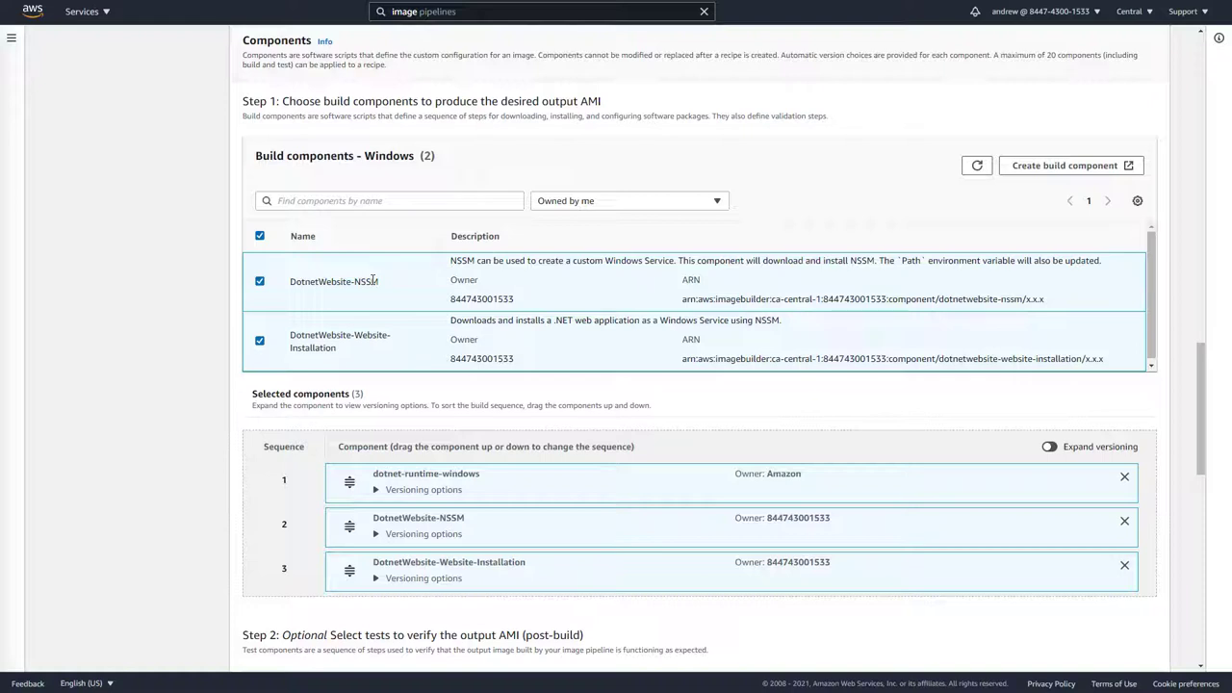
{"action": "double_click", "coordinate": [372, 333]}
{"action": "double_click", "coordinate": [363, 281]}
Open the saved components list in a separate browser tab and view the details of DotnetWebsite-NSSM
{"action": "left_click", "coordinate": [13, 41]}
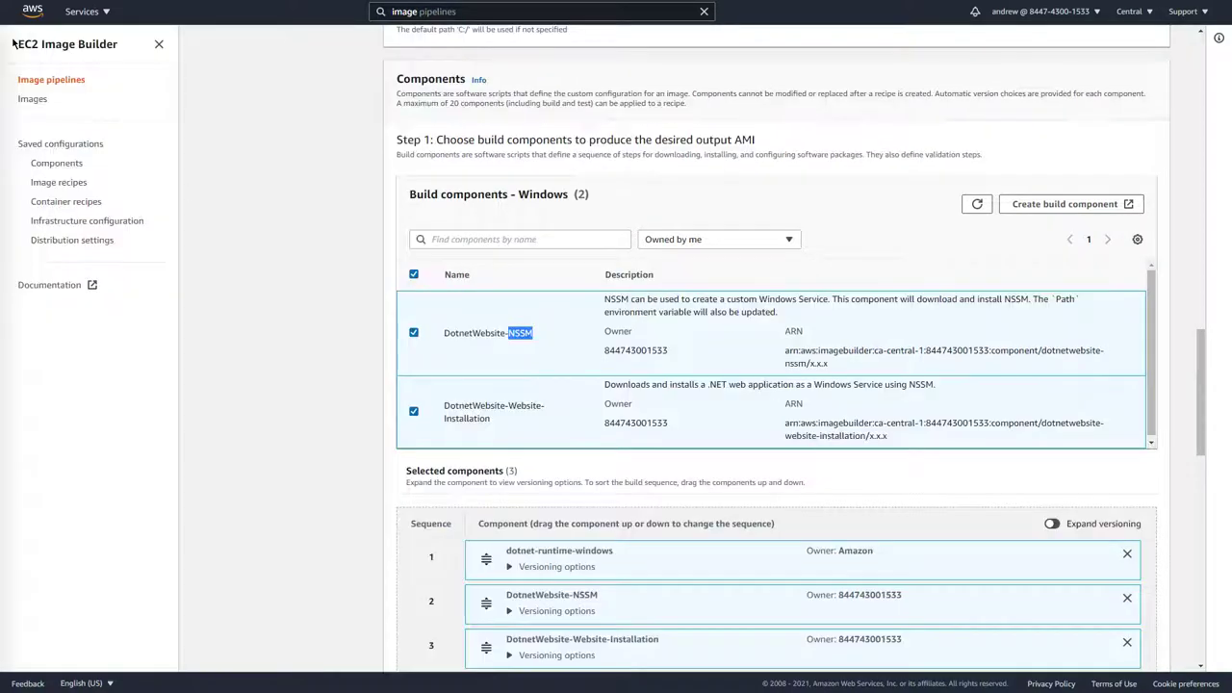
{"action": "right_click", "coordinate": [61, 165]}
{"action": "left_click", "coordinate": [77, 170]}
{"action": "key", "text": "ctrl+Tab"}
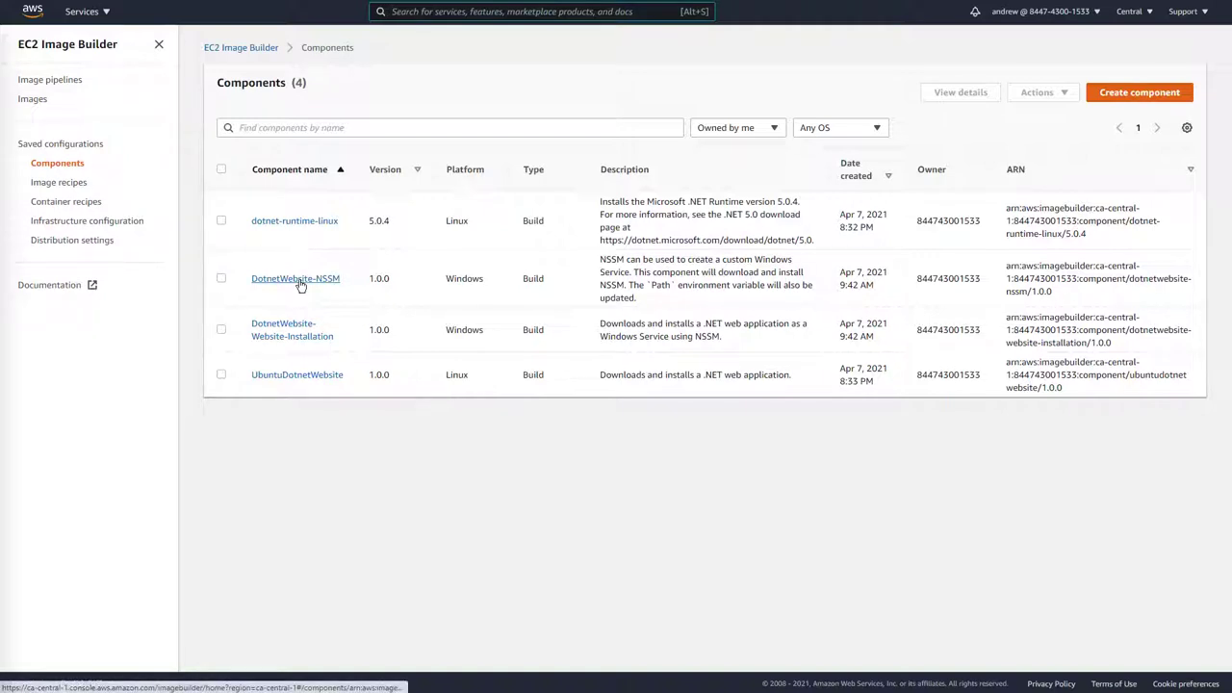
{"action": "left_click", "coordinate": [295, 278]}
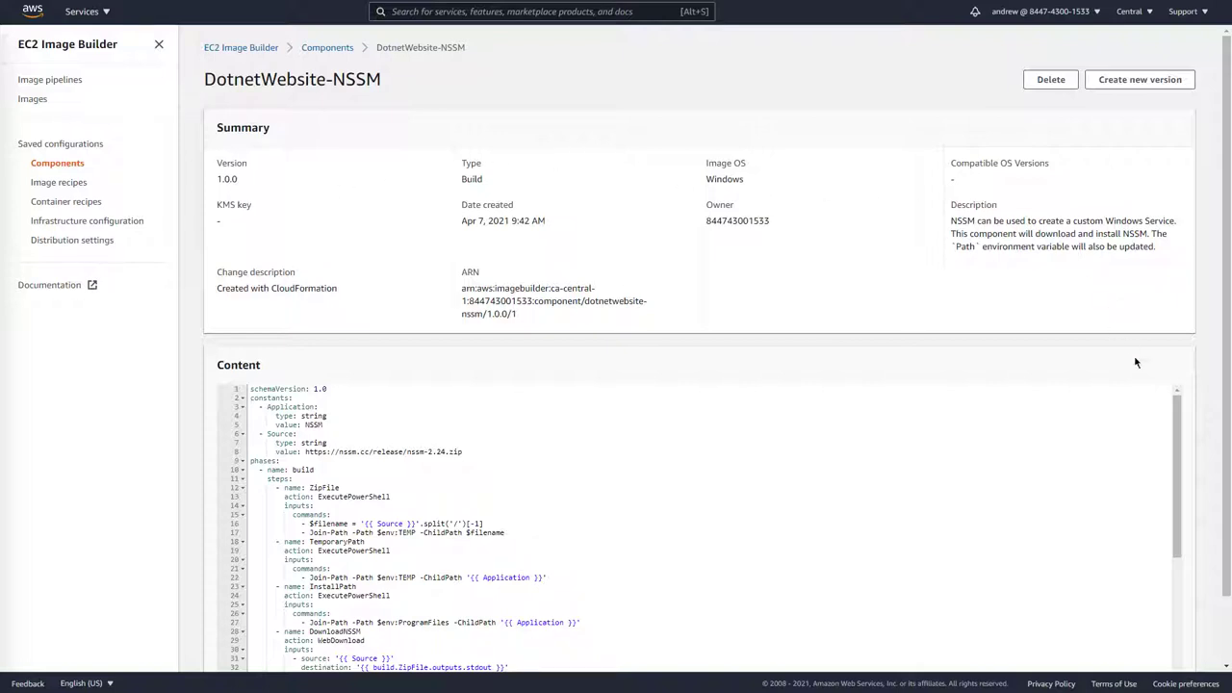
Enlarge the page and examine the Application and Source constants in the DotnetWebsite-NSSM component's content
{"action": "scroll", "coordinate": [1199, 432], "scroll_direction": "down", "scroll_amount": 1}
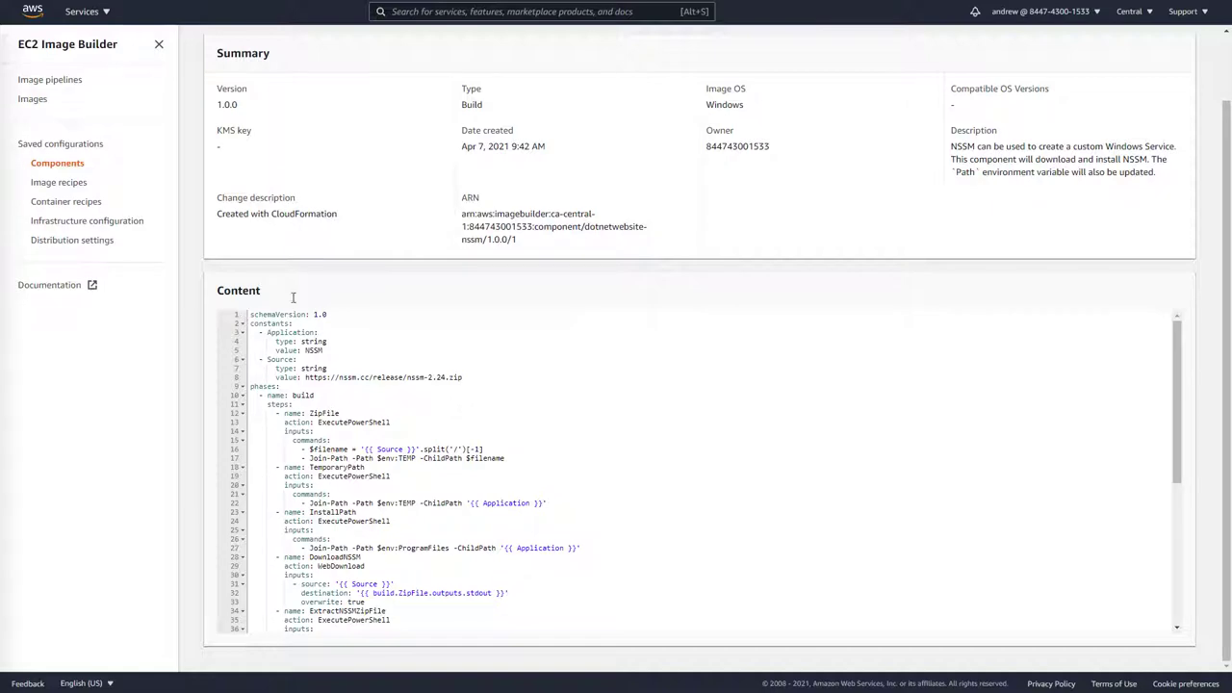
{"action": "key", "text": "ctrl+plus"}
{"action": "key", "text": "ctrl+plus"}
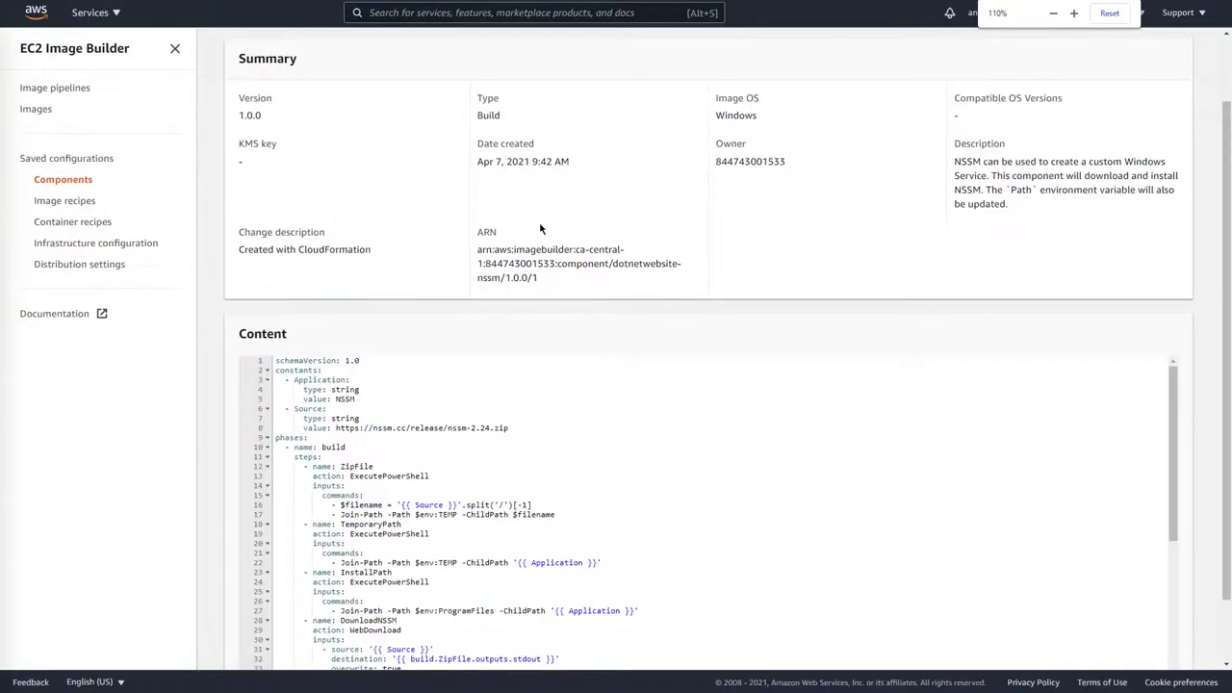
{"action": "scroll", "coordinate": [540, 228], "scroll_direction": "down", "scroll_amount": 3}
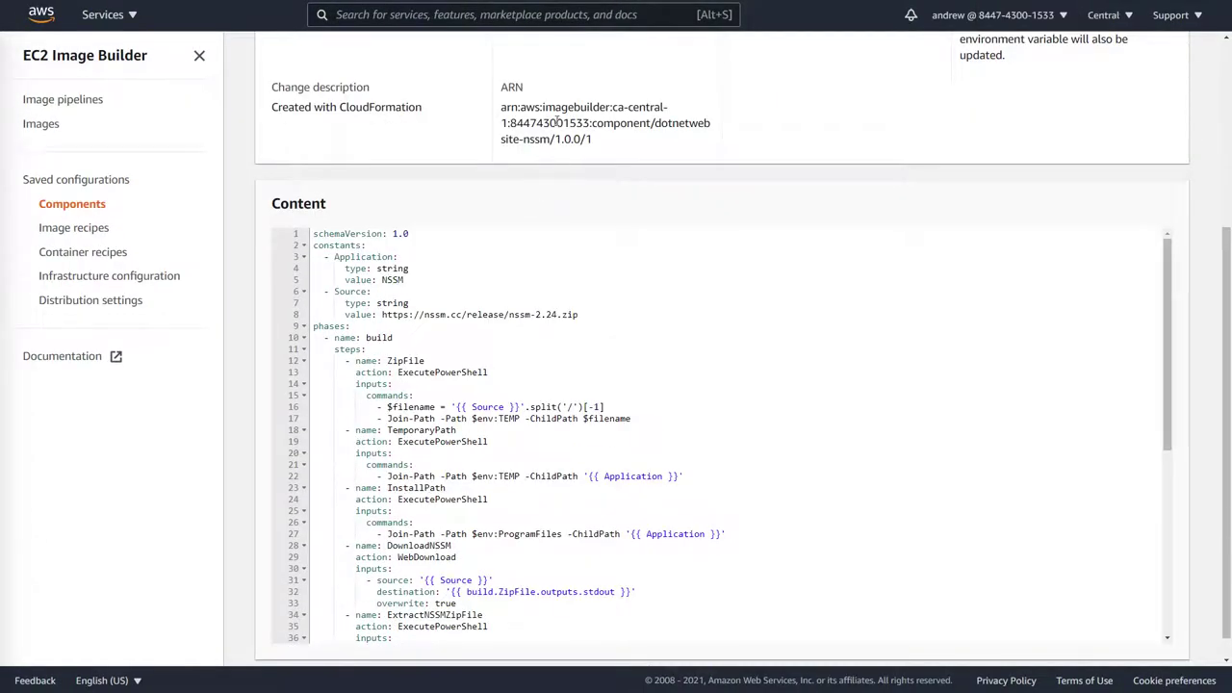
{"action": "scroll", "coordinate": [265, 202], "scroll_direction": "down", "scroll_amount": 1}
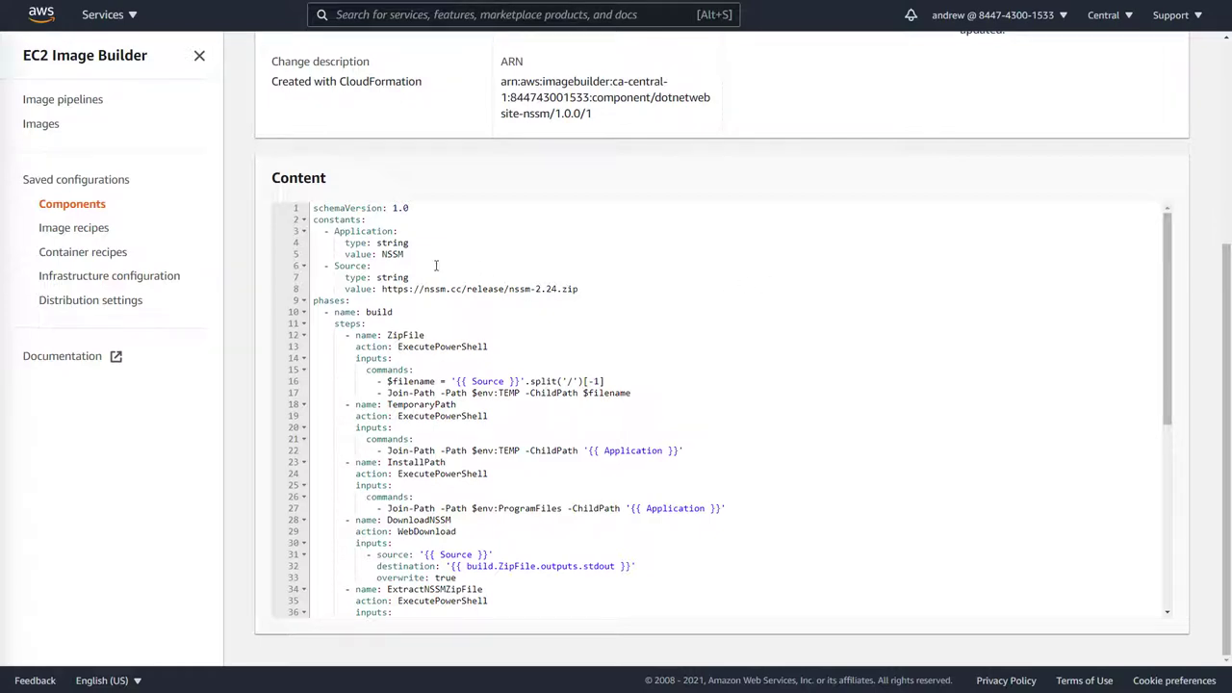
{"action": "double_click", "coordinate": [350, 221]}
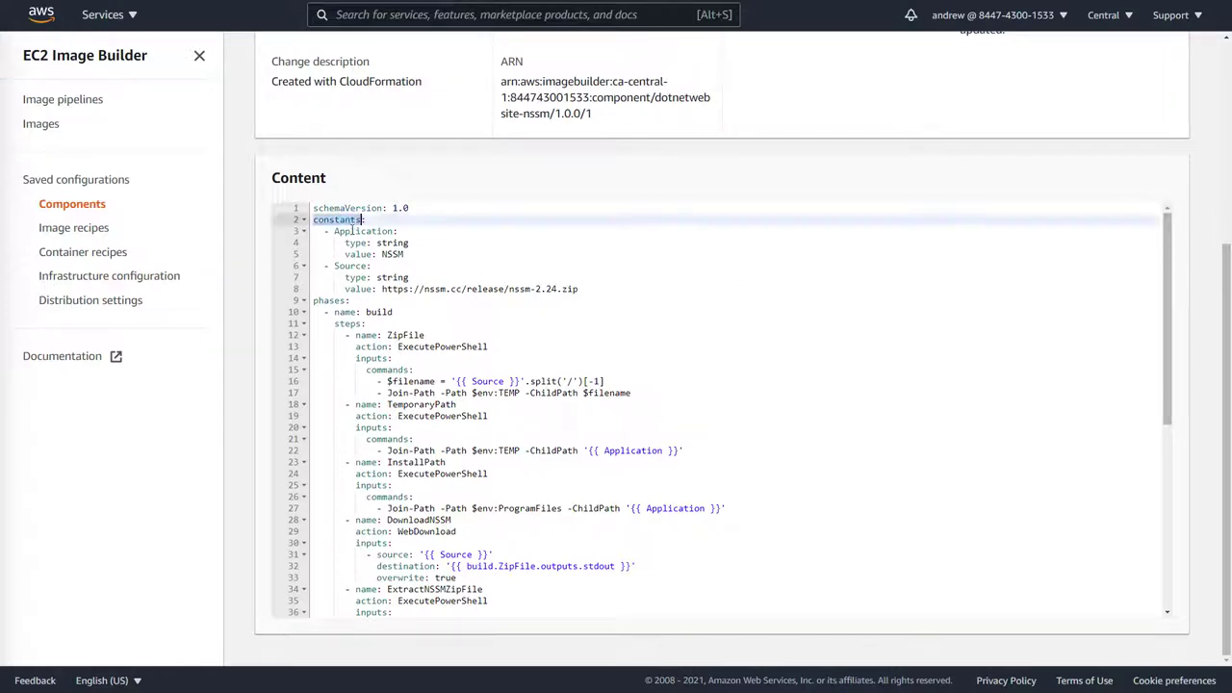
{"action": "double_click", "coordinate": [374, 232]}
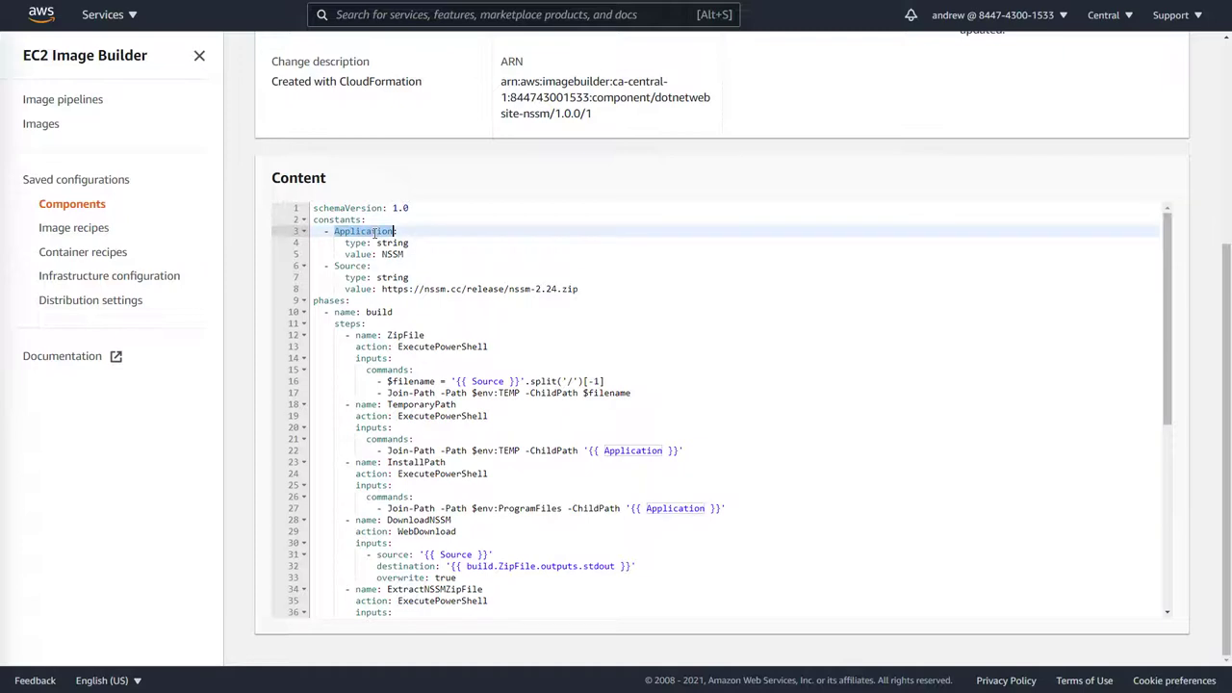
{"action": "left_click_drag", "start_coordinate": [382, 288], "coordinate": [599, 287]}
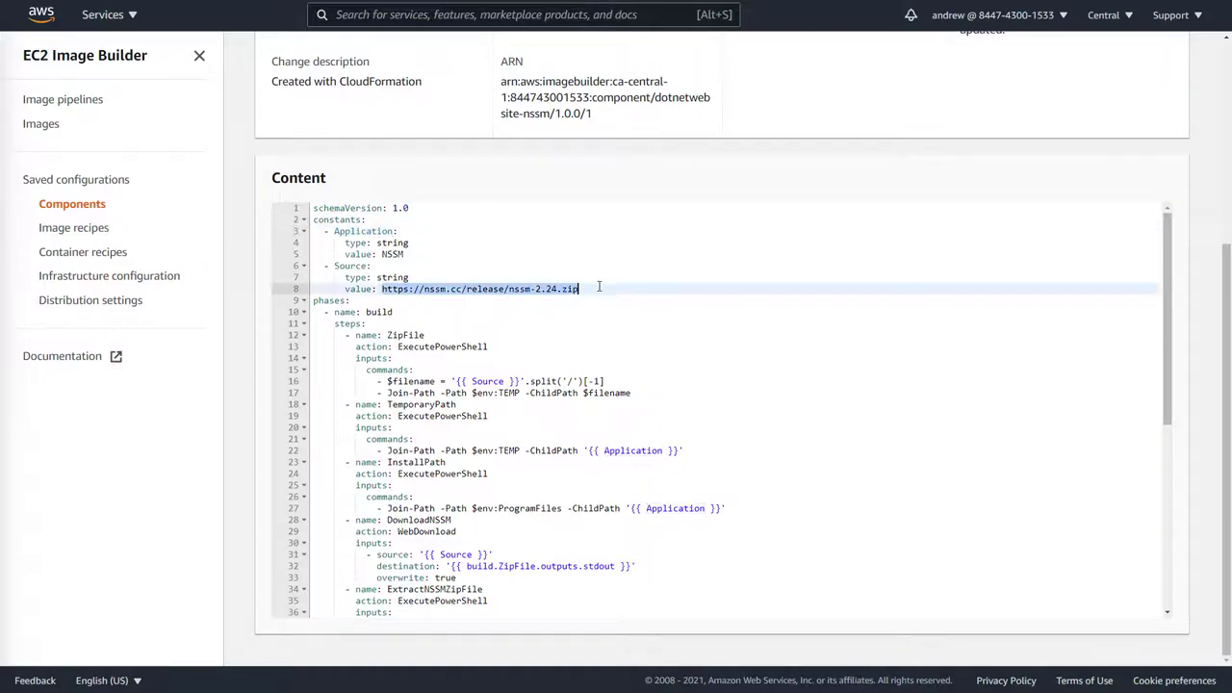
Examine the build phase's ZipFile step in the DotnetWebsite-NSSM content, including its ExecutePowerShell action and two commands
{"action": "double_click", "coordinate": [324, 301]}
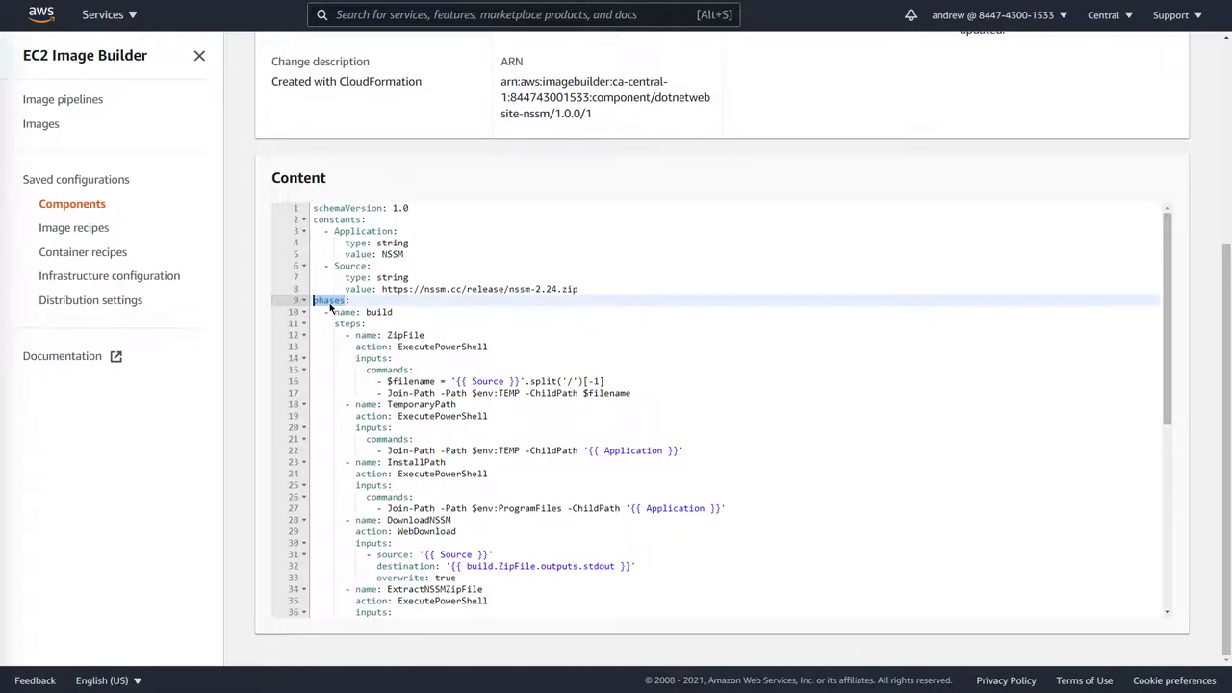
{"action": "double_click", "coordinate": [408, 336]}
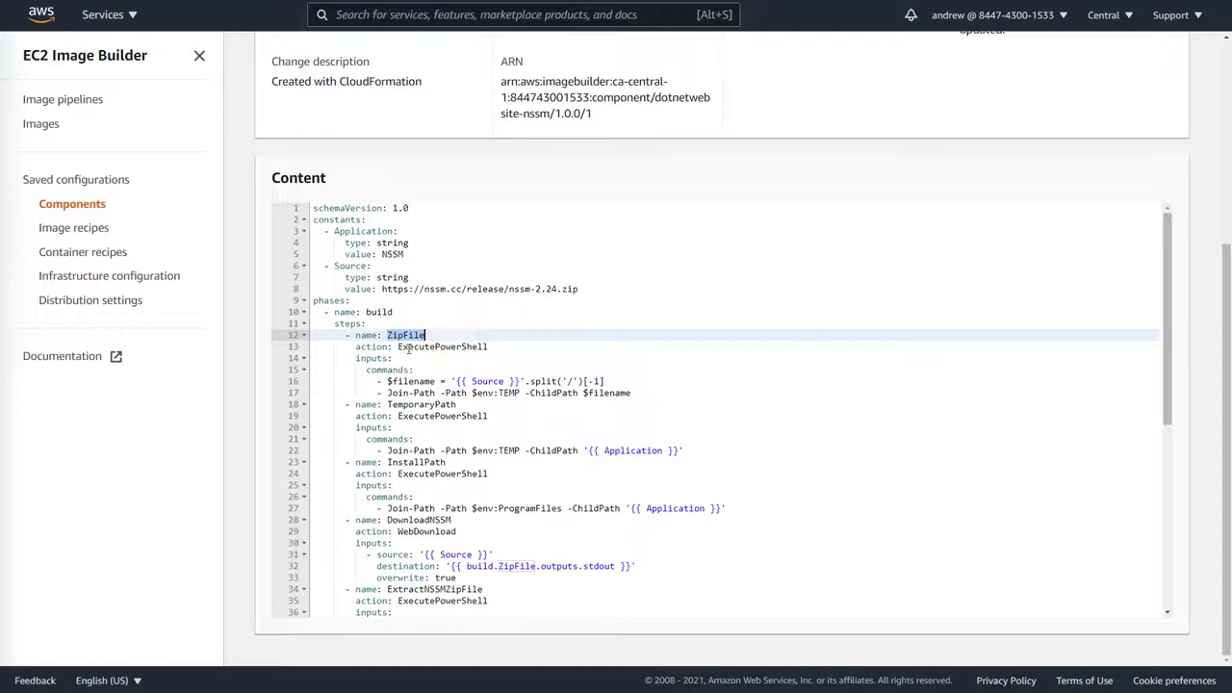
{"action": "double_click", "coordinate": [406, 346]}
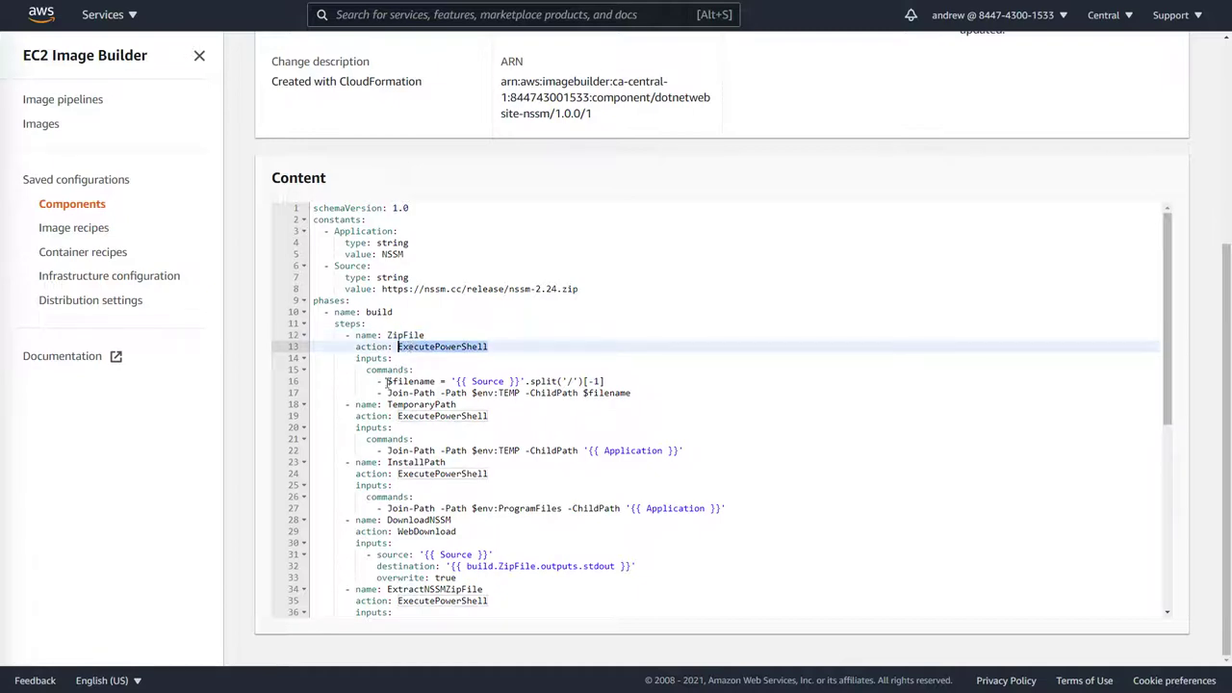
{"action": "left_click_drag", "start_coordinate": [387, 381], "coordinate": [638, 399]}
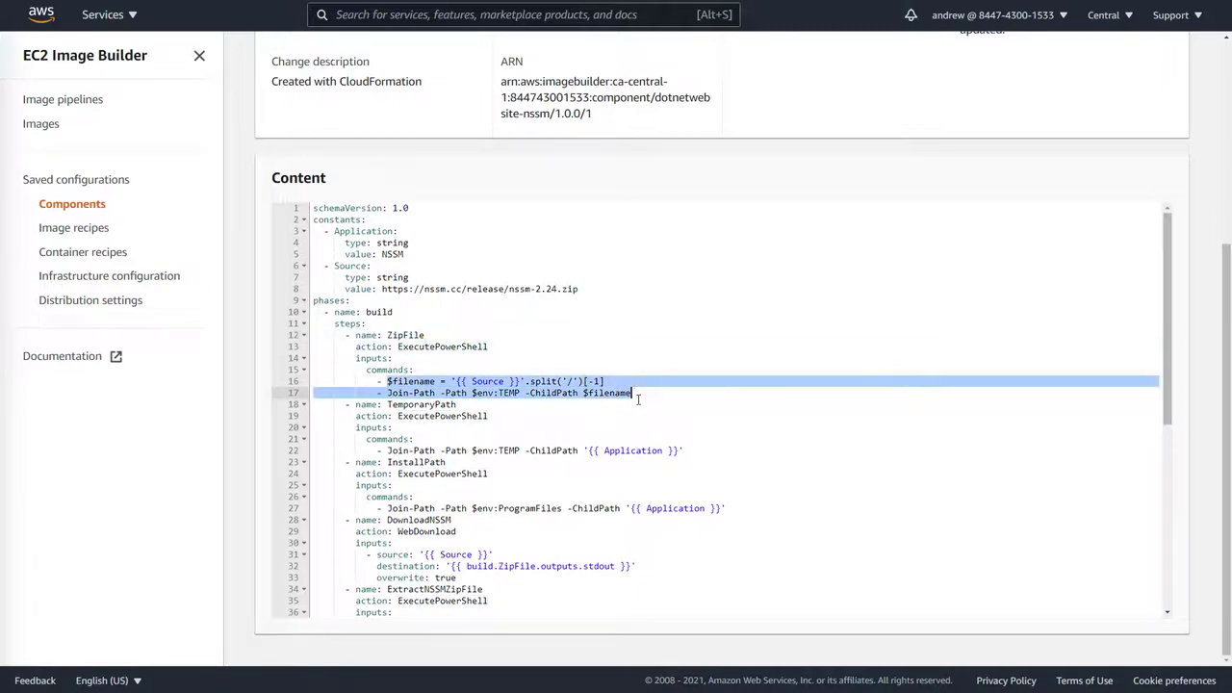
Highlight the {{ Source }} reference in the ZipFile step's $filename command and trace it to the Source constant
{"action": "left_click", "coordinate": [471, 383]}
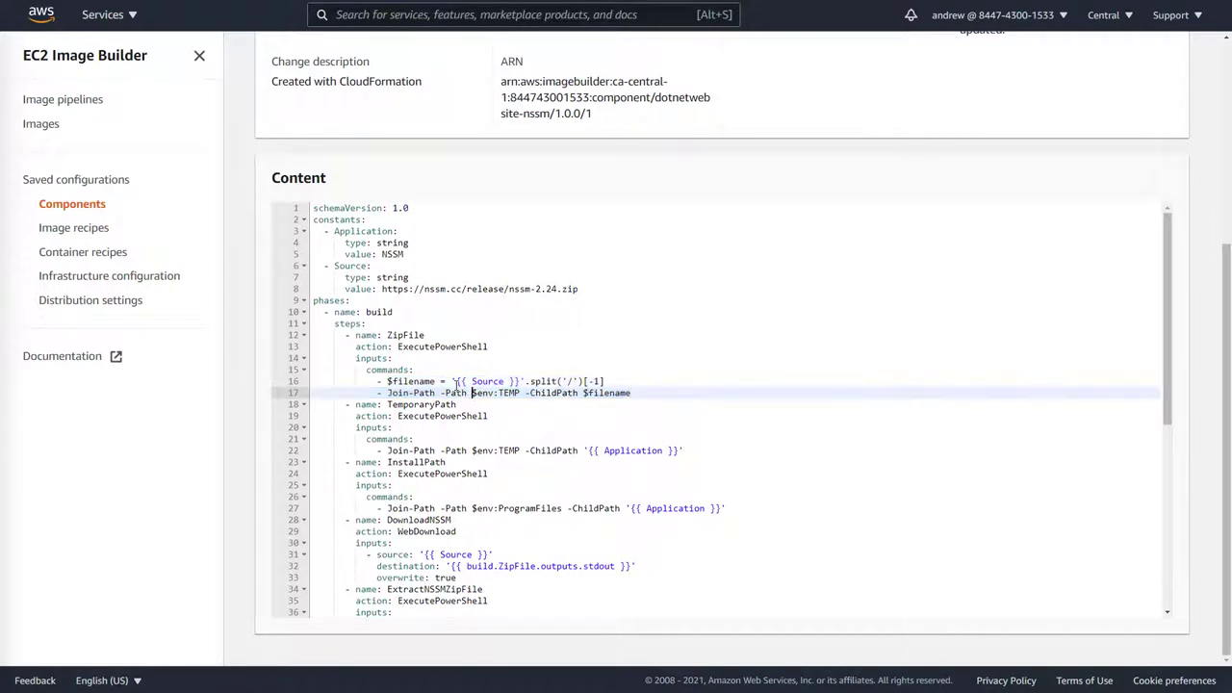
{"action": "key", "text": "shift+Right"}
{"action": "key", "text": "shift+Right"}
{"action": "key", "text": "shift+Right"}
{"action": "key", "text": "shift+Right"}
{"action": "key", "text": "shift+Right"}
{"action": "key", "text": "shift+Right"}
{"action": "key", "text": "shift+Right"}
{"action": "key", "text": "shift+Right"}
{"action": "key", "text": "shift+Right"}
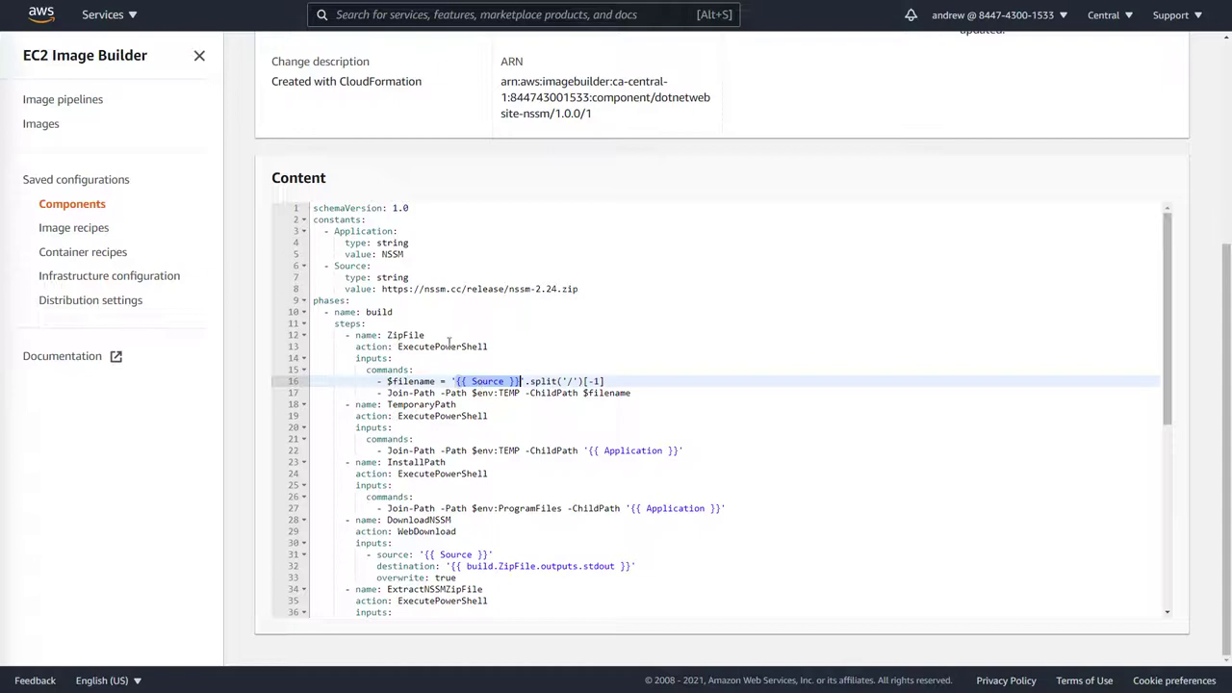
{"action": "double_click", "coordinate": [364, 265]}
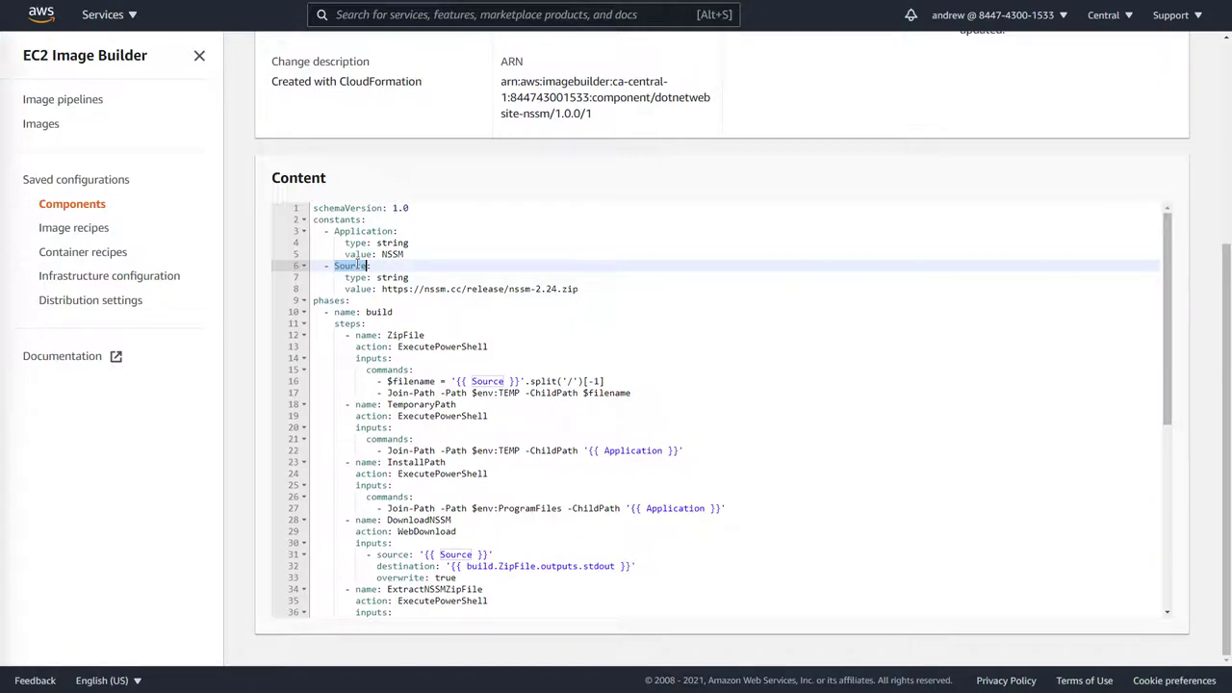
Examine the DownloadNSSM step's WebDownload action and each part of its destination reference to the ZipFile step's output
{"action": "double_click", "coordinate": [440, 531]}
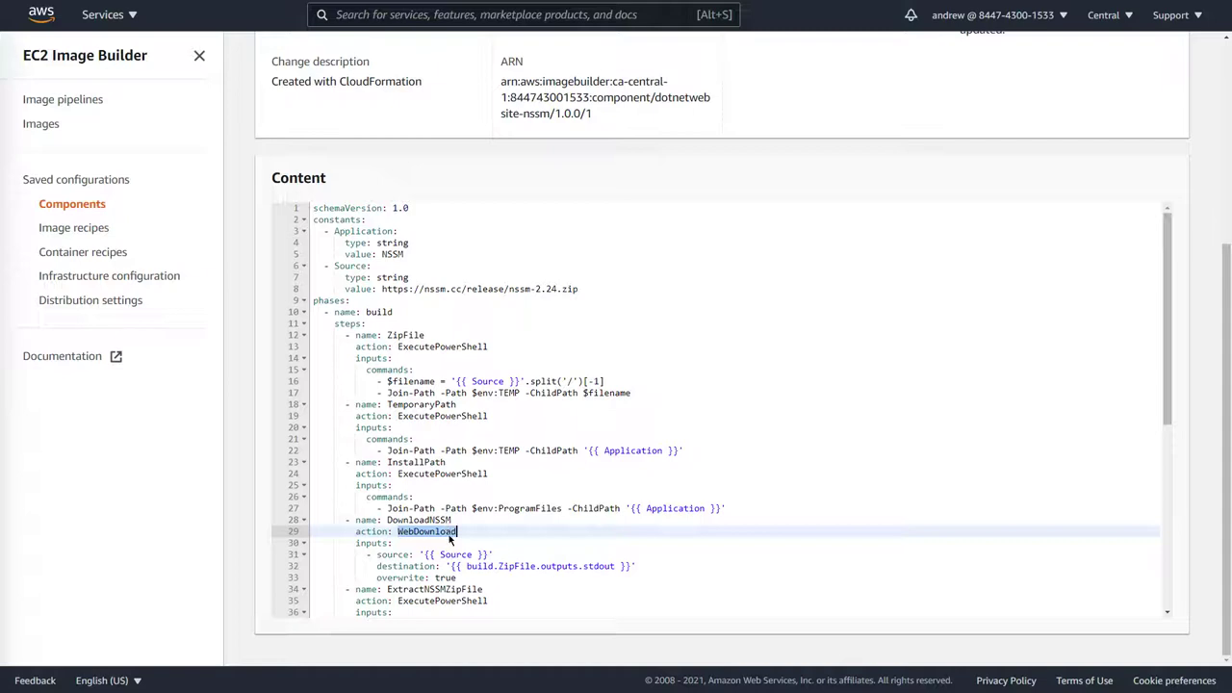
{"action": "triple_click", "coordinate": [430, 566]}
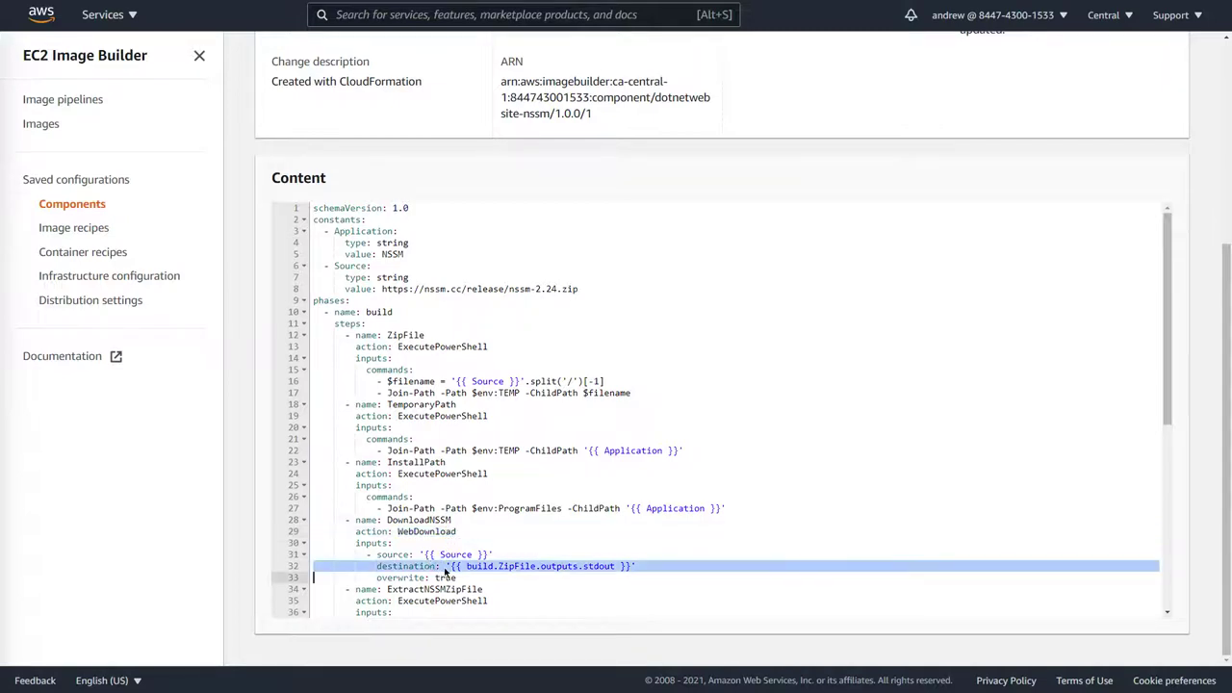
{"action": "left_click", "coordinate": [452, 566]}
{"action": "left_click_drag", "start_coordinate": [451, 566], "coordinate": [637, 566]}
{"action": "left_click", "coordinate": [640, 566]}
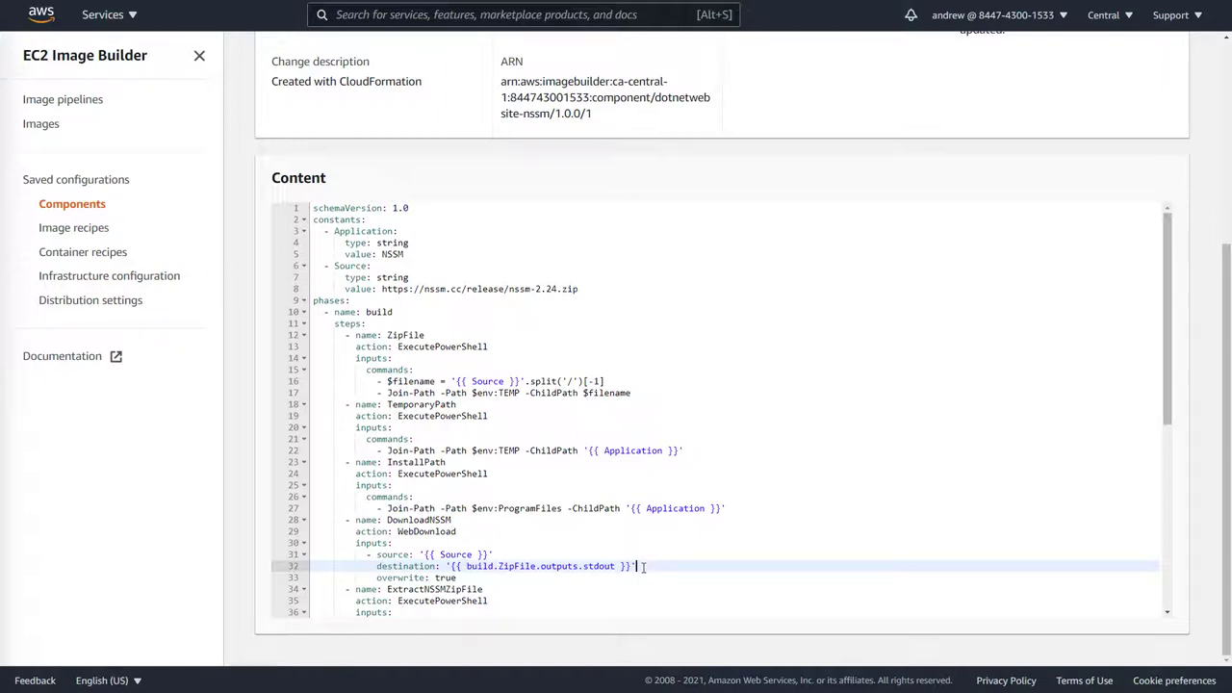
{"action": "double_click", "coordinate": [487, 566]}
{"action": "double_click", "coordinate": [516, 567]}
{"action": "double_click", "coordinate": [423, 335]}
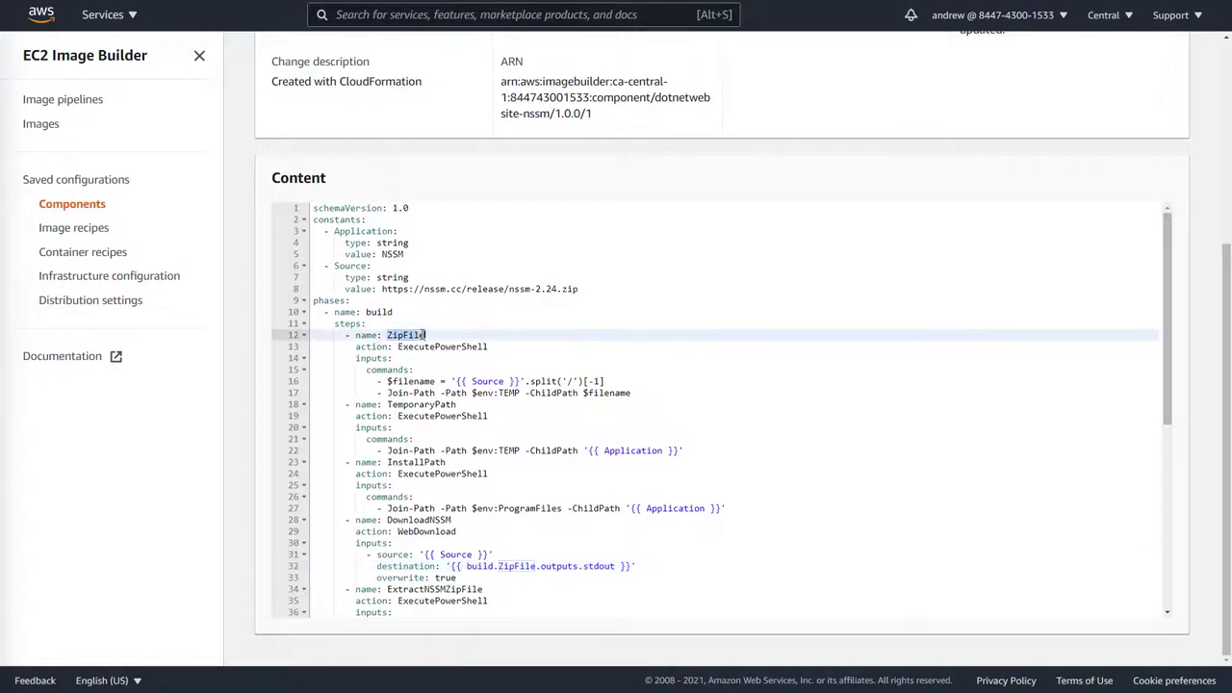
{"action": "double_click", "coordinate": [561, 567]}
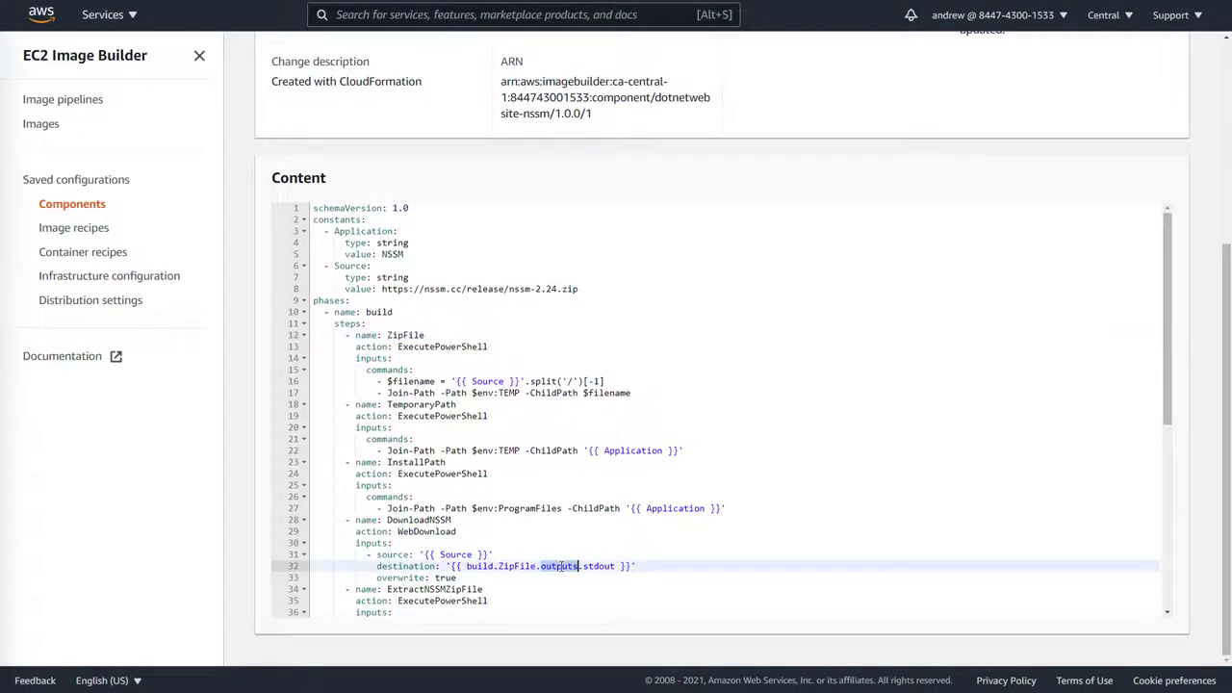
{"action": "triple_click", "coordinate": [601, 567]}
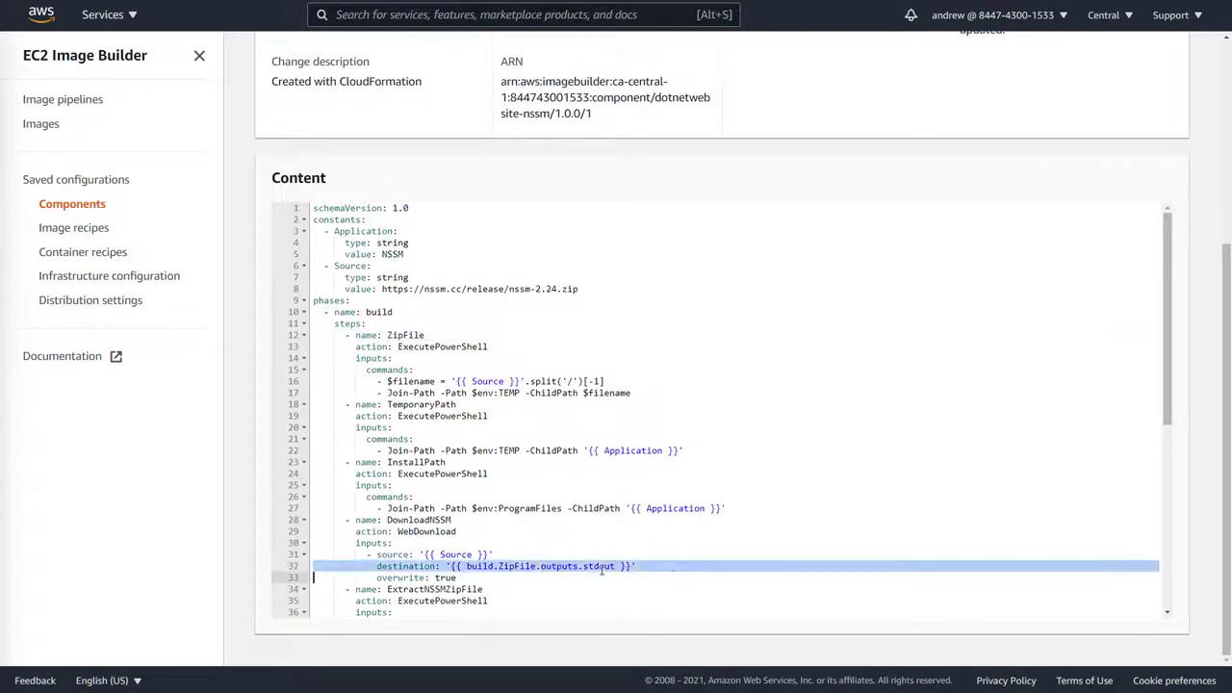
{"action": "double_click", "coordinate": [601, 567]}
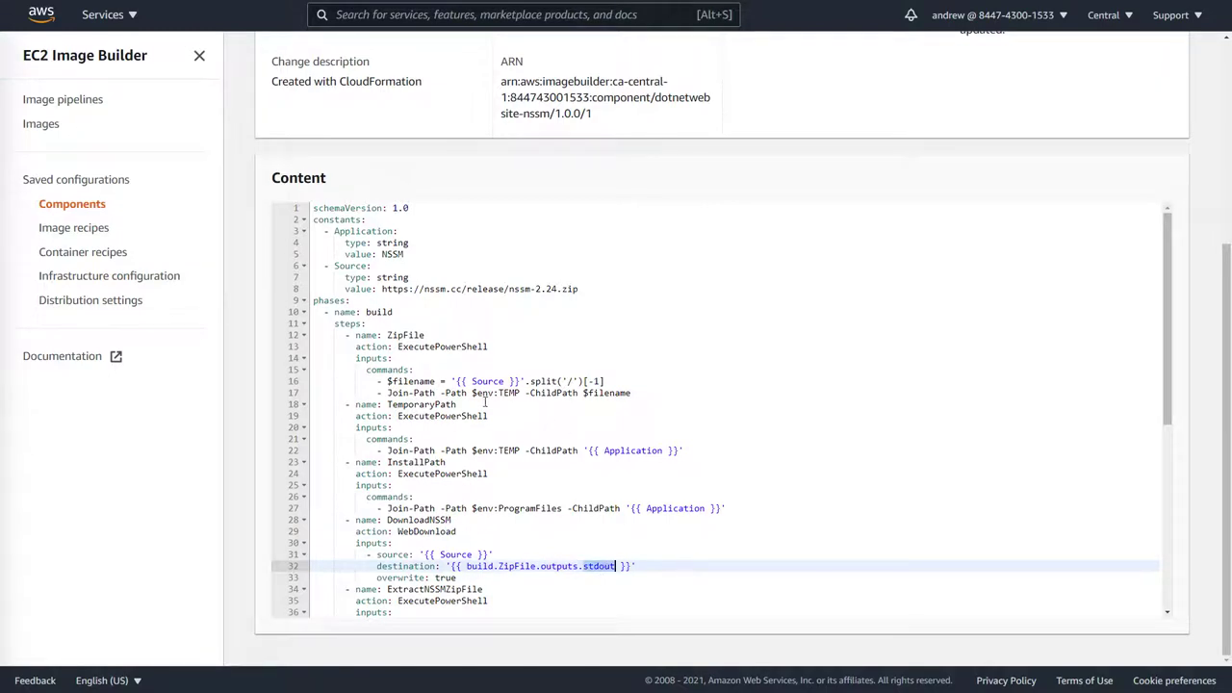
Review how the ZipFile step's Join-Path and $filename split commands derive the download destination from the Source URL's file name
{"action": "left_click_drag", "start_coordinate": [388, 394], "coordinate": [663, 397]}
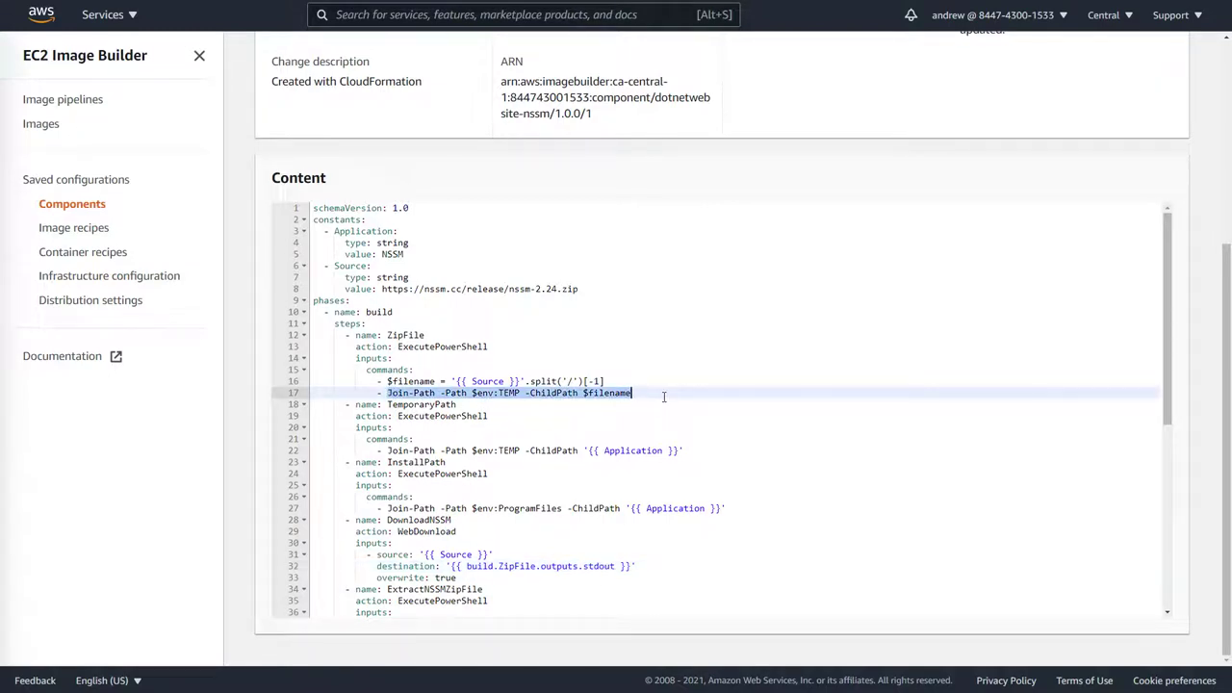
{"action": "left_click", "coordinate": [445, 566]}
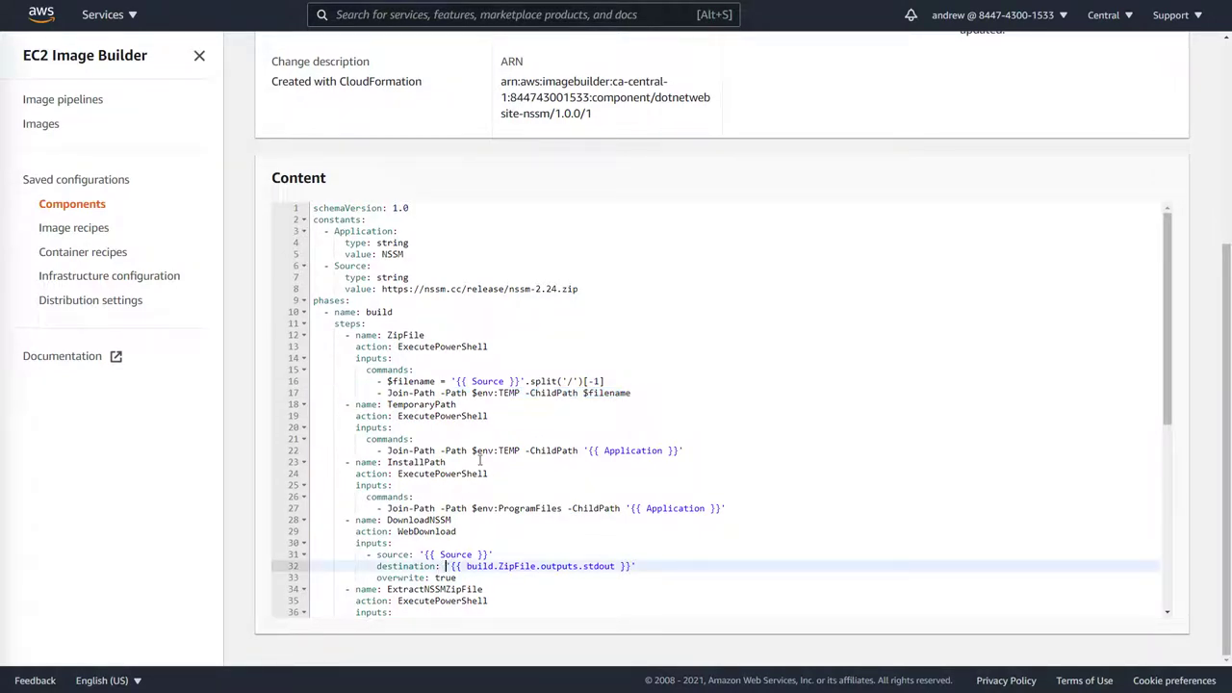
{"action": "left_click", "coordinate": [509, 289]}
{"action": "left_click", "coordinate": [599, 289], "text": "shift"}
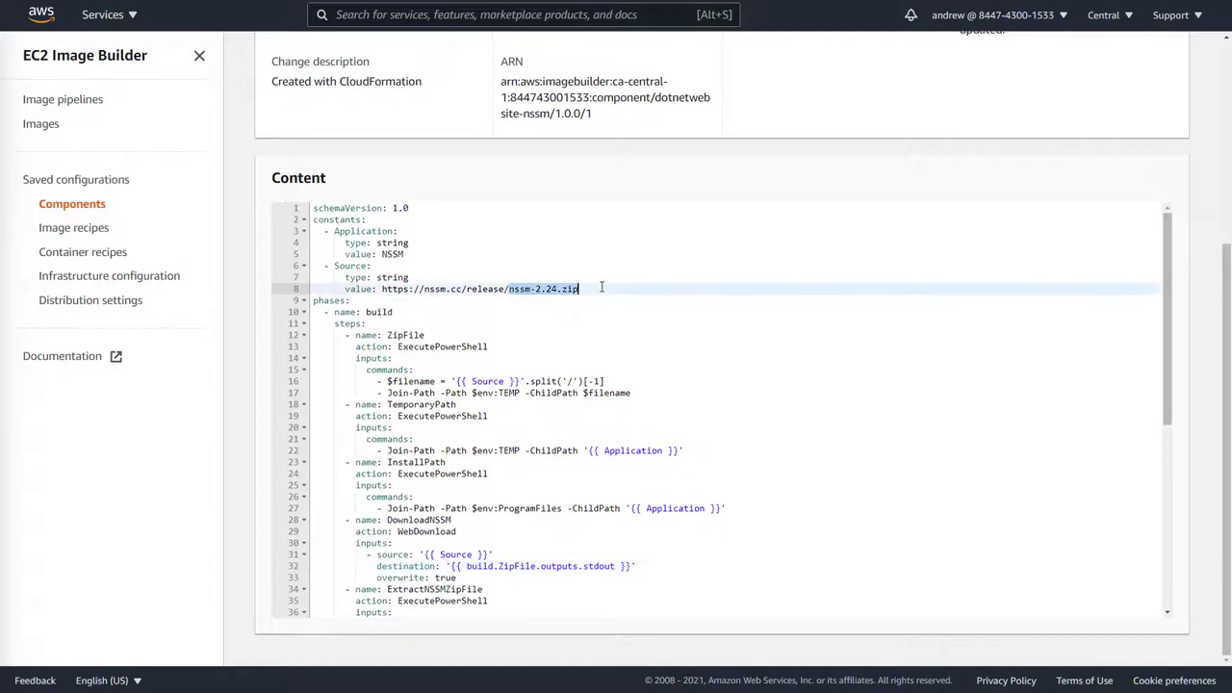
{"action": "left_click", "coordinate": [388, 381]}
{"action": "left_click", "coordinate": [639, 378], "text": "shift"}
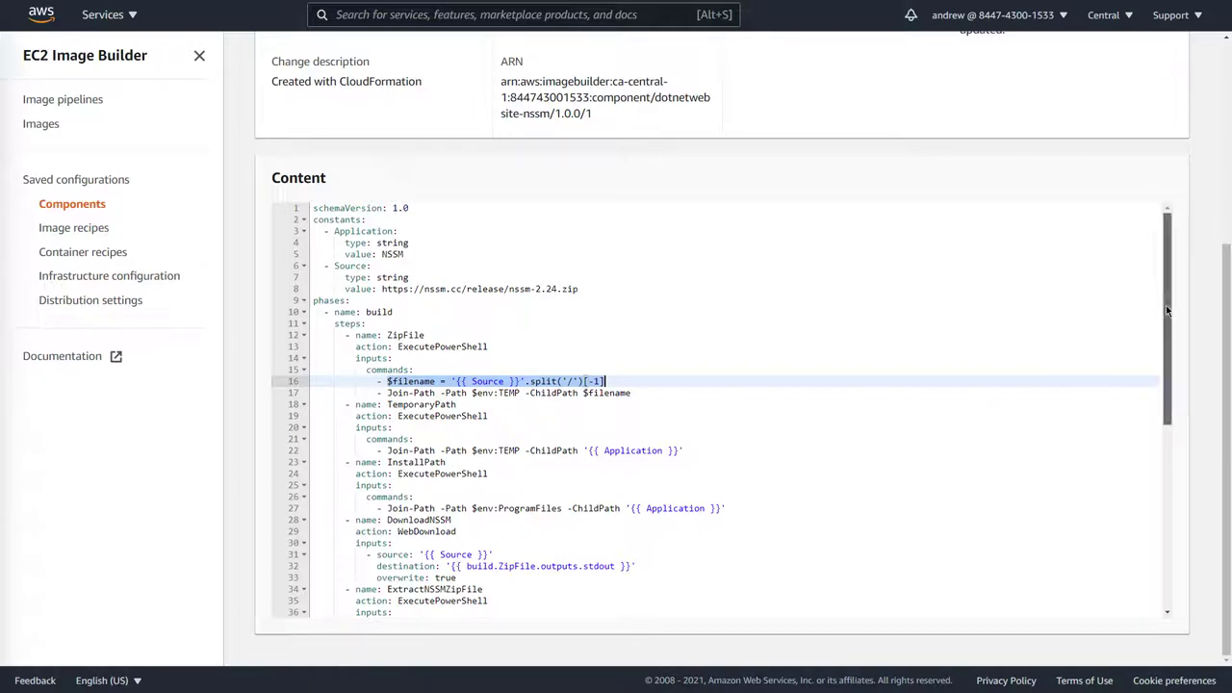
Examine the ExtractNSSMZipFile, NSSMExtractedSource and MoveSourceToDesiredInstallationFolder steps further down the component content
{"action": "left_click_drag", "start_coordinate": [1165, 310], "coordinate": [1151, 512]}
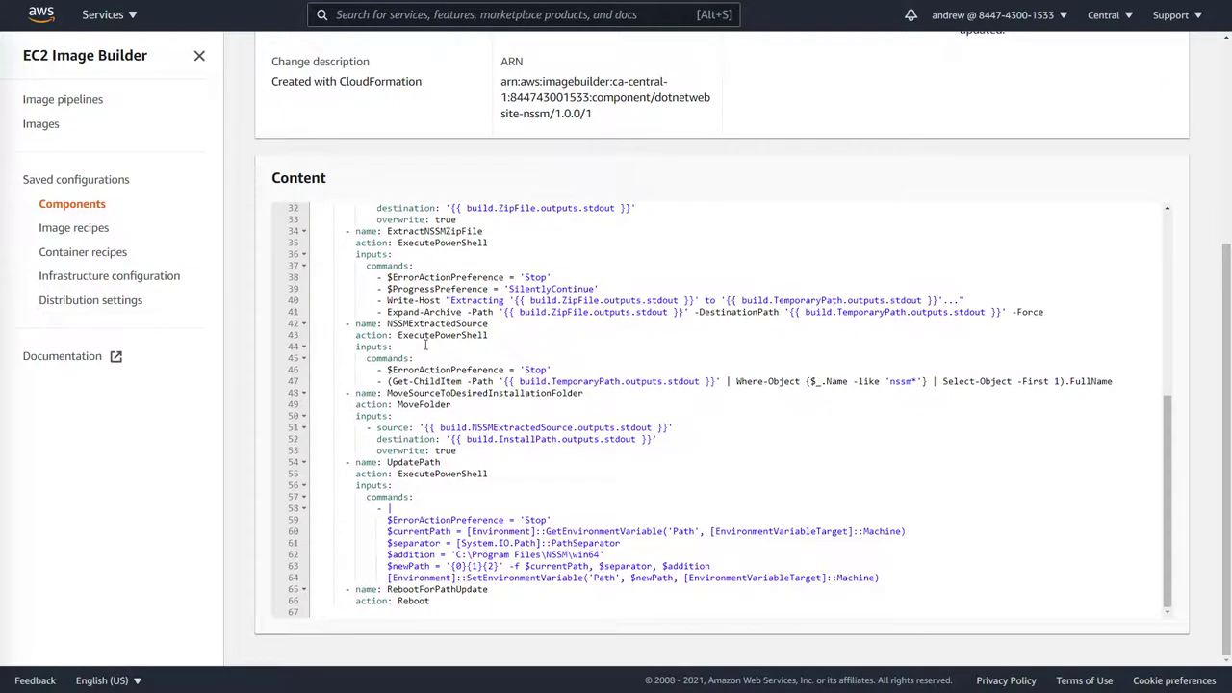
{"action": "double_click", "coordinate": [417, 243]}
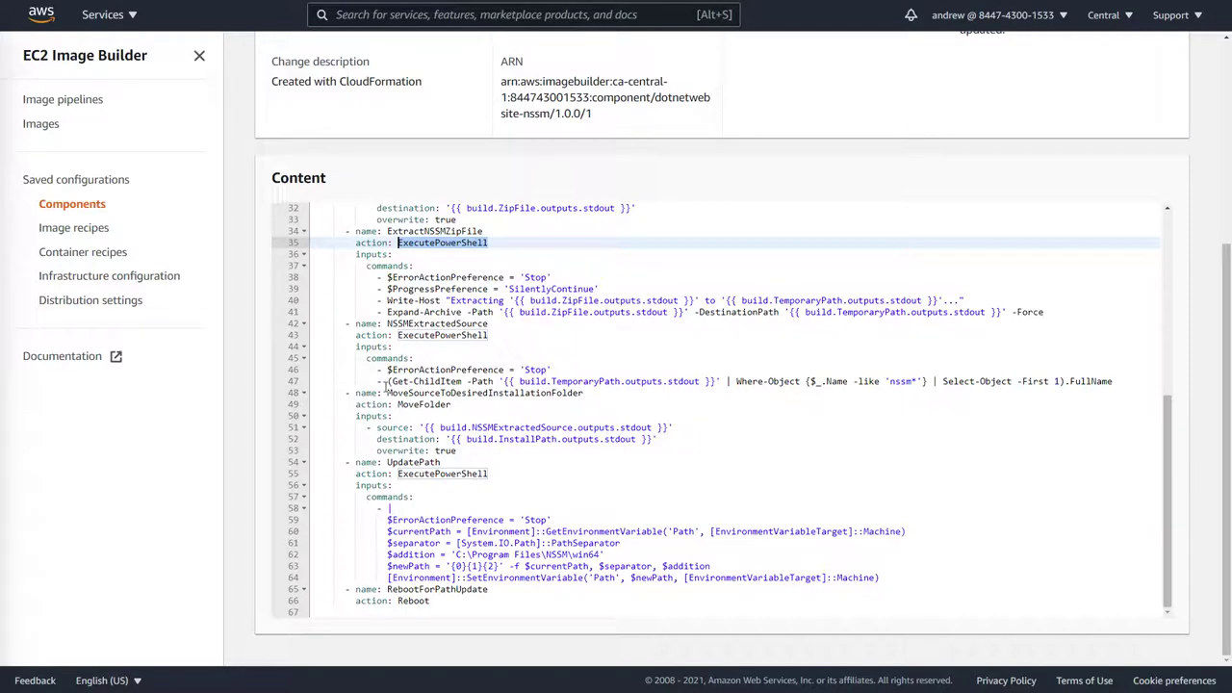
{"action": "left_click", "coordinate": [386, 382]}
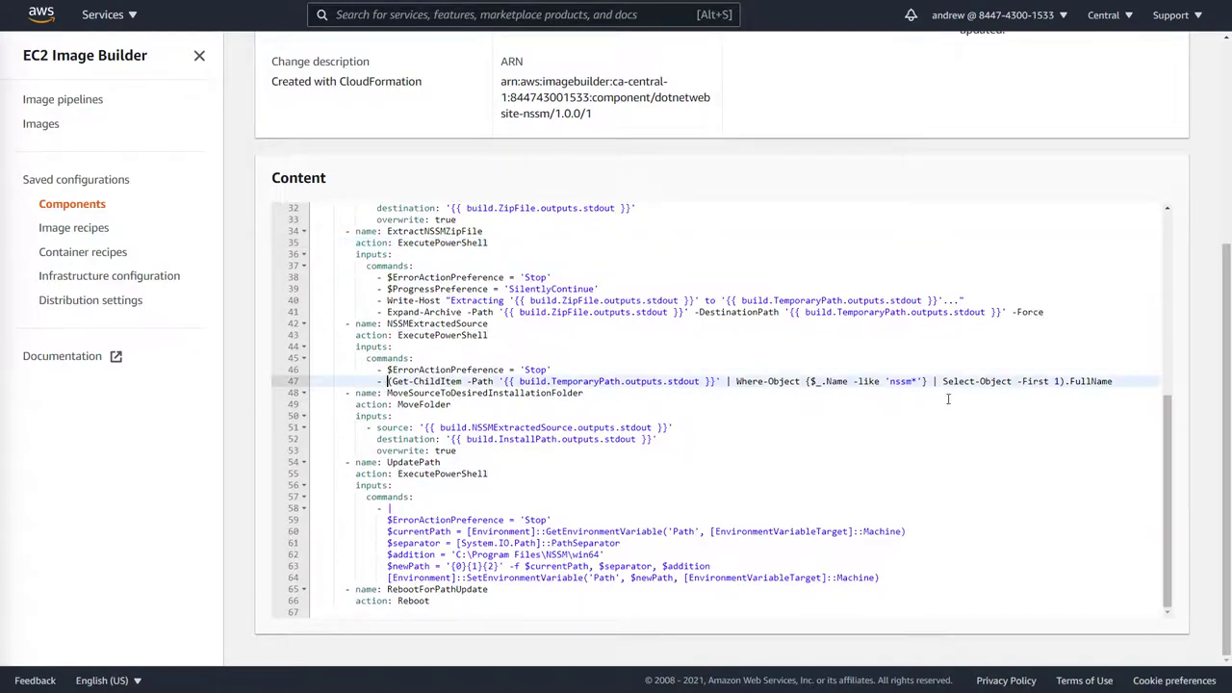
{"action": "left_click", "coordinate": [1126, 381]}
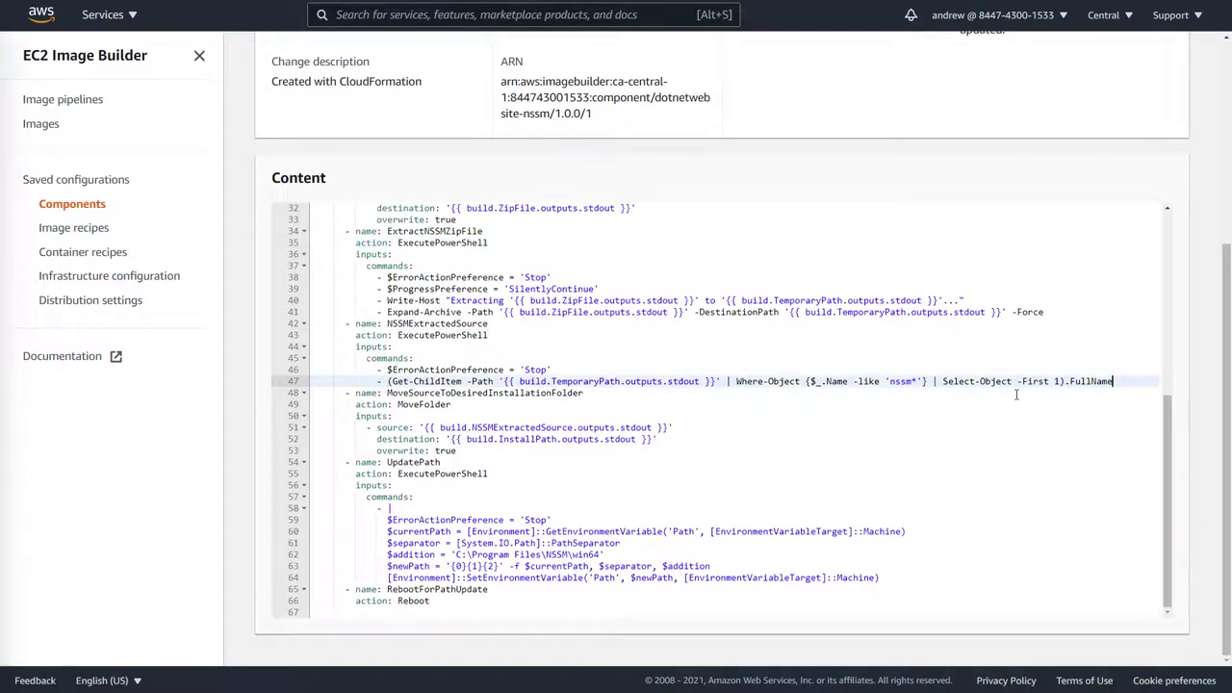
{"action": "double_click", "coordinate": [902, 381]}
{"action": "left_click_drag", "start_coordinate": [353, 393], "coordinate": [566, 451]}
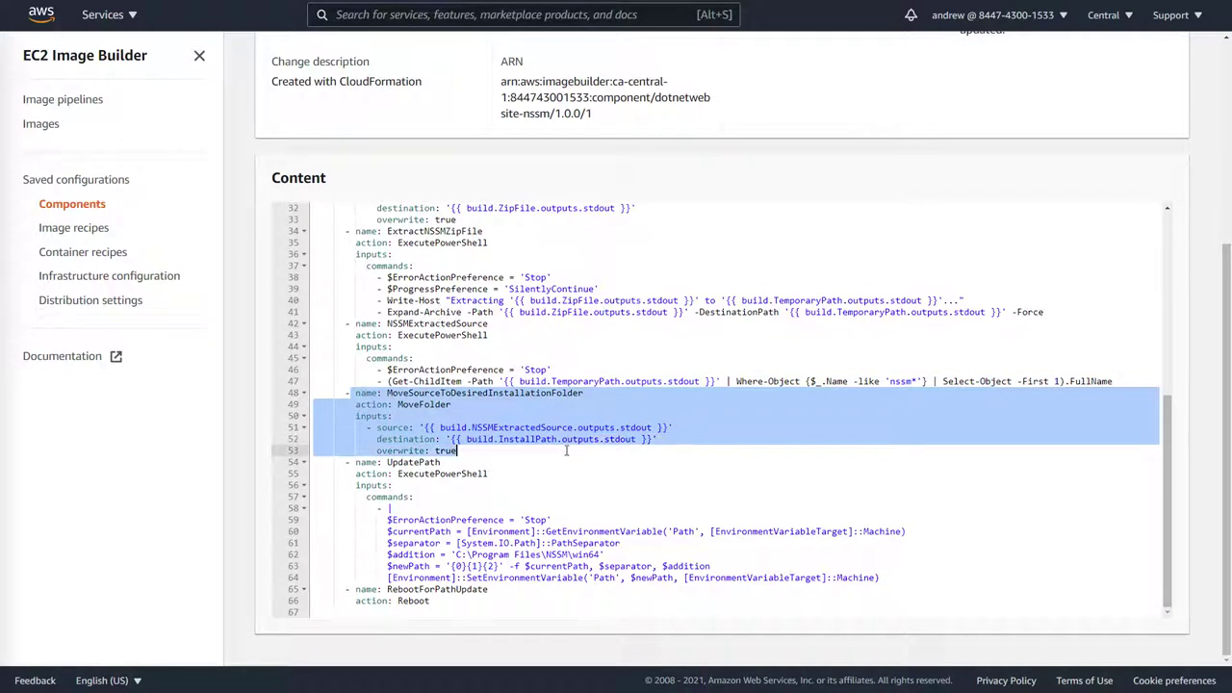
Examine the UpdatePath step's machine-level Path commands and the Reboot action of the RebootForPathUpdate step
{"action": "left_click", "coordinate": [450, 473]}
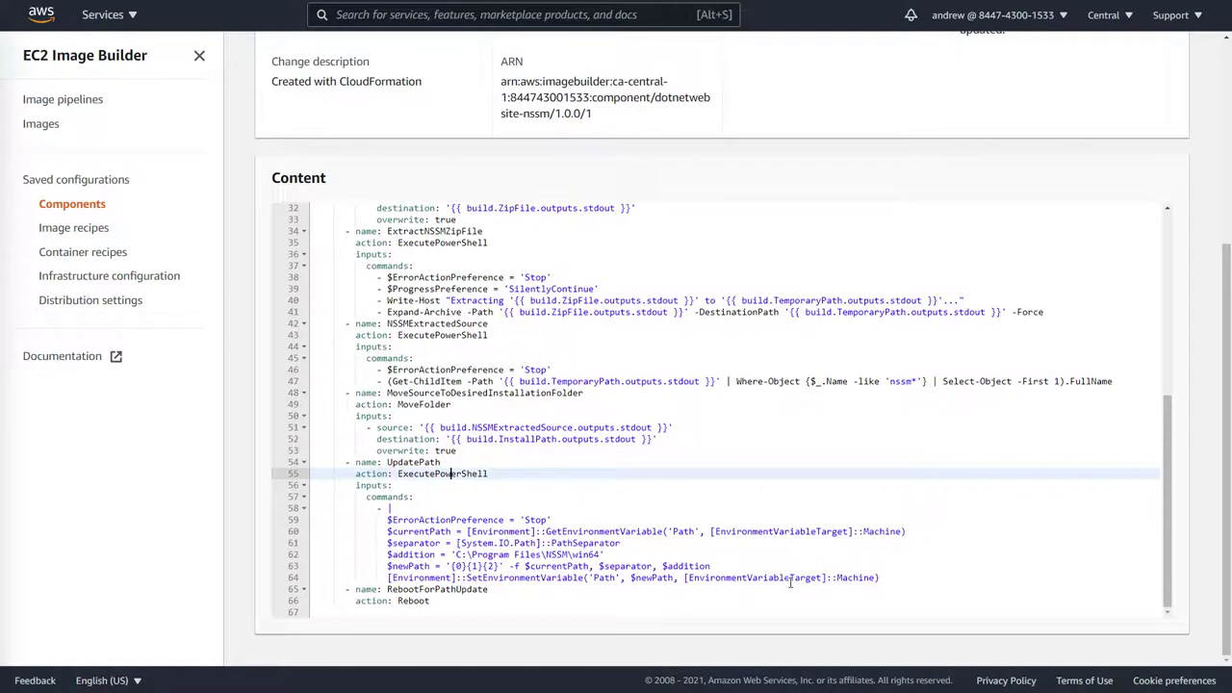
{"action": "double_click", "coordinate": [848, 577]}
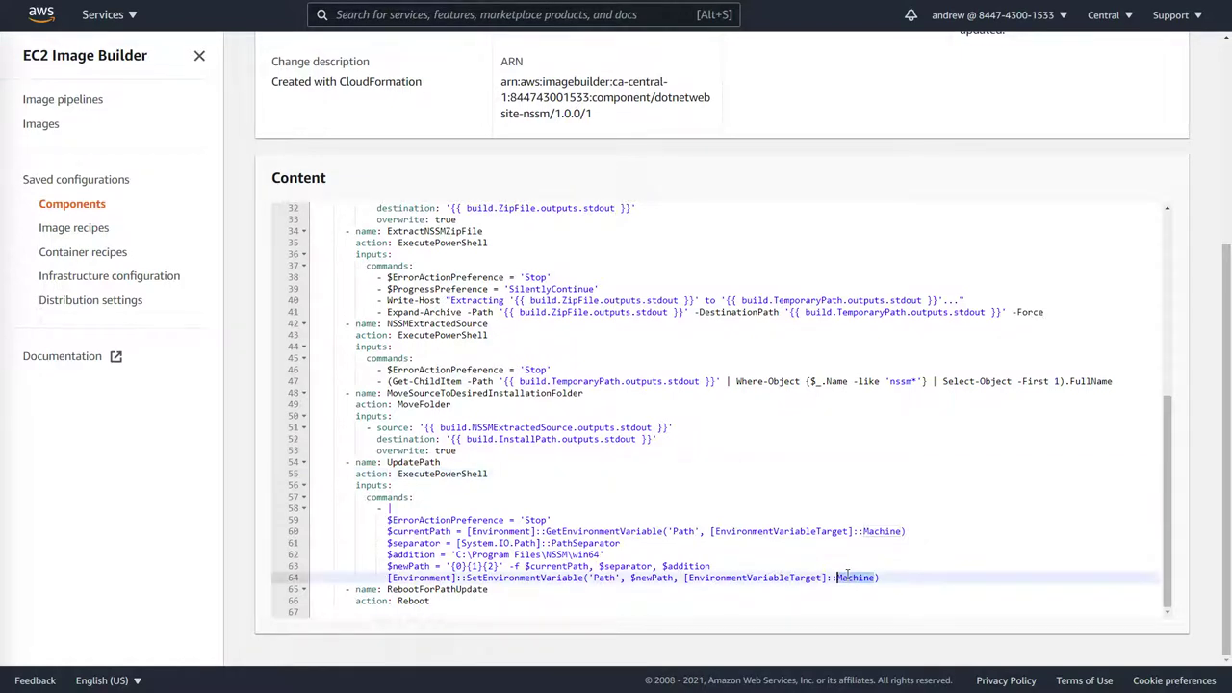
{"action": "left_click", "coordinate": [590, 554]}
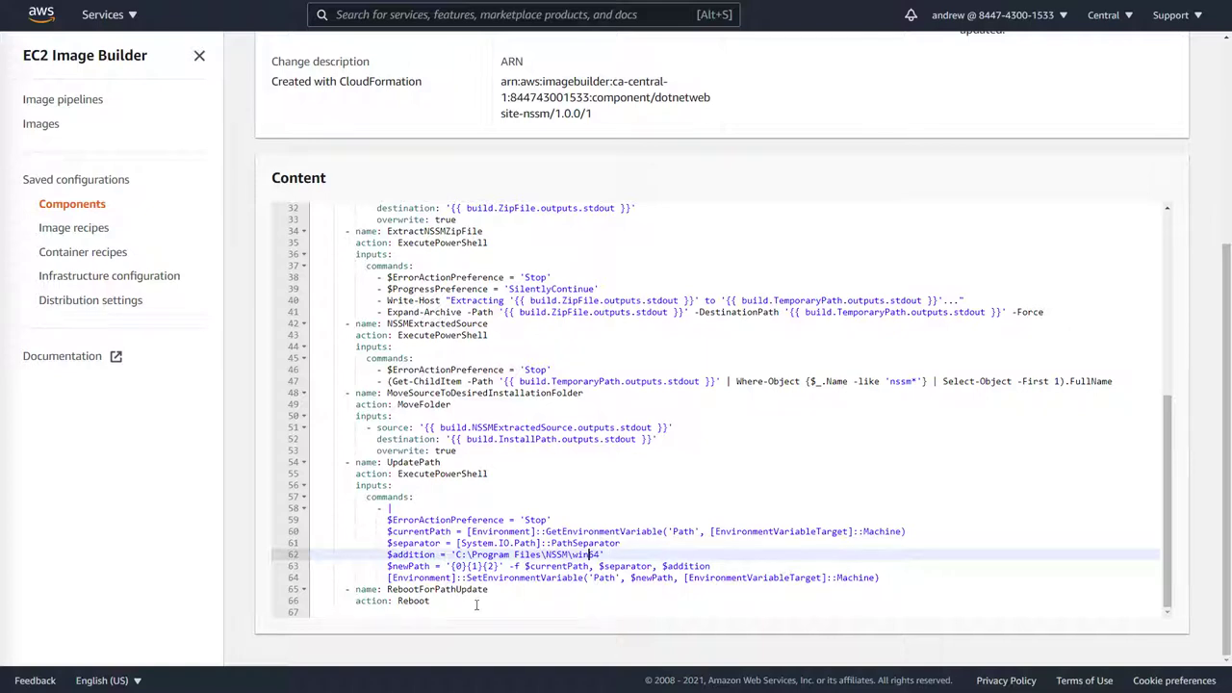
{"action": "left_click", "coordinate": [444, 601]}
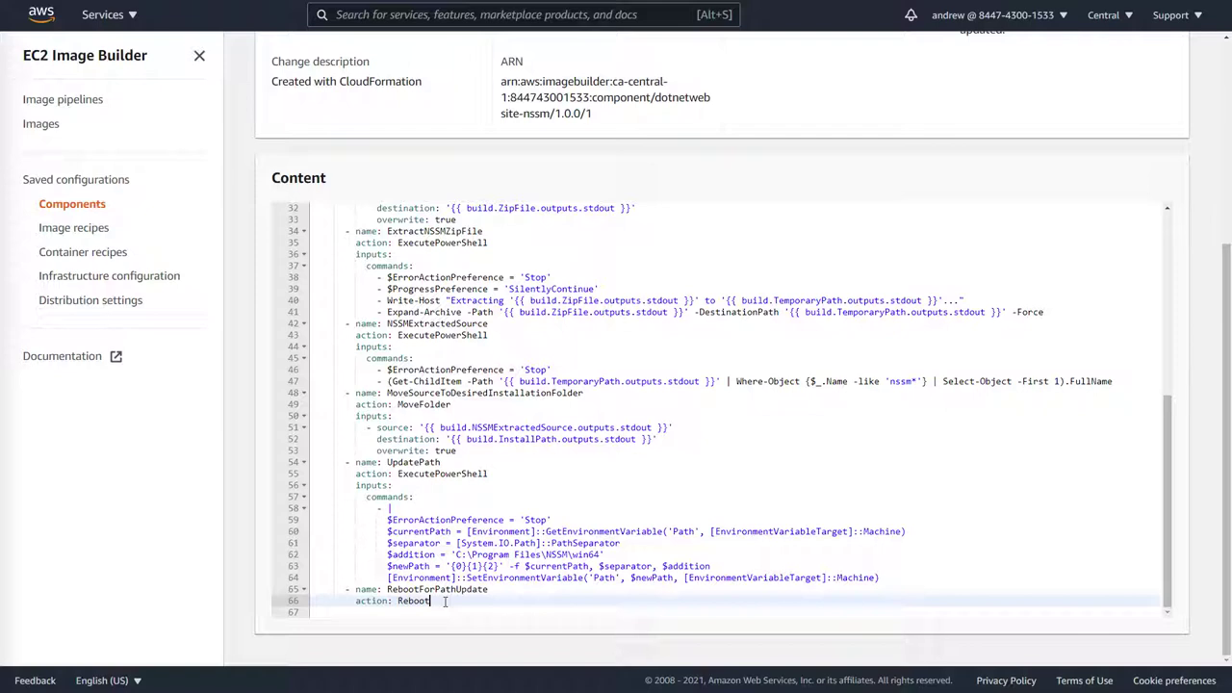
{"action": "double_click", "coordinate": [429, 600]}
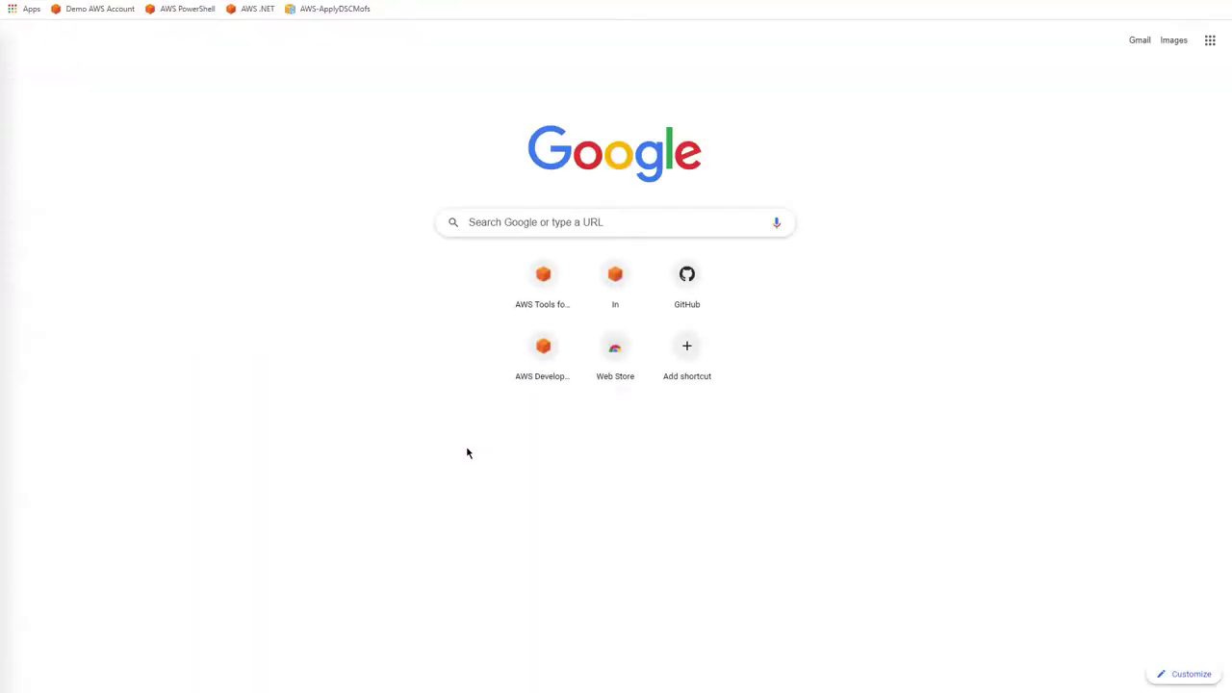
Search Google for "aws image builder documentation"
{"action": "left_click", "coordinate": [524, 221]}
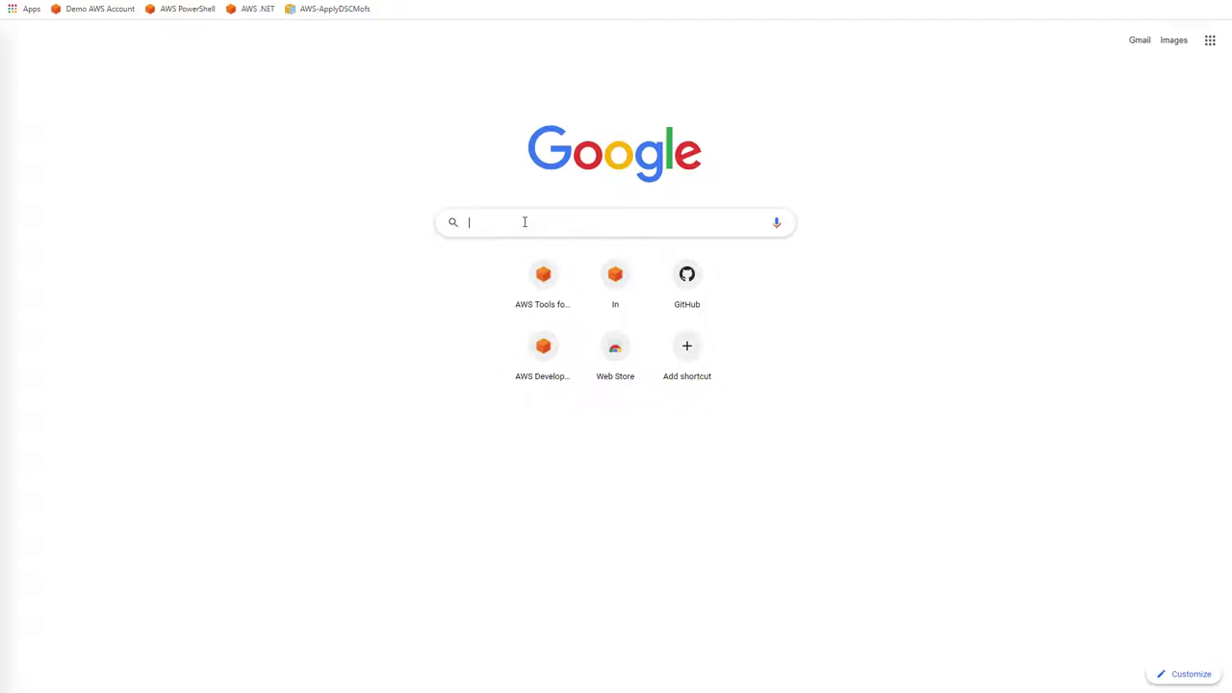
{"action": "type", "text": "aws image builder"}
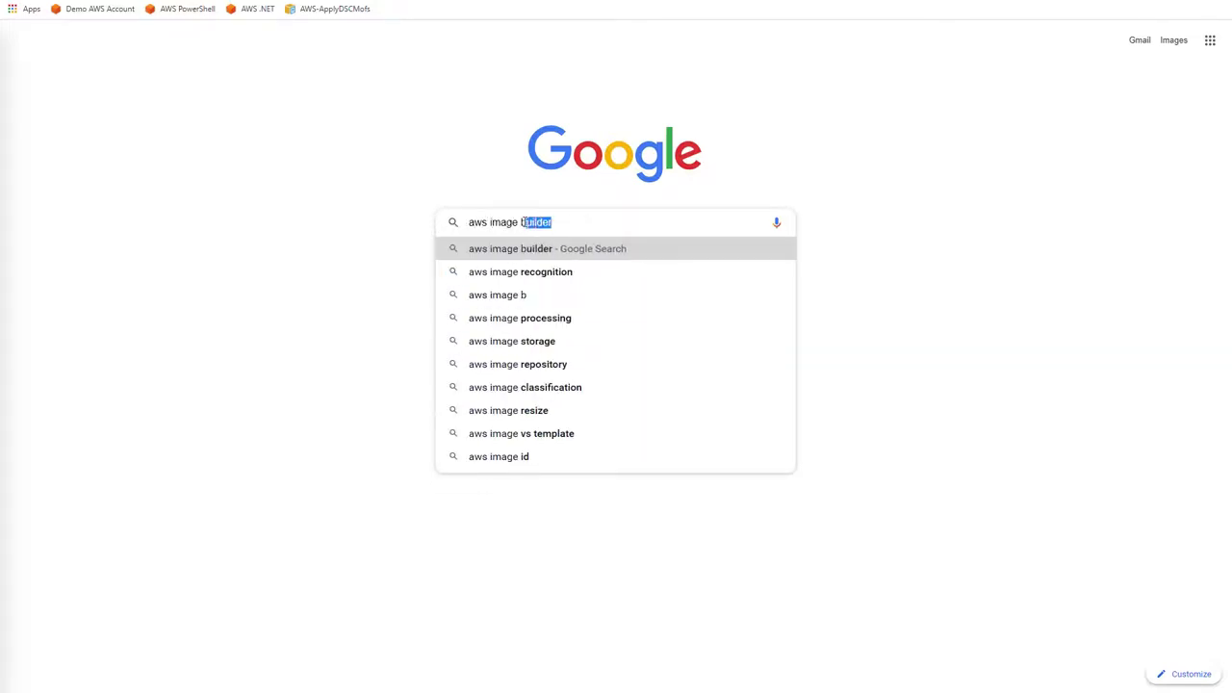
{"action": "type", "text": " documentation"}
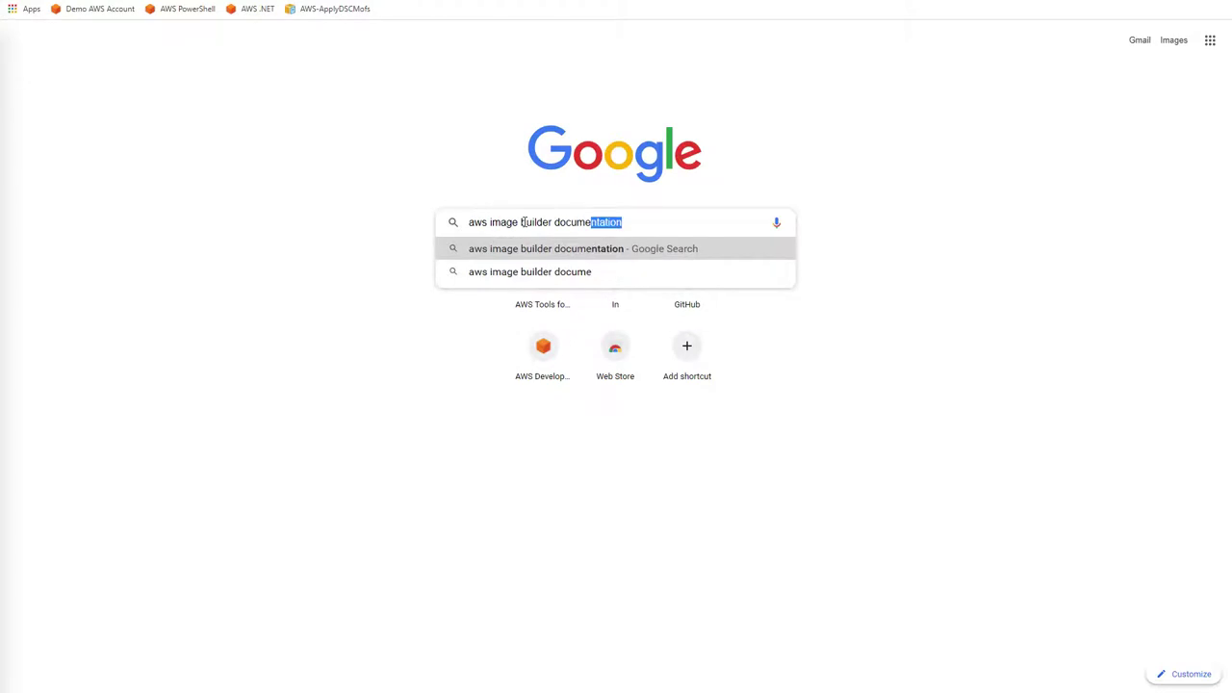
{"action": "key", "text": "Return"}
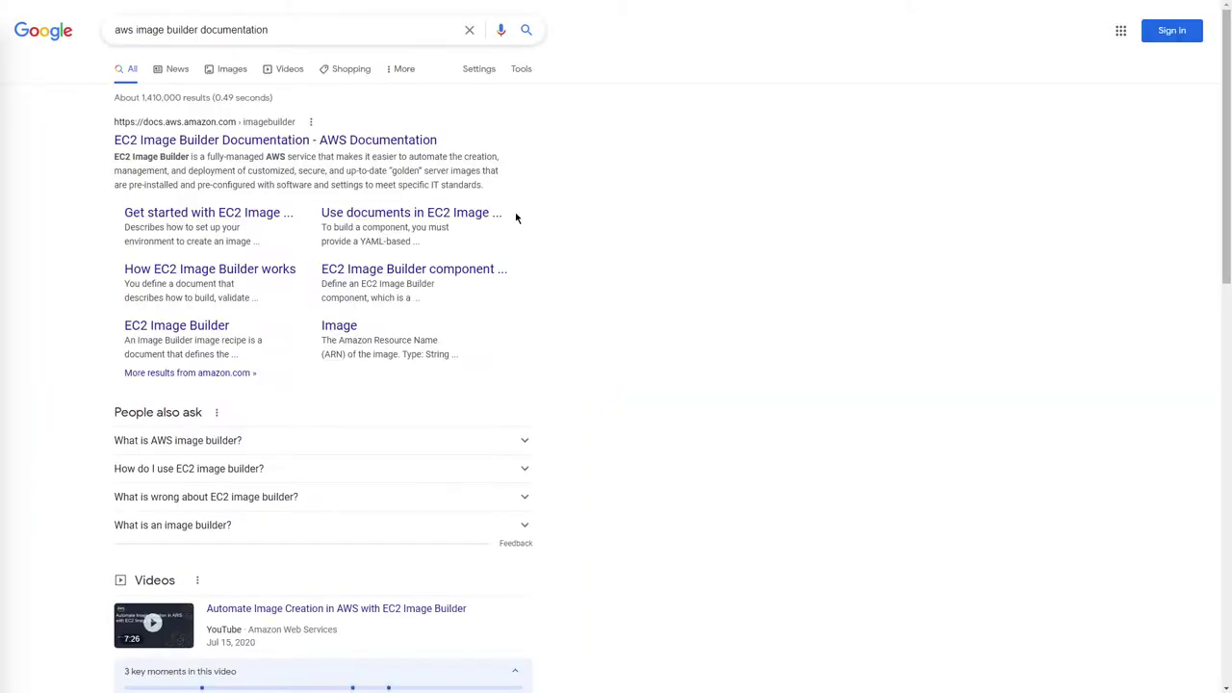
Open the EC2 Image Builder Documentation result and view the Component manager section of the HTML User Guide
{"action": "left_click", "coordinate": [404, 140]}
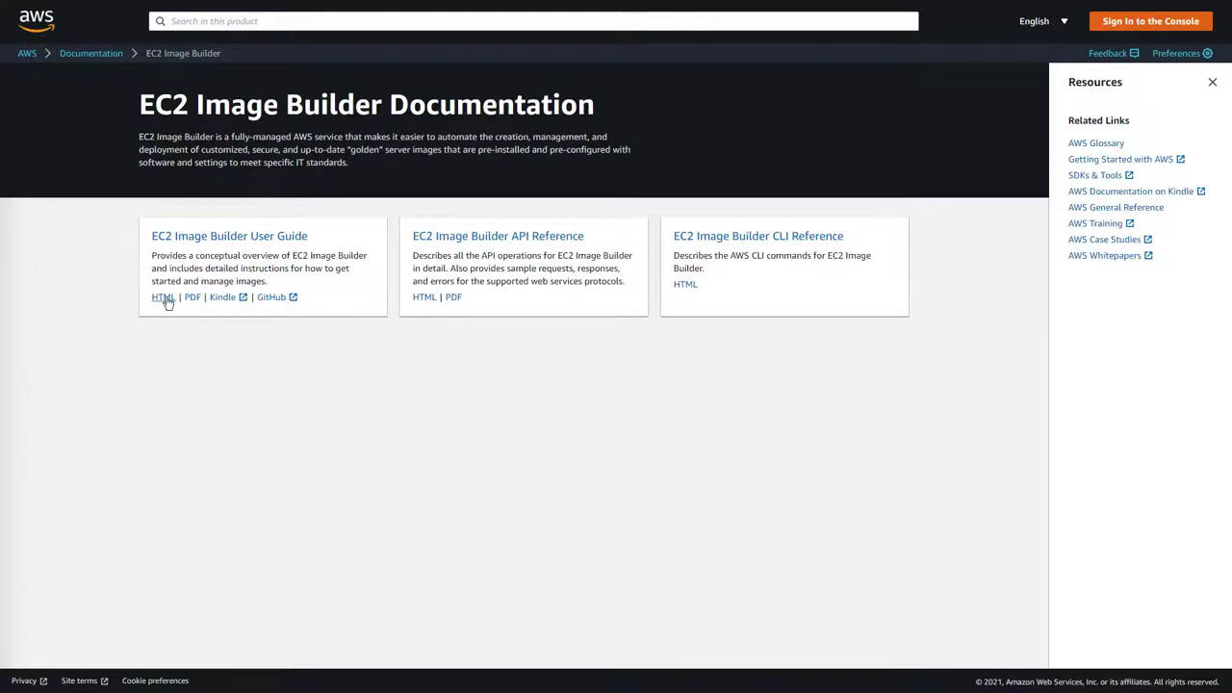
{"action": "left_click", "coordinate": [164, 298]}
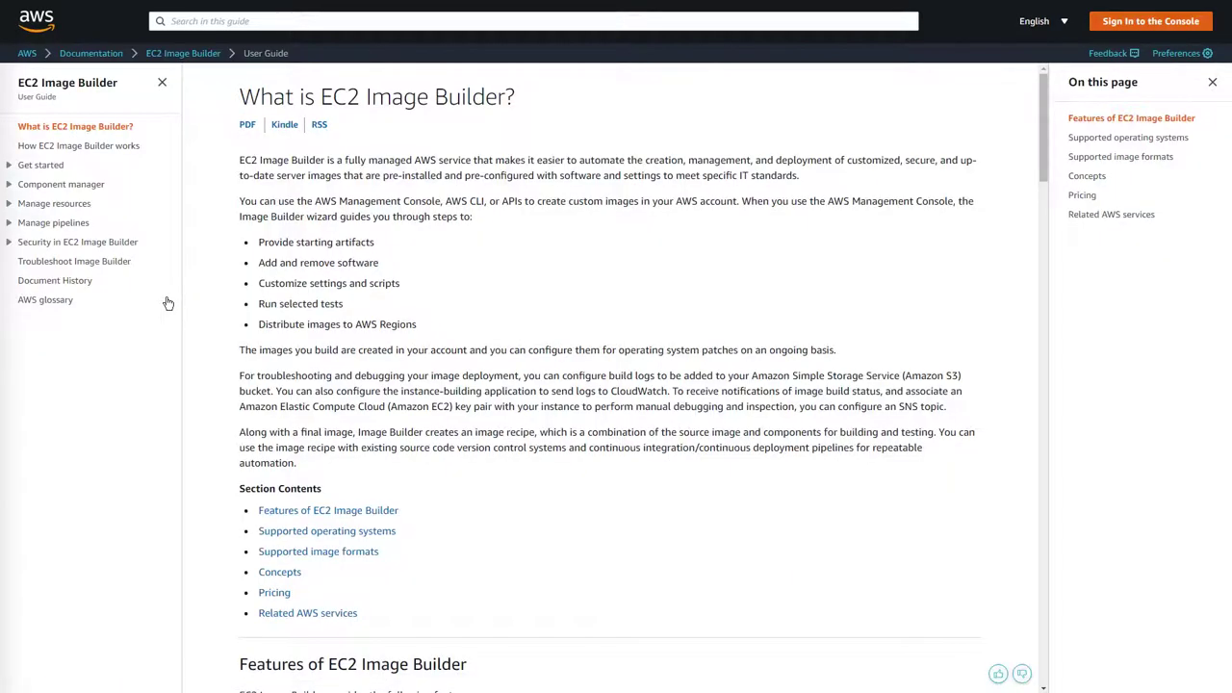
{"action": "left_click", "coordinate": [96, 188]}
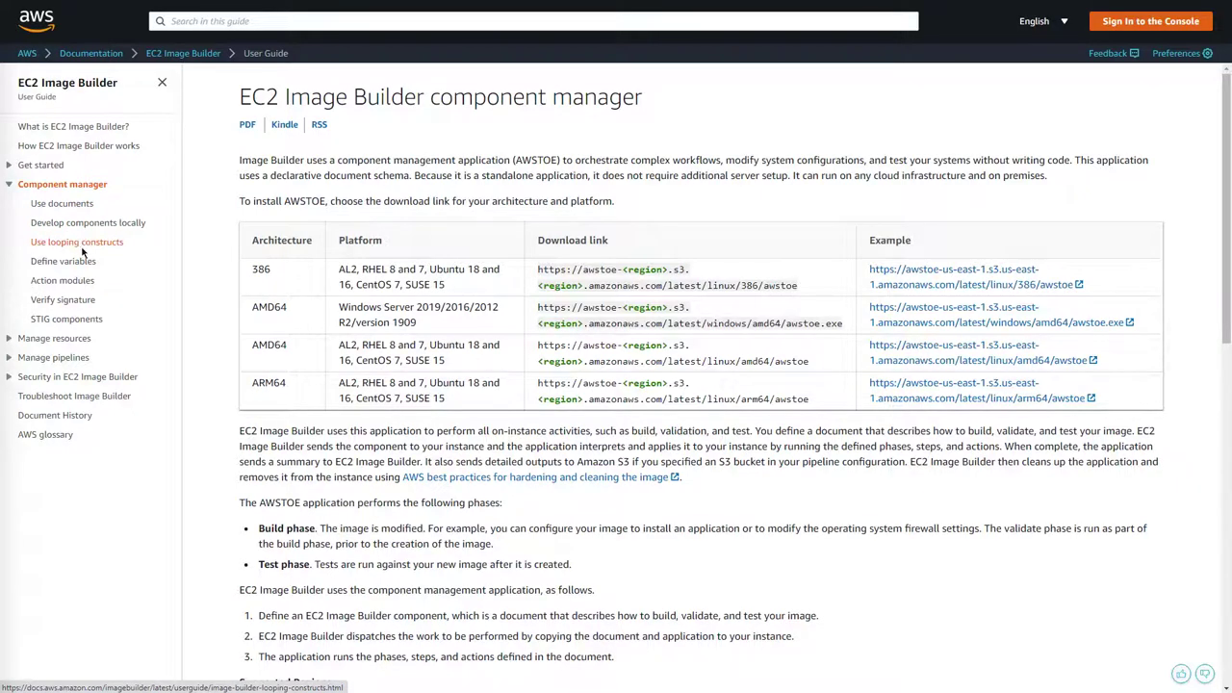
Open the Action modules page of the Component manager documentation and go to its File system operation section
{"action": "left_click", "coordinate": [78, 282]}
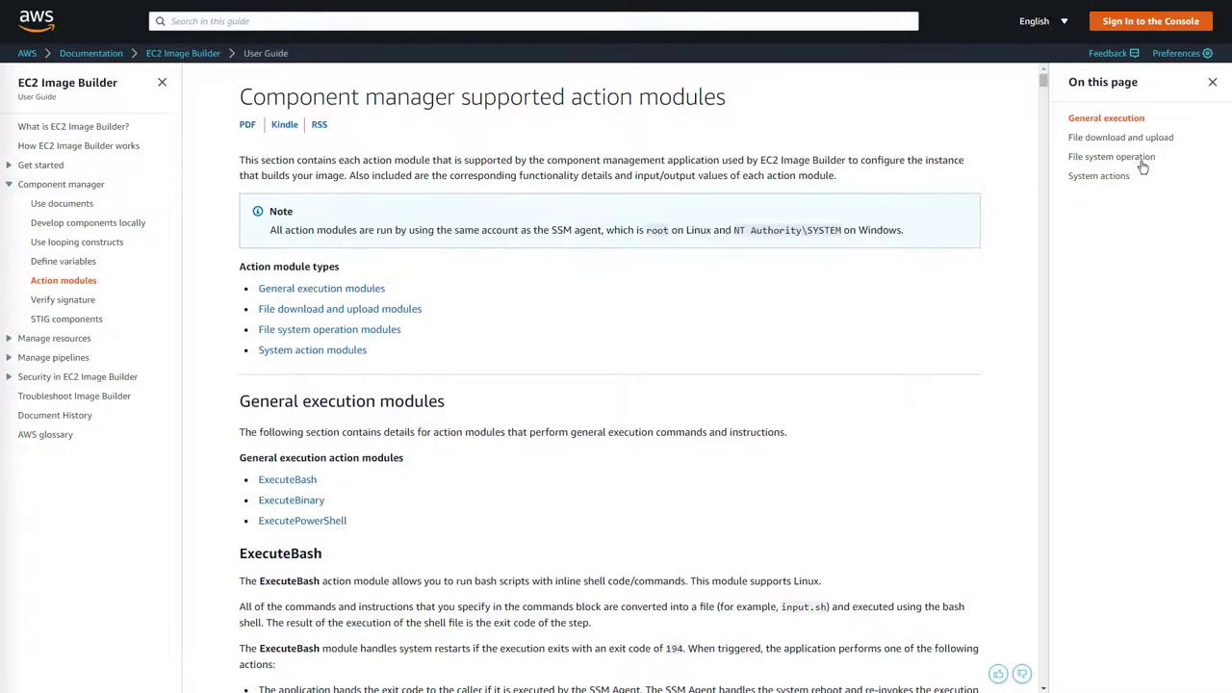
{"action": "left_click", "coordinate": [1141, 160]}
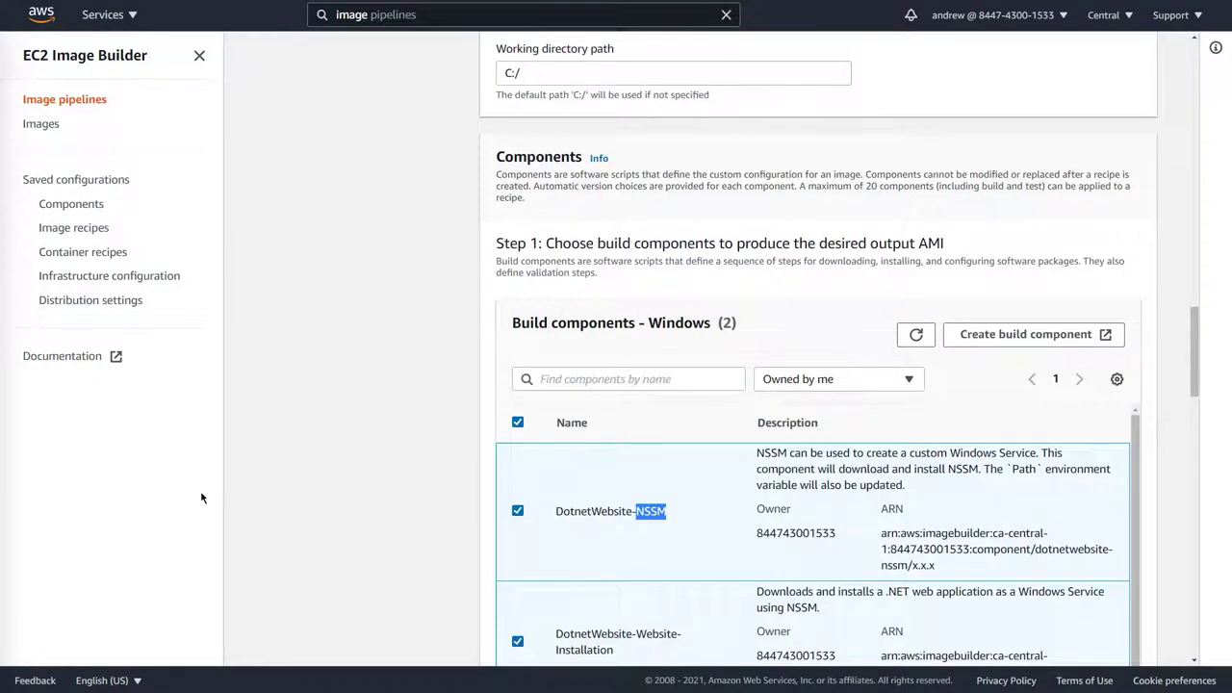
Return to the pipeline's recipe and review the sequence of its selected build components
{"action": "key", "text": "ctrl+minus"}
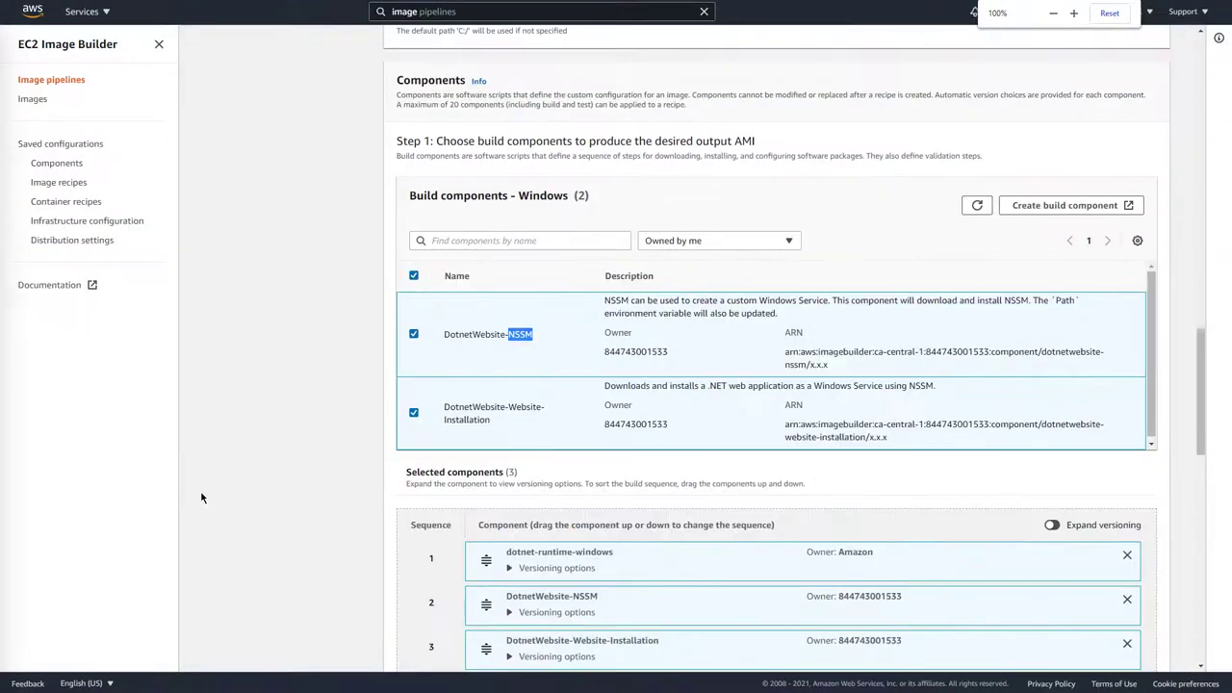
{"action": "left_click", "coordinate": [201, 498]}
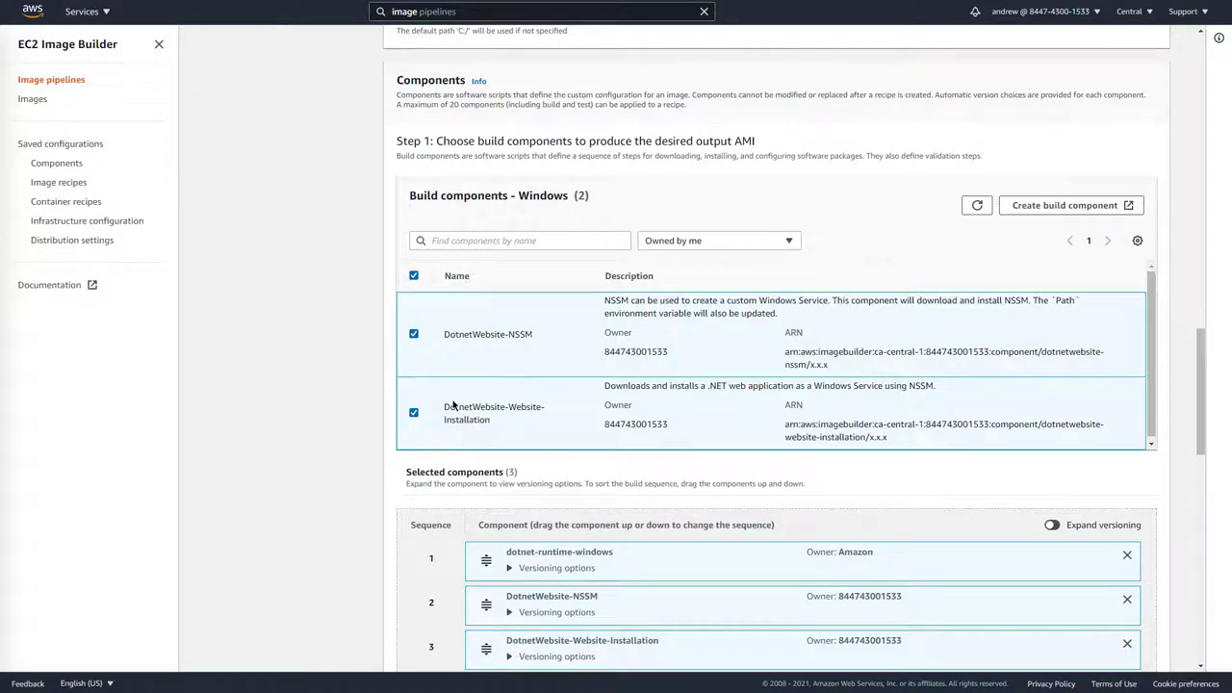
{"action": "scroll", "coordinate": [393, 478], "scroll_direction": "down", "scroll_amount": 2}
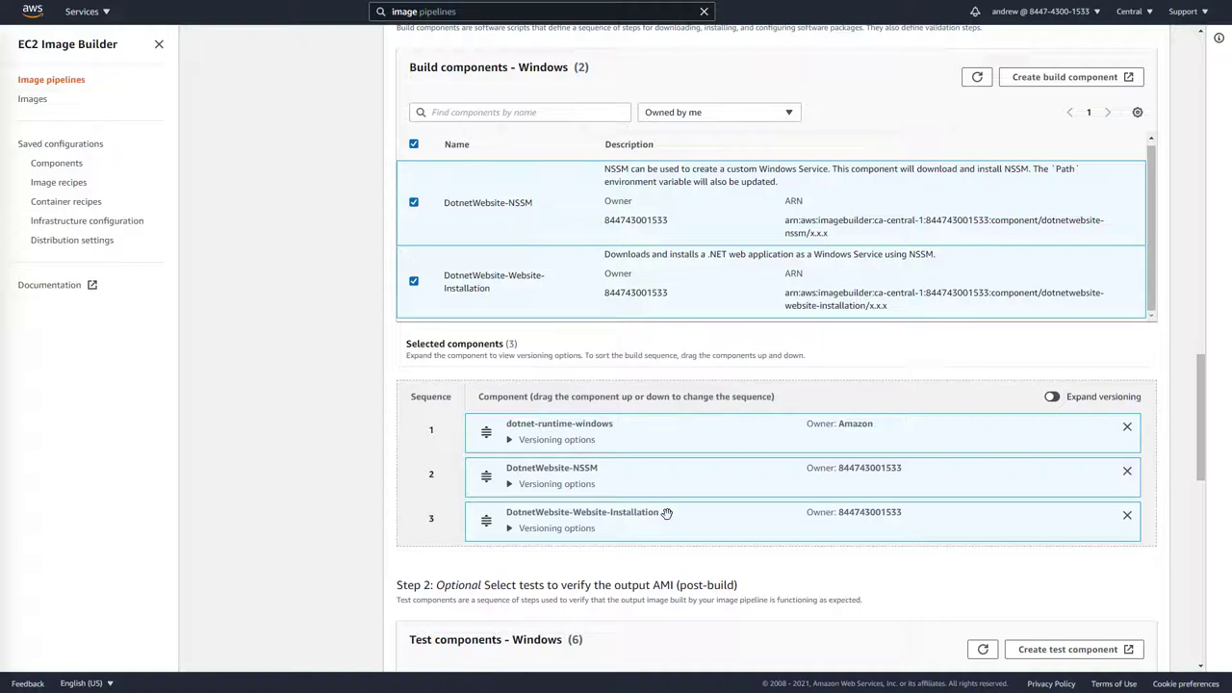
Open the DotnetWebsite-Website-Installation component from the saved components and view its content enlarged
{"action": "left_click", "coordinate": [52, 165]}
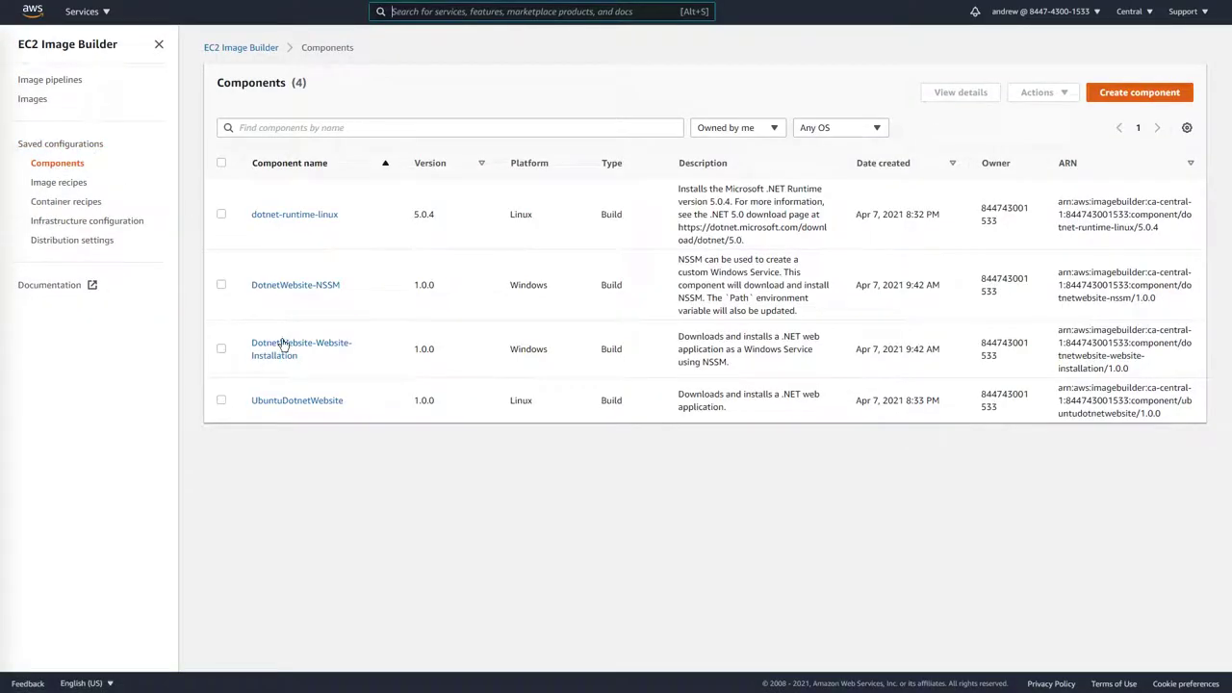
{"action": "left_click", "coordinate": [283, 351]}
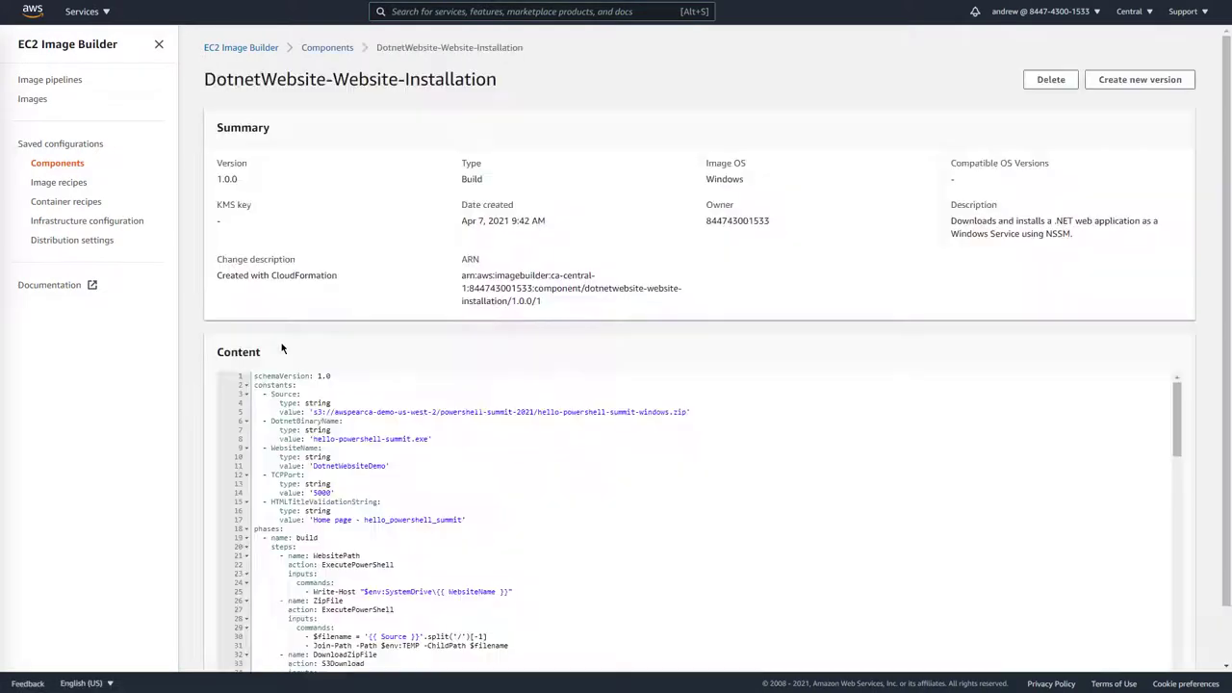
{"action": "scroll", "coordinate": [212, 374], "scroll_direction": "down", "scroll_amount": 1}
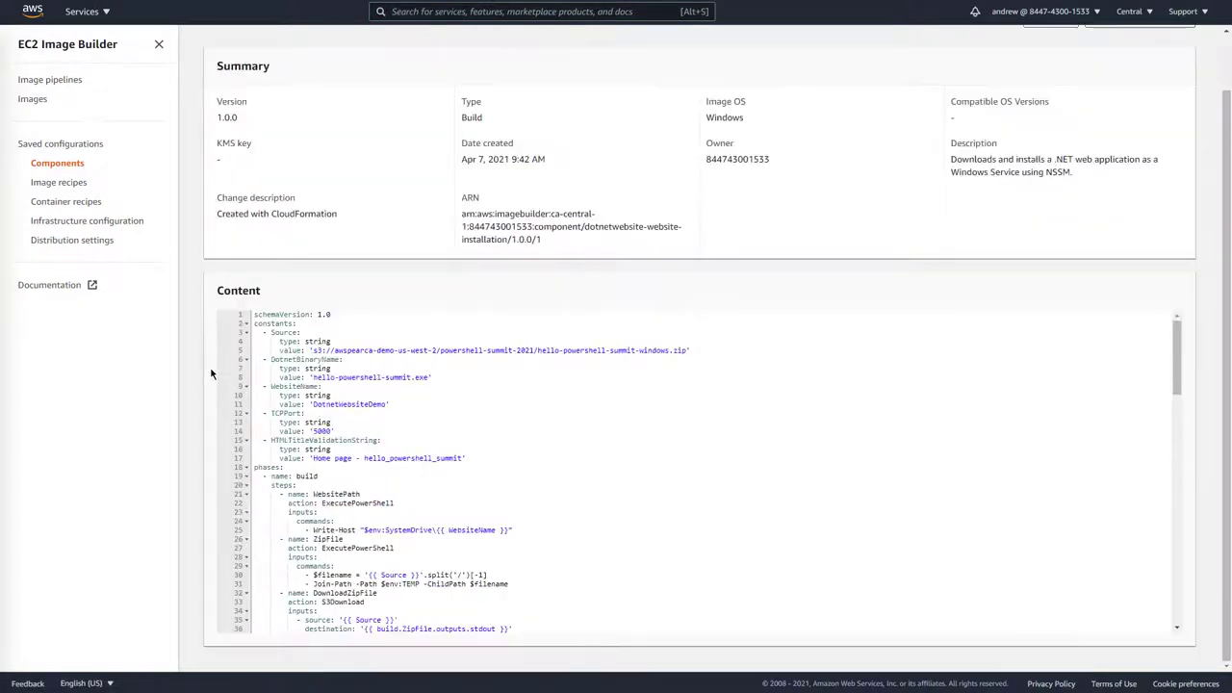
{"action": "key", "text": "ctrl+plus"}
{"action": "key", "text": "ctrl+plus"}
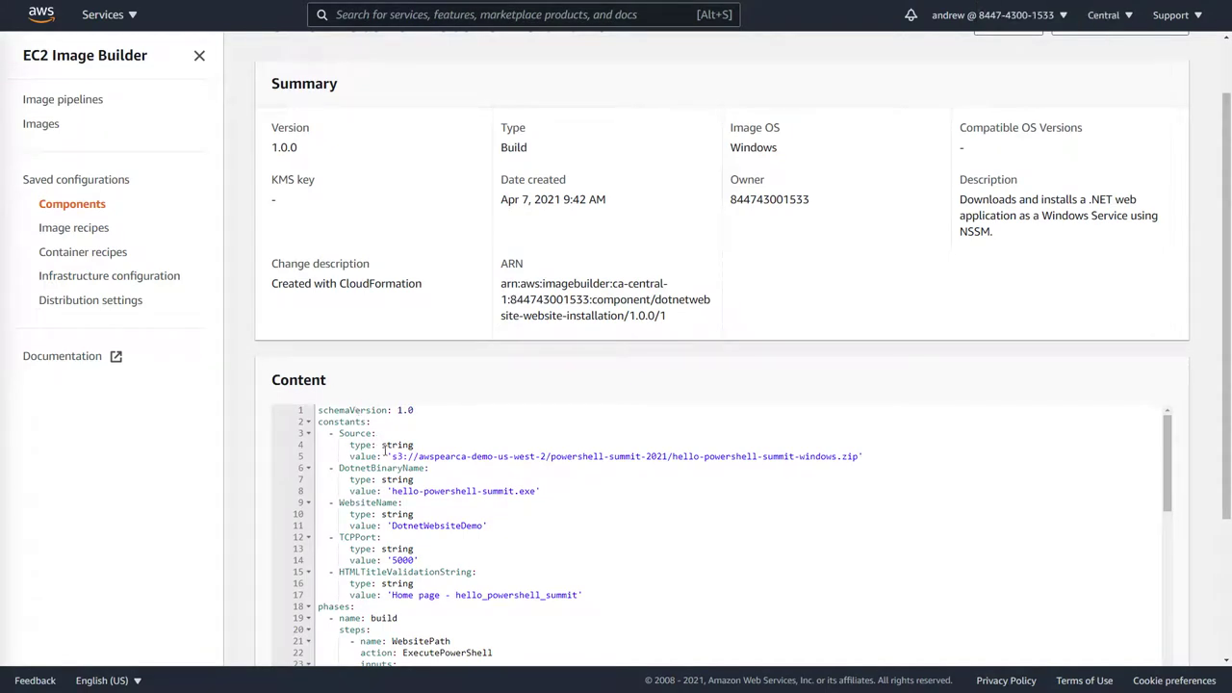
Examine the component's Source, DotnetBinaryName, WebsiteName, TCPPort and HTMLTitleValidationString constants
{"action": "left_click_drag", "start_coordinate": [385, 457], "coordinate": [897, 457]}
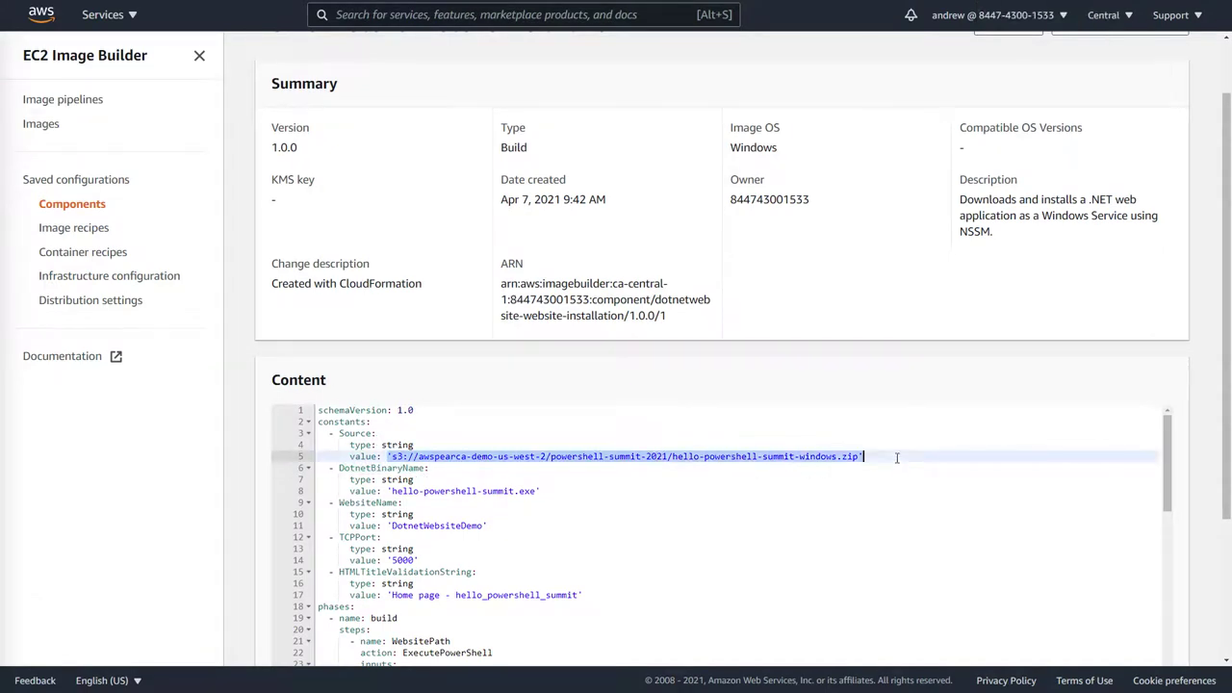
{"action": "left_click", "coordinate": [897, 457]}
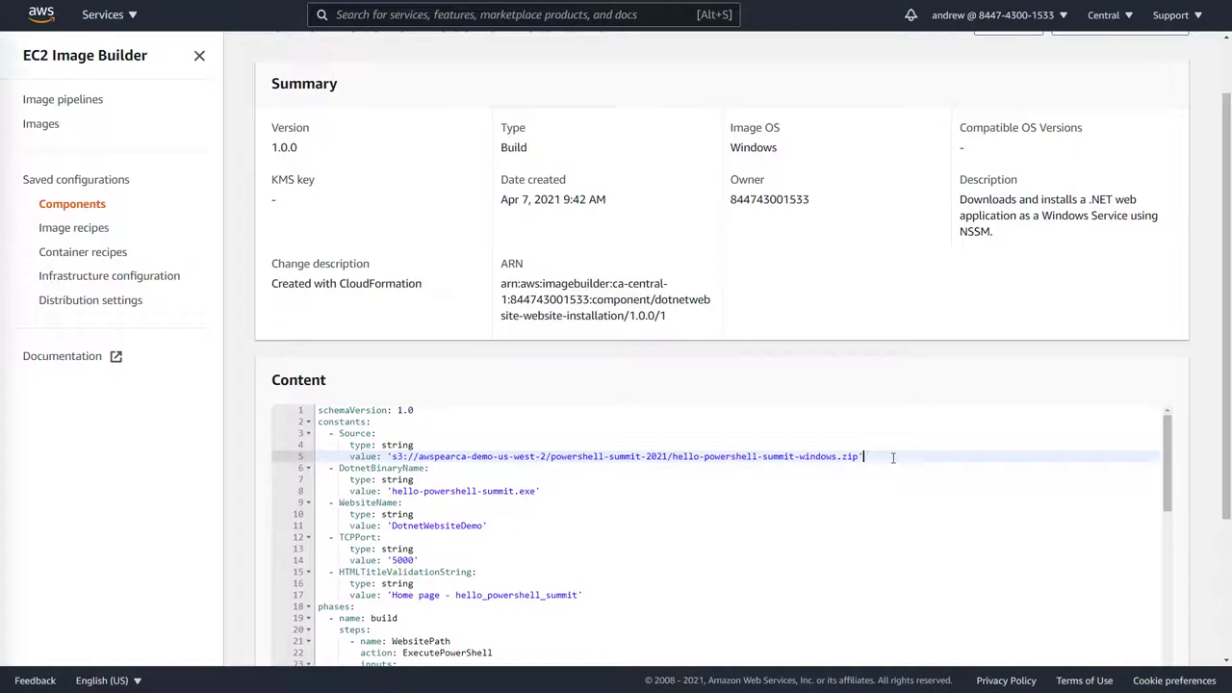
{"action": "left_click_drag", "start_coordinate": [387, 491], "coordinate": [552, 492]}
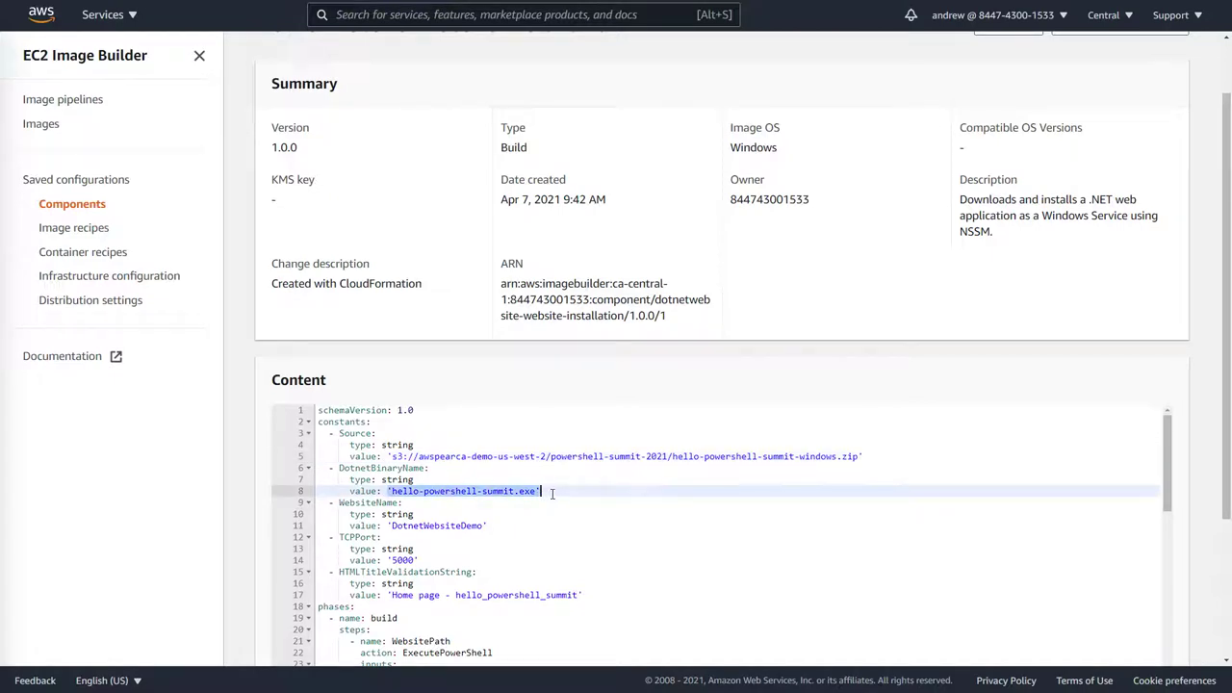
{"action": "left_click", "coordinate": [429, 528]}
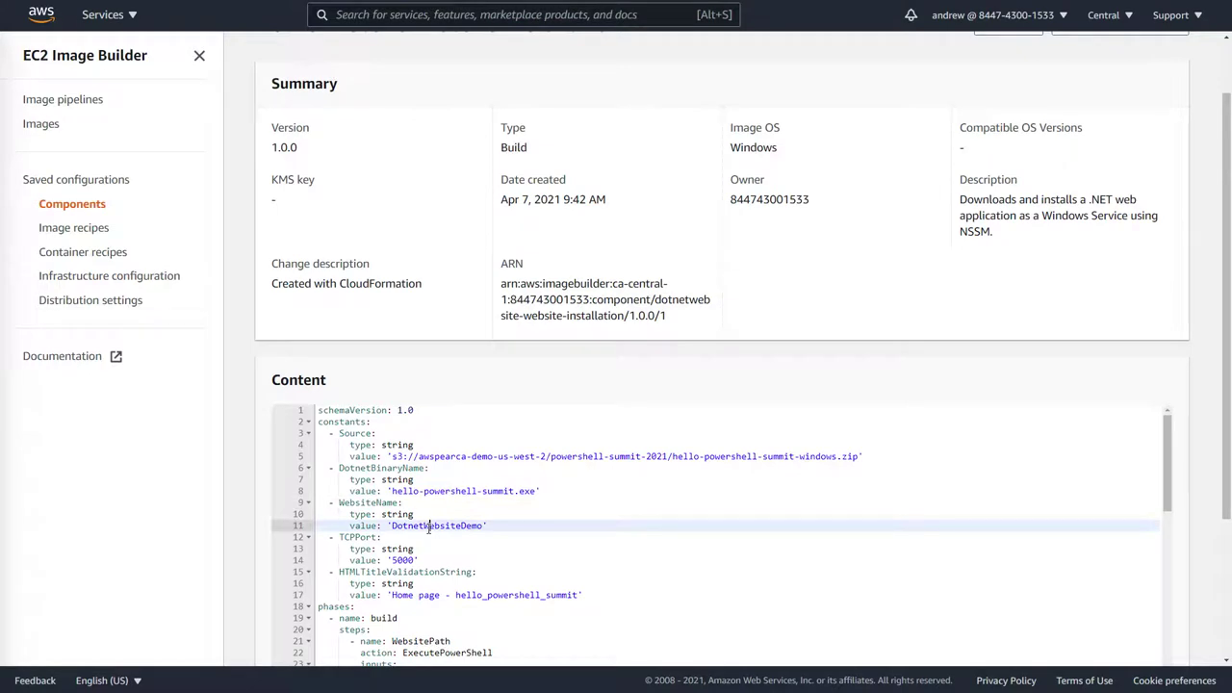
{"action": "left_click", "coordinate": [417, 561]}
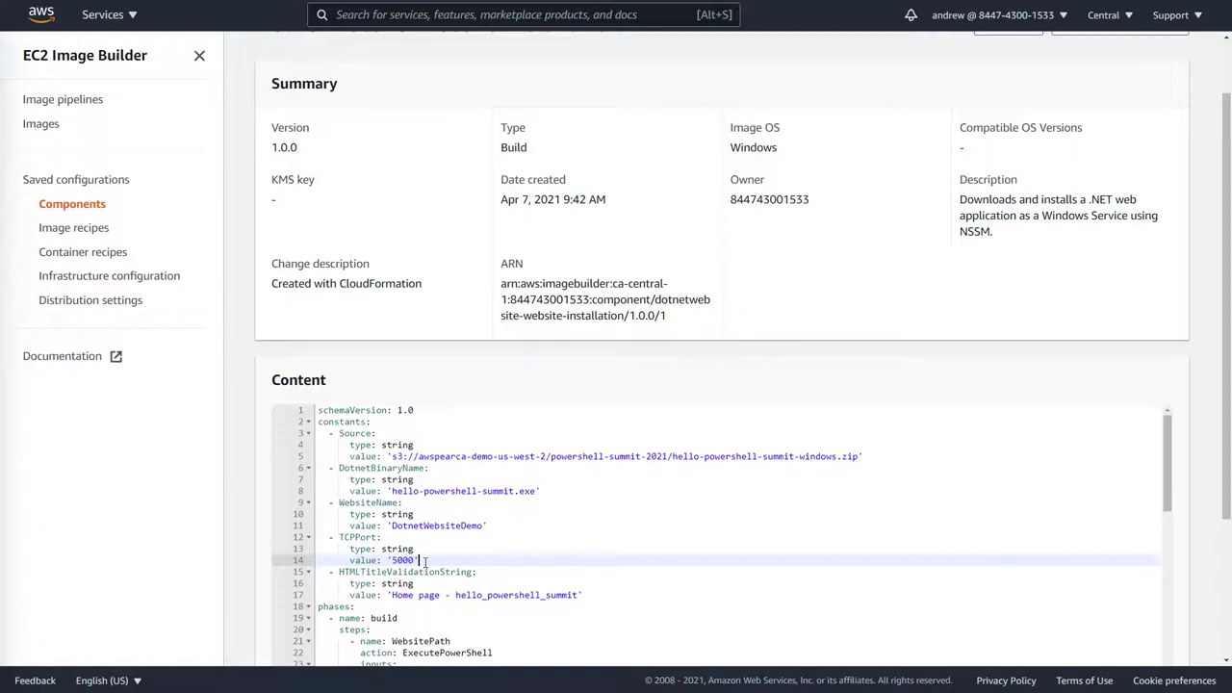
{"action": "left_click", "coordinate": [589, 595]}
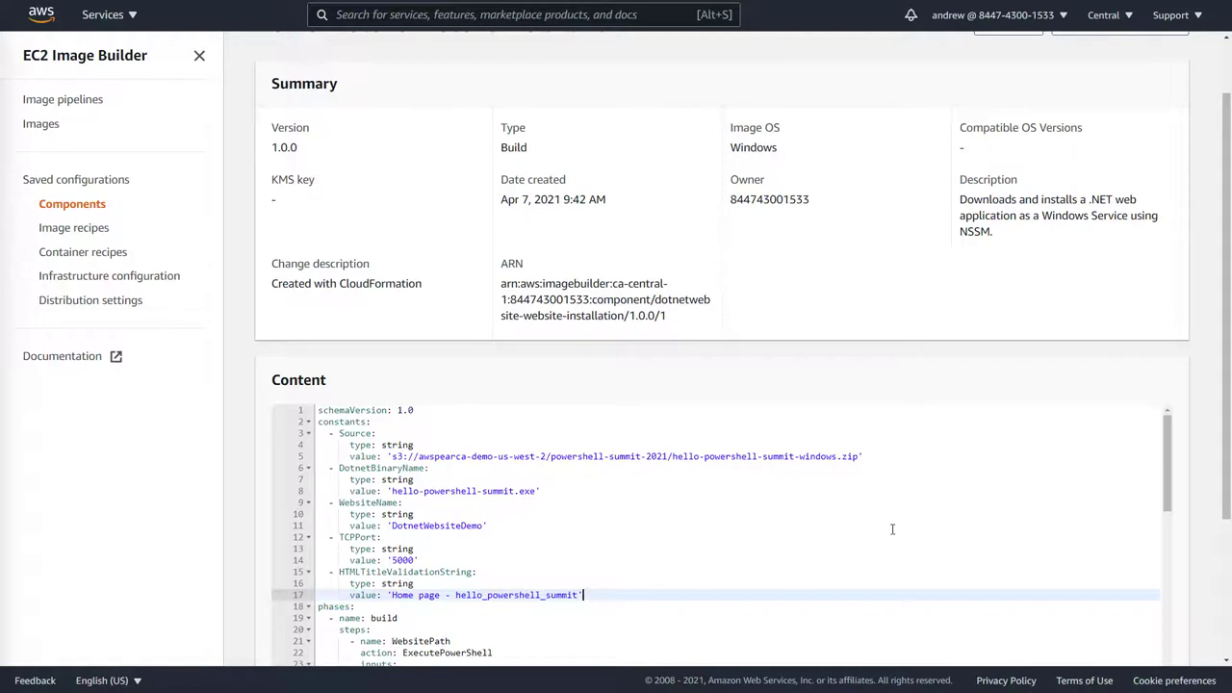
Examine the build phase's S3Download, DeleteFolder and CreateFolder actions for the website zip file and folder
{"action": "left_click_drag", "start_coordinate": [1169, 435], "coordinate": [1170, 510]}
{"action": "left_click", "coordinate": [458, 463]}
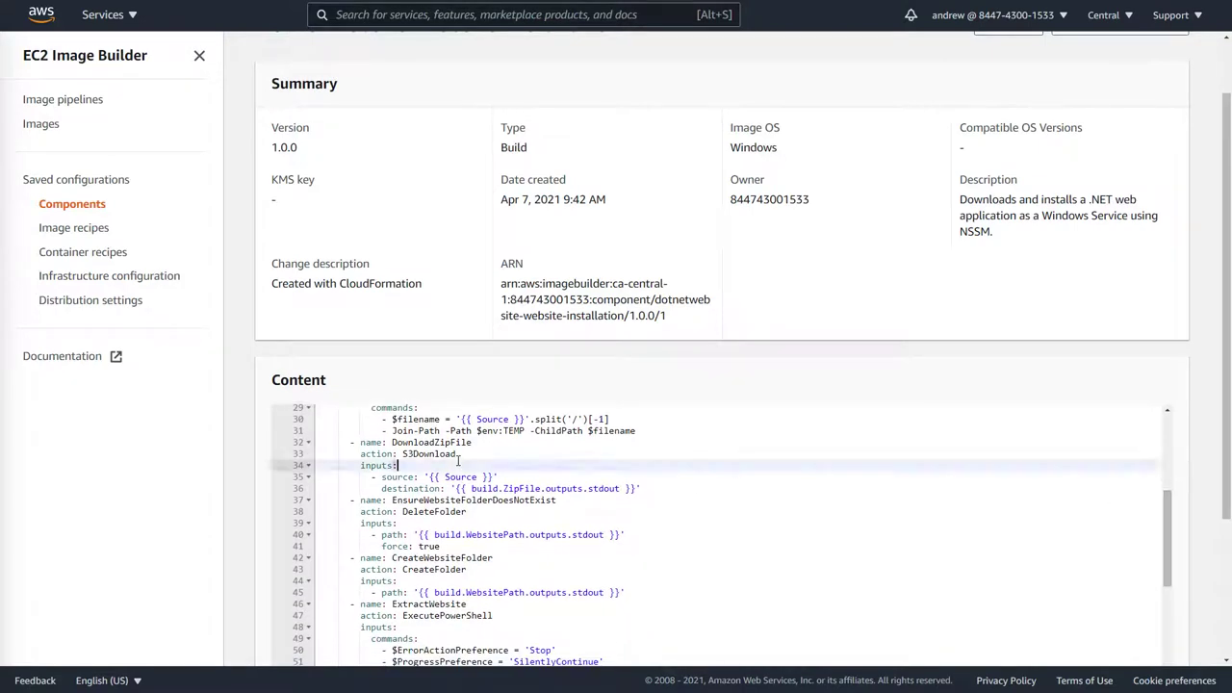
{"action": "double_click", "coordinate": [456, 453]}
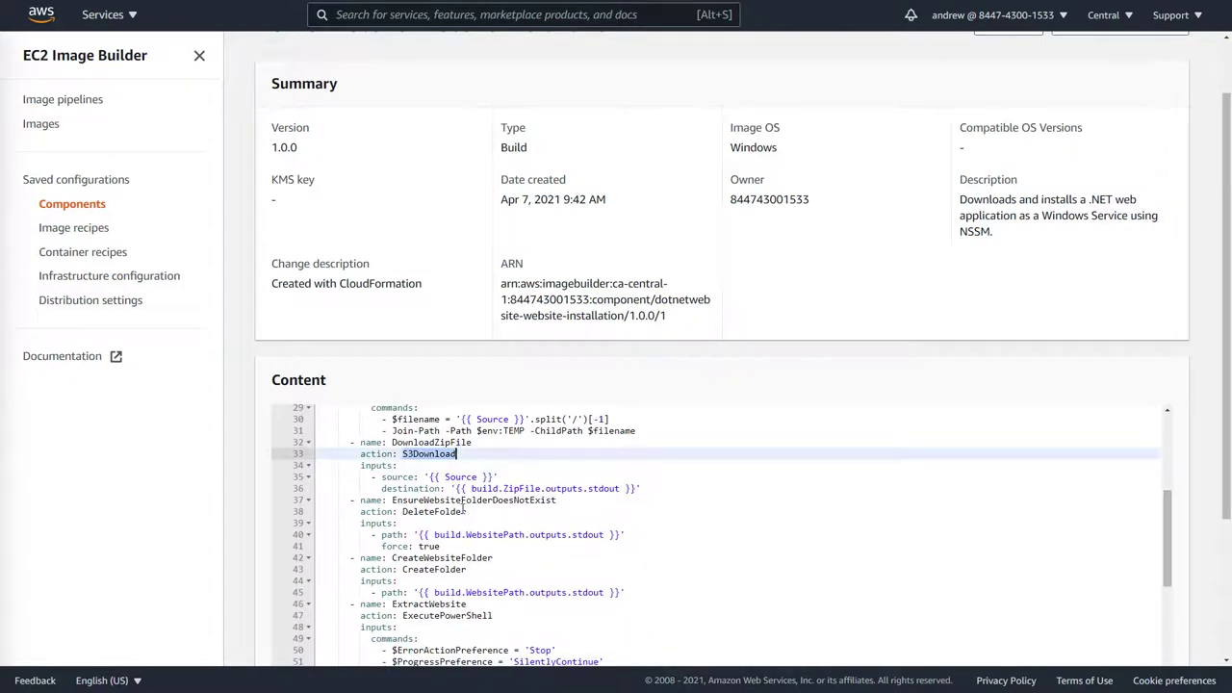
{"action": "double_click", "coordinate": [463, 511]}
{"action": "left_click", "coordinate": [473, 569]}
{"action": "double_click", "coordinate": [472, 569]}
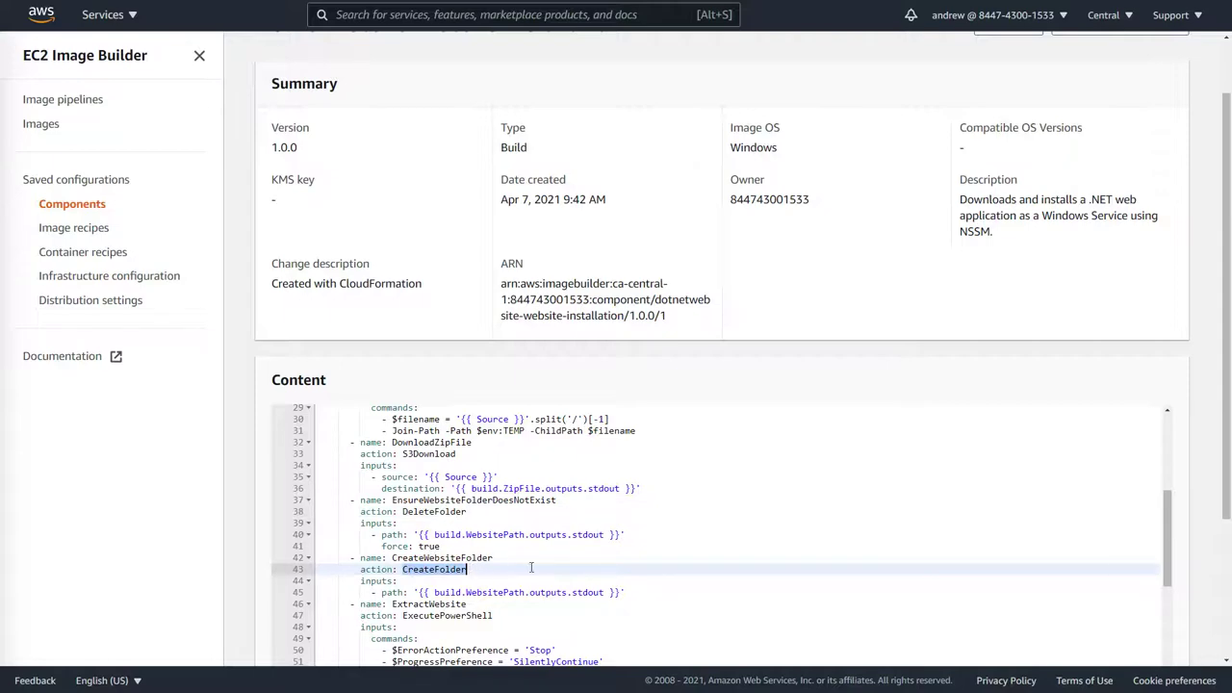
Look through the CreateFirewallRule, StartService and CleanupZipFiles steps and locate the validate and test phases
{"action": "left_click_drag", "start_coordinate": [1165, 569], "coordinate": [1172, 664]}
{"action": "left_click_drag", "start_coordinate": [1226, 521], "coordinate": [1226, 653]}
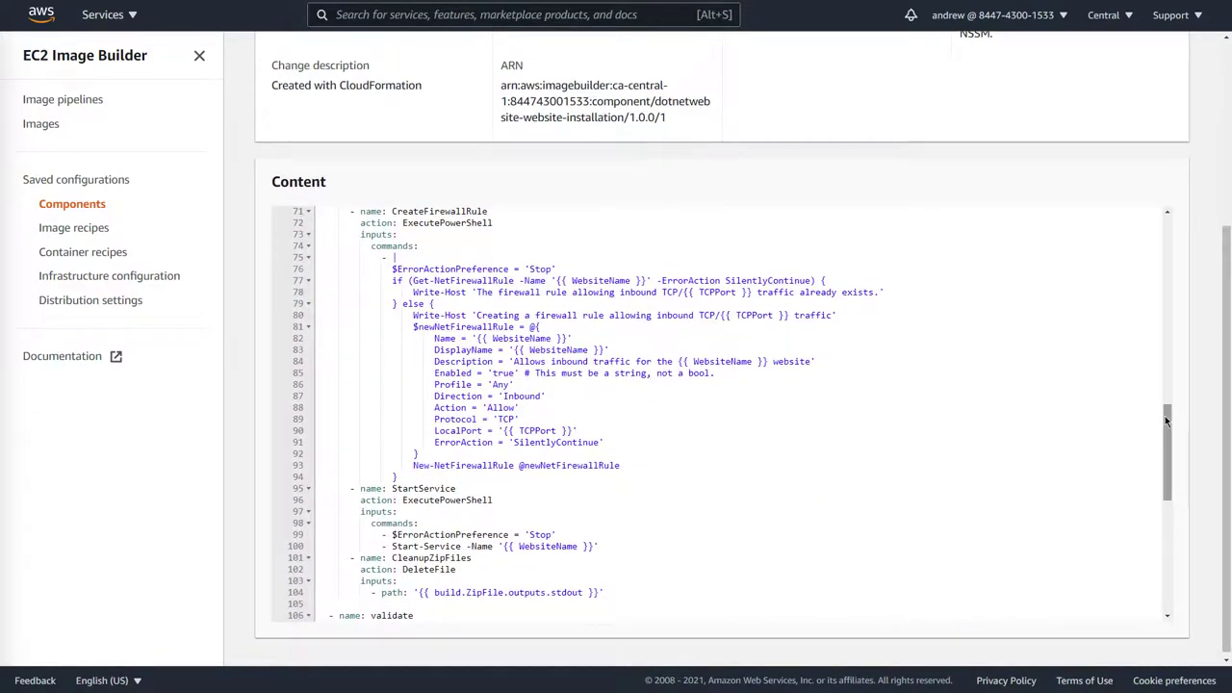
{"action": "left_click_drag", "start_coordinate": [1161, 424], "coordinate": [1164, 502]}
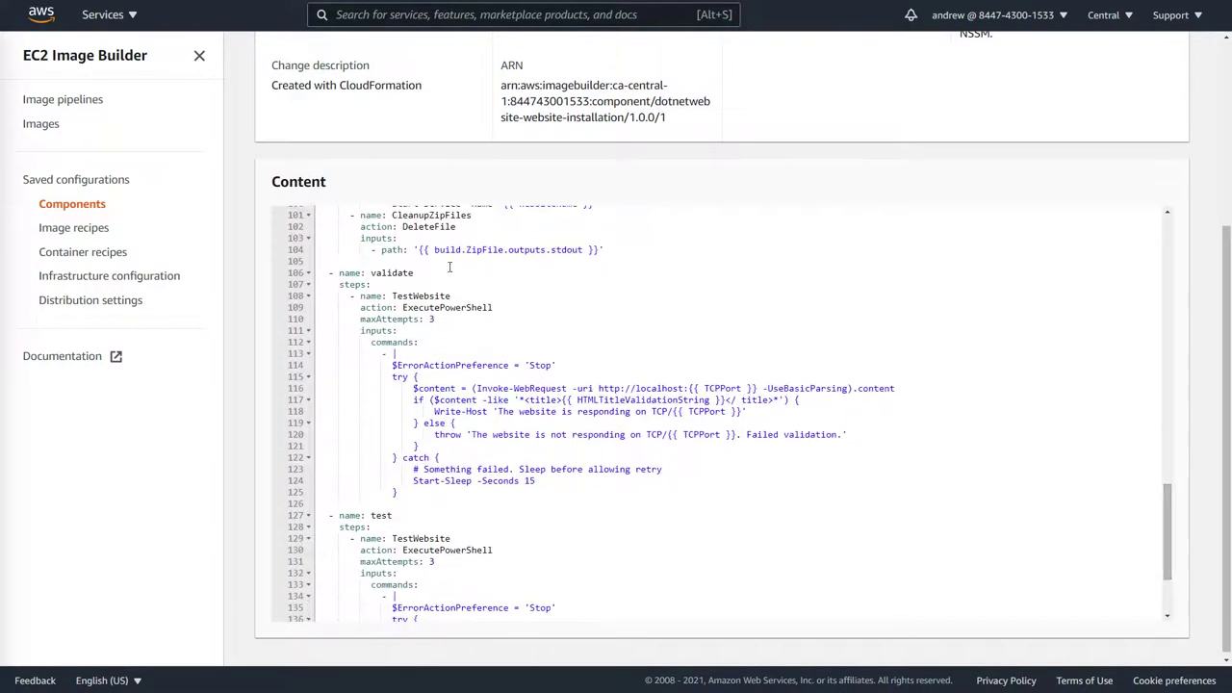
{"action": "left_click_drag", "start_coordinate": [370, 273], "coordinate": [444, 275]}
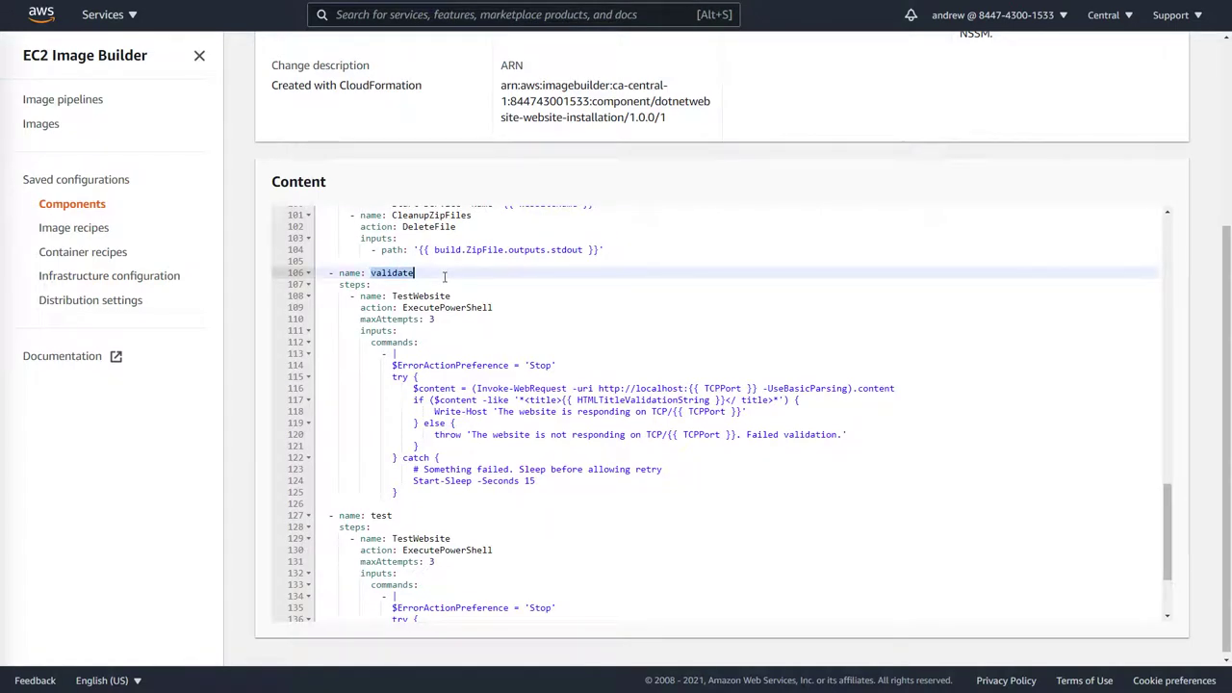
{"action": "left_click", "coordinate": [371, 515]}
{"action": "left_click", "coordinate": [411, 501]}
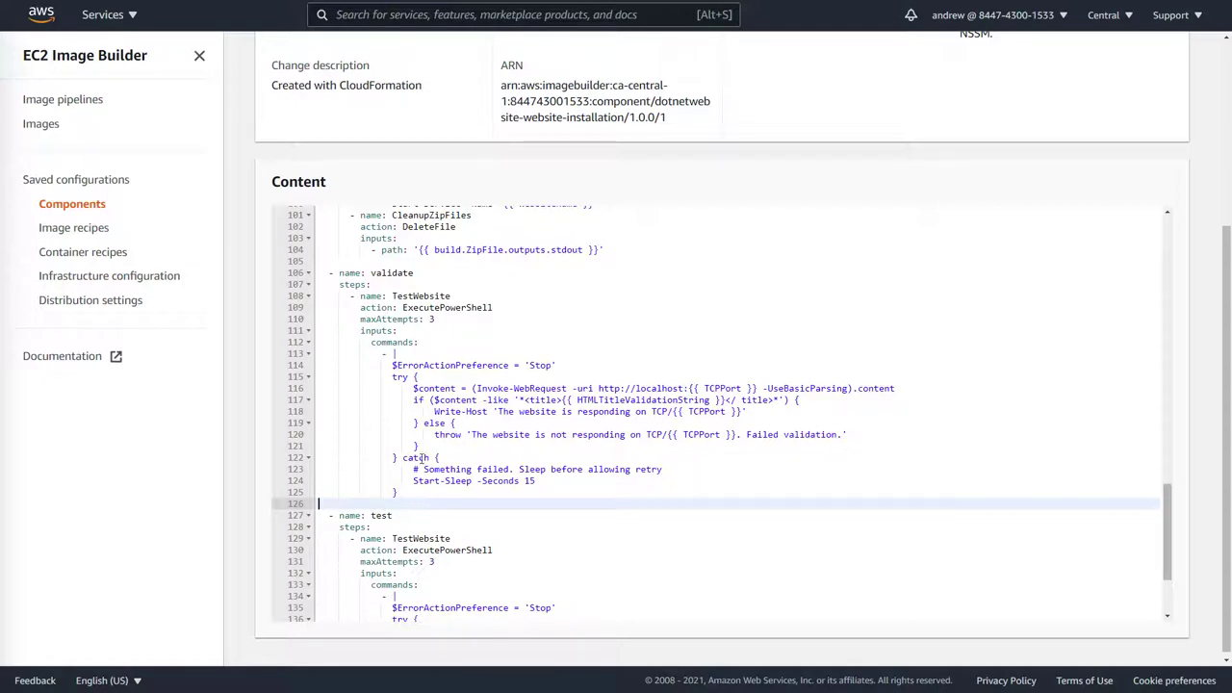
Examine the validate phase's Invoke-WebRequest call and its HTMLTitleValidationString check
{"action": "double_click", "coordinate": [411, 272]}
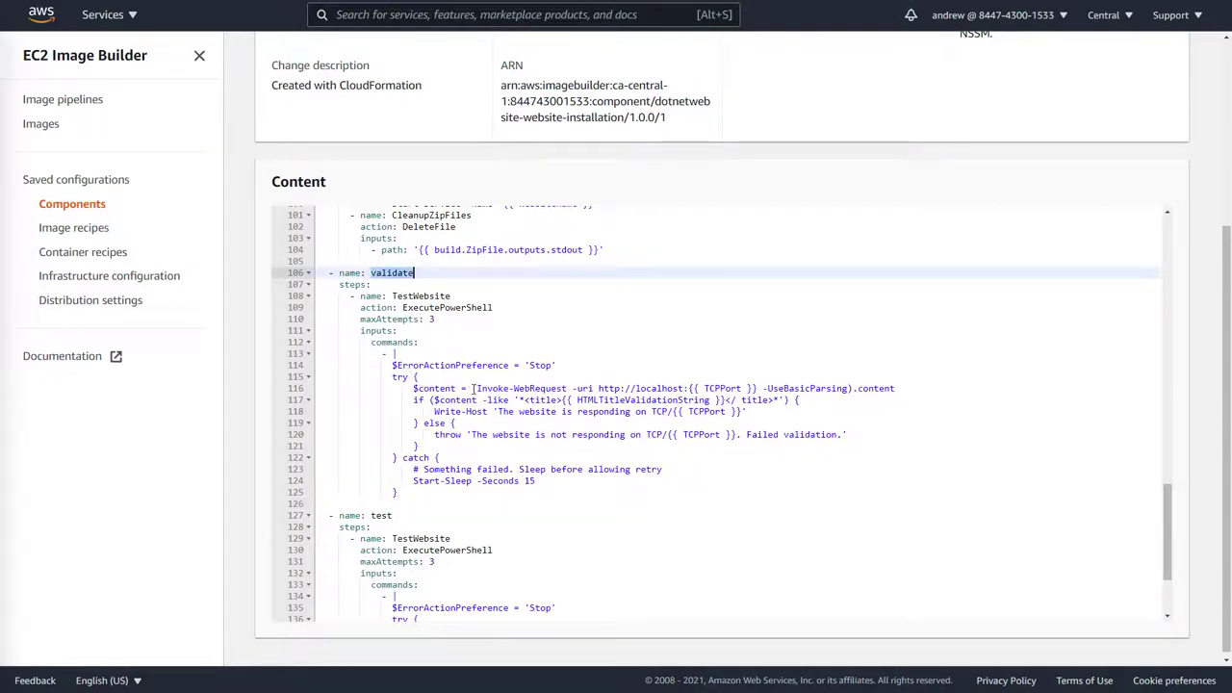
{"action": "left_click_drag", "start_coordinate": [473, 388], "coordinate": [757, 386]}
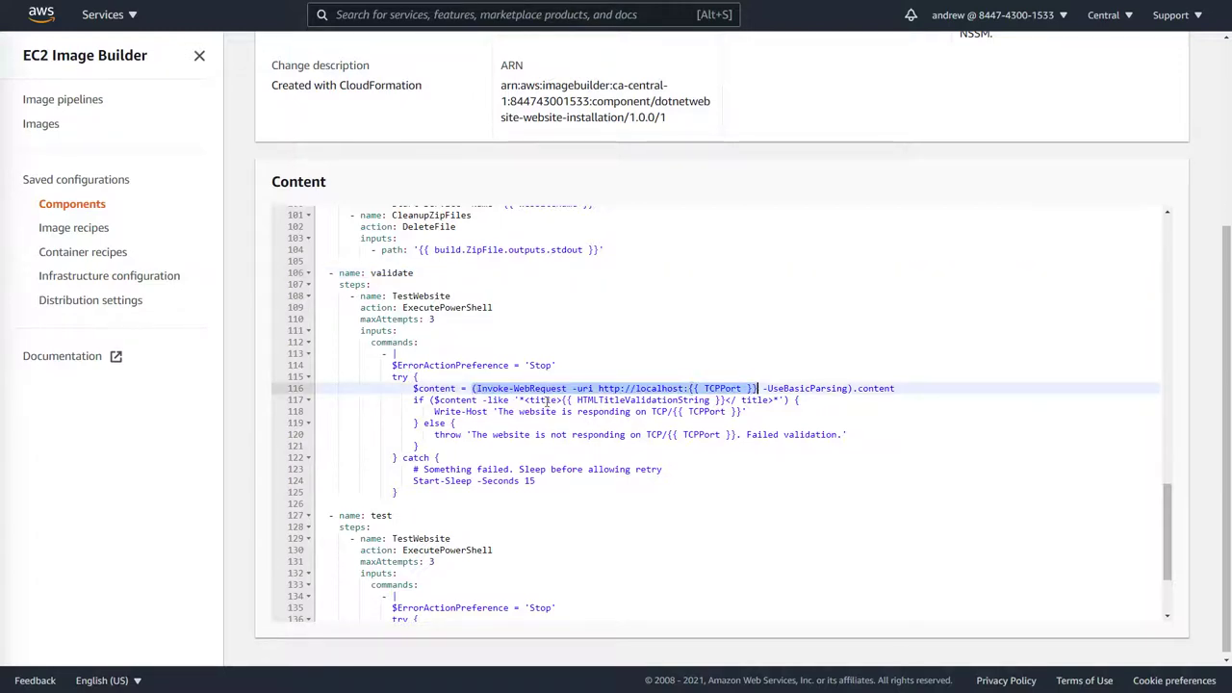
{"action": "left_click_drag", "start_coordinate": [520, 400], "coordinate": [778, 399]}
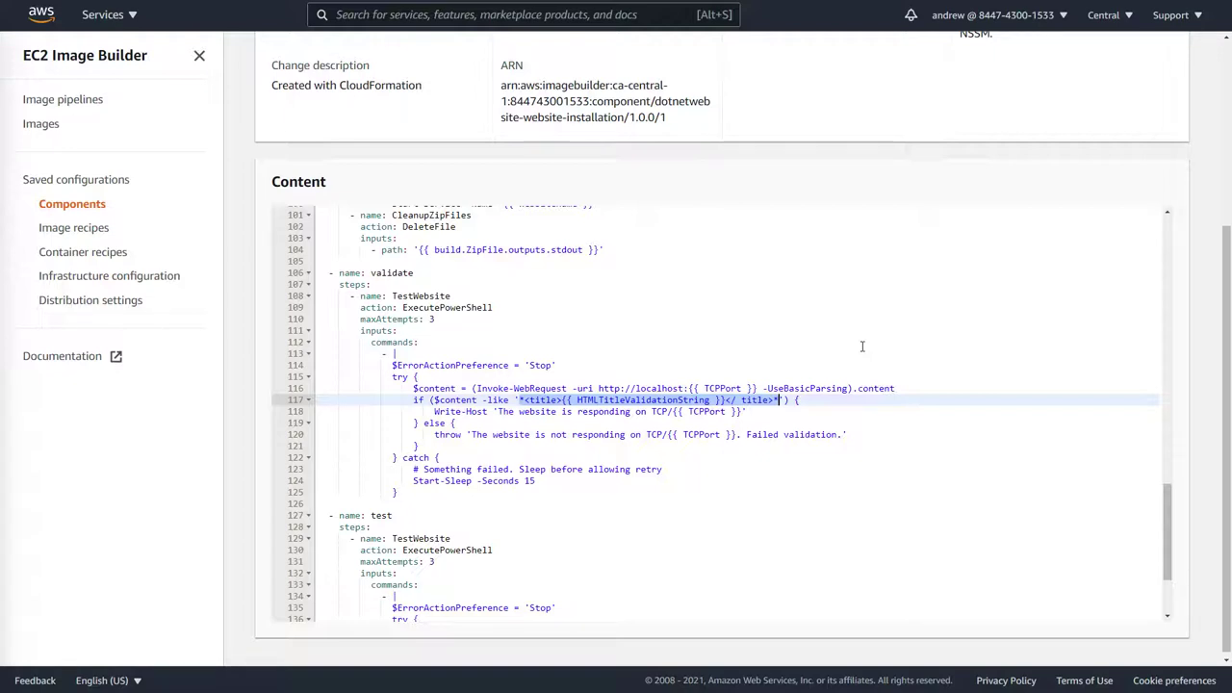
{"action": "left_click", "coordinate": [868, 437]}
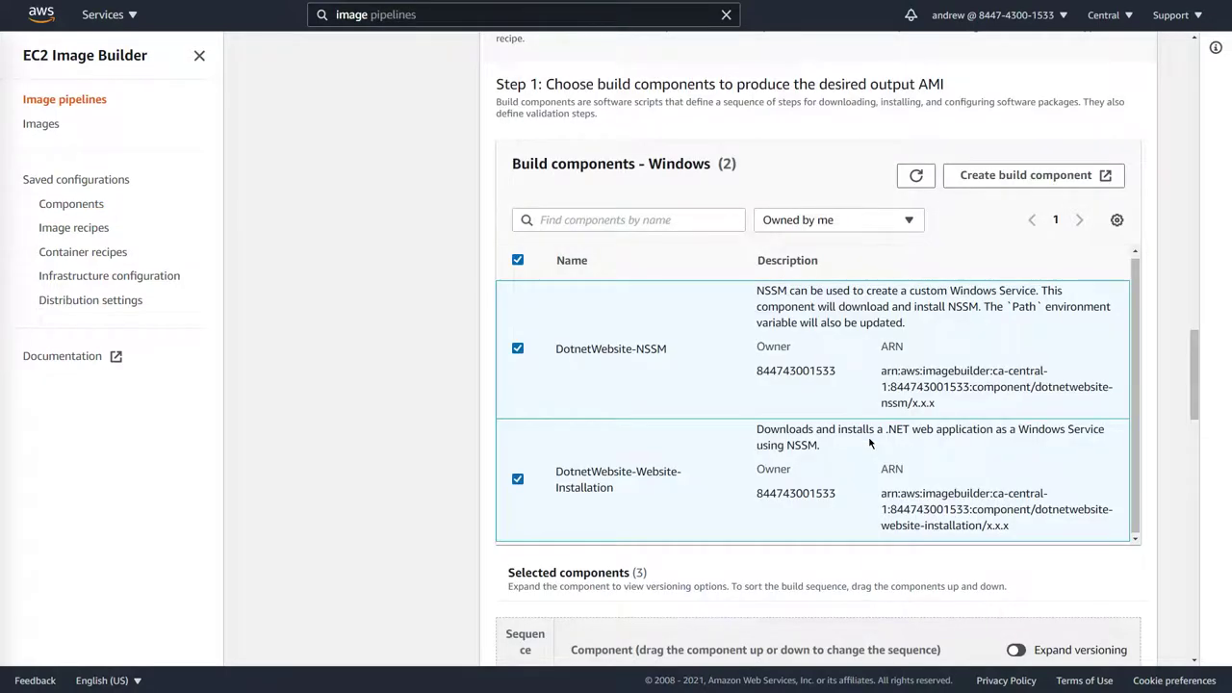
Return to the DotnetWebsiteDemo recipe, keep its test component and storage defaults, and proceed to the infrastructure configuration
{"action": "key", "text": "ctrl+minus"}
{"action": "key", "text": "ctrl+minus"}
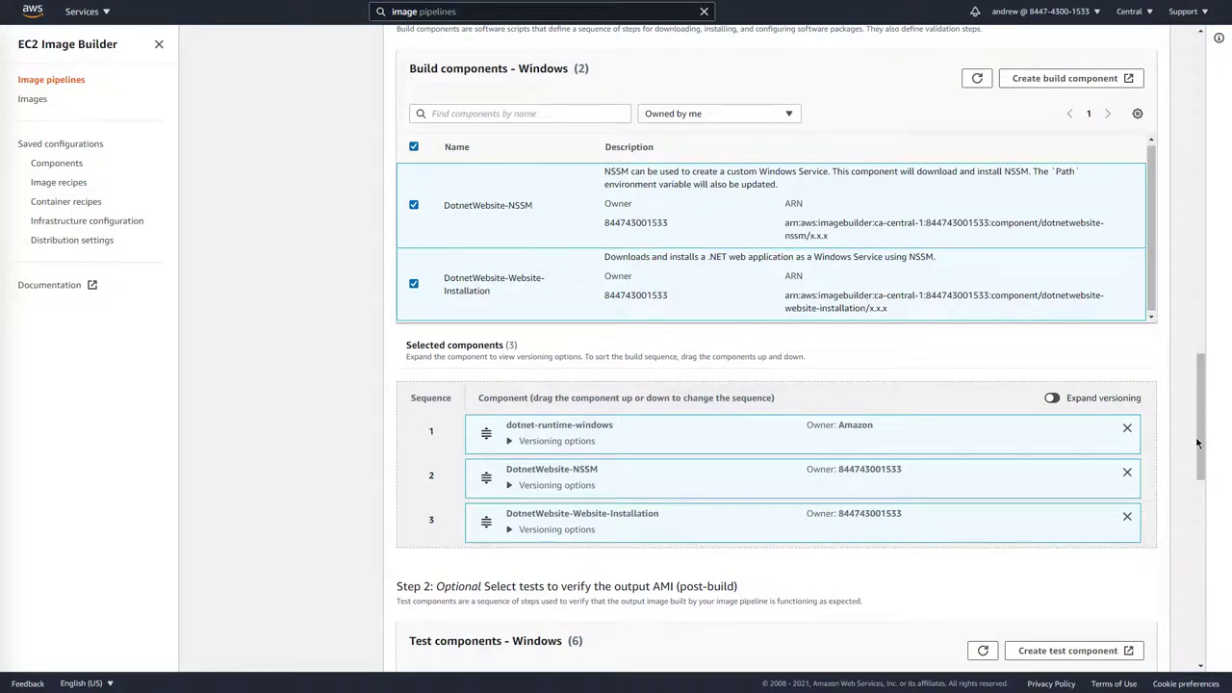
{"action": "left_click_drag", "start_coordinate": [1200, 462], "coordinate": [1189, 630]}
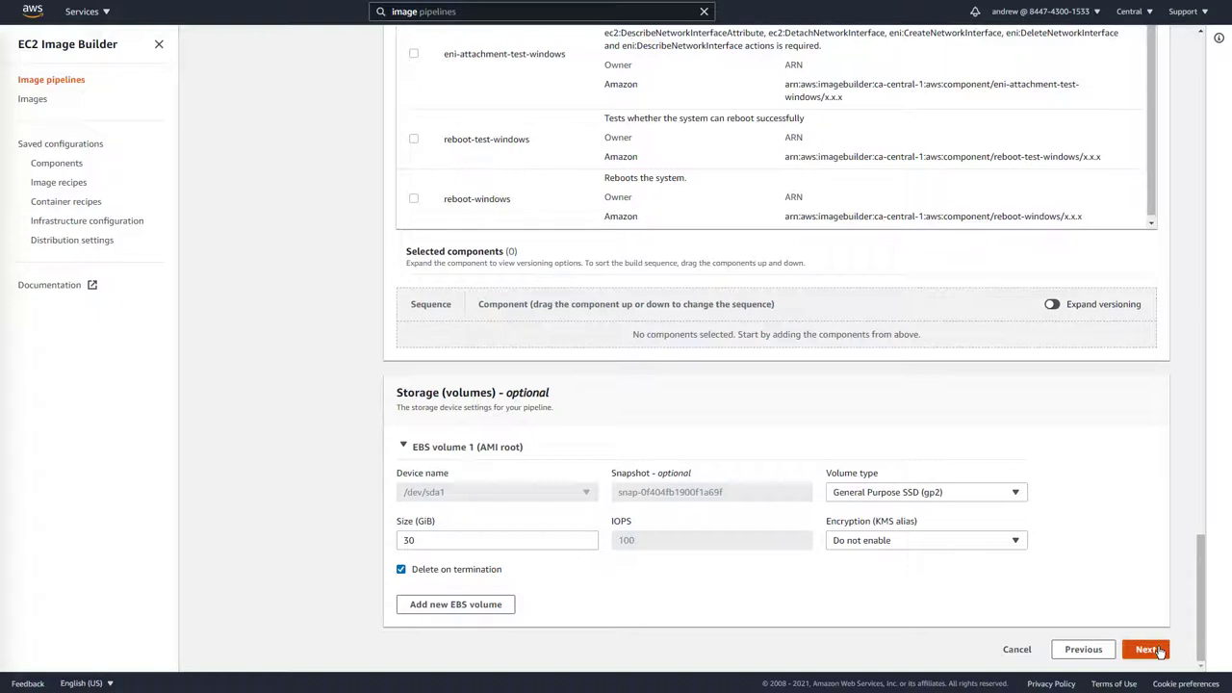
{"action": "left_click", "coordinate": [1149, 649]}
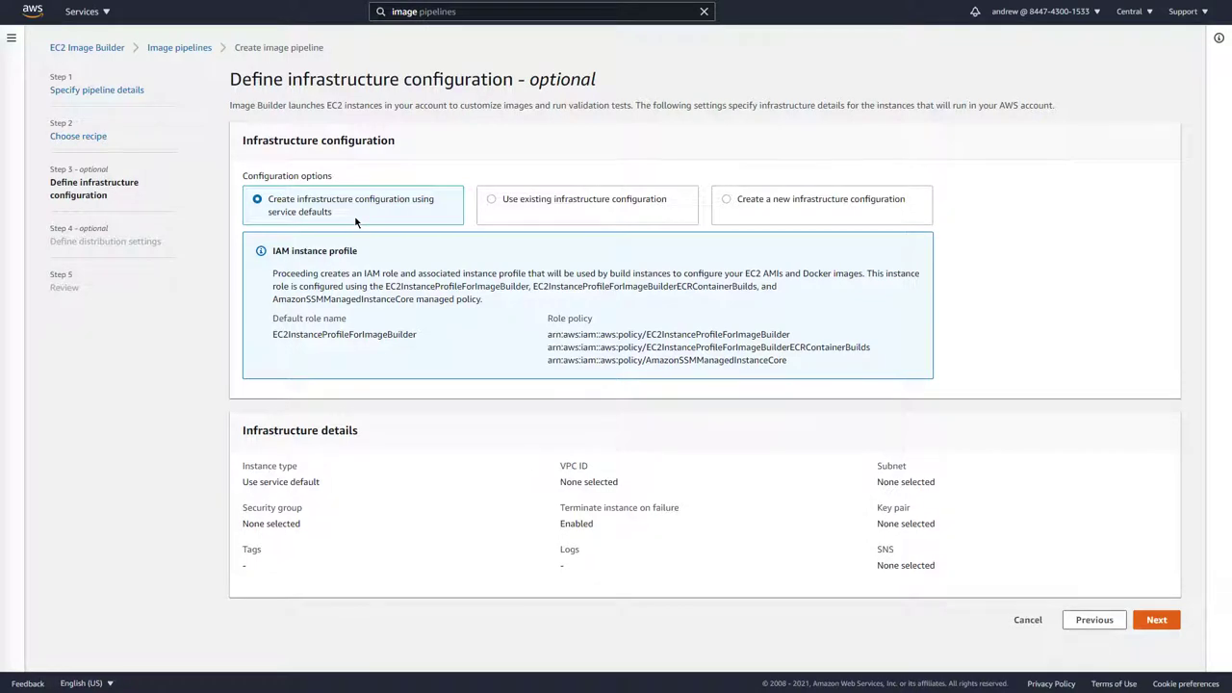
Use the existing DotnetWebsite infrastructure configuration for the pipeline and check its IAM role
{"action": "left_click", "coordinate": [492, 200]}
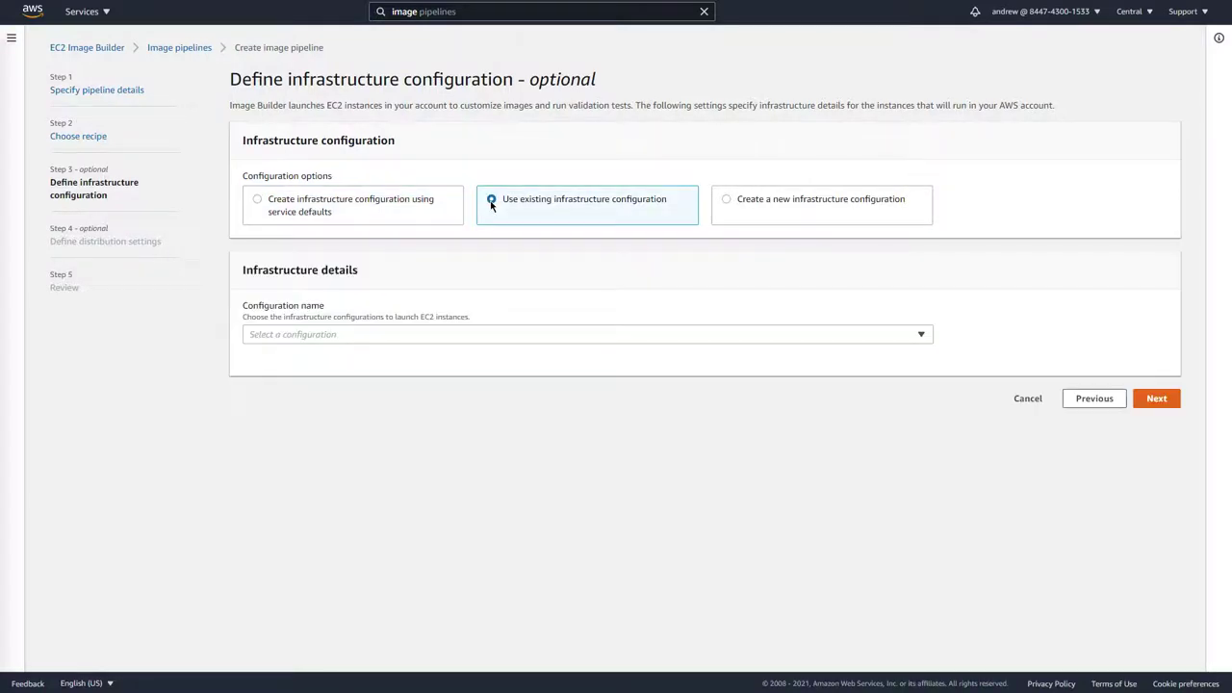
{"action": "left_click", "coordinate": [485, 334]}
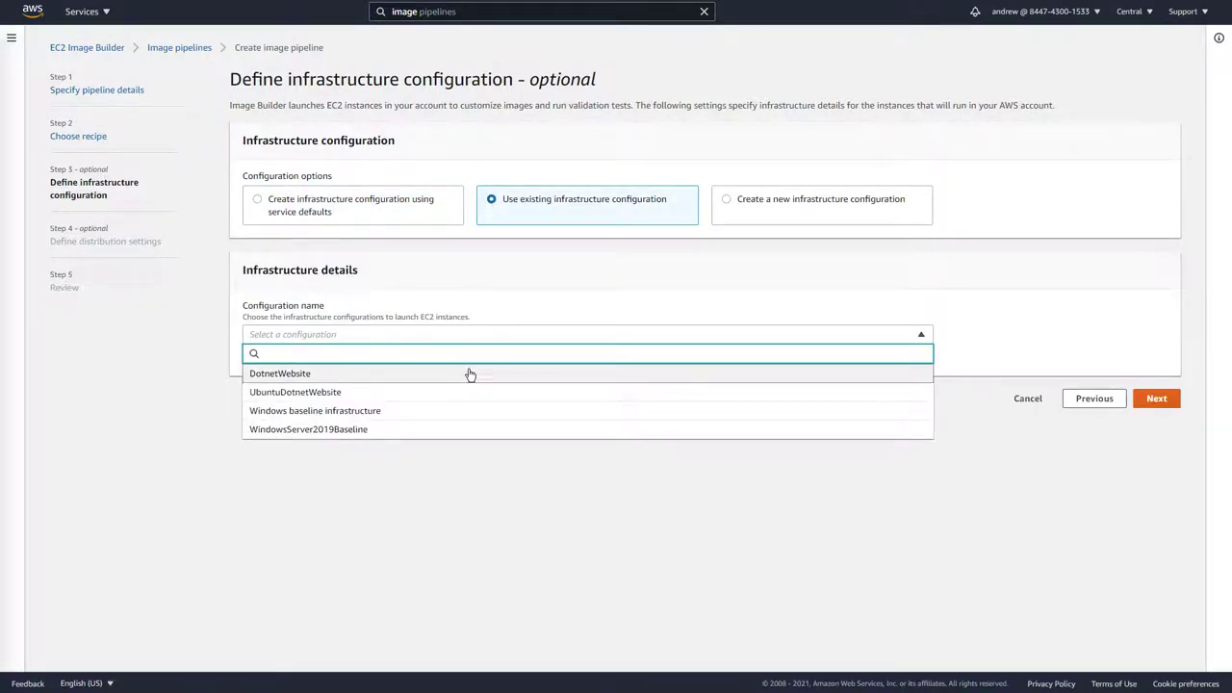
{"action": "left_click", "coordinate": [468, 373]}
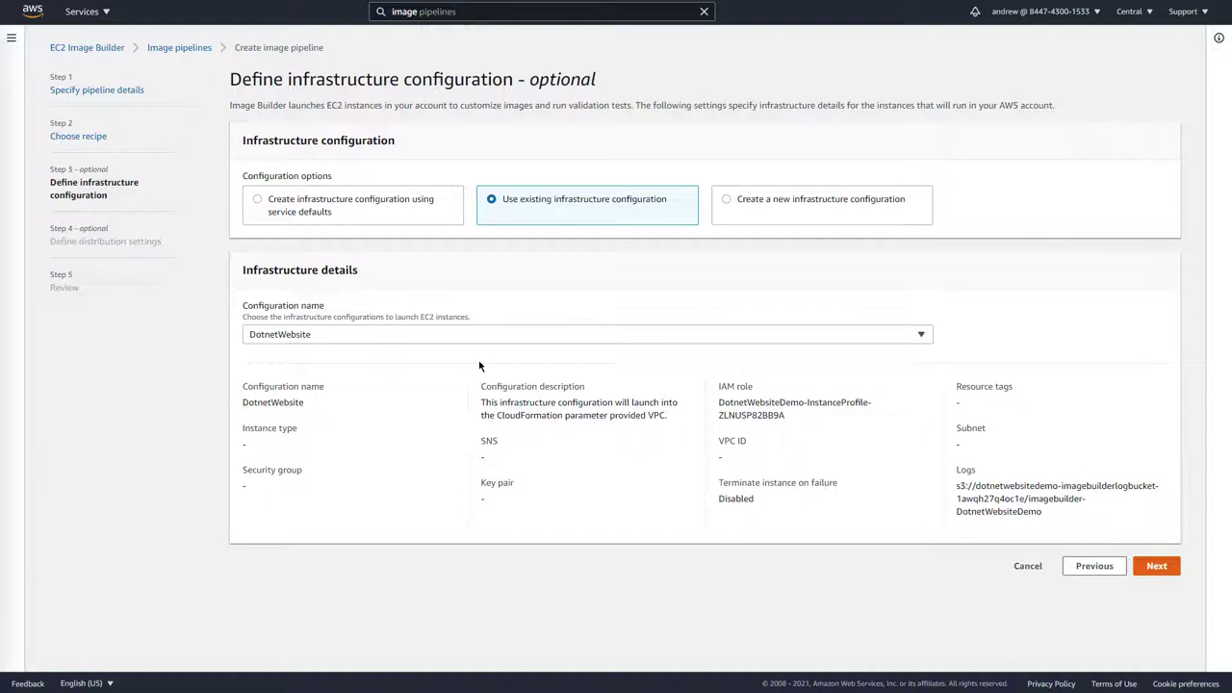
{"action": "left_click_drag", "start_coordinate": [719, 402], "coordinate": [876, 422]}
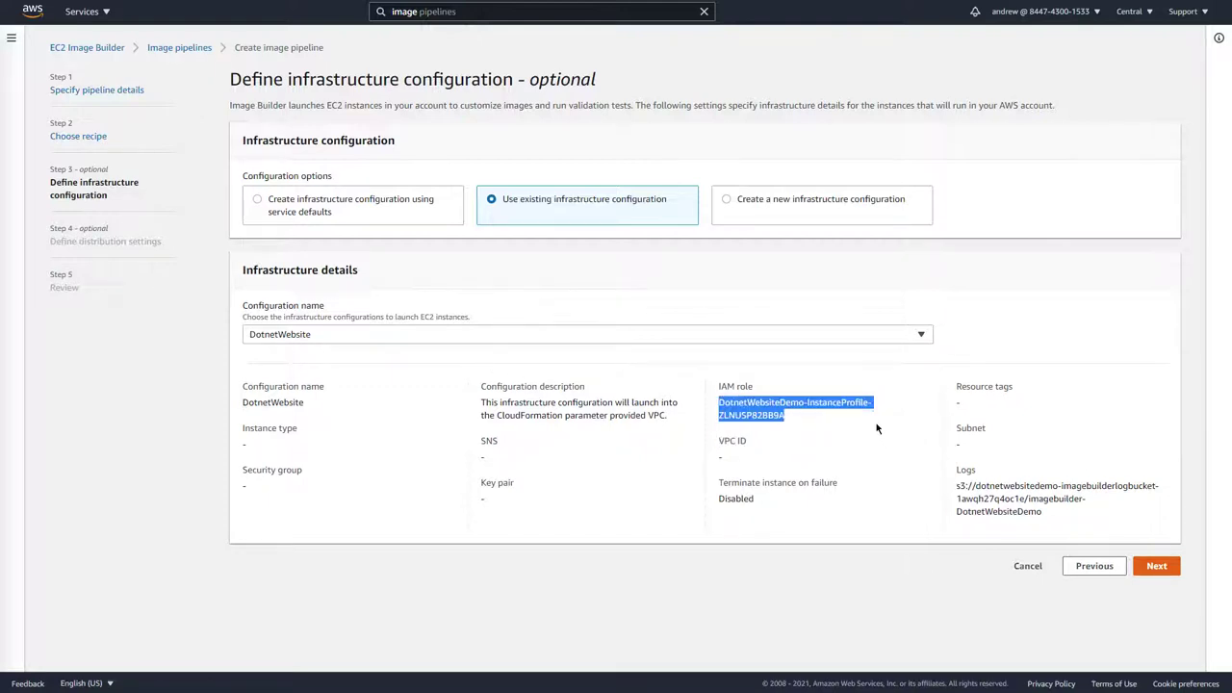
Accept the infrastructure configuration, keep the service-default distribution settings, and proceed to the pipeline review
{"action": "left_click", "coordinate": [1160, 566]}
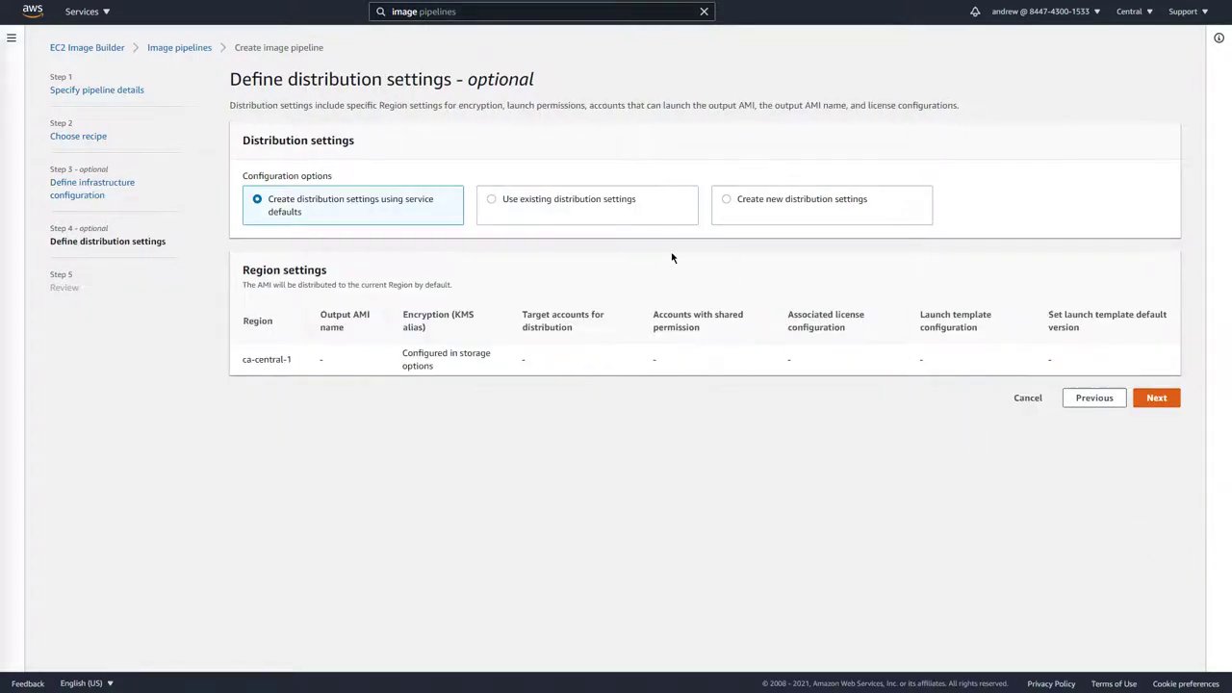
{"action": "left_click", "coordinate": [1155, 399]}
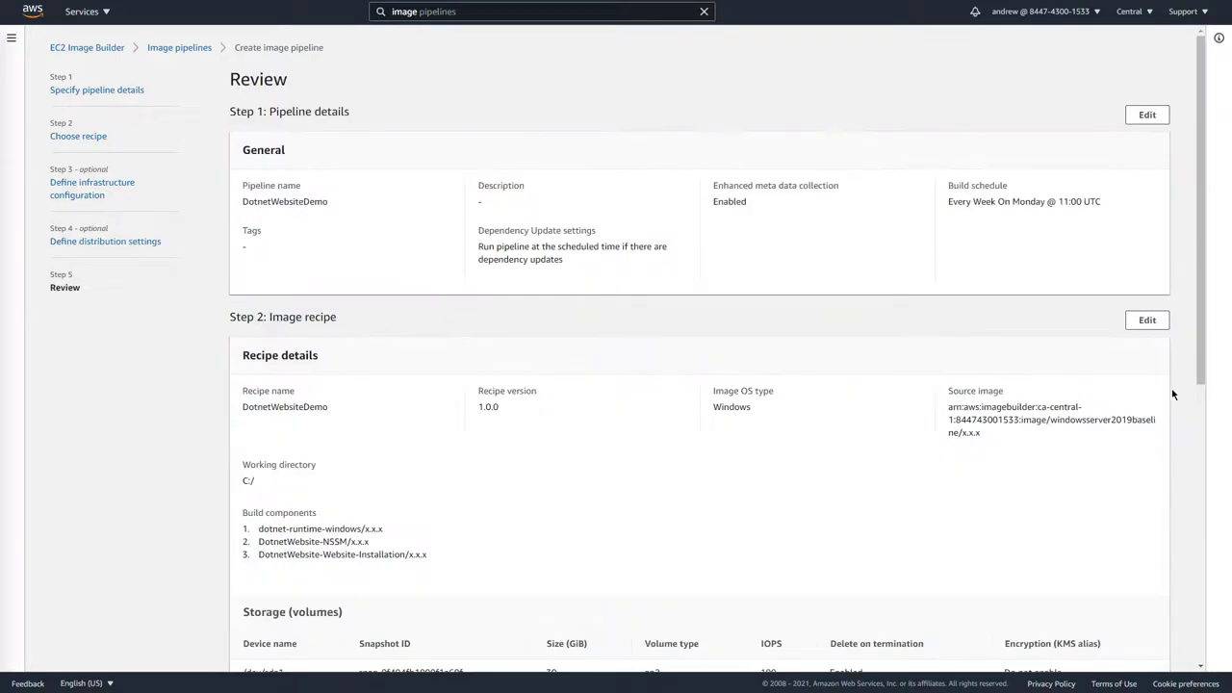
Review the settings, create the DotnetWebsiteDemo pipeline, and run it to start an image build
{"action": "left_click_drag", "start_coordinate": [1197, 363], "coordinate": [1197, 638]}
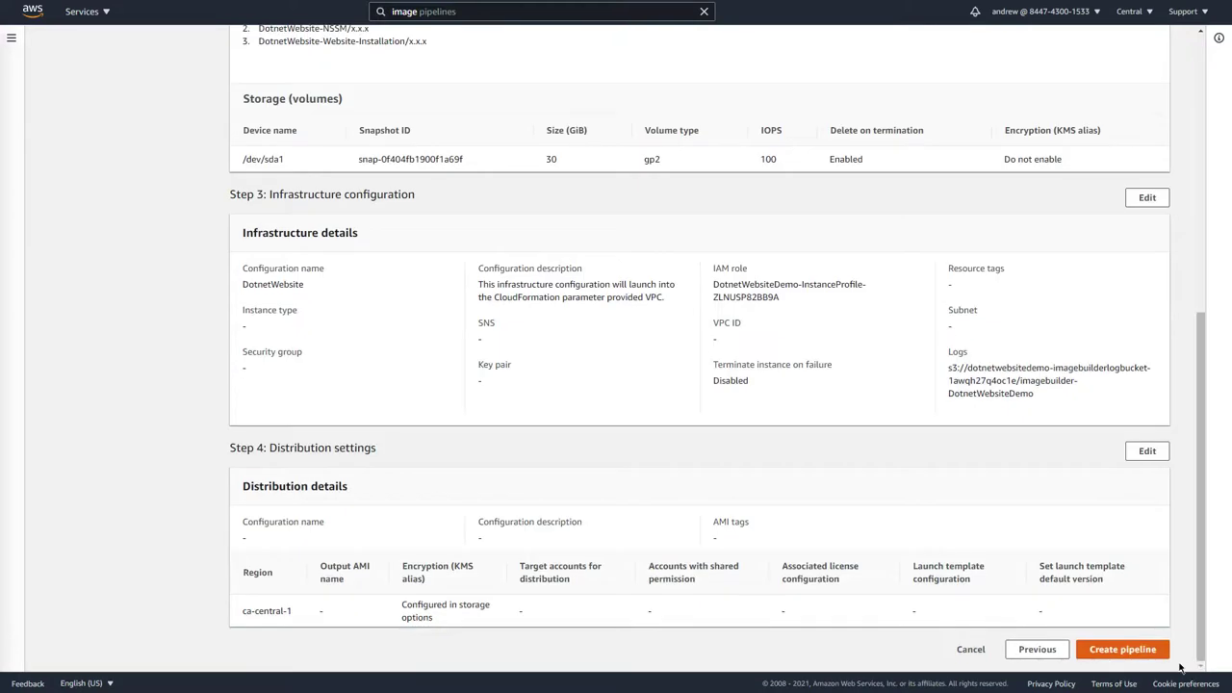
{"action": "left_click", "coordinate": [1150, 655]}
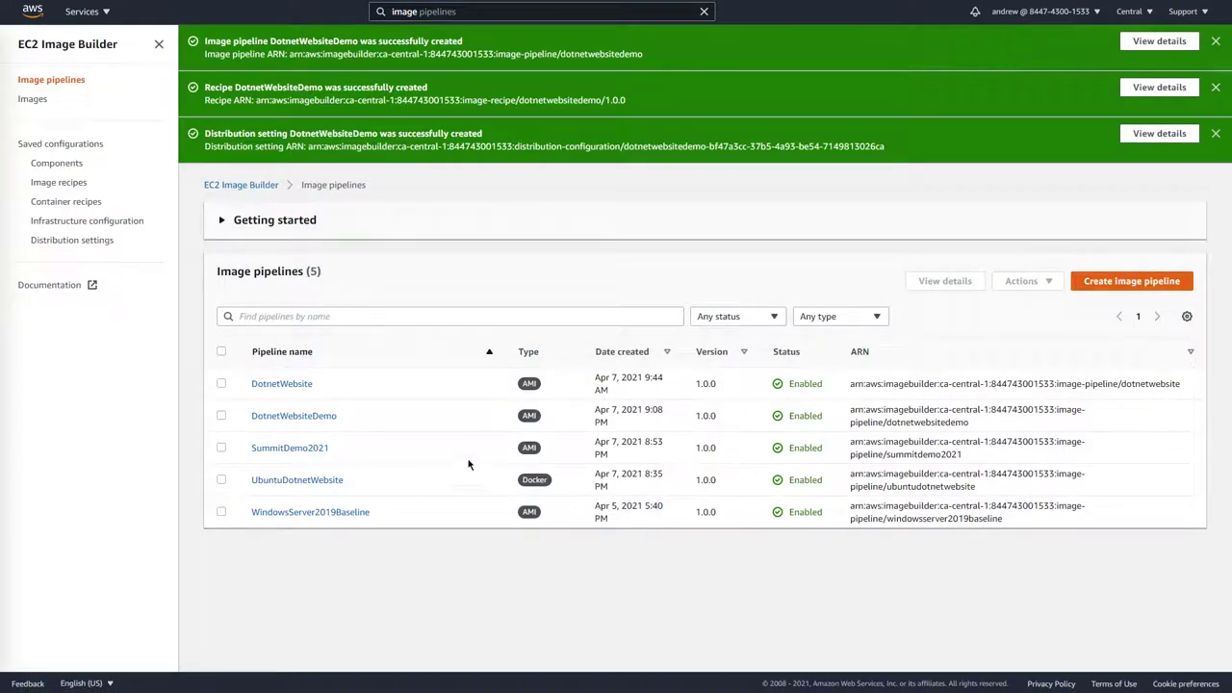
{"action": "left_click", "coordinate": [322, 417]}
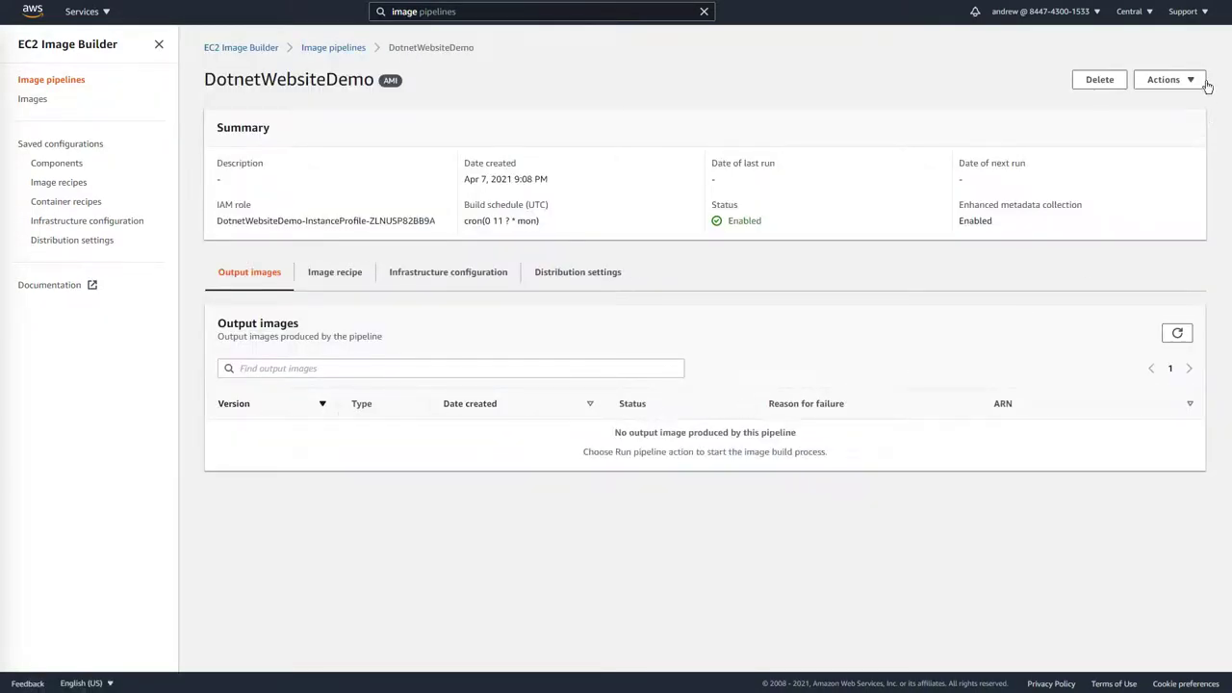
{"action": "left_click", "coordinate": [1198, 82]}
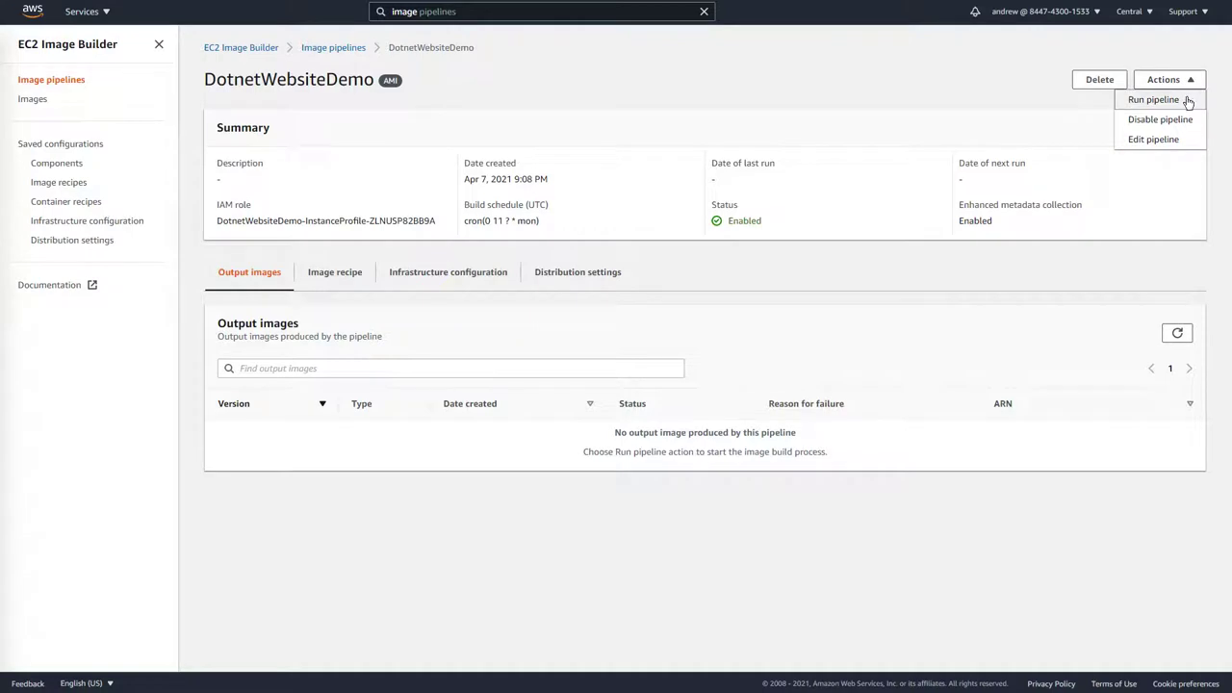
{"action": "left_click", "coordinate": [1188, 101]}
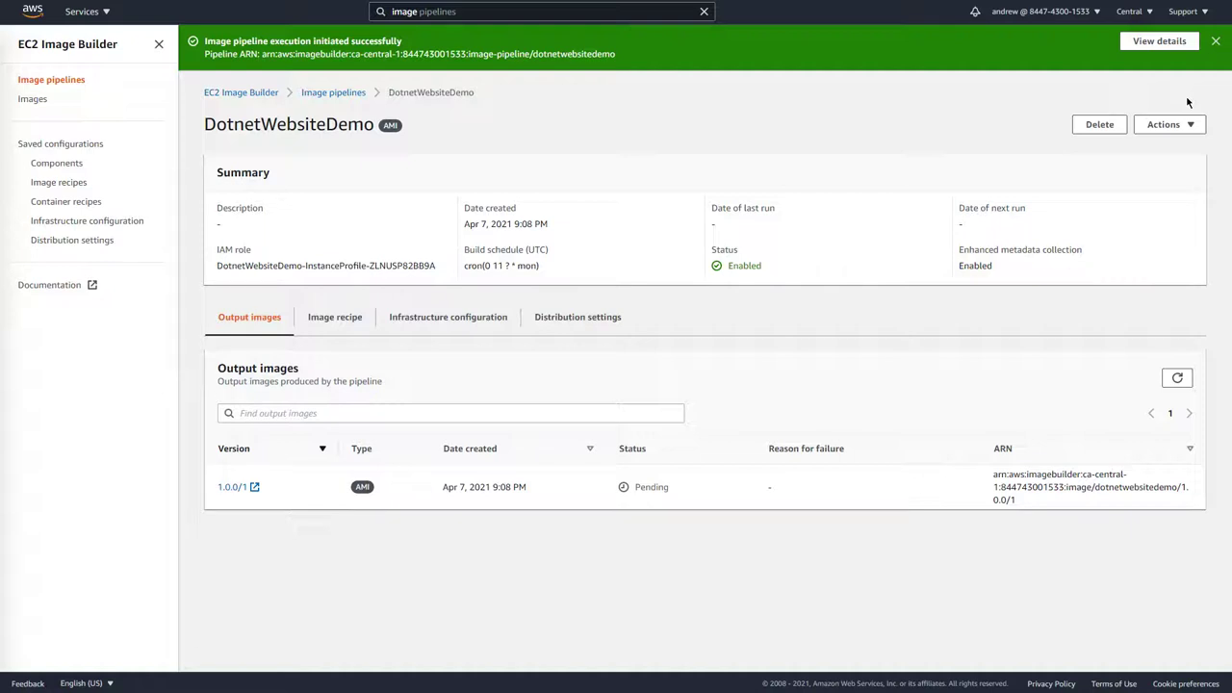
Go to the EC2 service and show the list of AMIs owned by the account
{"action": "left_click", "coordinate": [650, 8]}
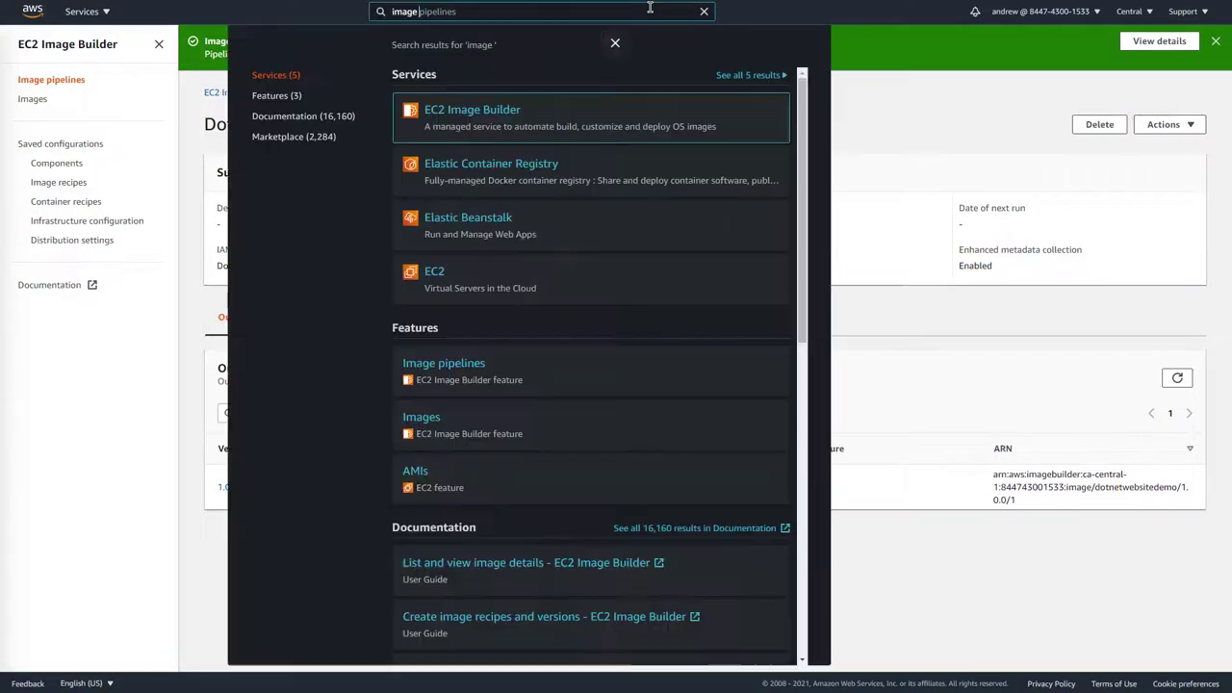
{"action": "double_click", "coordinate": [649, 8]}
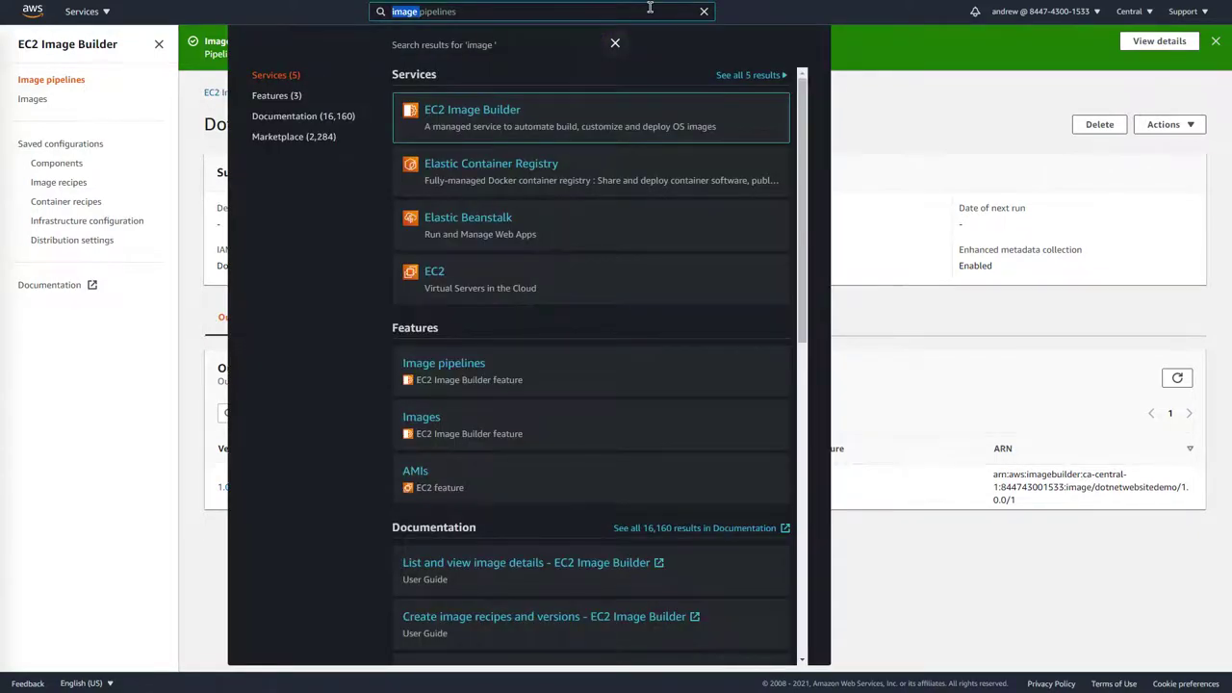
{"action": "left_click", "coordinate": [433, 276]}
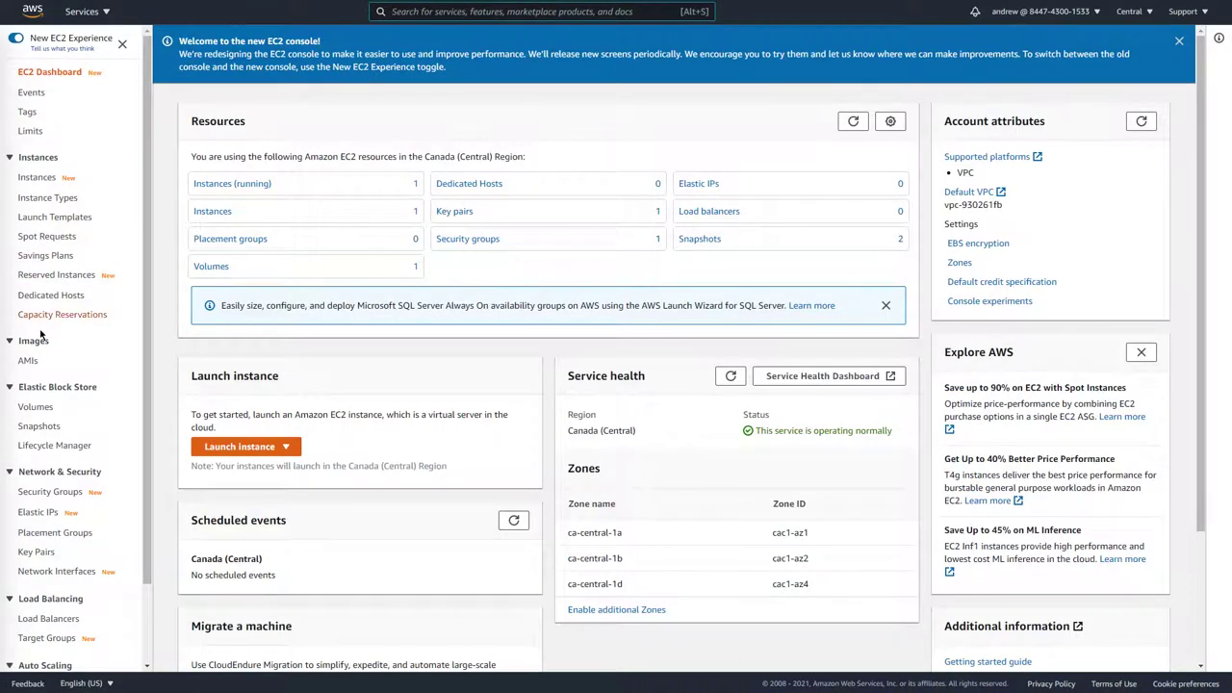
{"action": "left_click", "coordinate": [28, 362]}
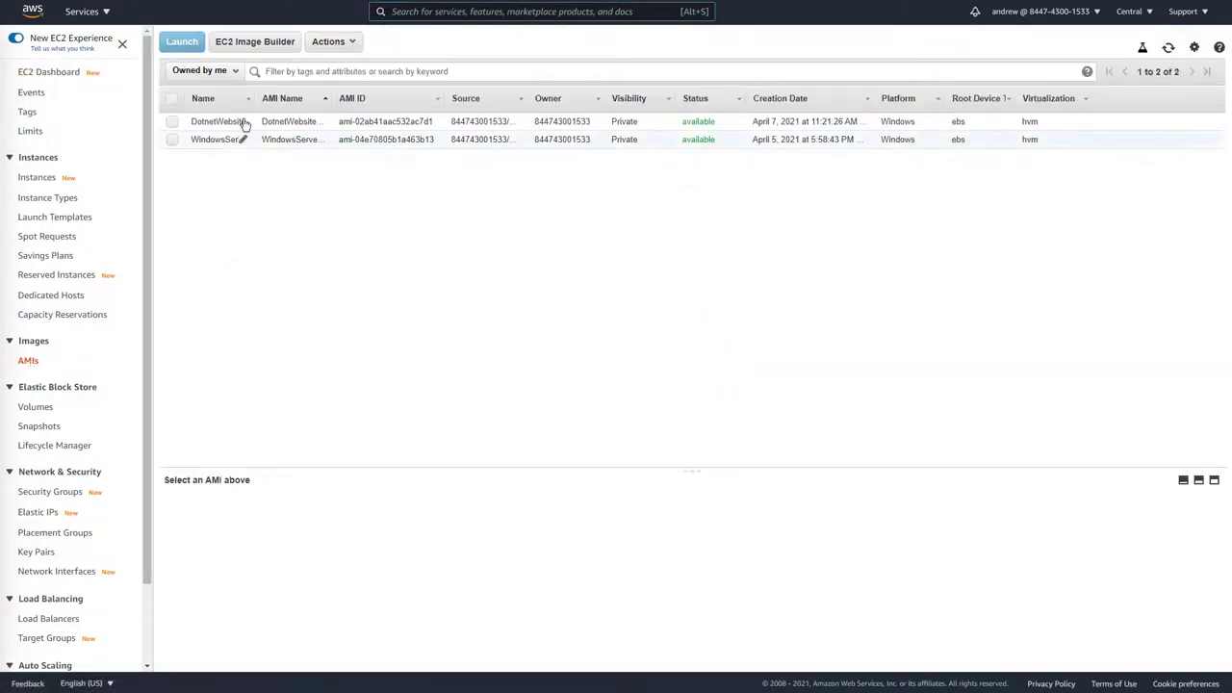
Widen the AMI list's Name column and check the WindowsServer2019Baseline and DotnetWebsite images
{"action": "left_click_drag", "start_coordinate": [253, 98], "coordinate": [350, 98]}
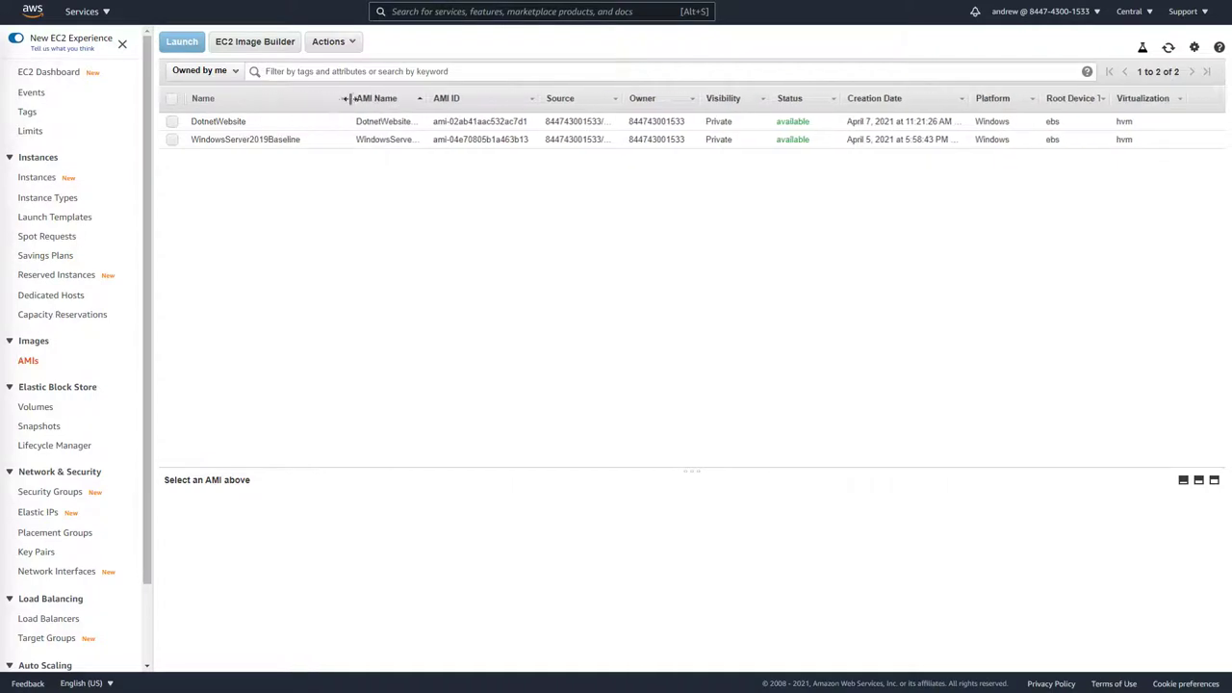
{"action": "left_click", "coordinate": [274, 140]}
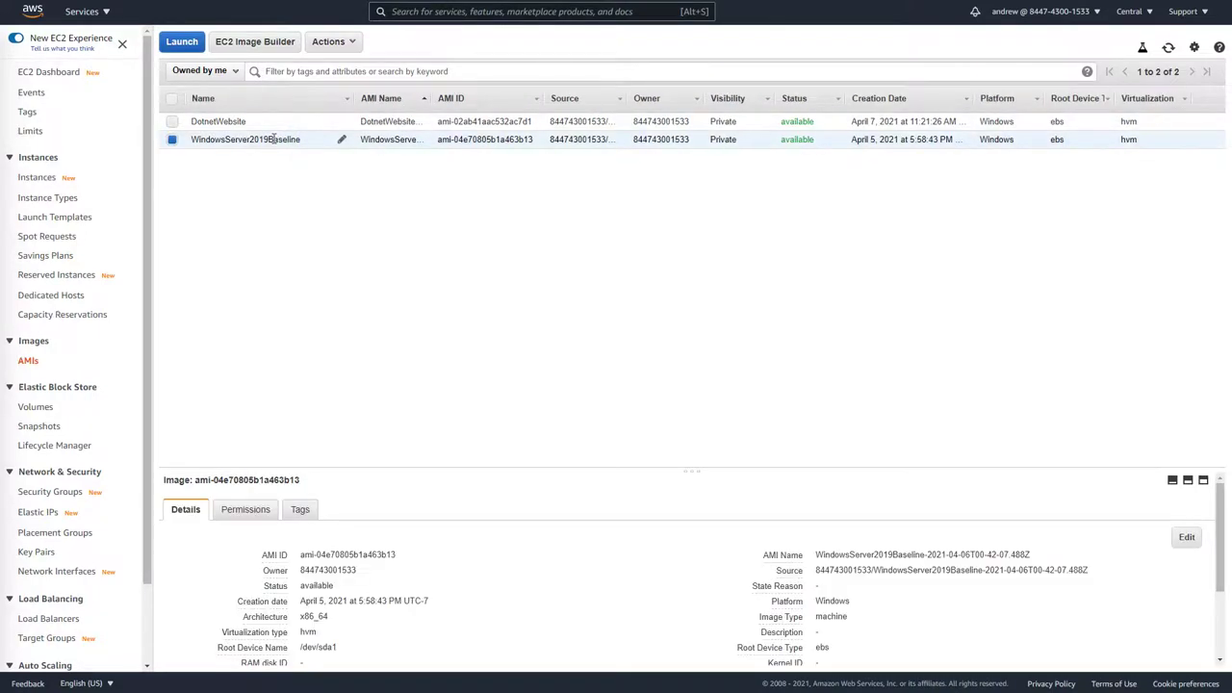
{"action": "left_click", "coordinate": [275, 126]}
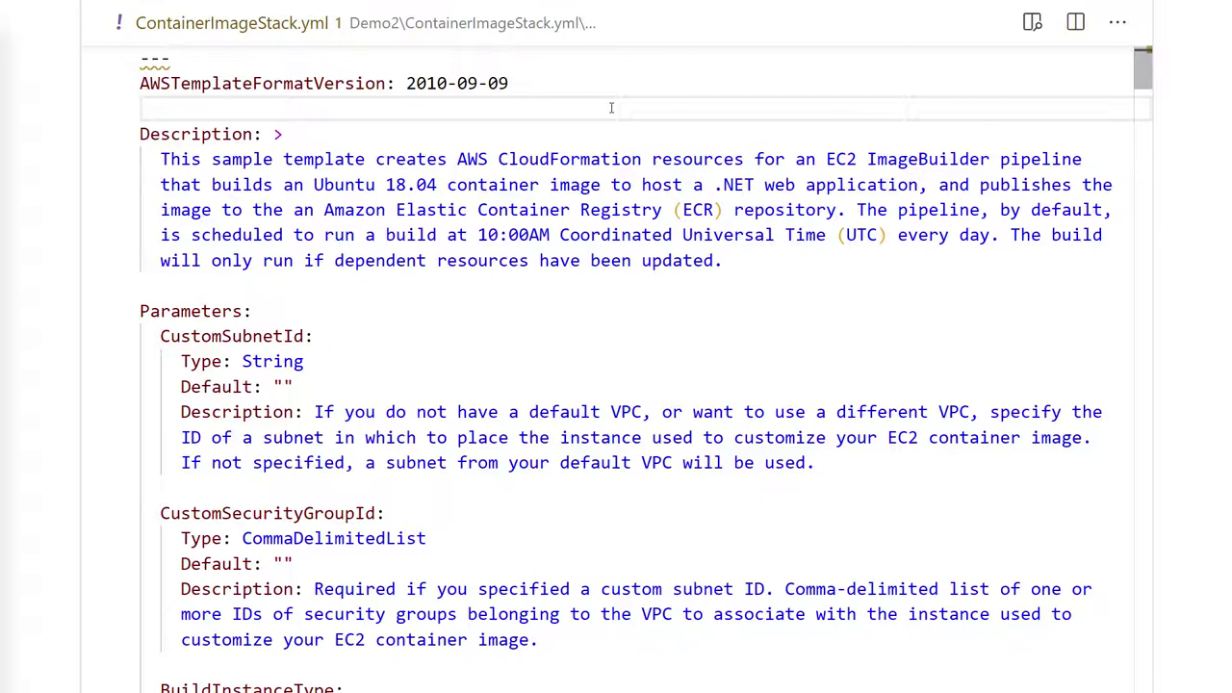
In the code editor, examine the ContainerImageStack.yml parameters from CustomSecurityGroupId to BuildInstanceType and the default value of TargetECRRepository
{"action": "left_click", "coordinate": [522, 506]}
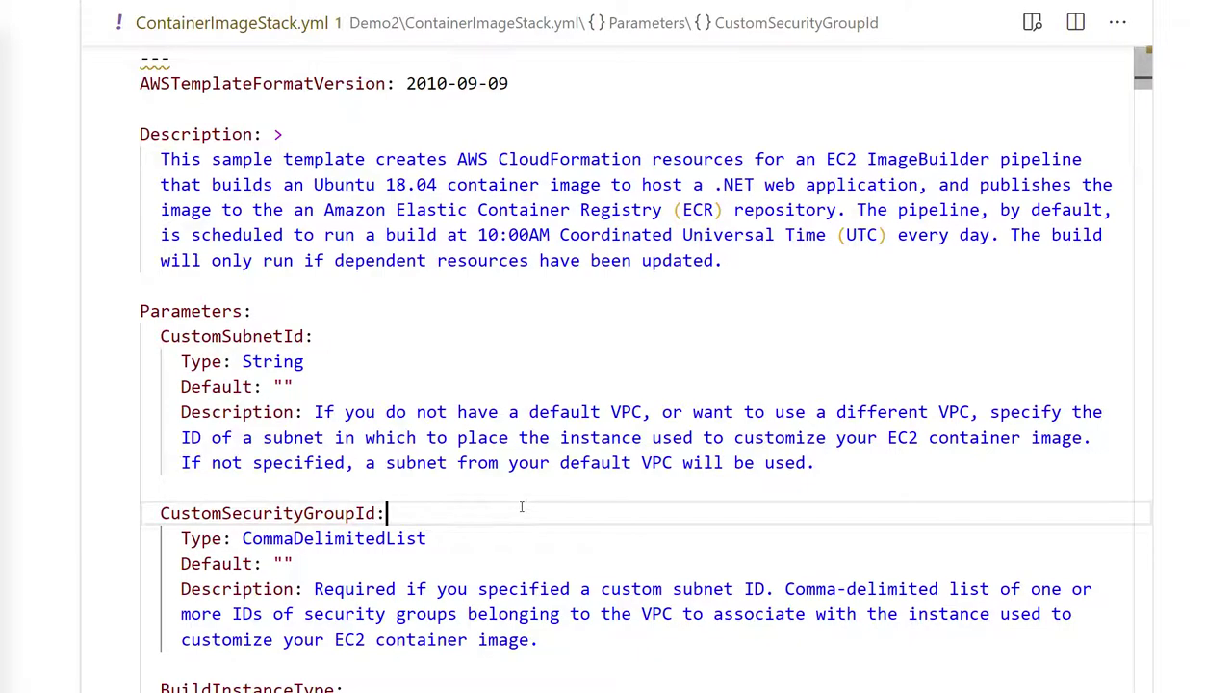
{"action": "scroll", "coordinate": [521, 507], "scroll_direction": "down", "scroll_amount": 5}
{"action": "scroll", "coordinate": [522, 507], "scroll_direction": "down", "scroll_amount": 1}
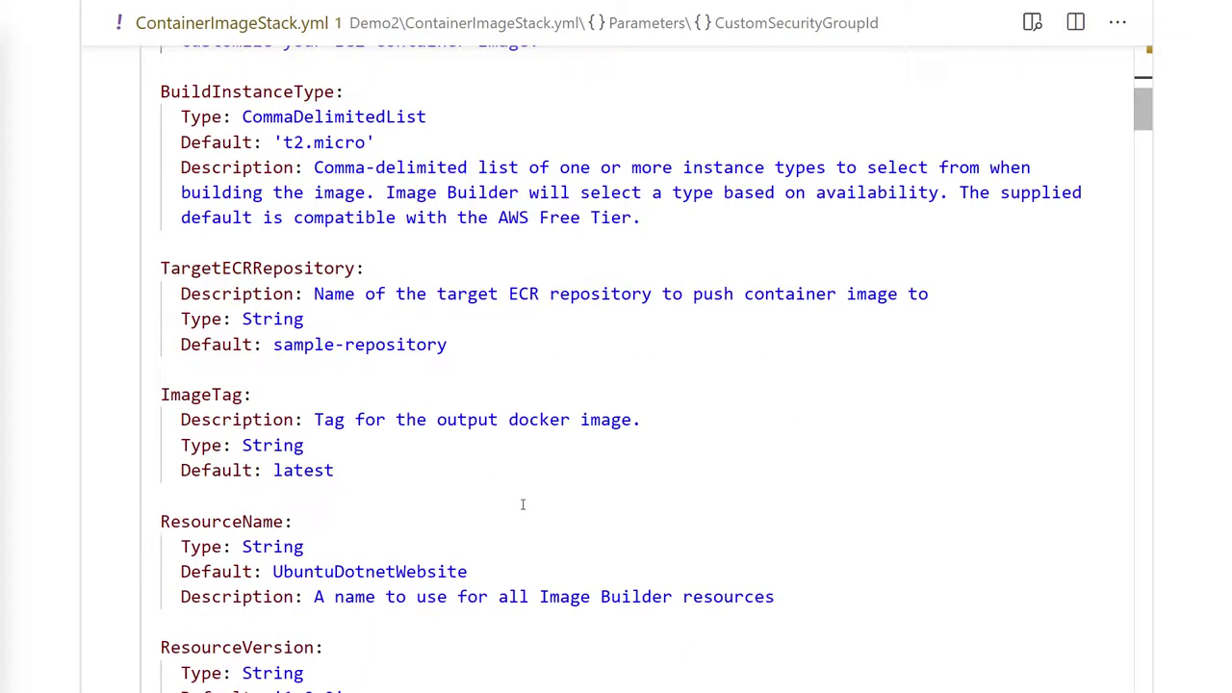
{"action": "left_click", "coordinate": [433, 92]}
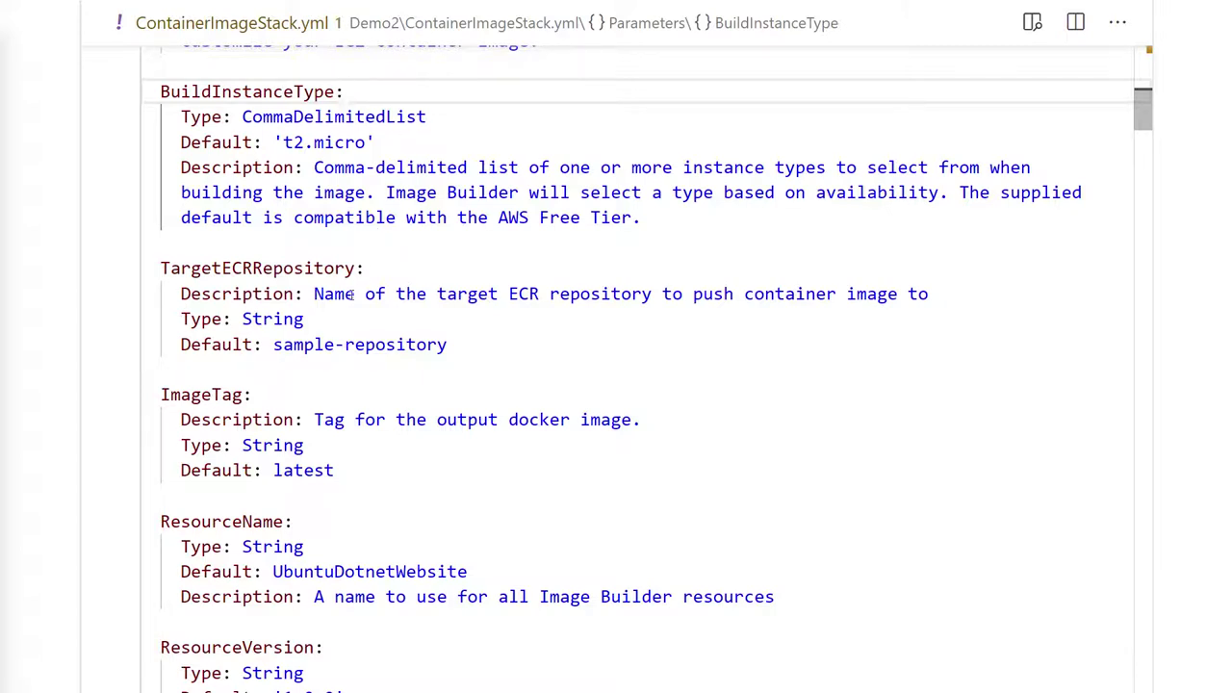
{"action": "left_click_drag", "start_coordinate": [274, 345], "coordinate": [474, 339]}
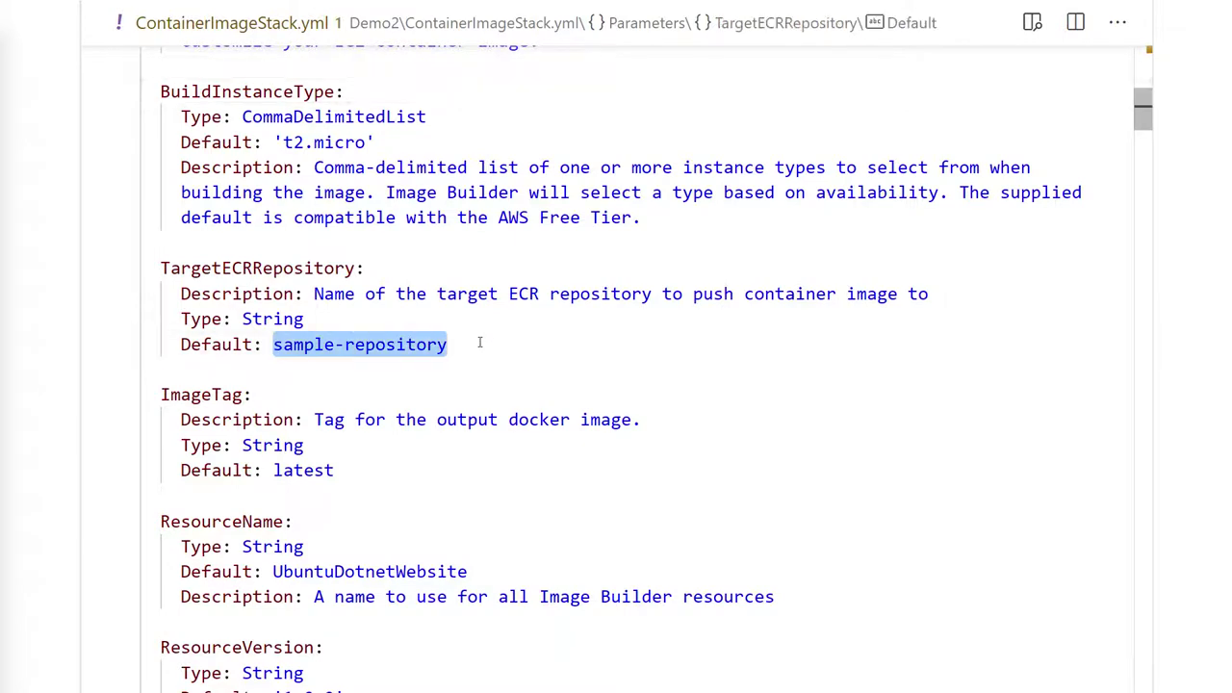